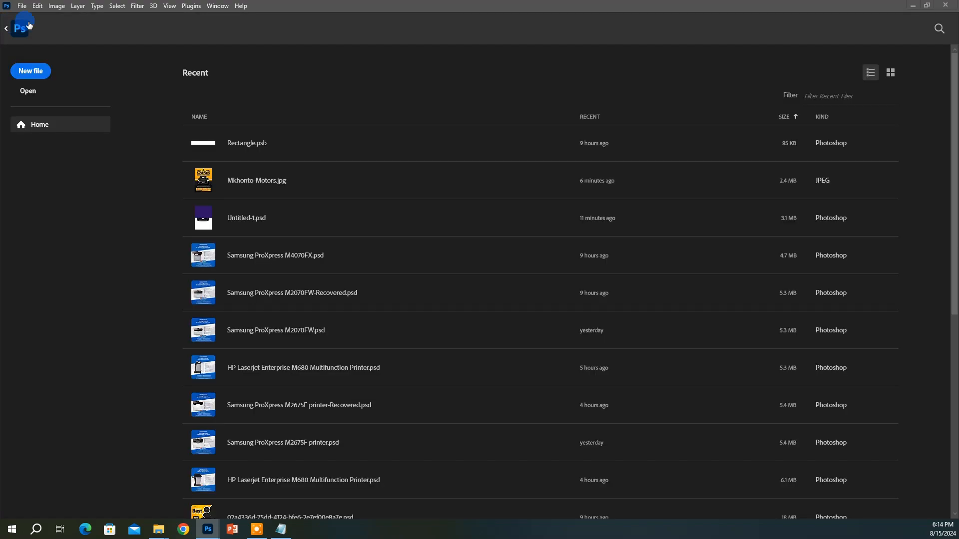
Create a new A5 preset document in centimetres, 14.8 × 21 cm at 300 ppi
left_click(40, 75)
left_click(224, 187)
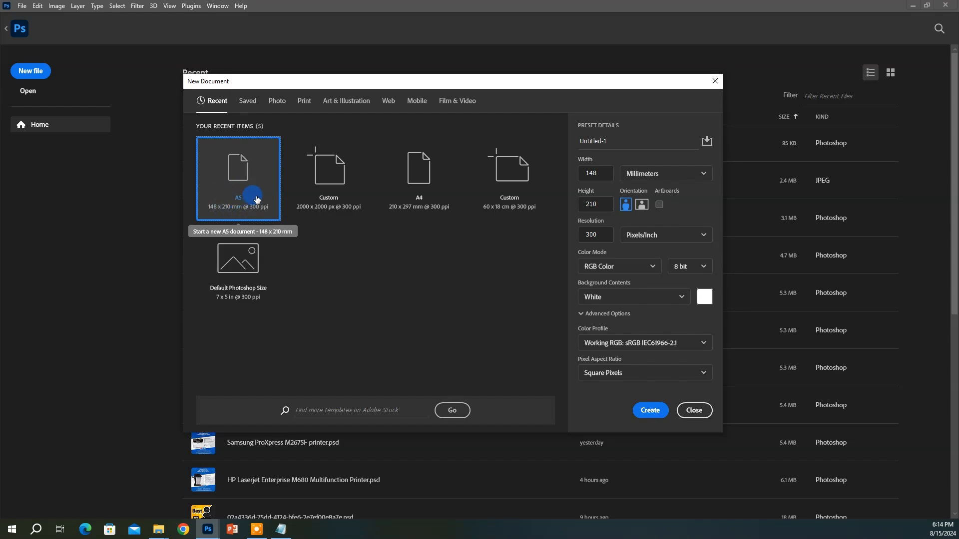
left_click(666, 174)
left_click(642, 224)
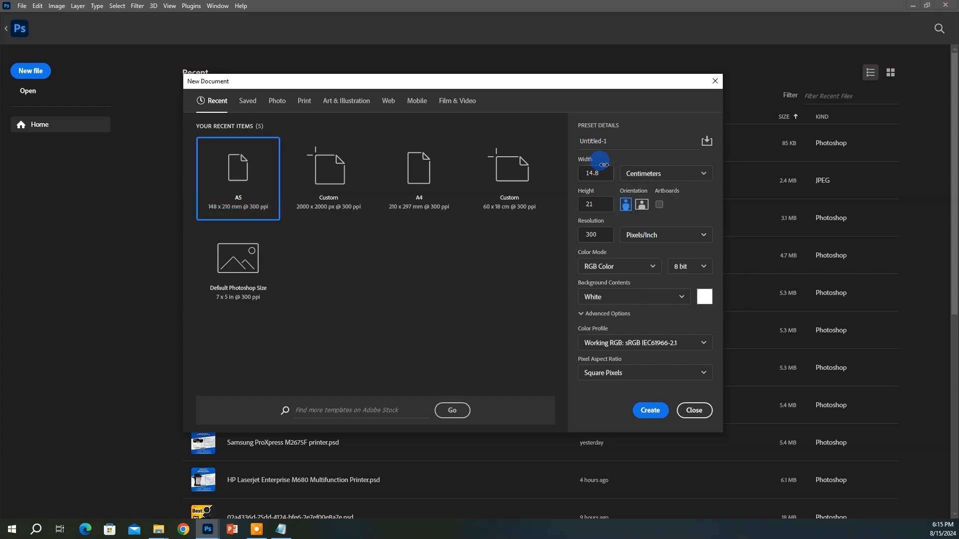
left_click(601, 173)
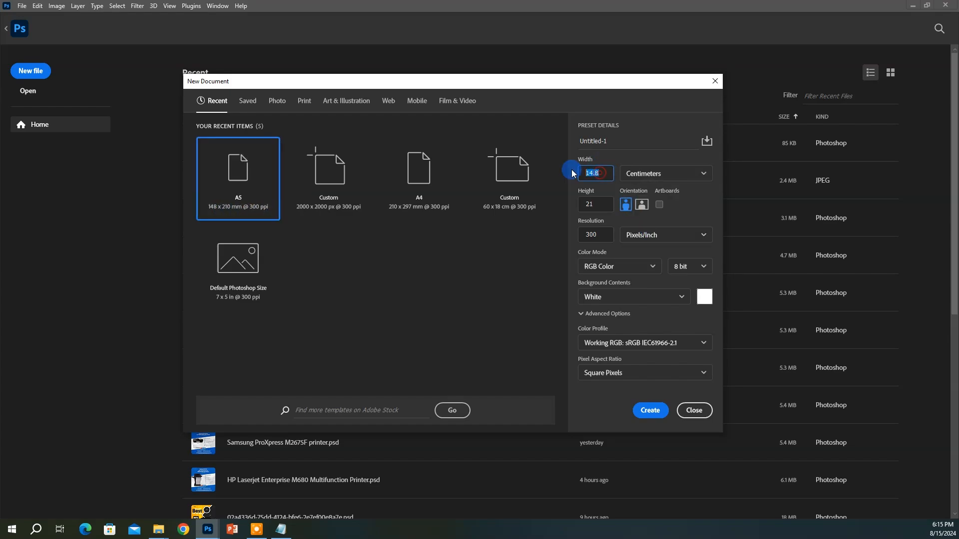
left_click(593, 204)
key("Return")
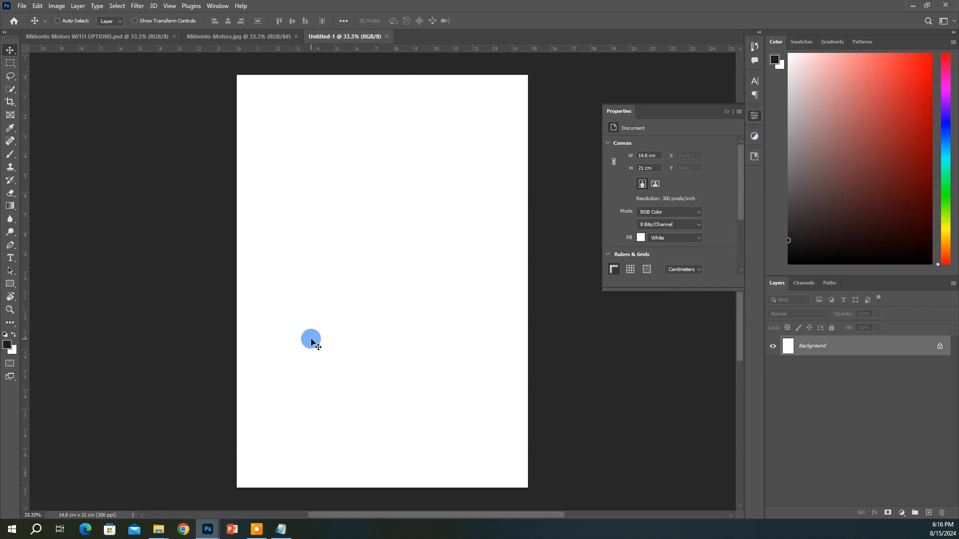
Open 84522 from CAR FLYER and drag its car and shadow layers onto Untitled-1
left_click(28, 5)
left_click(30, 22)
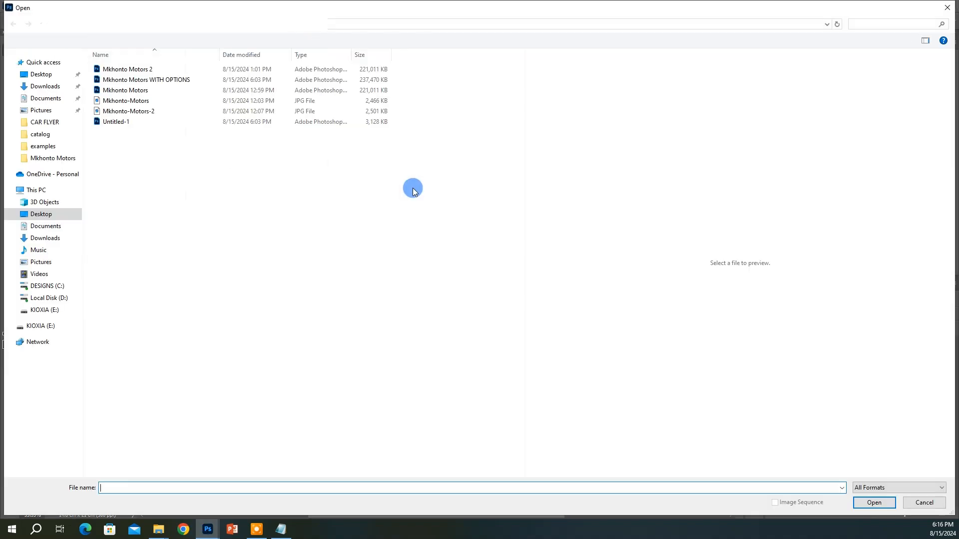
left_click(155, 24)
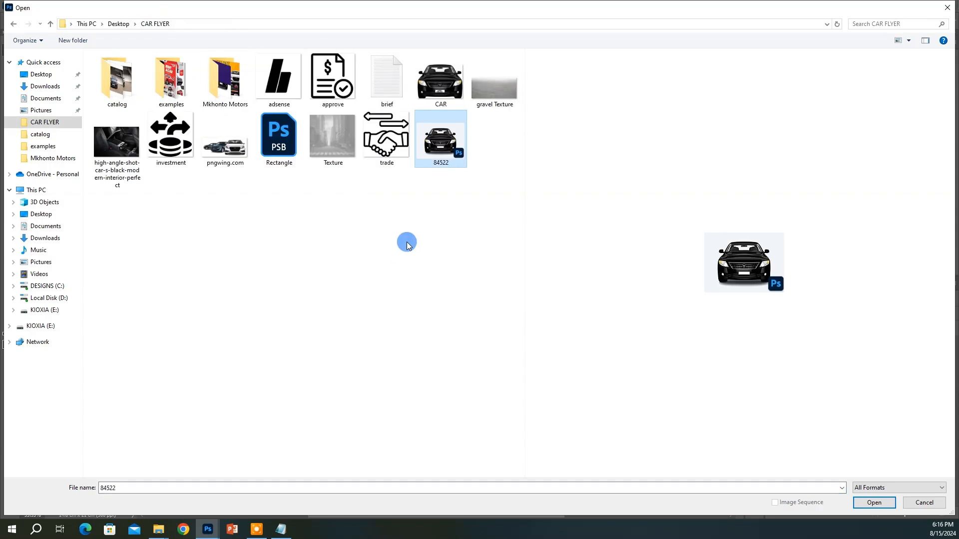
double_click(427, 147)
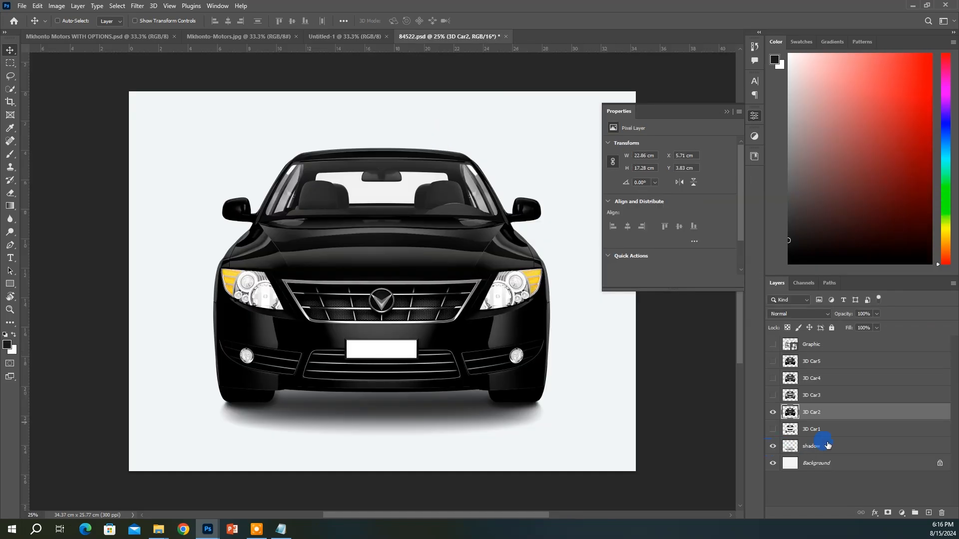
left_click(825, 453, "ctrl")
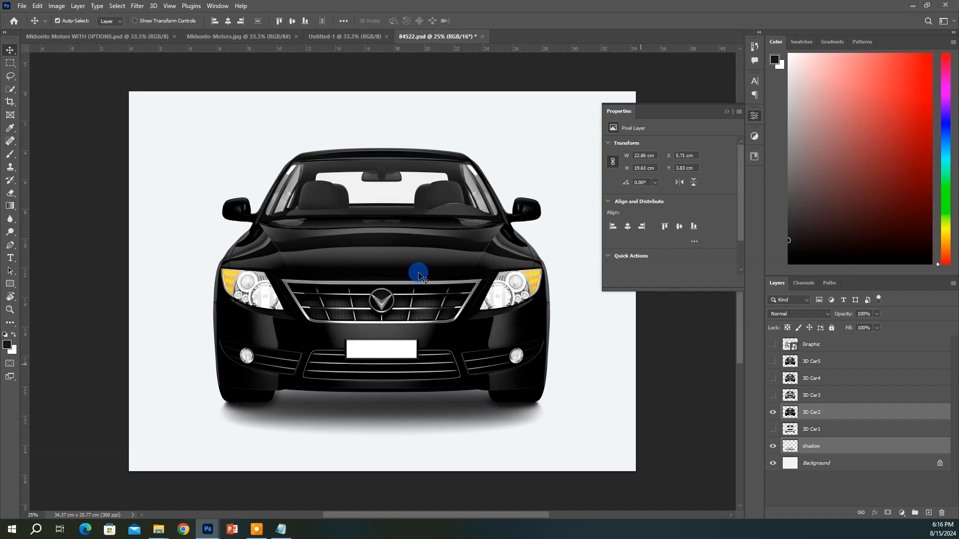
left_click_drag(459, 278, 411, 255)
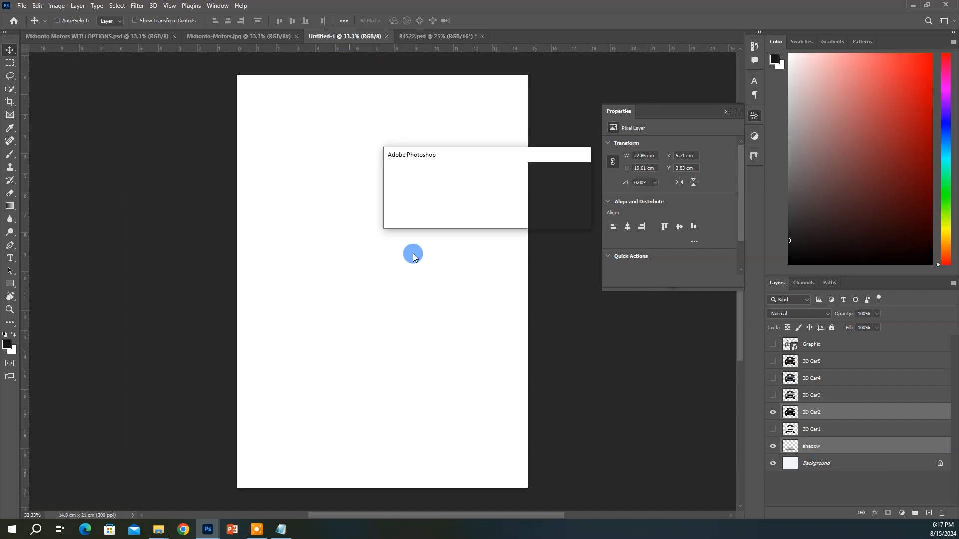
Confirm the layer copy and scale the car and shadow to about 62%
left_click(464, 203)
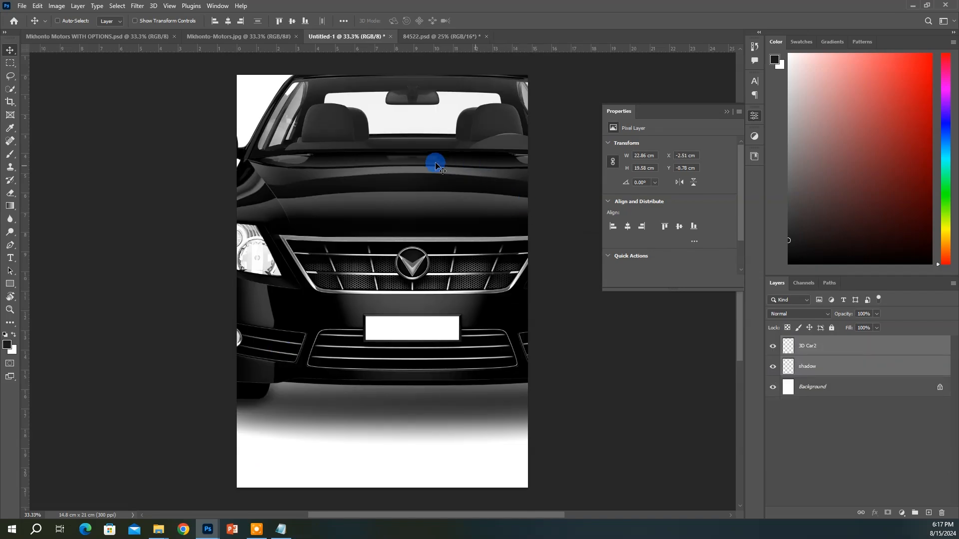
key("ctrl+t")
key("ctrl+r")
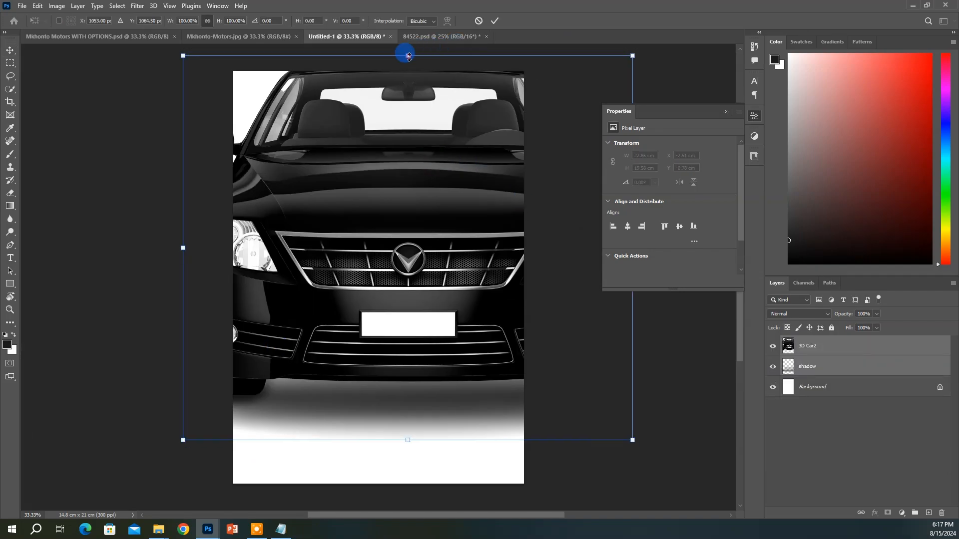
left_click_drag(408, 56, 398, 261)
key("Return")
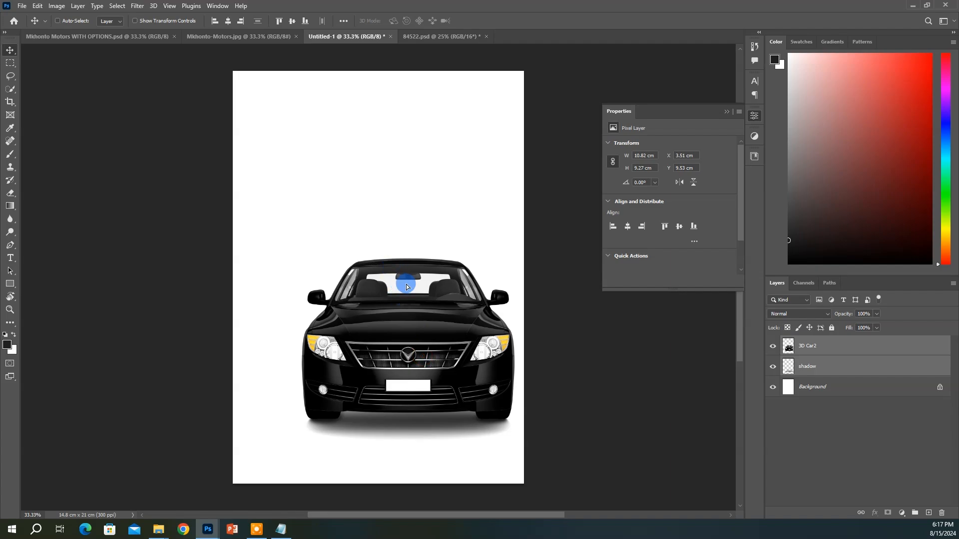
left_click_drag(406, 287, 375, 207)
Centre the car horizontally on the page and nudge it slightly lower
key("ctrl+a")
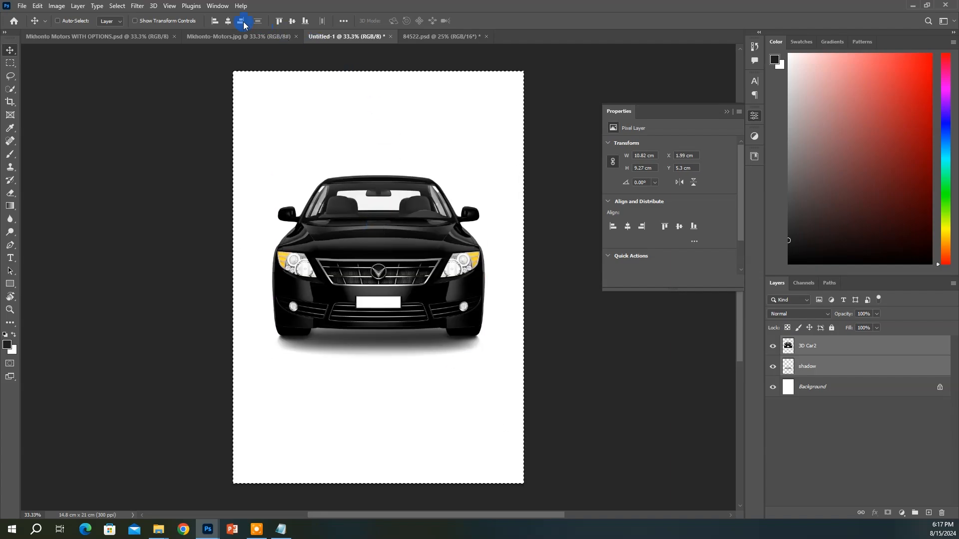
left_click(227, 21)
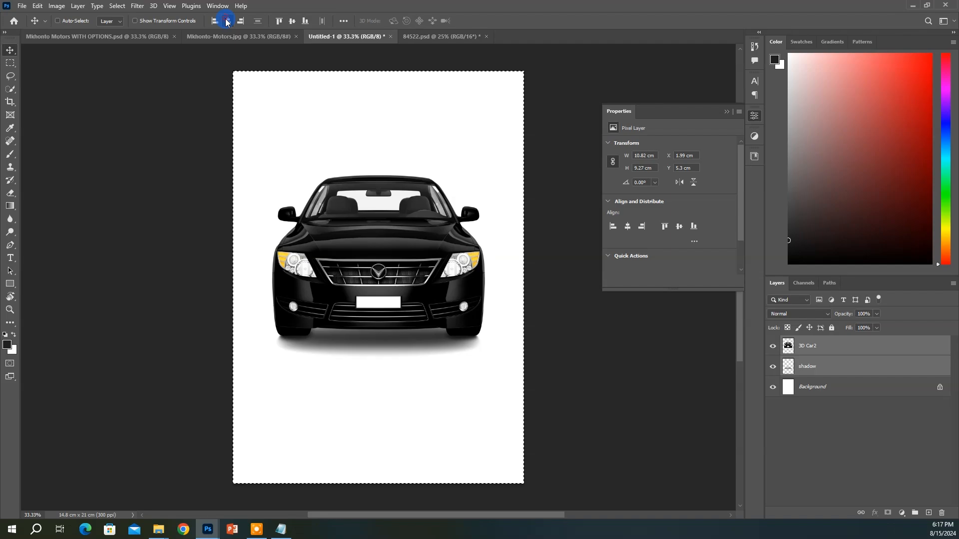
key("ctrl+d")
left_click_drag(419, 257, 419, 261)
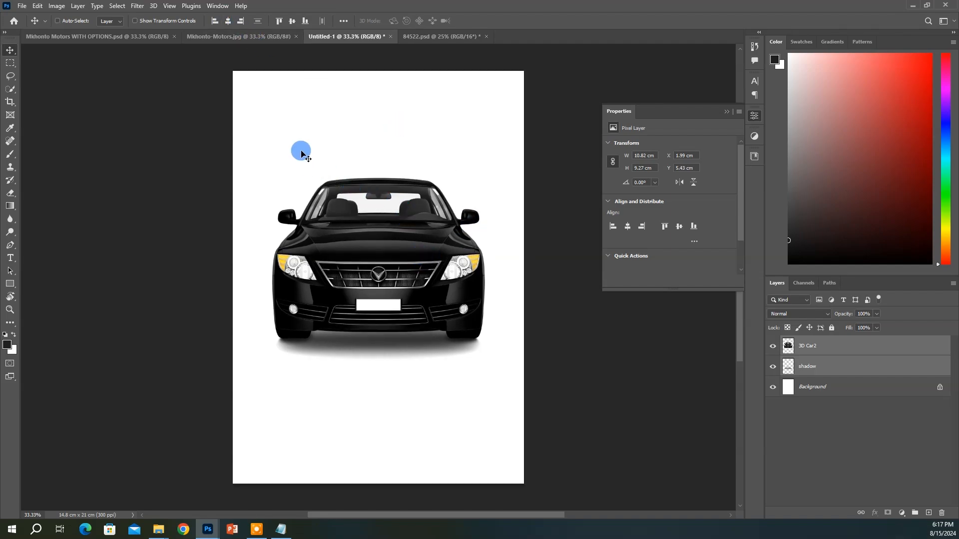
left_click(818, 389)
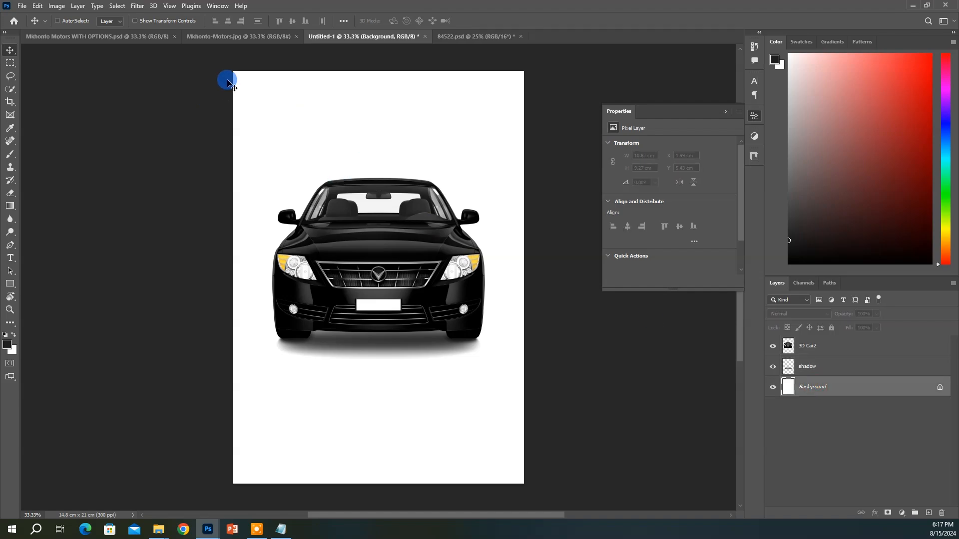
Draw a rectangle over the top half of the page behind the car
key("u")
left_click_drag(231, 69, 524, 268)
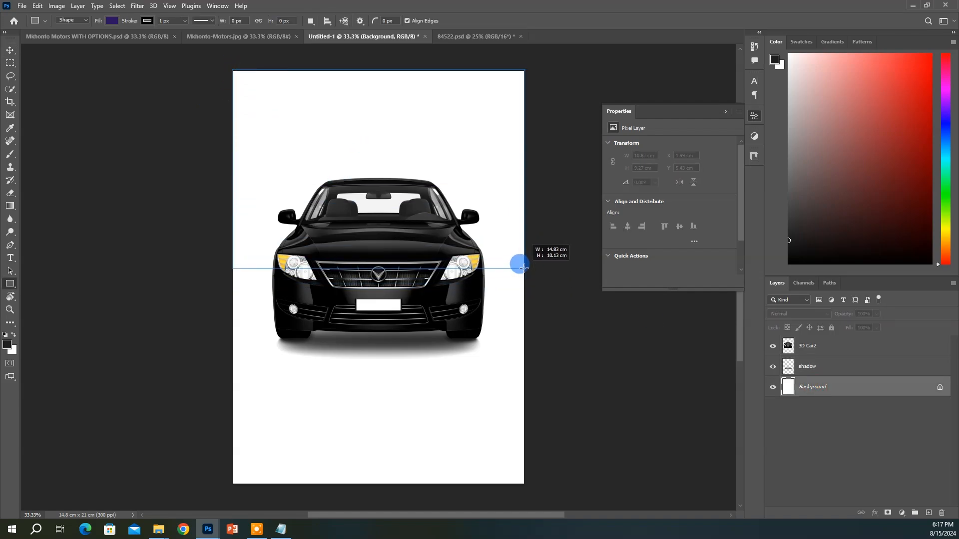
left_click(10, 51)
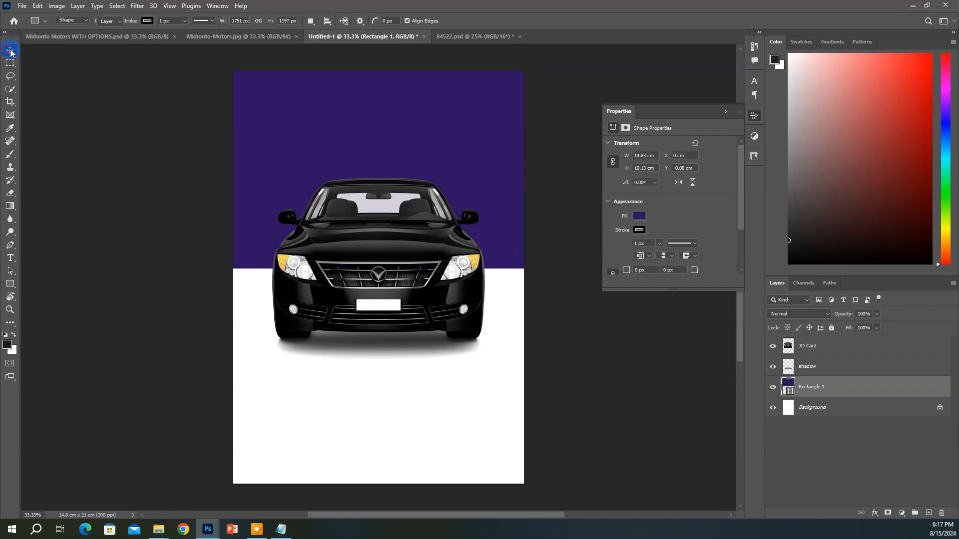
left_click(281, 530)
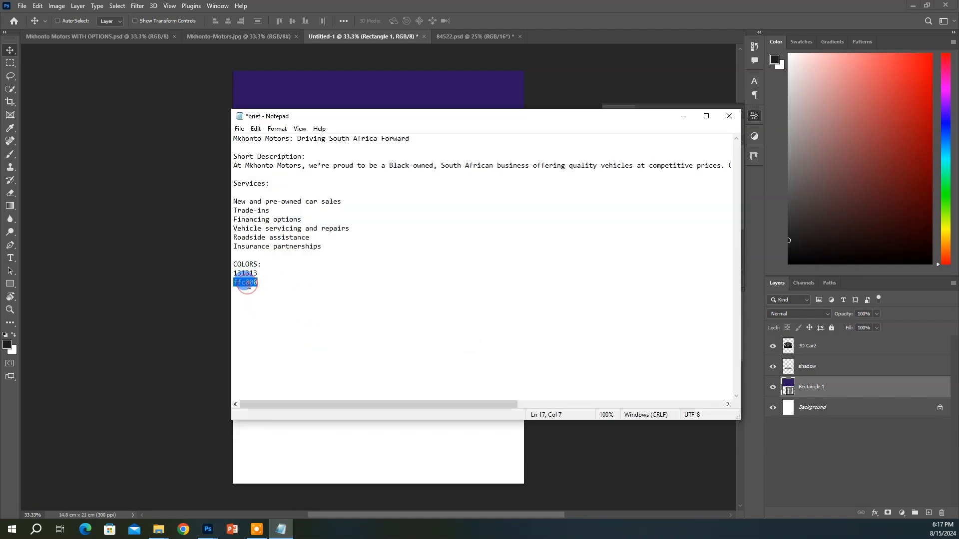
left_click(484, 82)
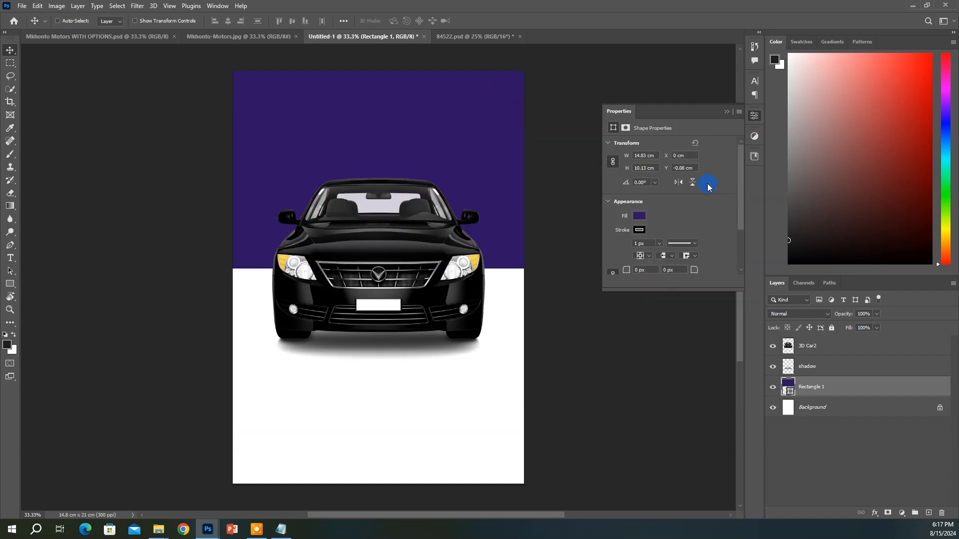
Fill the rectangle with yellow #ffc000
left_click(639, 218)
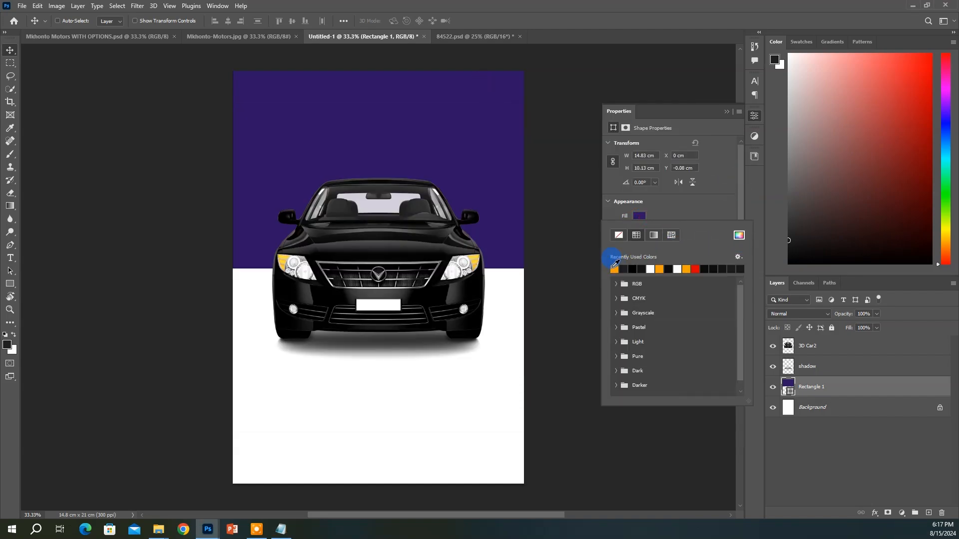
left_click(660, 270)
left_click(739, 235)
left_click(884, 243)
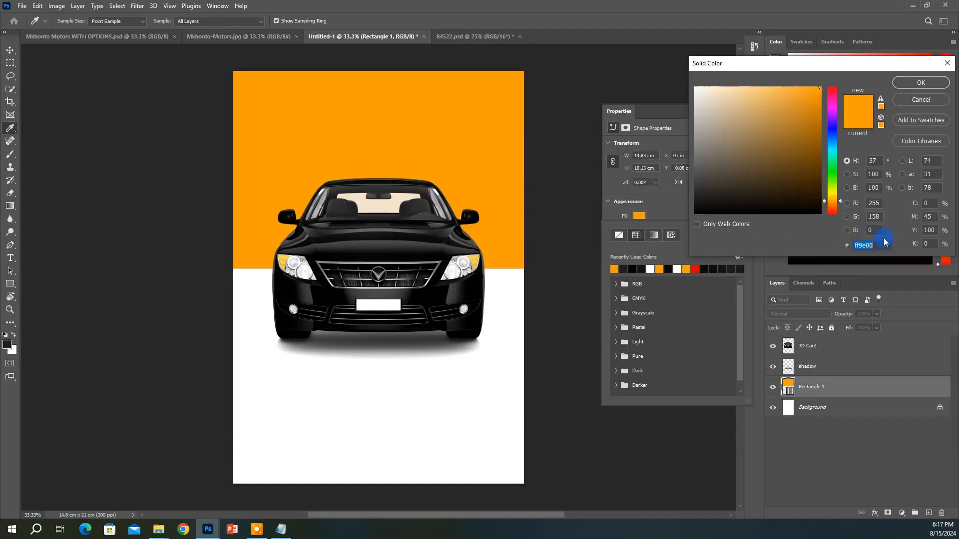
type("ffc000")
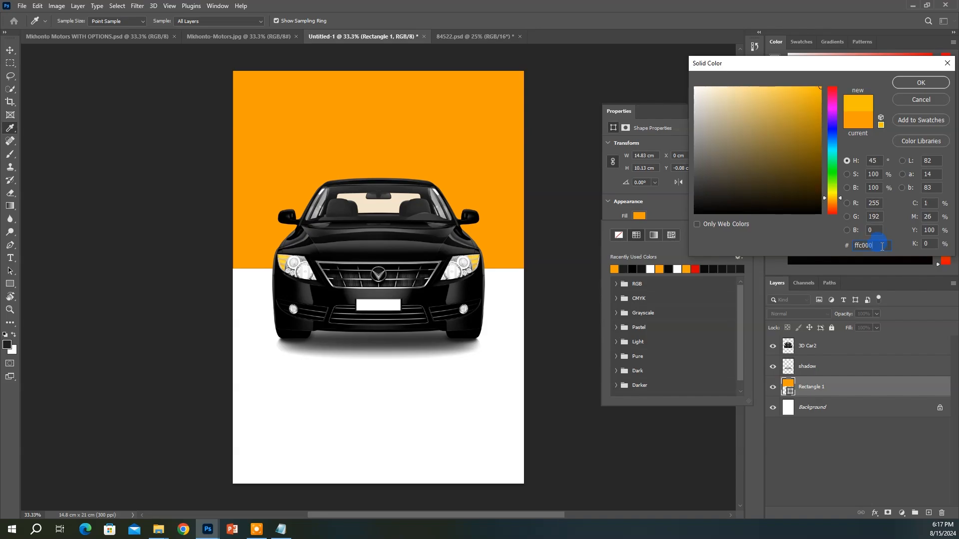
left_click(917, 84)
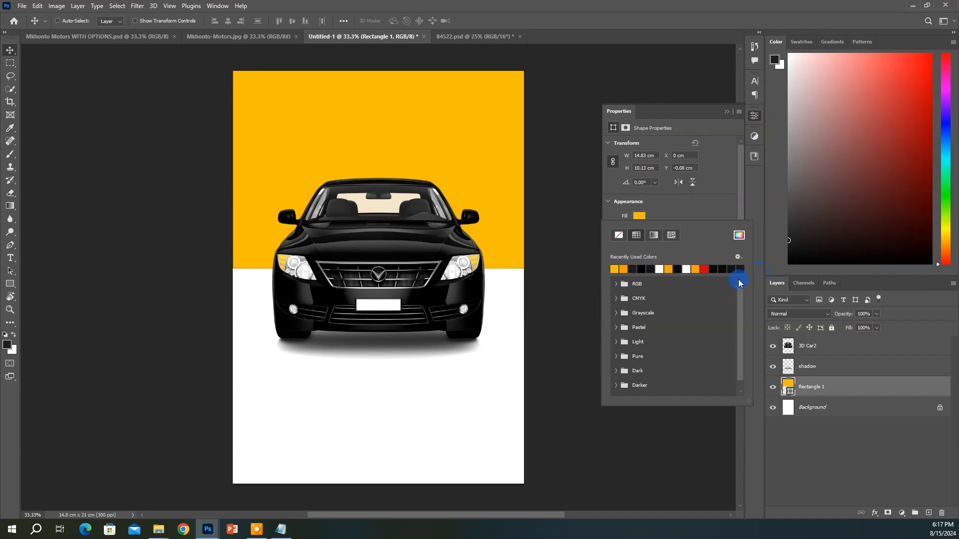
left_click(789, 391)
double_click(789, 391)
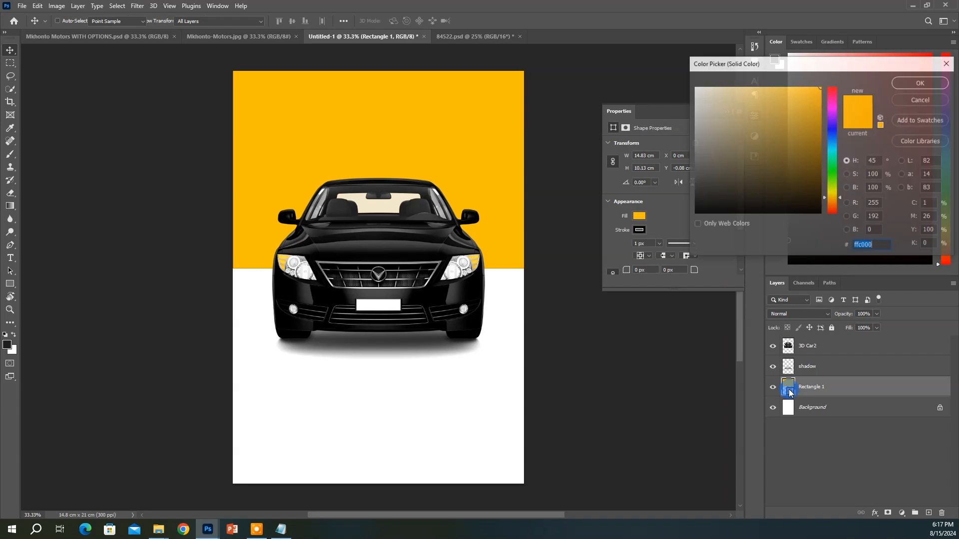
left_click(922, 88)
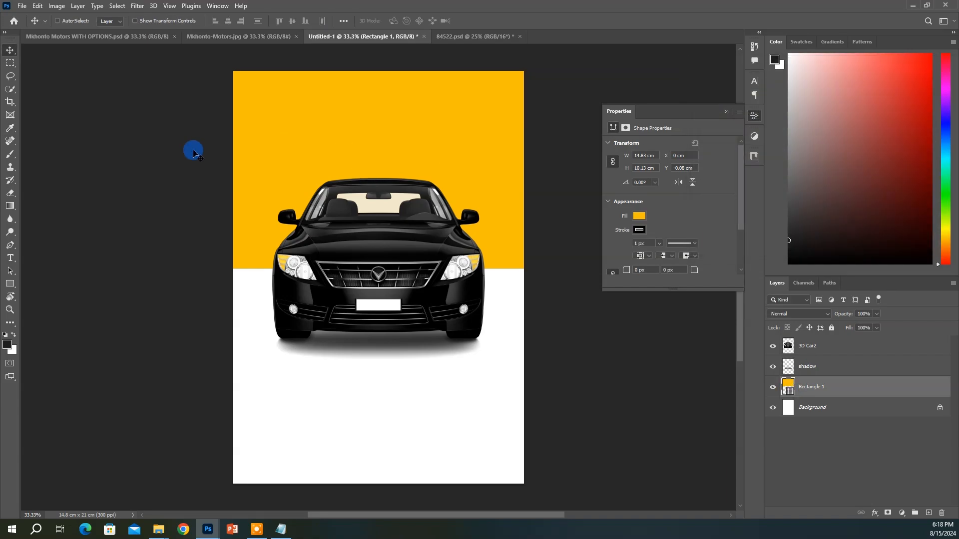
Remove the rectangle's outline and compare with the reference flyer and car image
left_click(665, 257)
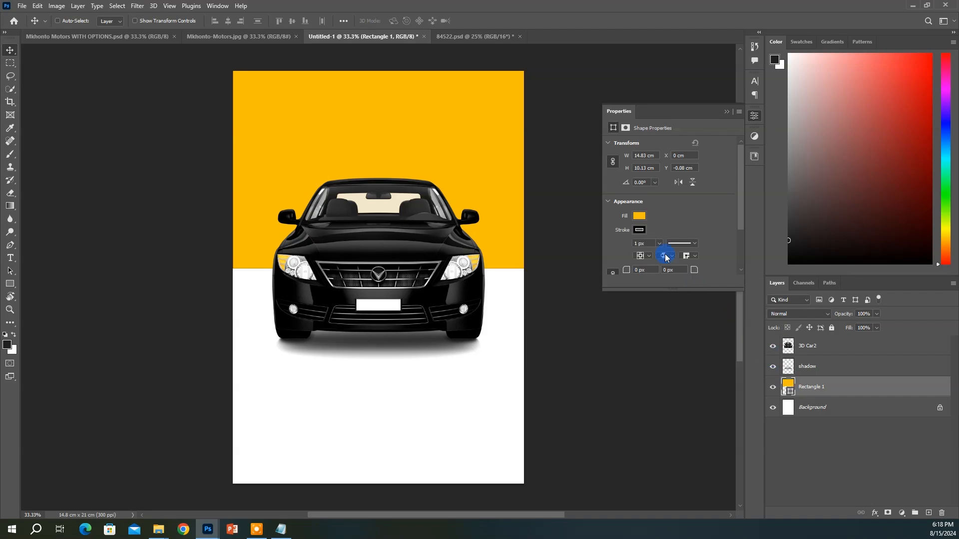
left_click(647, 230)
left_click(619, 249)
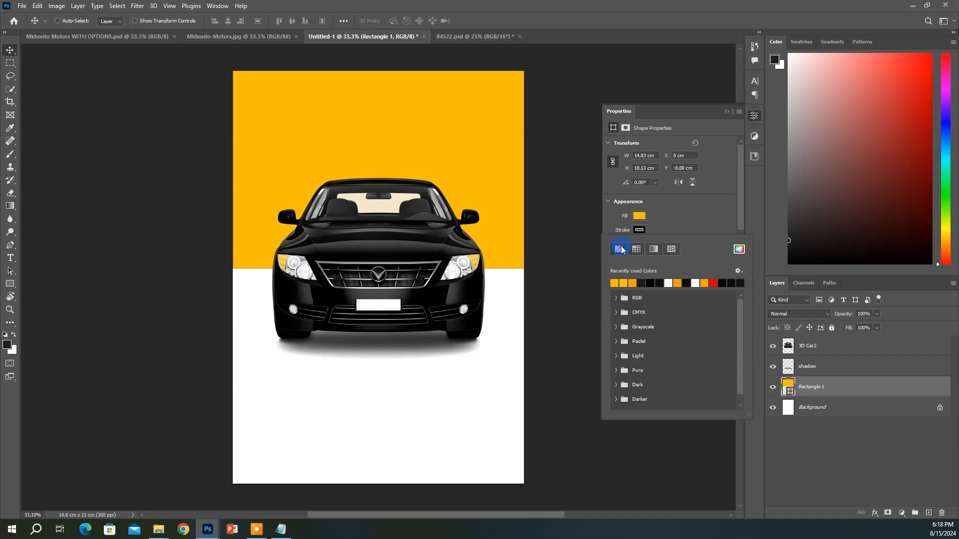
left_click(498, 222)
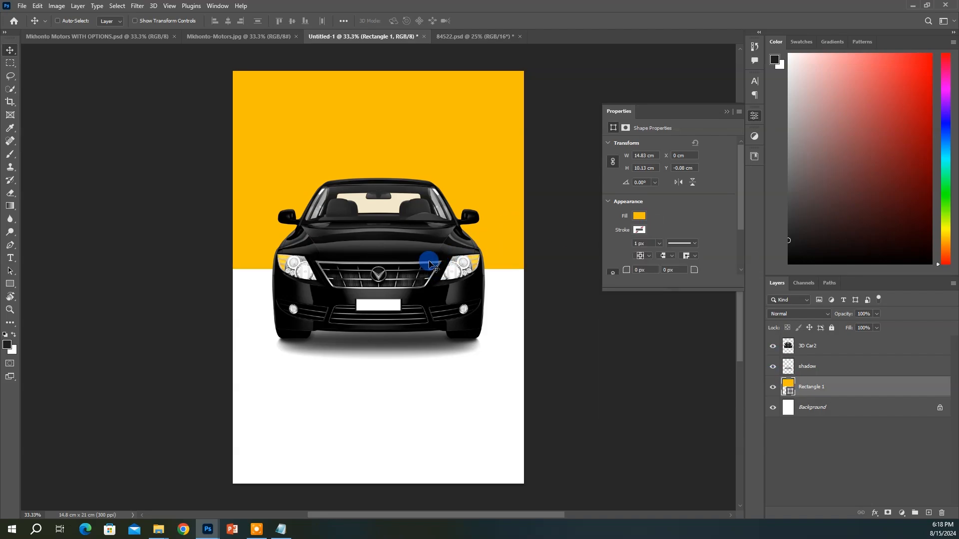
left_click(241, 36)
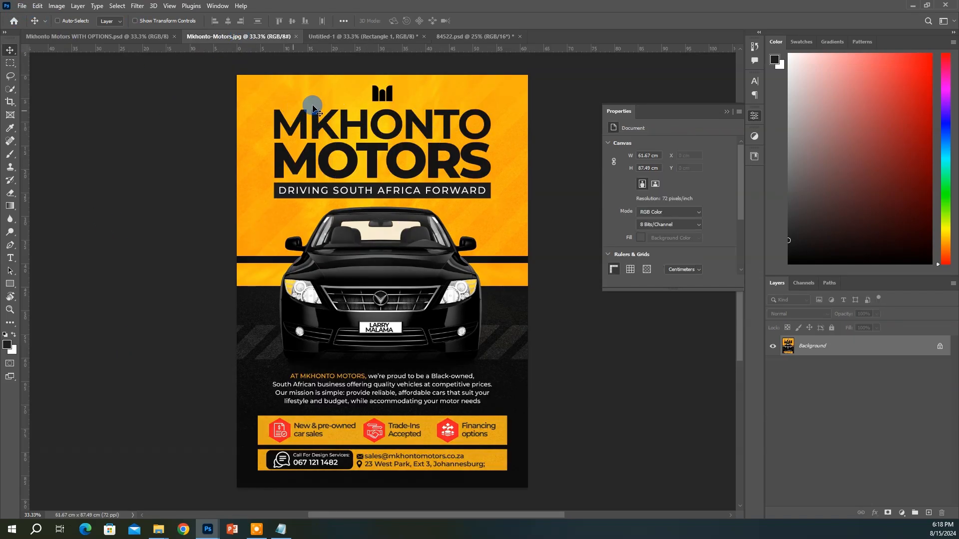
left_click(472, 38)
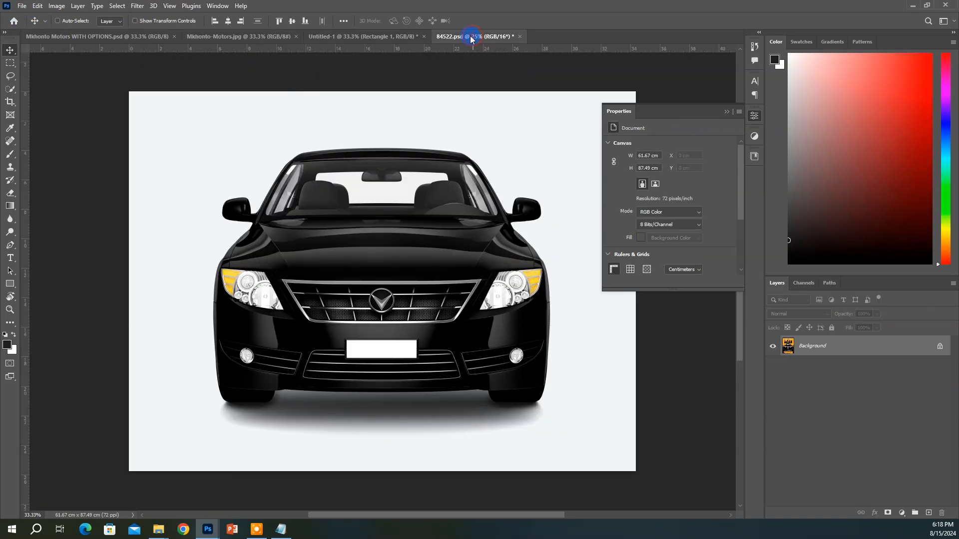
left_click(383, 42)
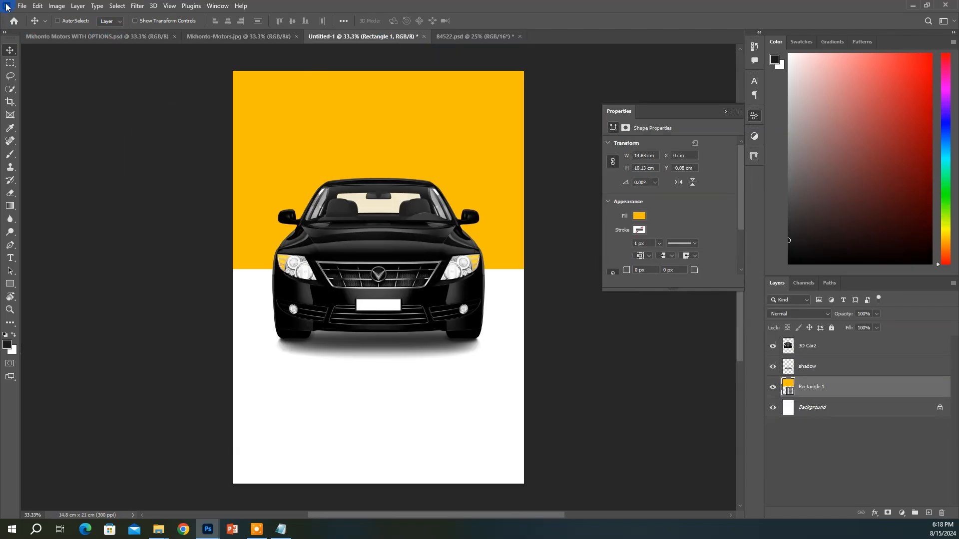
left_click(22, 6)
Place the Texture image and stretch it over the yellow rectangle to the page edges
left_click(68, 194)
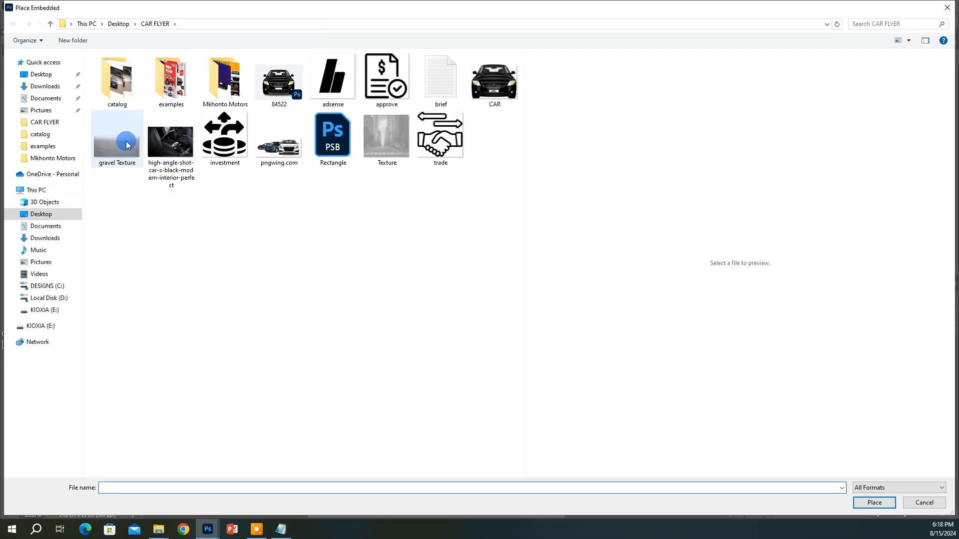
left_click(109, 149)
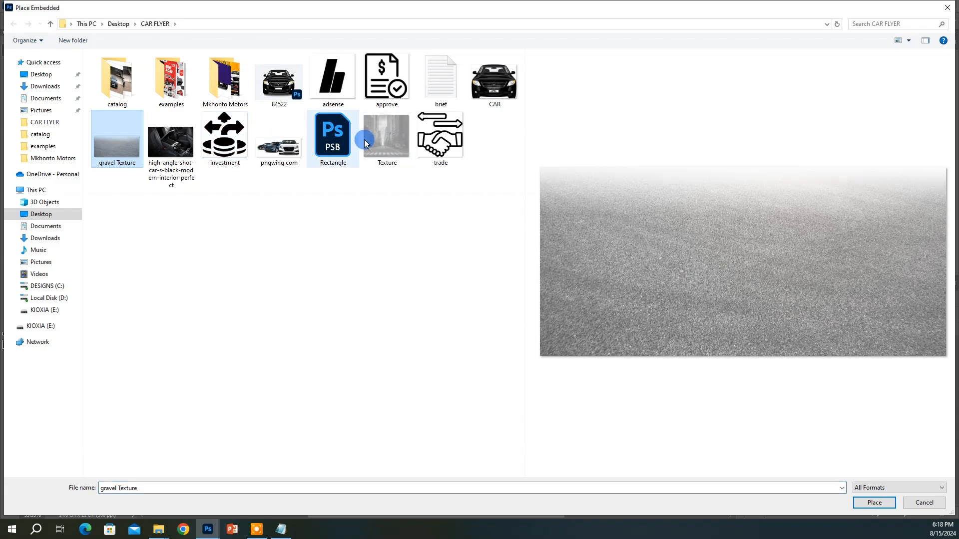
double_click(387, 142)
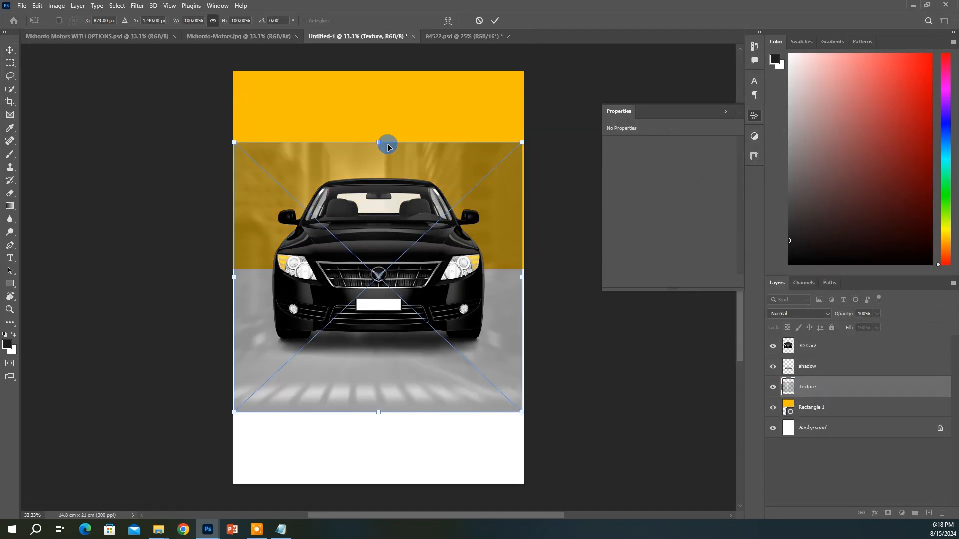
key("Return")
left_click_drag(459, 207, 462, 131)
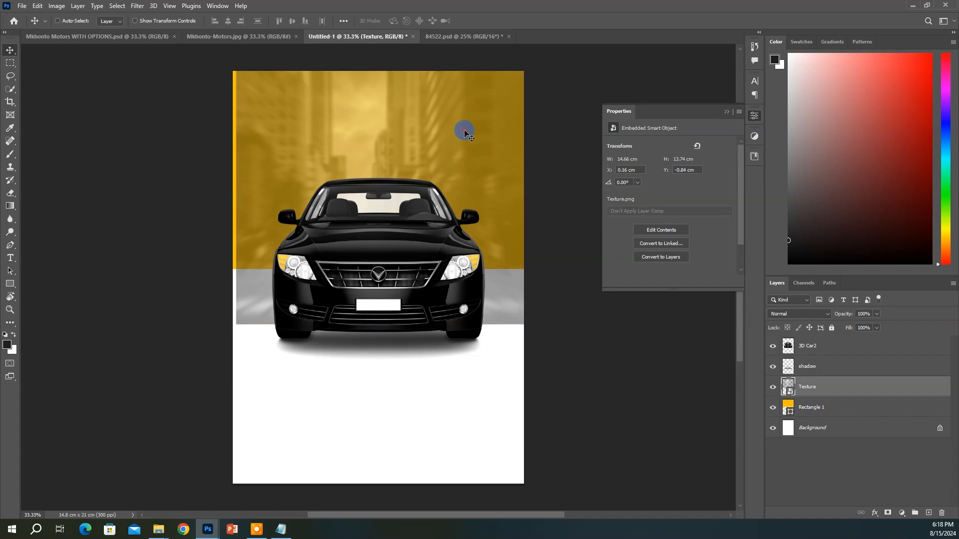
key("ctrl+t")
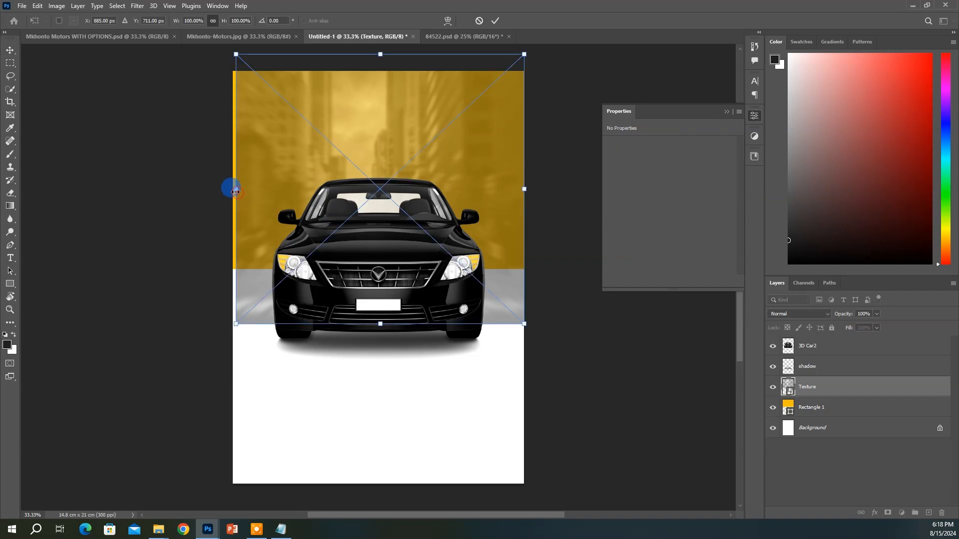
left_click_drag(235, 192, 233, 191)
key("Return")
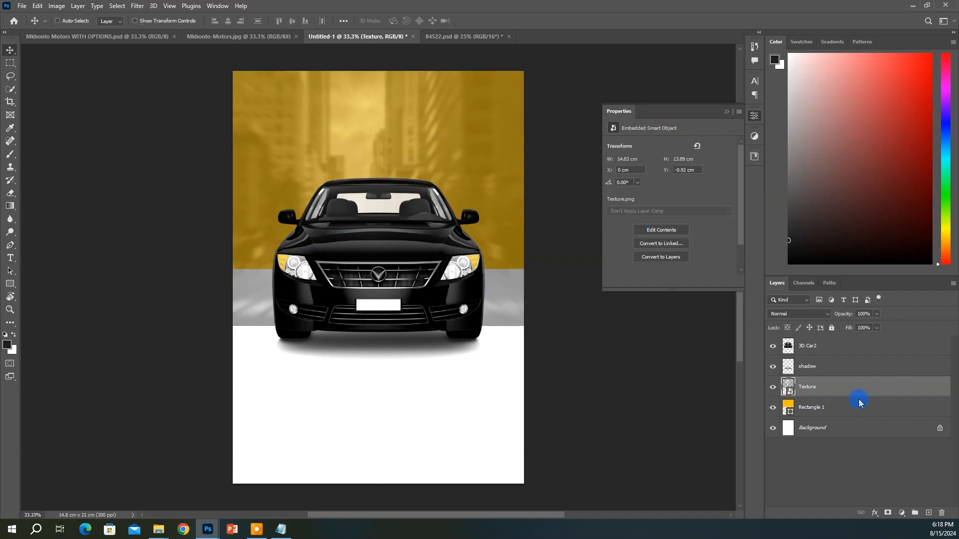
Clip the texture to Rectangle 1 in Soft Light blend mode at 85% opacity
right_click(860, 402)
left_click(871, 392)
left_click(871, 392)
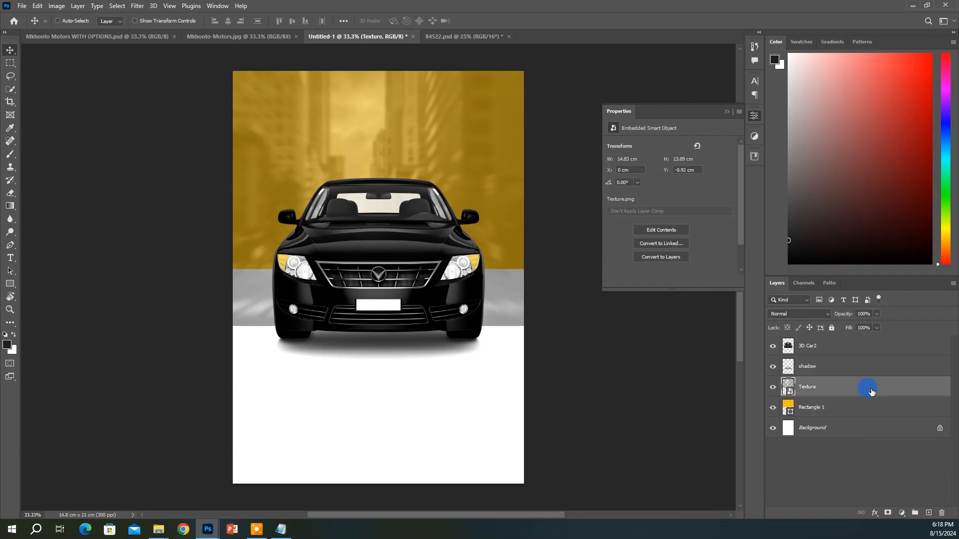
left_click(819, 315)
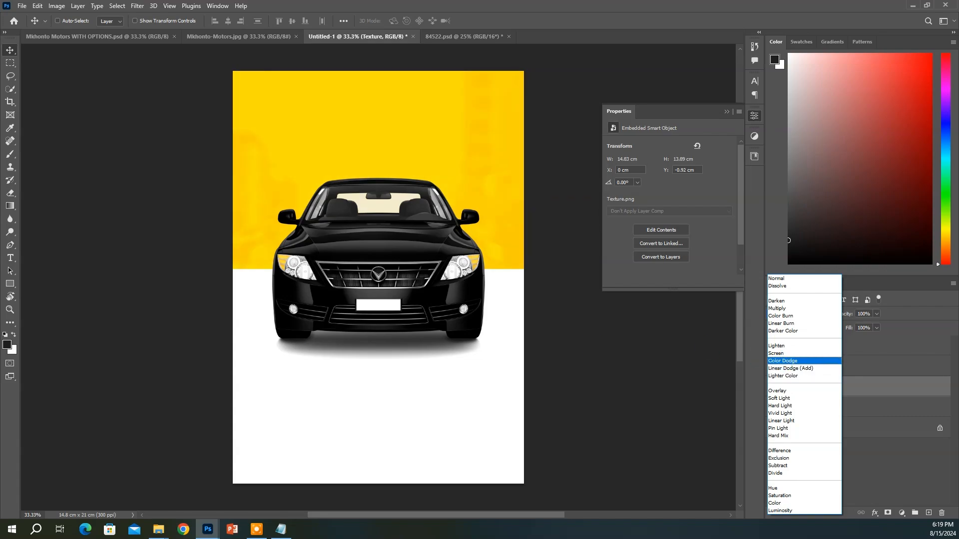
left_click(787, 400)
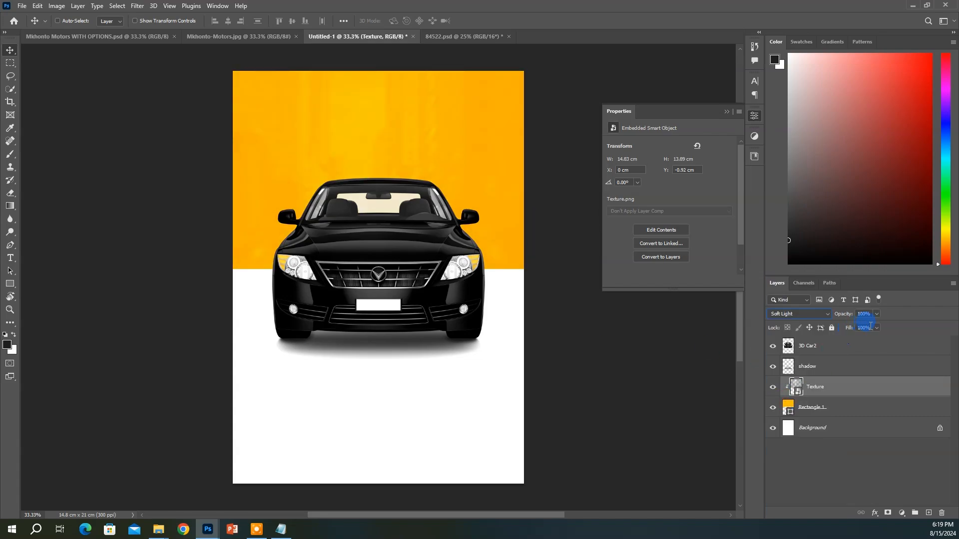
key("ctrl+Tab")
key("ctrl+Tab")
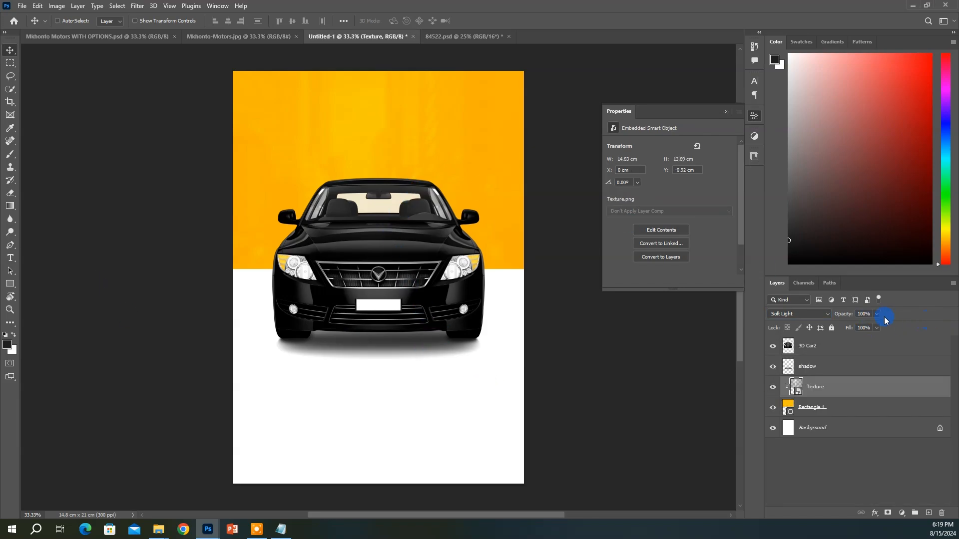
key("ctrl+a")
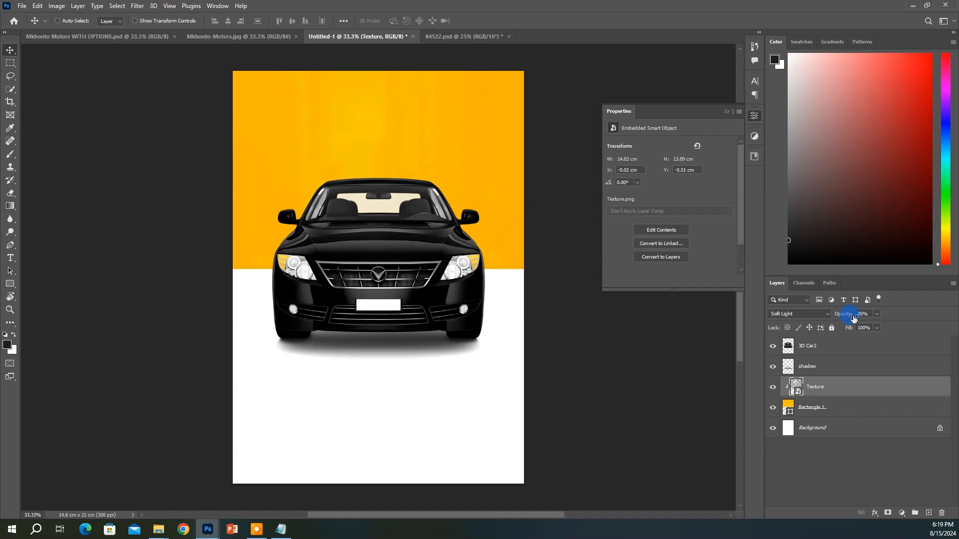
Copy the textured yellow band below as a thin strip, then nudge all four backdrop layers up
left_click(821, 405, "shift")
key("ctrl+j")
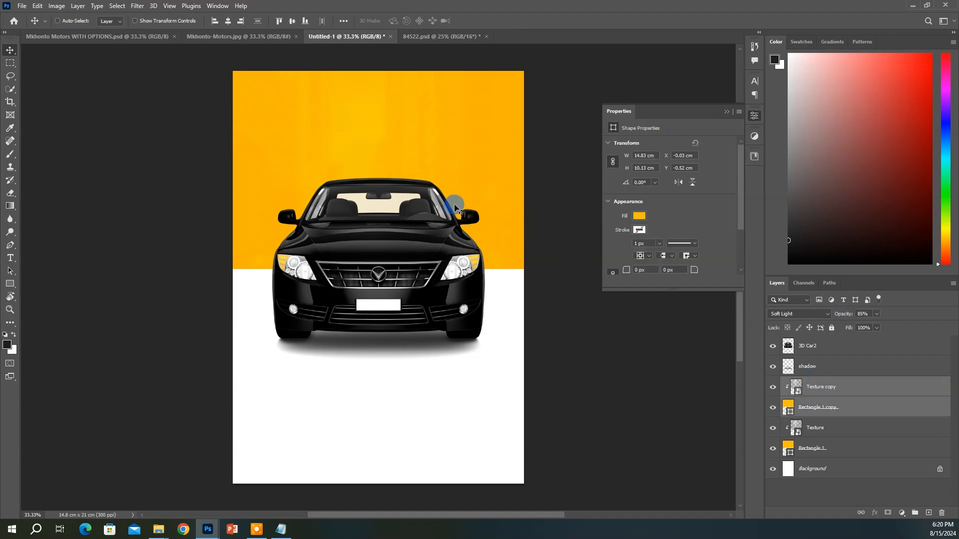
left_click_drag(463, 210, 444, 416)
left_click(827, 413)
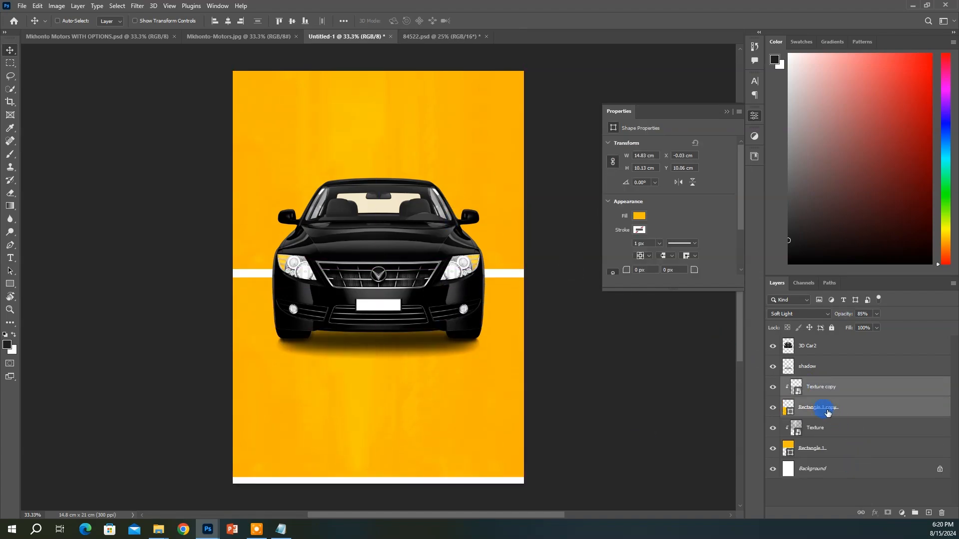
key("ctrl+t")
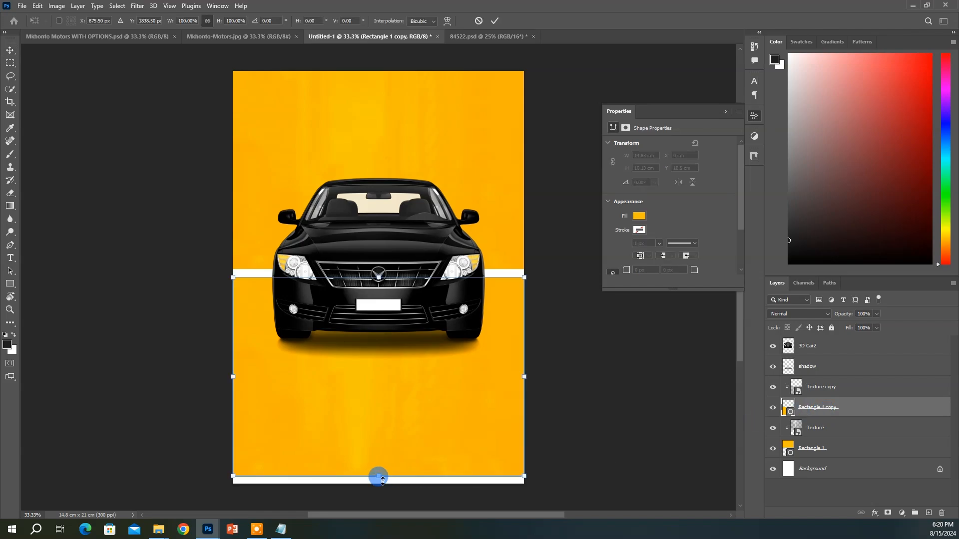
left_click_drag(378, 476, 378, 300)
left_click(818, 448)
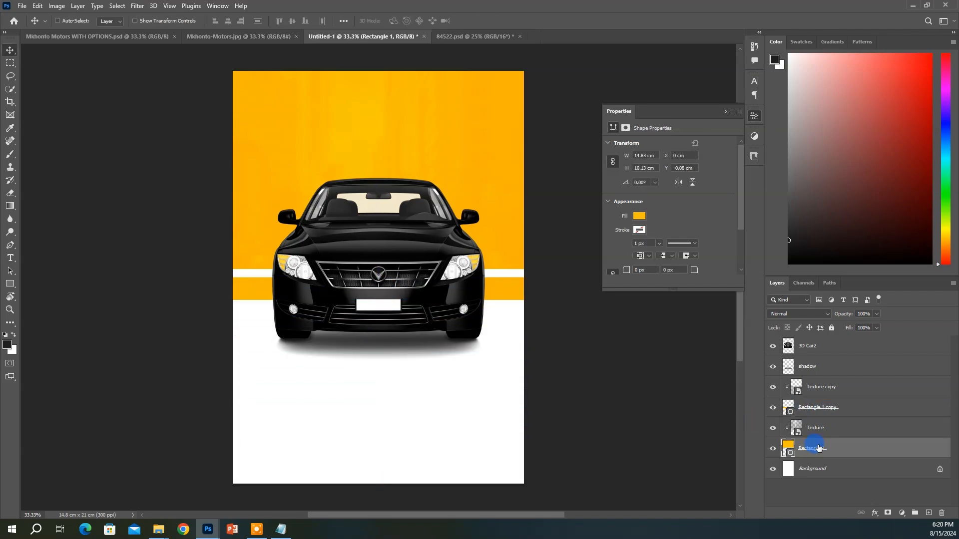
left_click(812, 397, "shift")
mouse_move(514, 325)
left_mouse_down()
mouse_move(514, 305)
mouse_move(511, 314)
left_mouse_up()
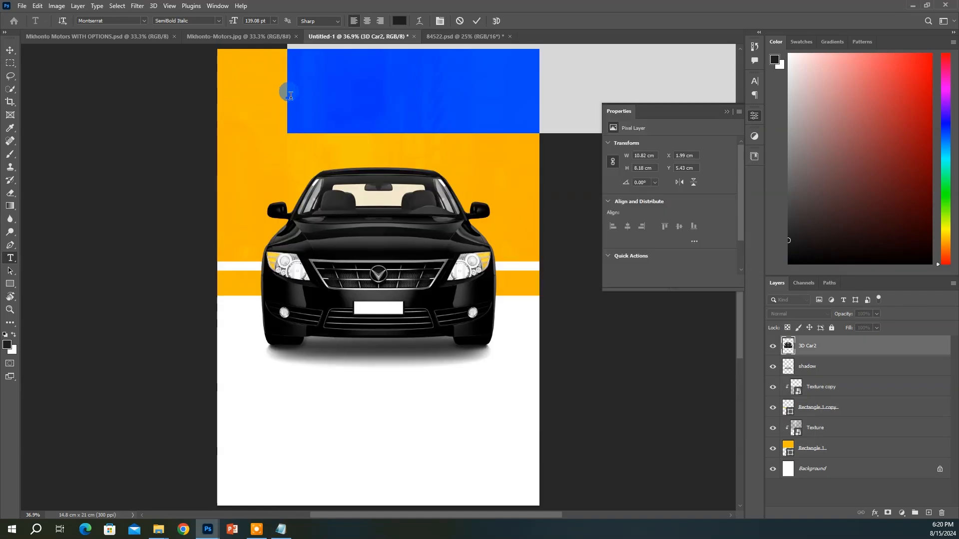
Paste the 'MKHONTO MOTORS' headline text into the flyer
type("Mkhonto Motors")
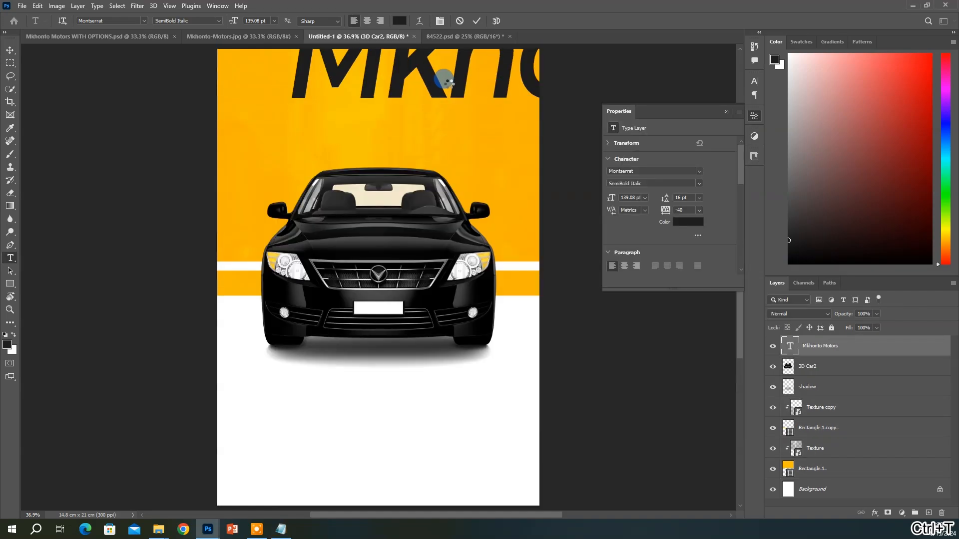
key("ctrl+t")
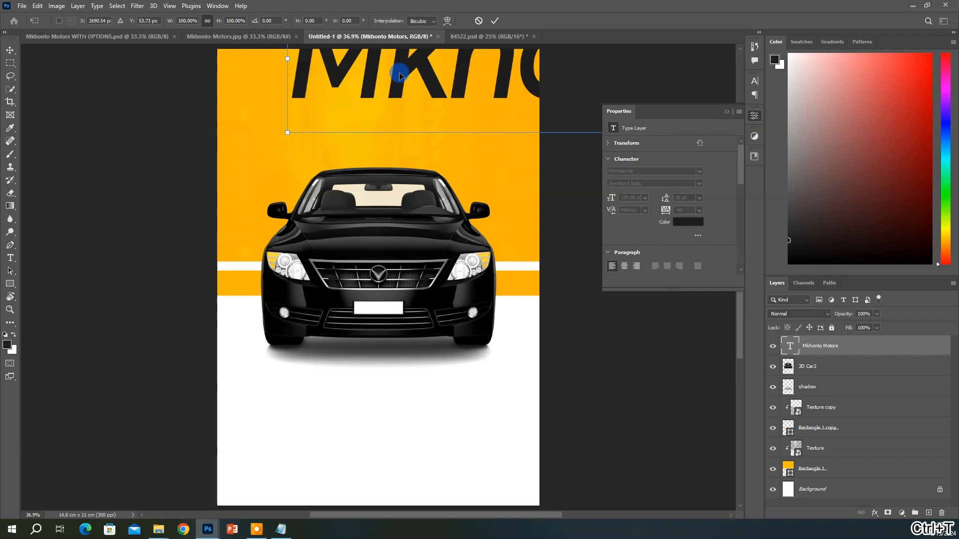
left_click_drag(398, 77, 372, 161)
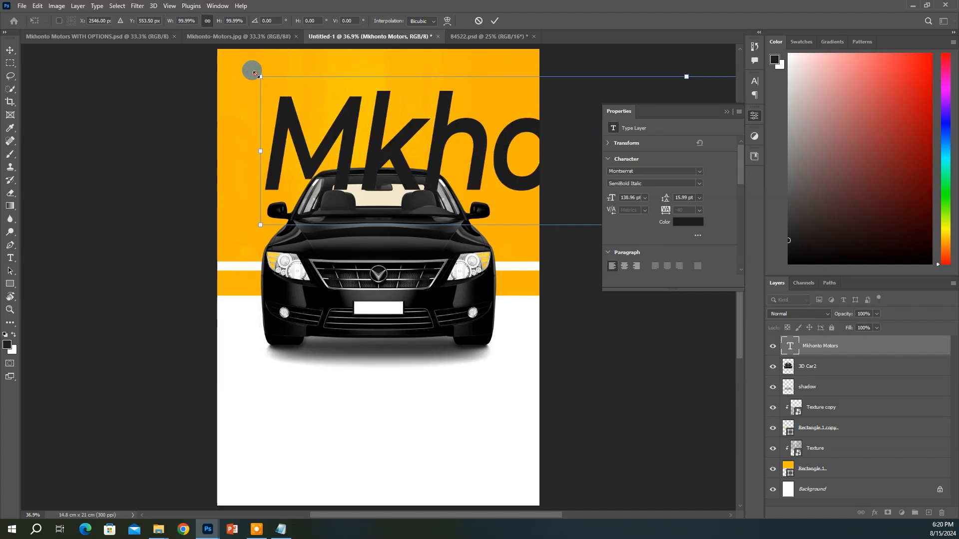
left_click_drag(255, 75, 447, 133)
key("Escape")
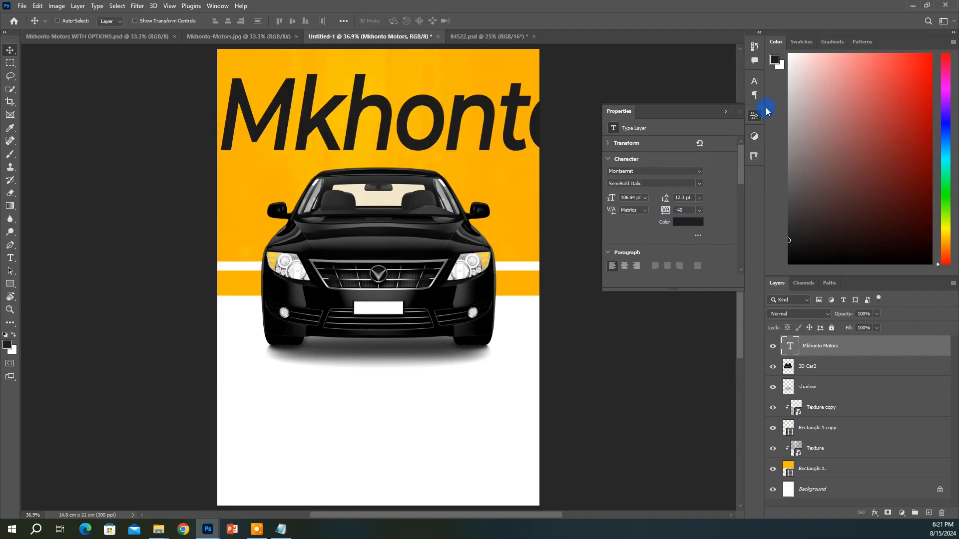
Set the headline to Bold, All Caps, 25 pt and centre it near the top
left_click(755, 82)
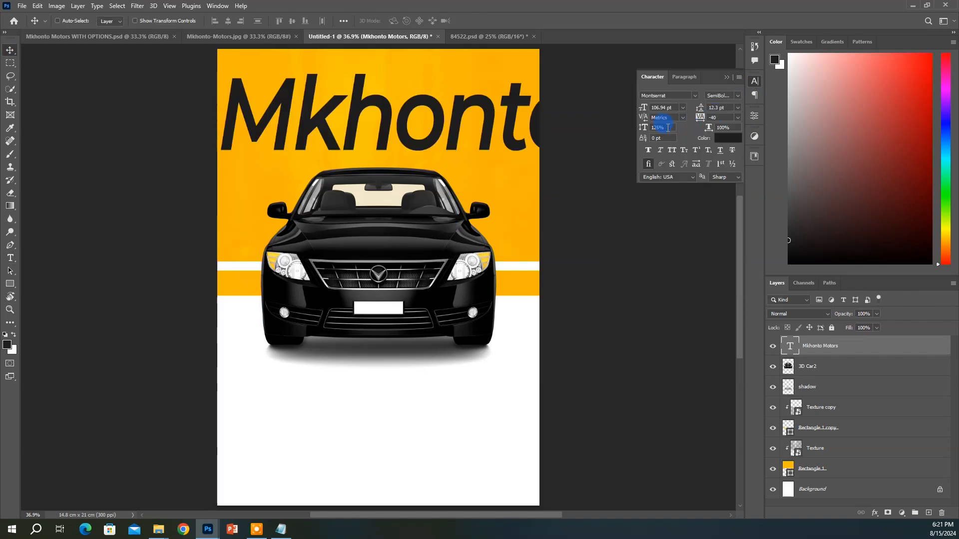
left_click_drag(667, 128, 615, 126)
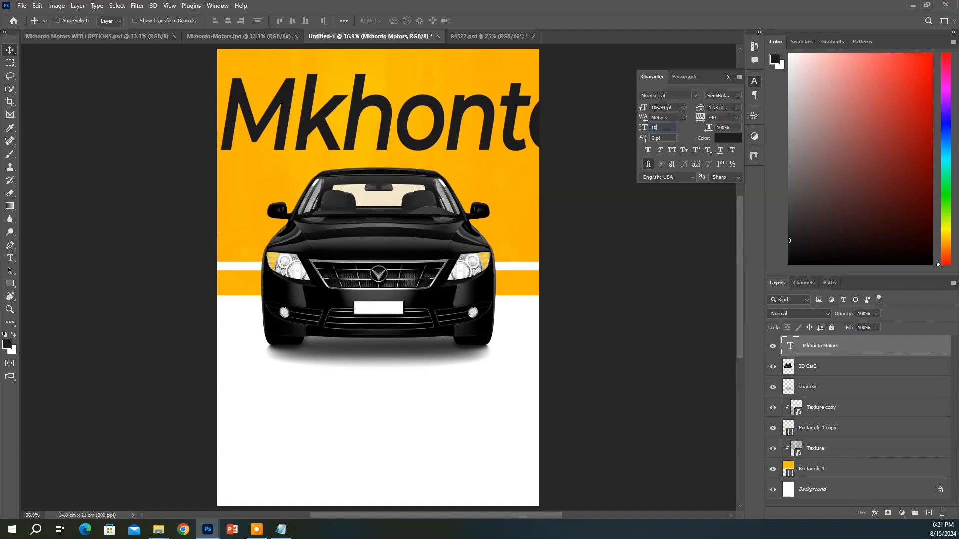
left_click_drag(615, 126, 688, 120)
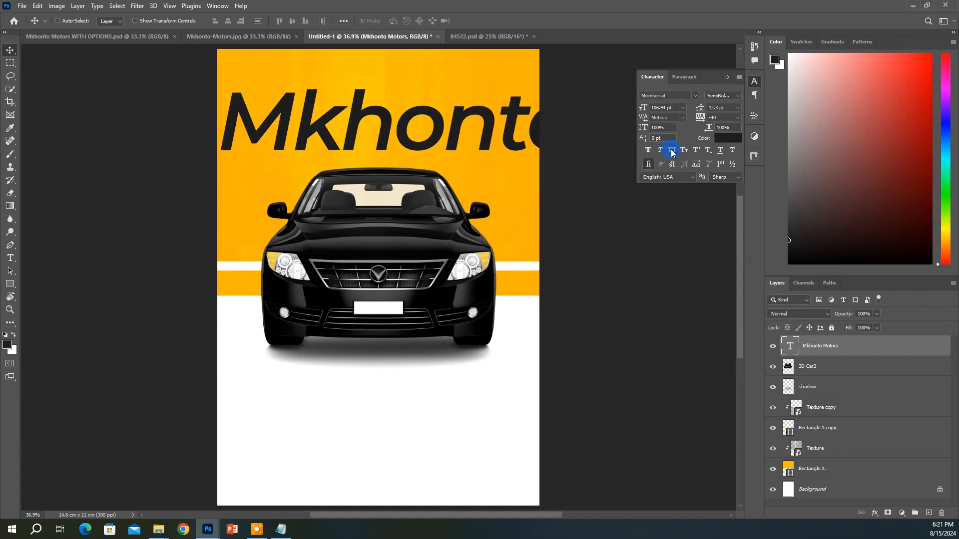
left_click(736, 97)
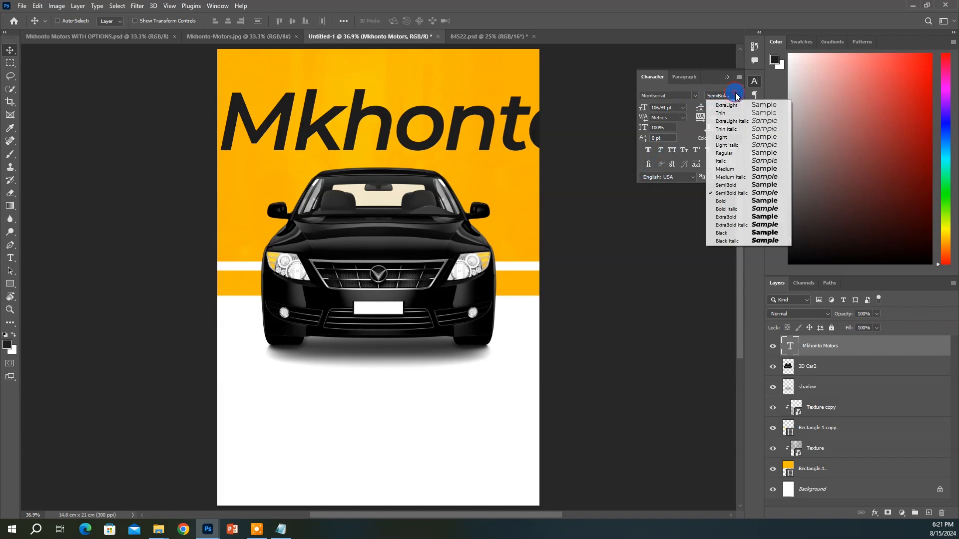
left_click(739, 201)
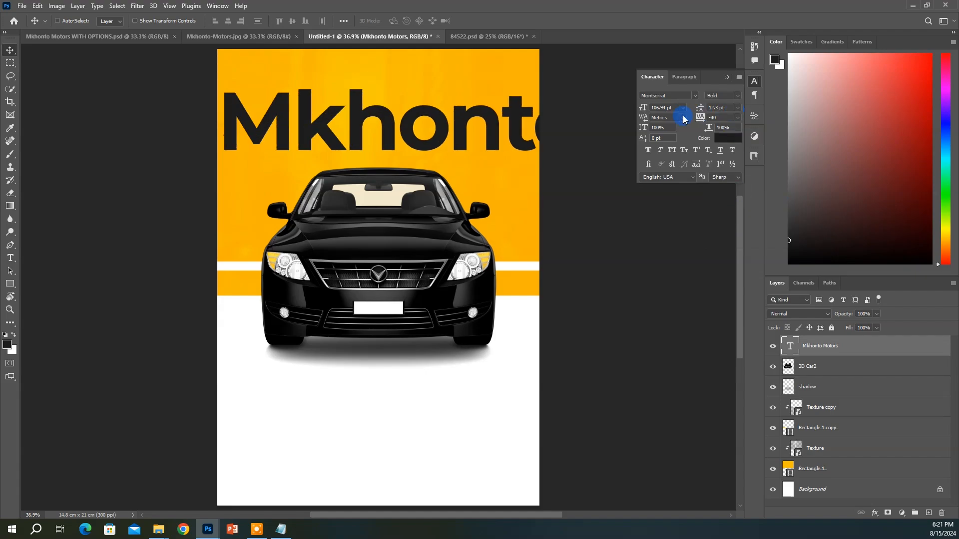
left_click(672, 151)
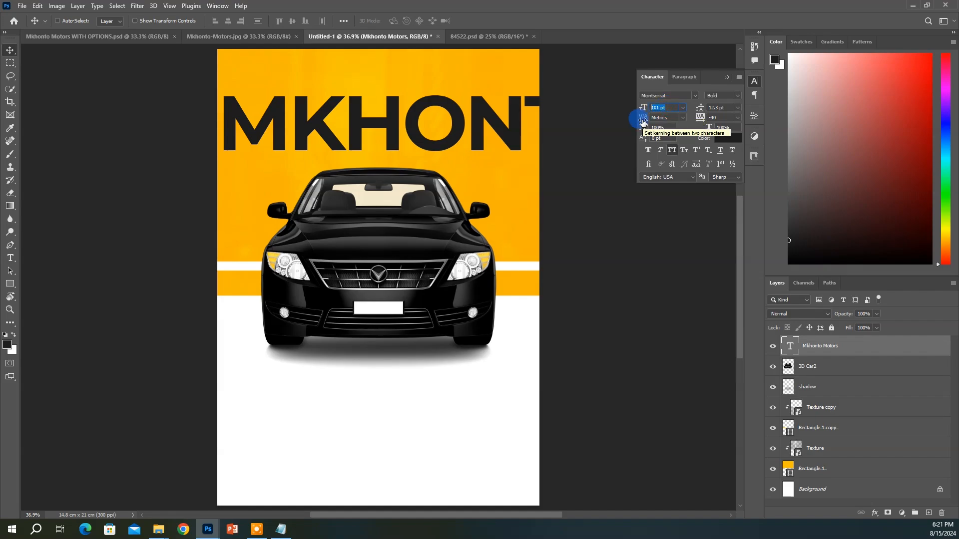
type("25")
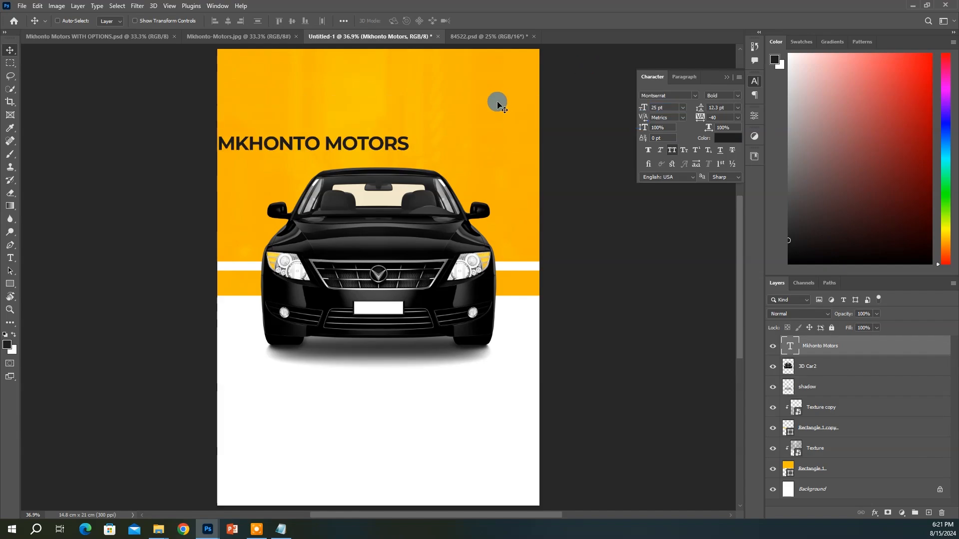
left_click_drag(387, 143, 444, 125)
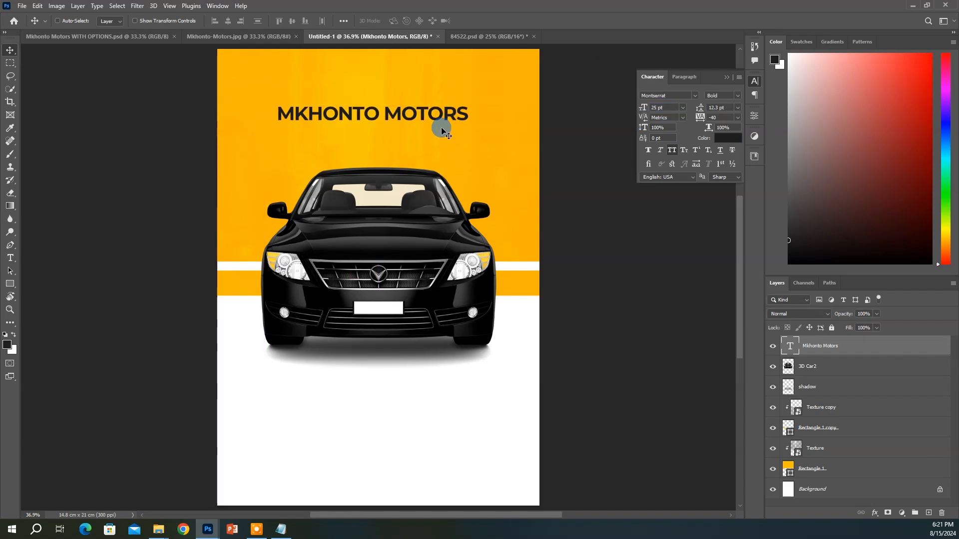
Duplicate the headline below itself and cut the copy down to just MOTORS
double_click(795, 349)
left_click(839, 355)
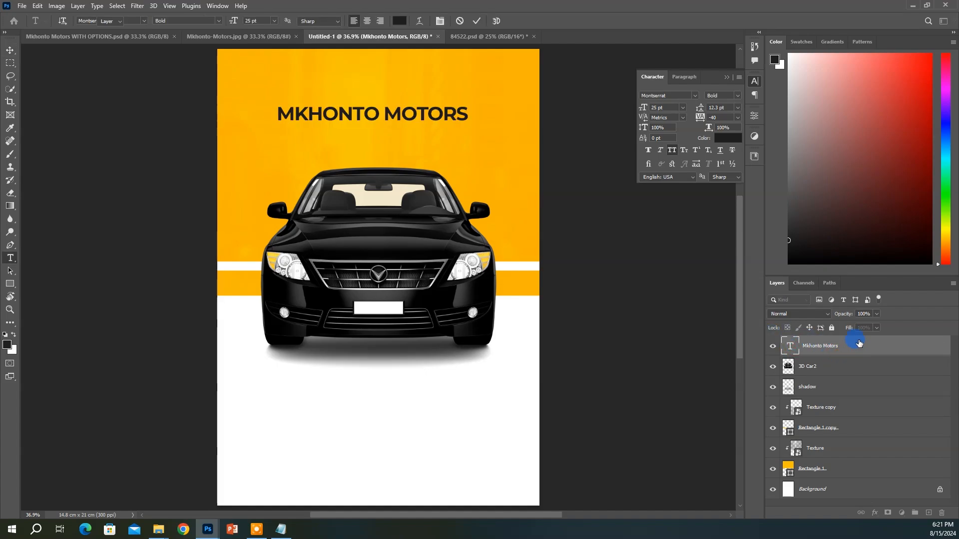
key("v")
key("ctrl+j")
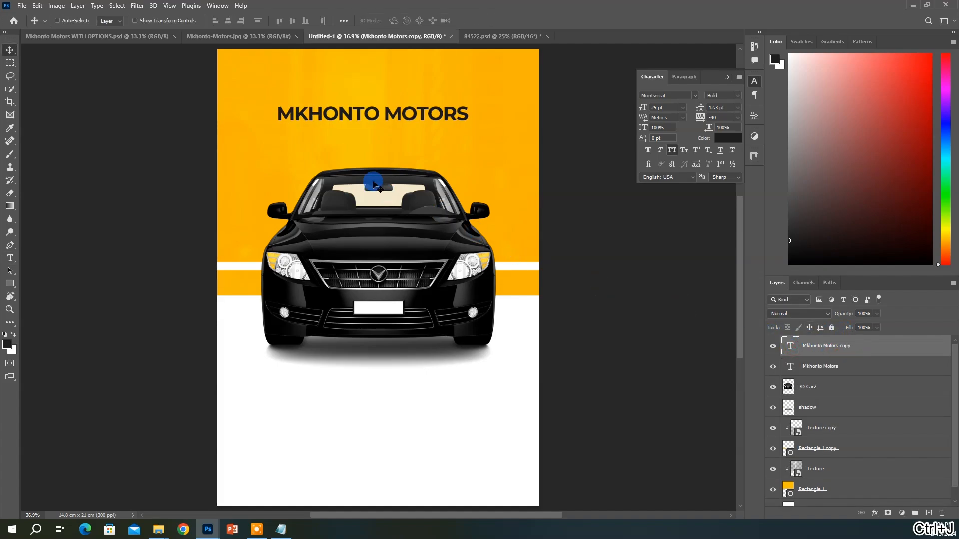
left_click_drag(414, 126, 416, 158)
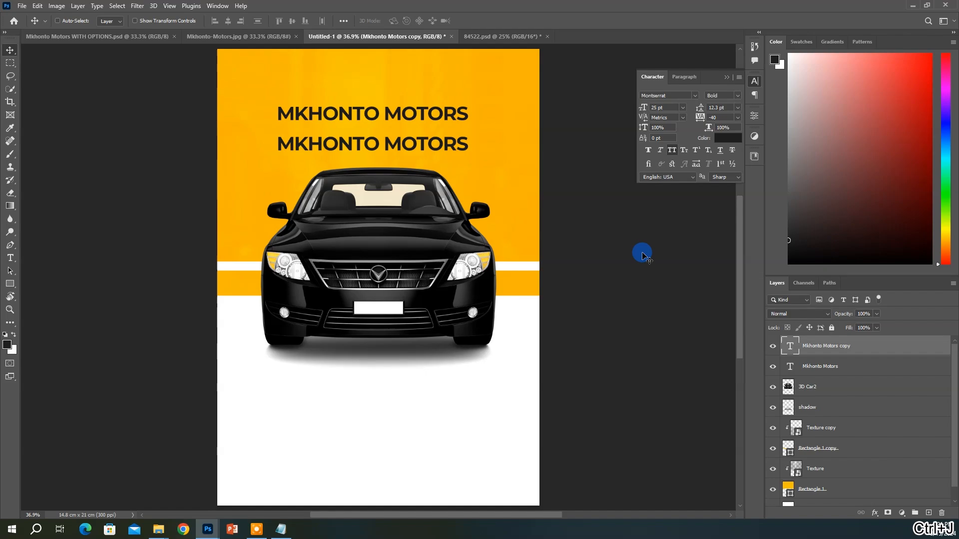
double_click(798, 342)
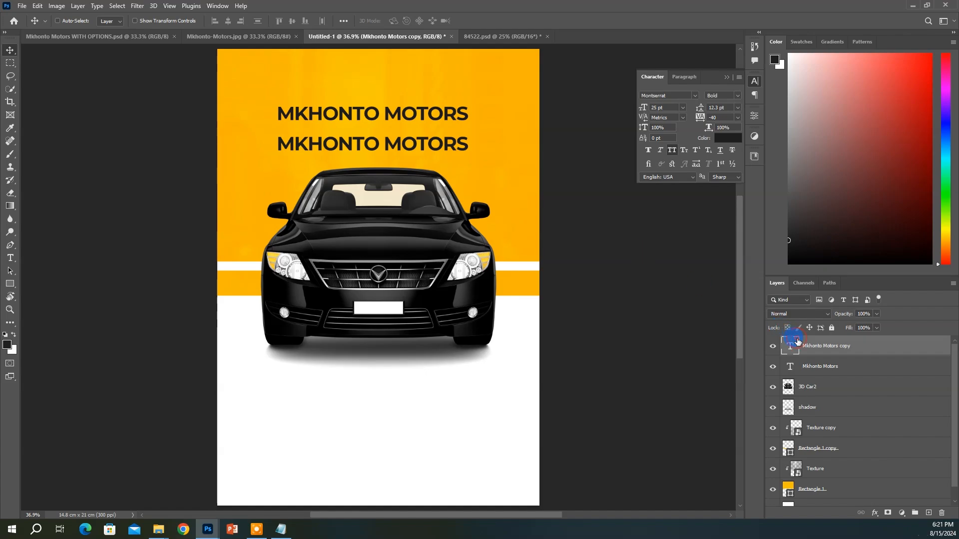
left_click(382, 143)
left_click(272, 135, "shift")
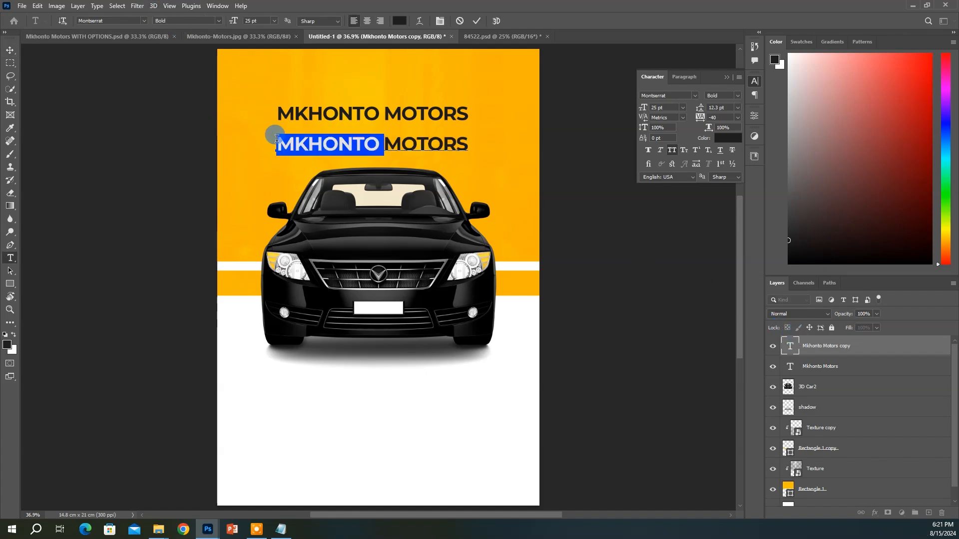
key("BackSpace")
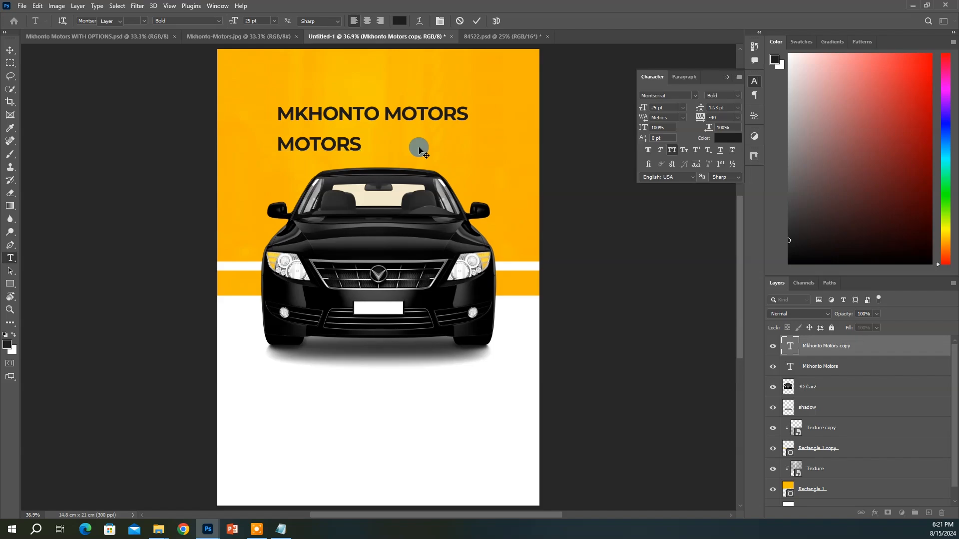
key("ctrl+Return")
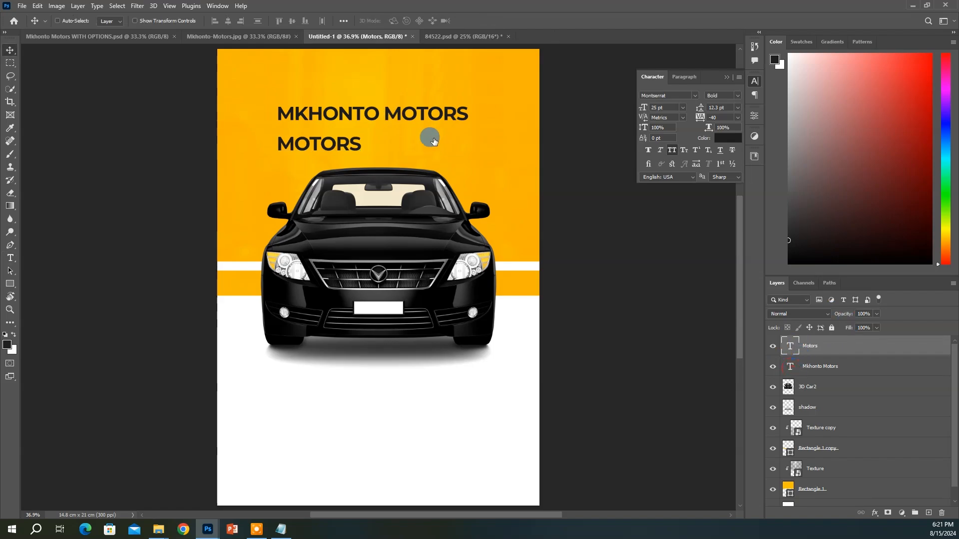
Delete MOTORS from the first line and scale MKHONTO up to about 62.8 pt
double_click(385, 103)
left_click_drag(385, 108, 535, 117)
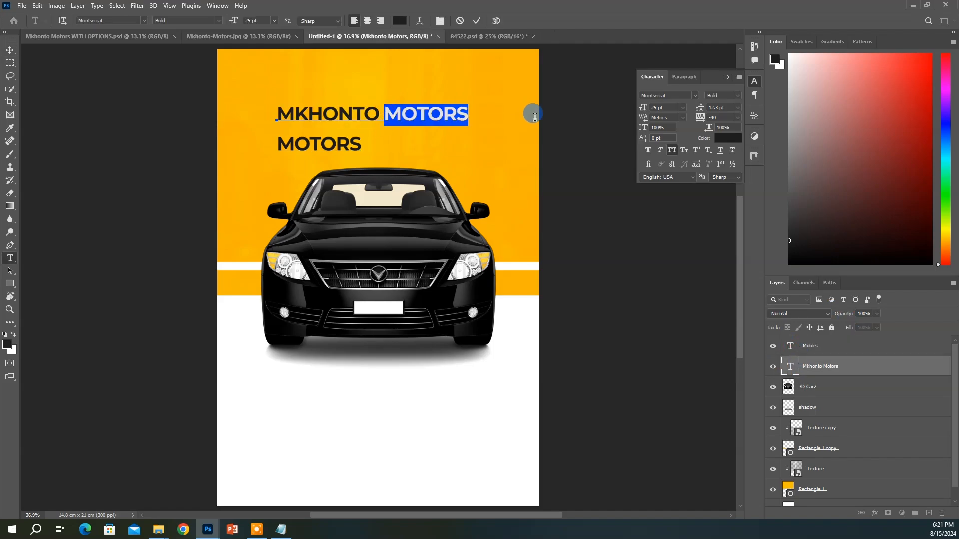
key("BackSpace")
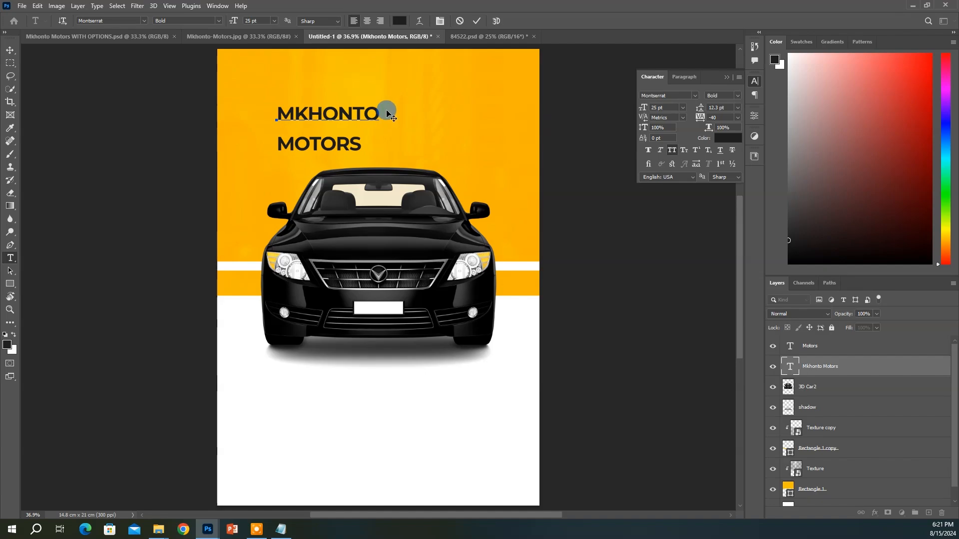
key("ctrl+Return")
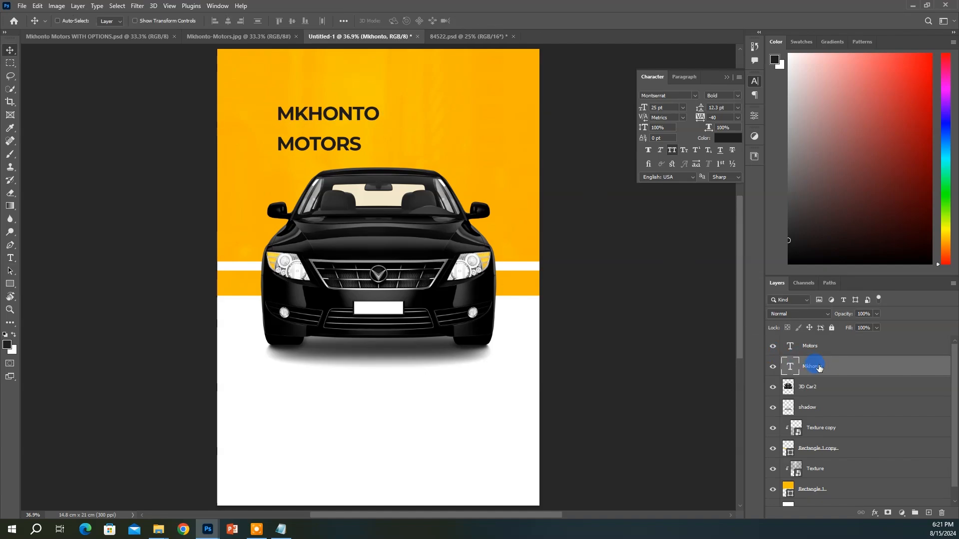
key("ctrl+t")
left_click_drag(380, 126, 483, 153)
left_click_drag(430, 131, 430, 111)
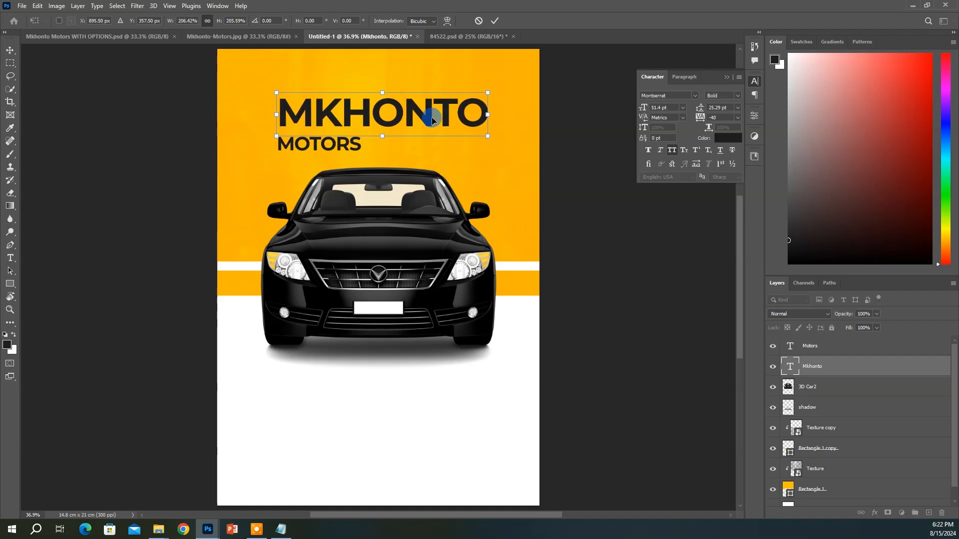
key("Return")
Enlarge MOTORS to MKHONTO's width and stack it tightly underneath
left_click(339, 150)
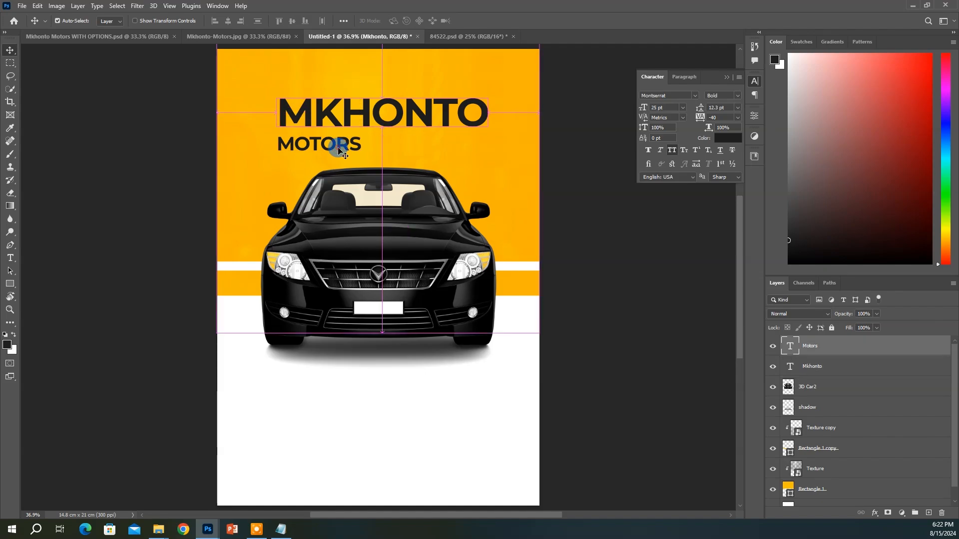
key("ctrl+t")
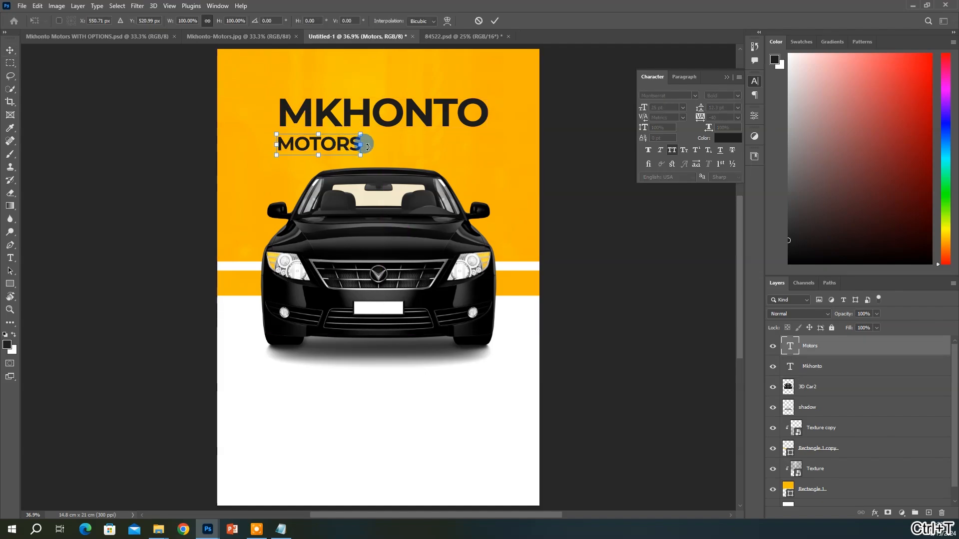
left_click_drag(367, 145, 490, 146)
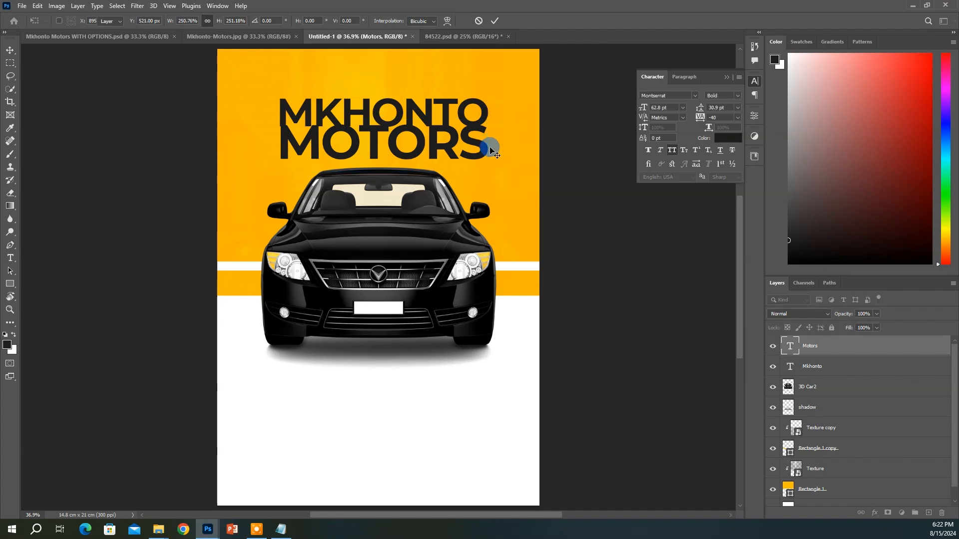
key("Return")
left_click_drag(419, 114, 465, 144)
key("shift+Up")
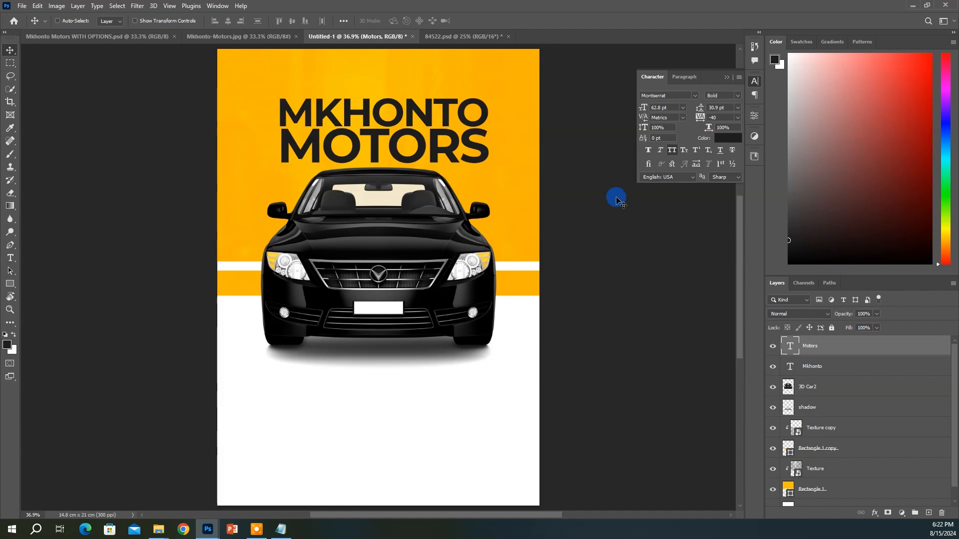
Left-align the MKHONTO and MOTORS layers and move them up
left_click(838, 368, "shift")
left_click(216, 21)
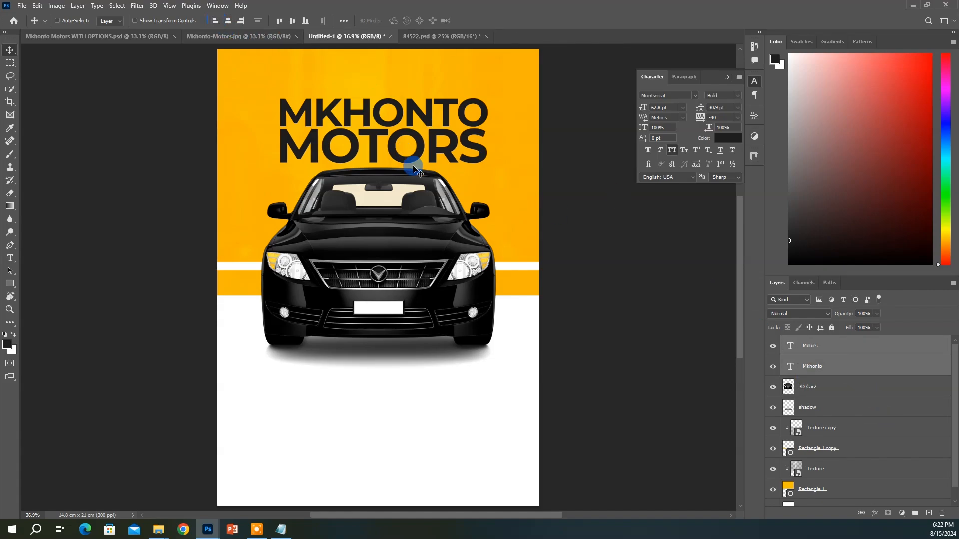
left_click_drag(413, 168, 411, 156)
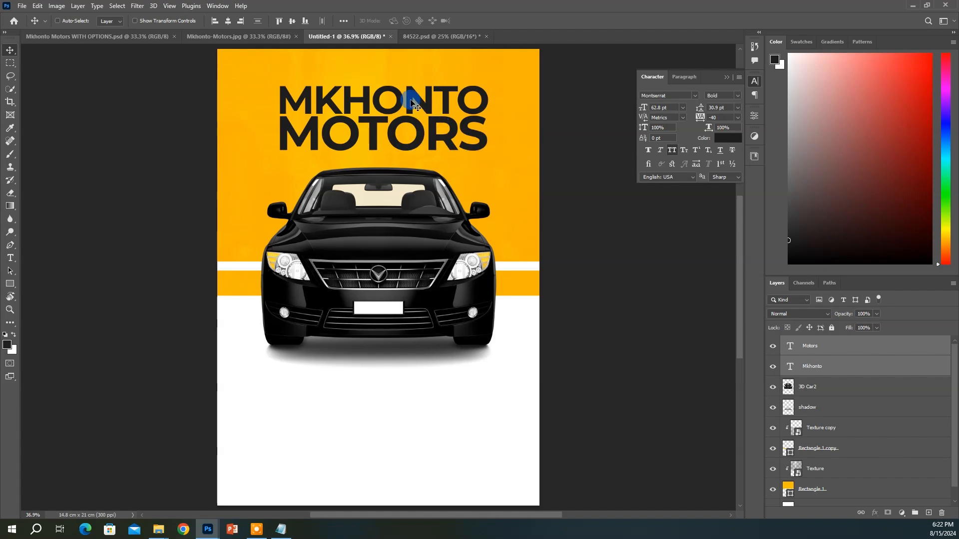
Set MKHONTO to Montserrat ExtraBold weight
left_click(814, 367)
left_click(740, 97)
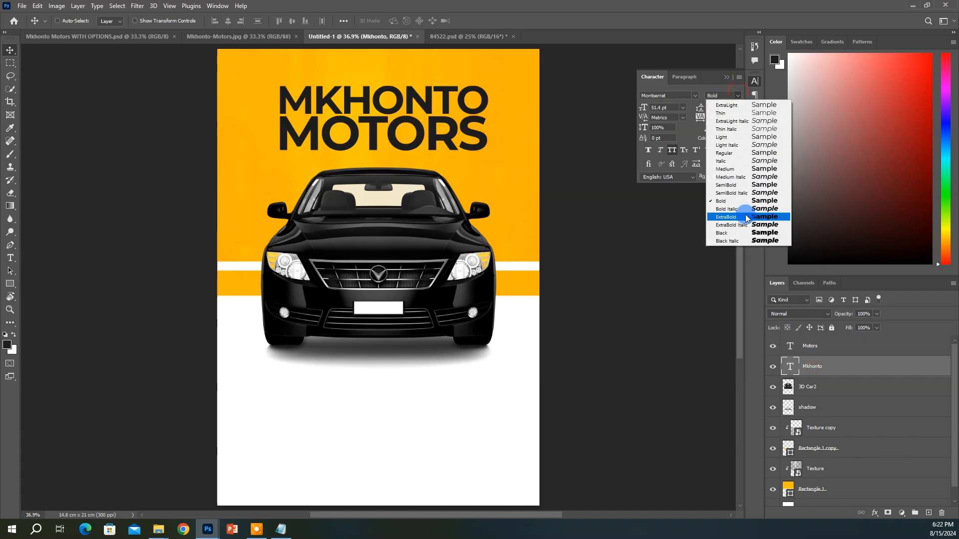
left_click(732, 223)
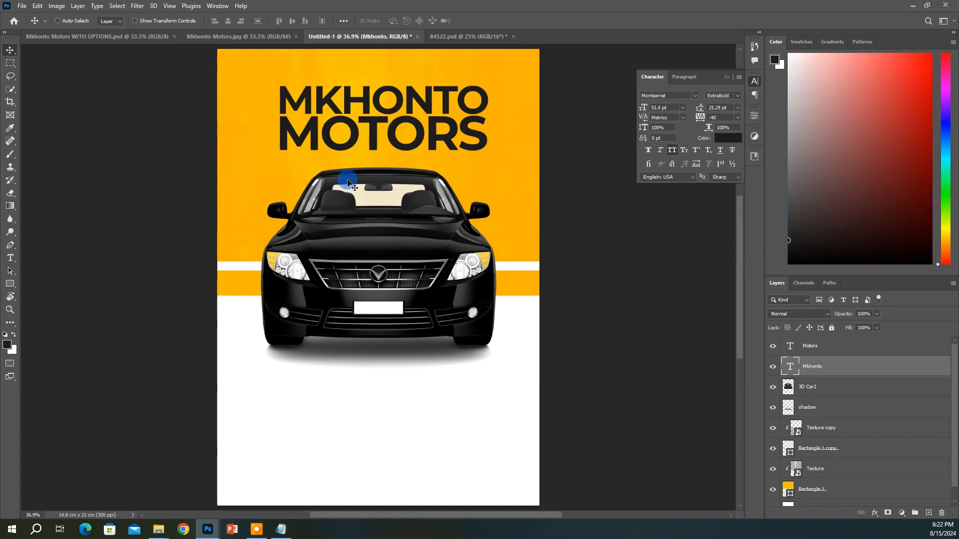
key("ctrl+z")
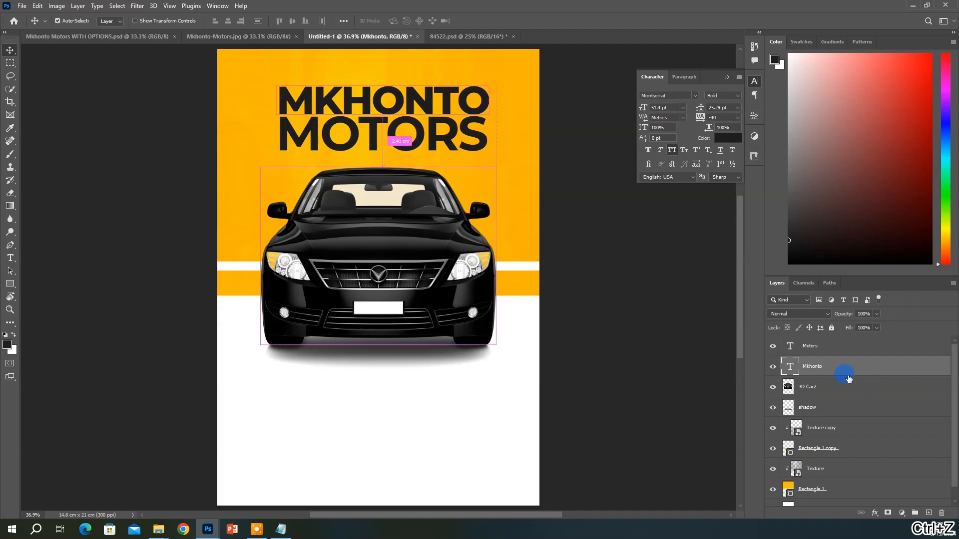
Set MOTORS to ExtraBold, trying a 70 pt size and move before undoing them
left_click(815, 346)
left_click(738, 96)
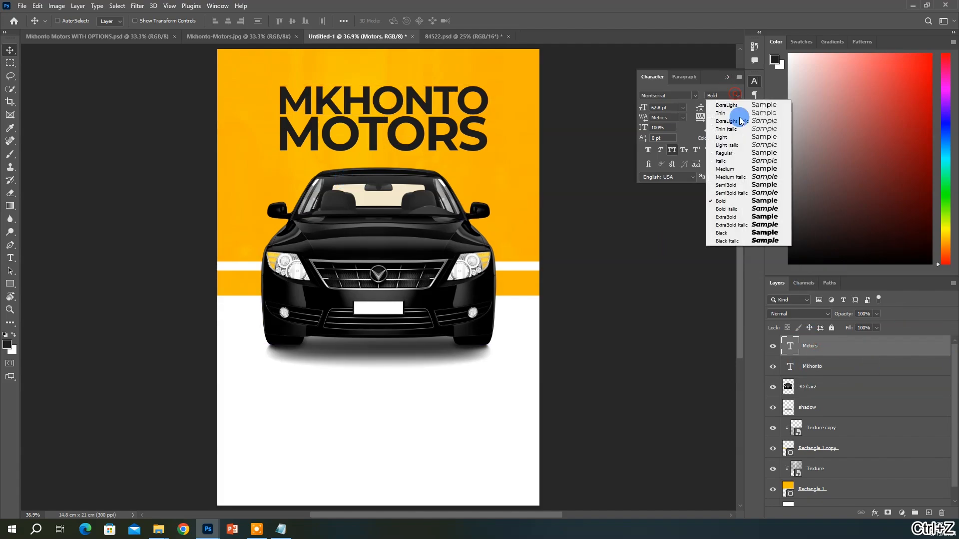
left_click(730, 217)
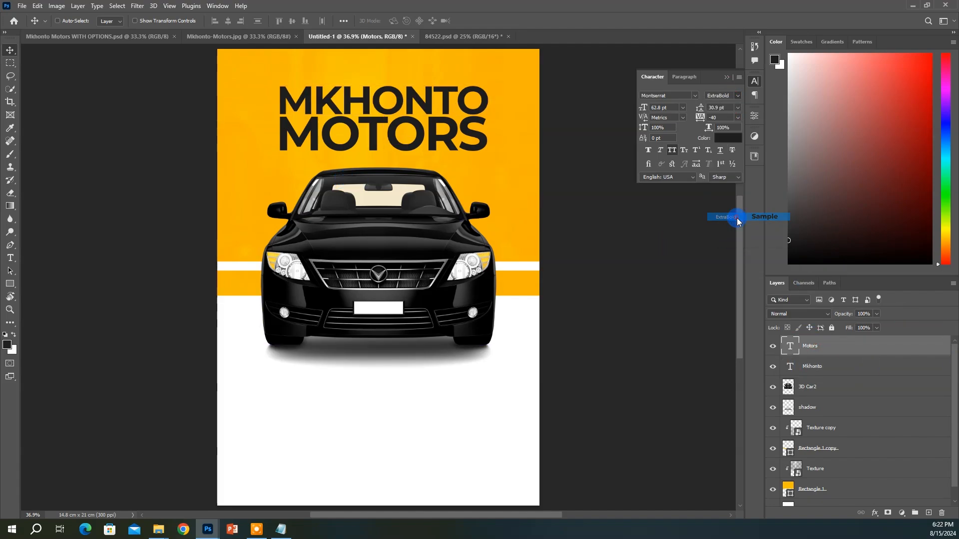
key("t")
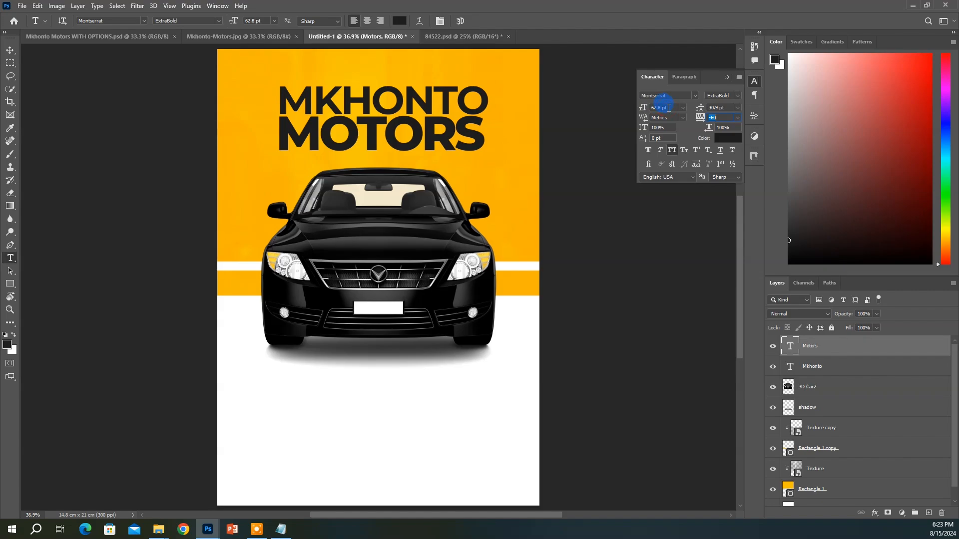
key("Up")
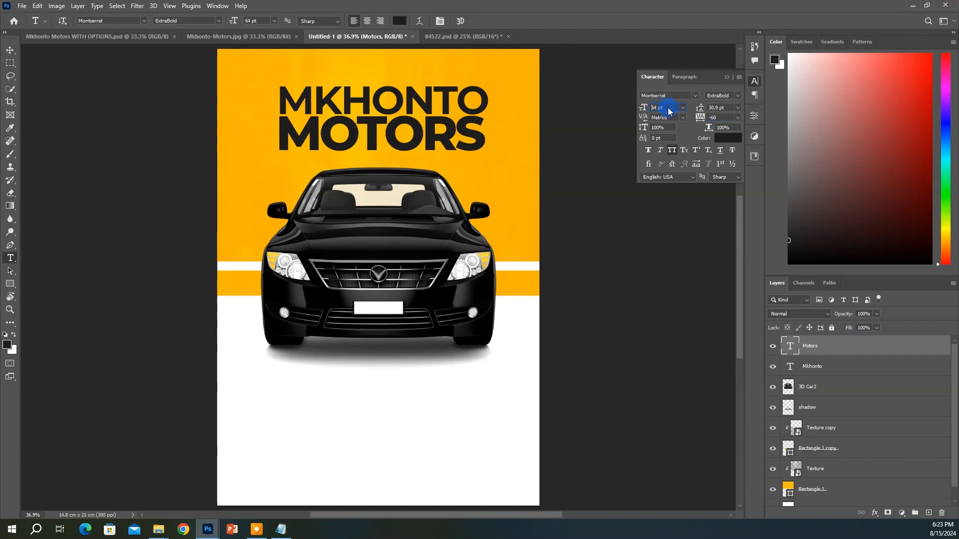
type("0")
key("Return")
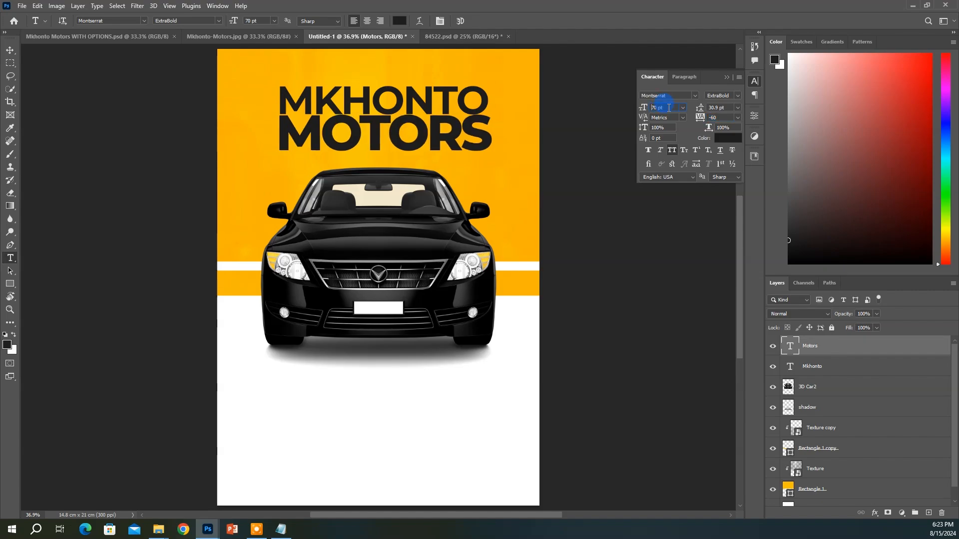
left_click(11, 52)
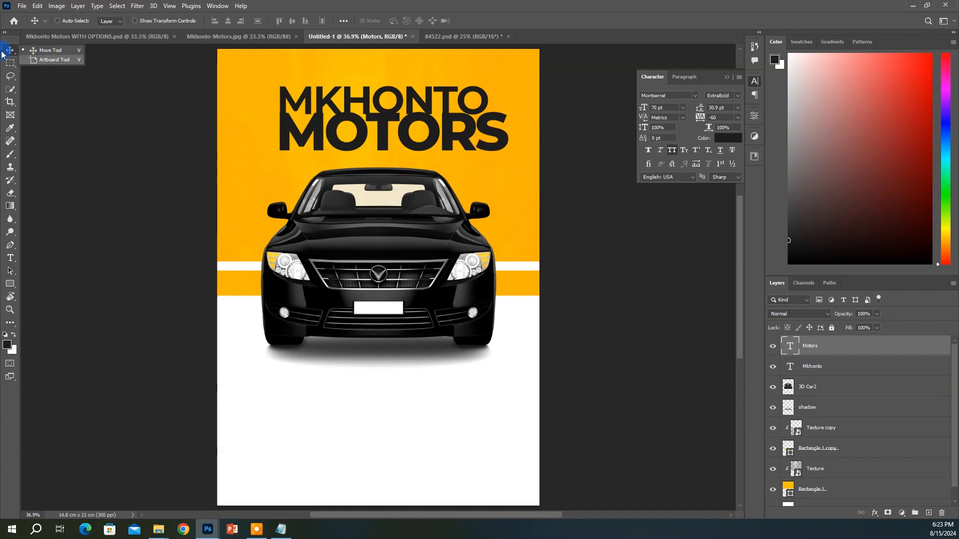
mouse_move(353, 129)
left_mouse_down()
mouse_move(316, 122)
mouse_move(338, 131)
left_mouse_up()
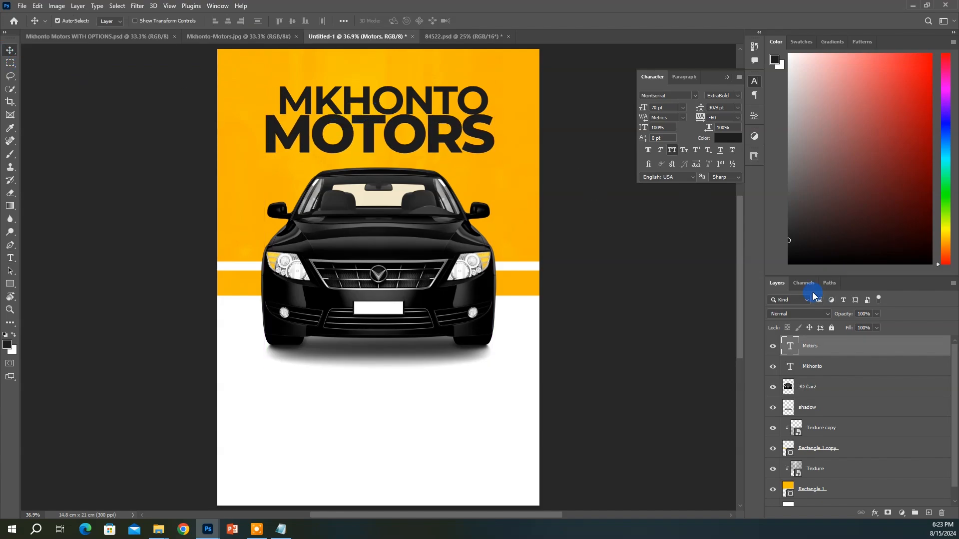
key("ctrl+z")
key("ctrl+z")
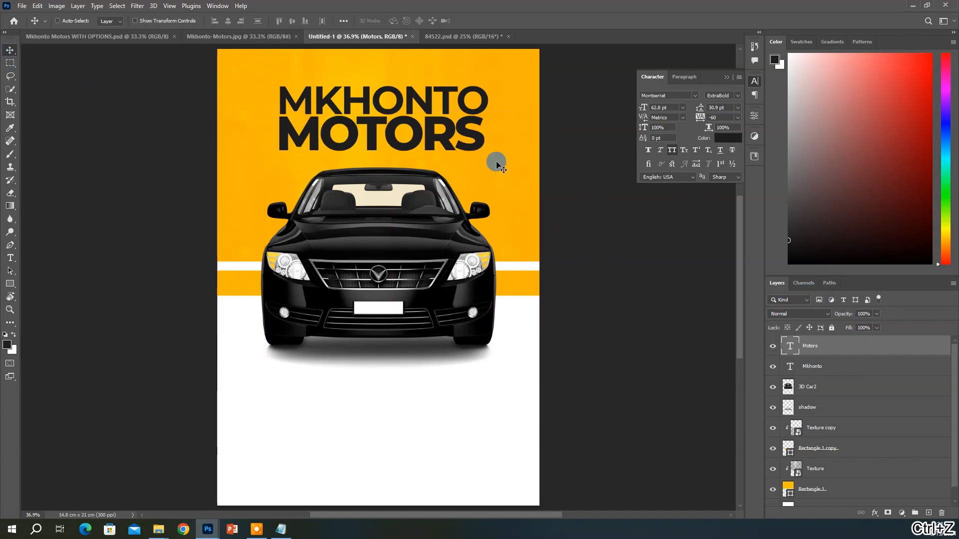
Shift both headline lines up-left so their left edge lines up with the car
left_click(818, 368, "shift")
left_click_drag(480, 160, 475, 139)
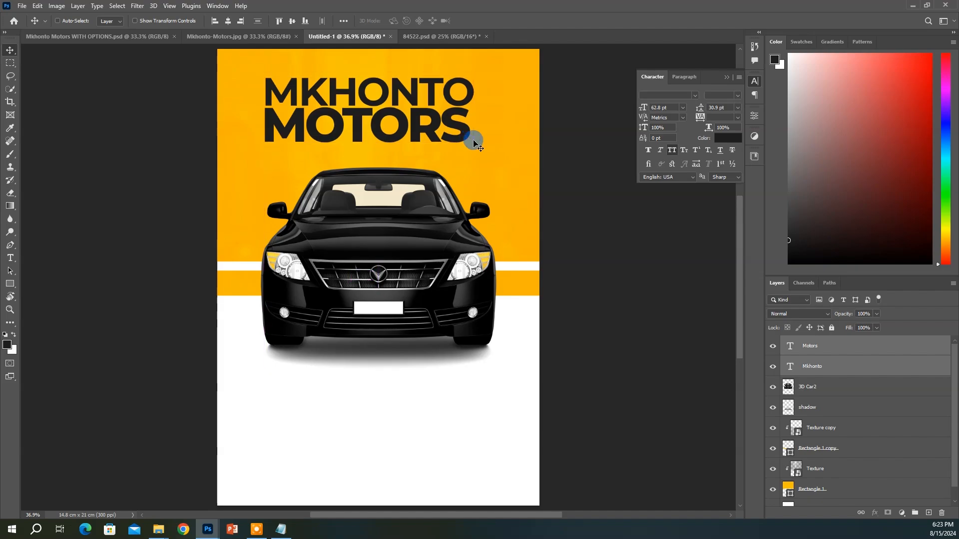
left_click(337, 398)
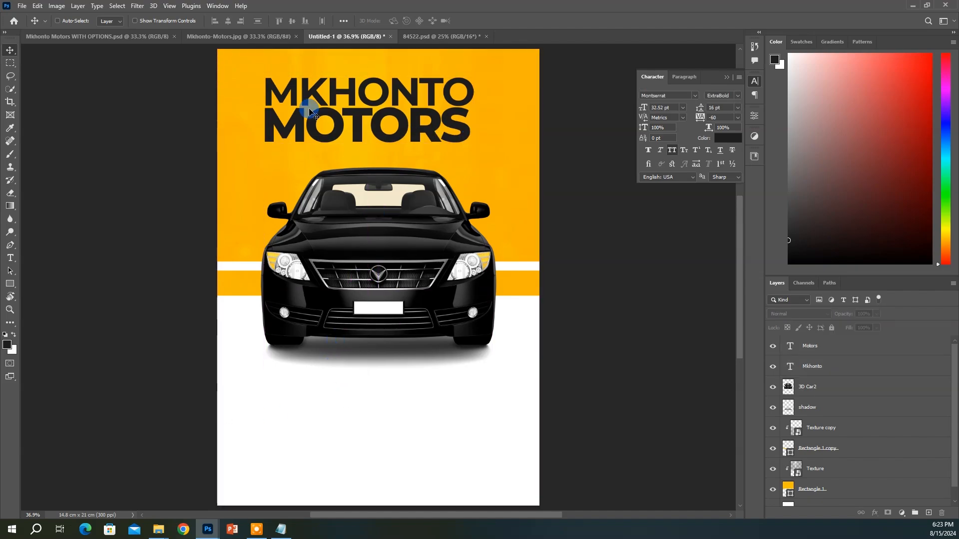
Place the gravel Texture below the car and move its layer just above Background
left_click(22, 5)
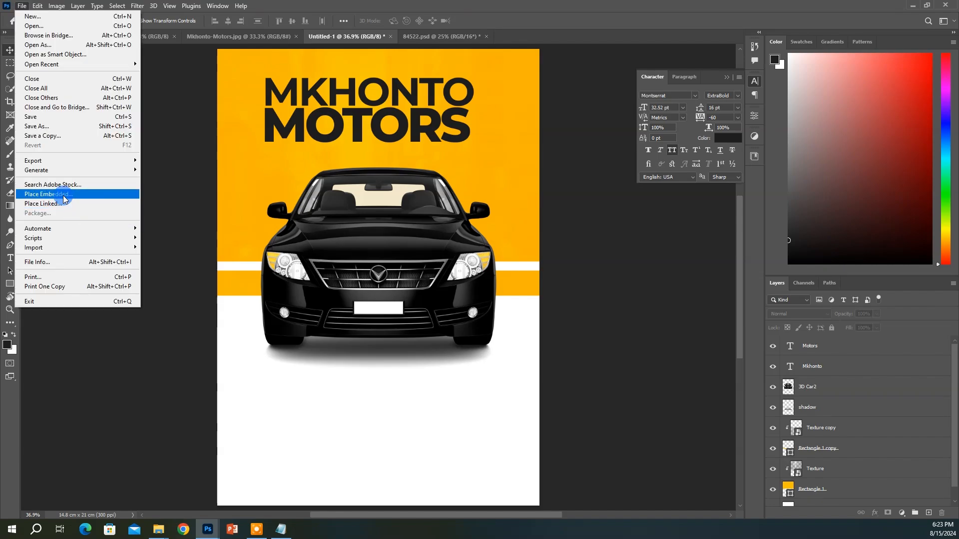
left_click(62, 193)
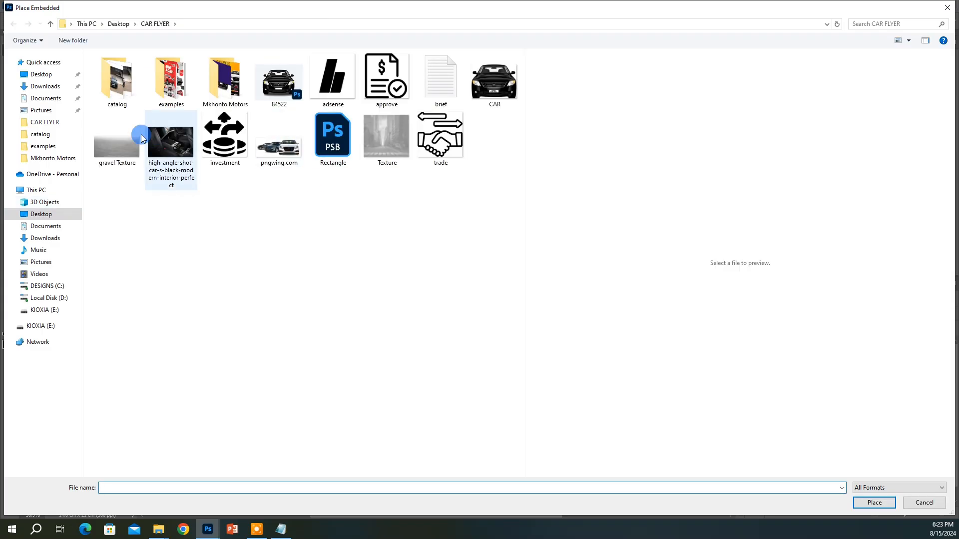
left_click(120, 134)
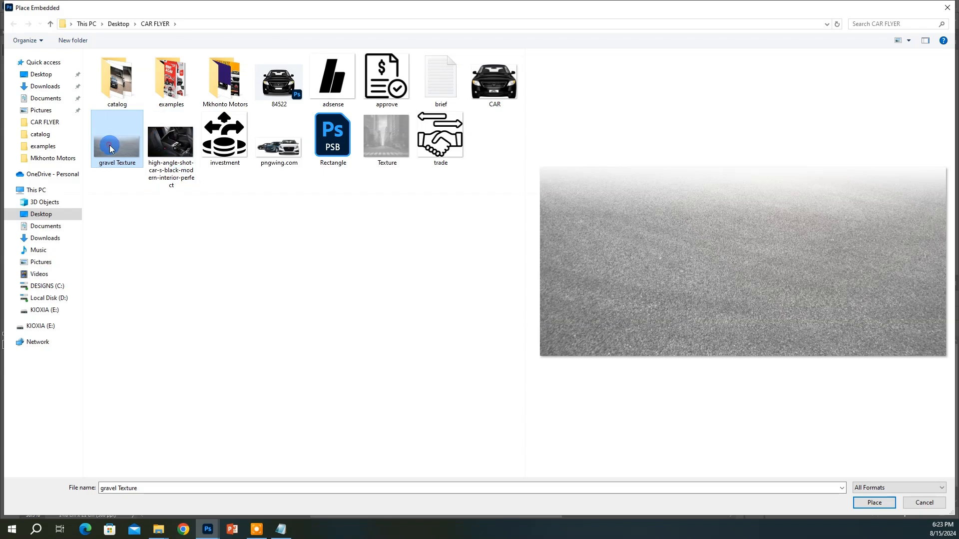
double_click(111, 148)
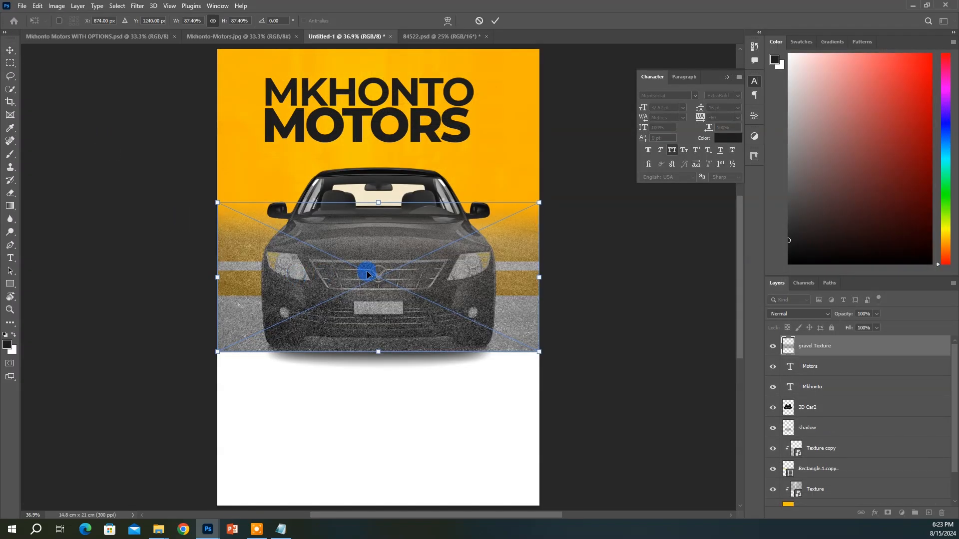
left_click_drag(367, 274, 406, 422)
key("Return")
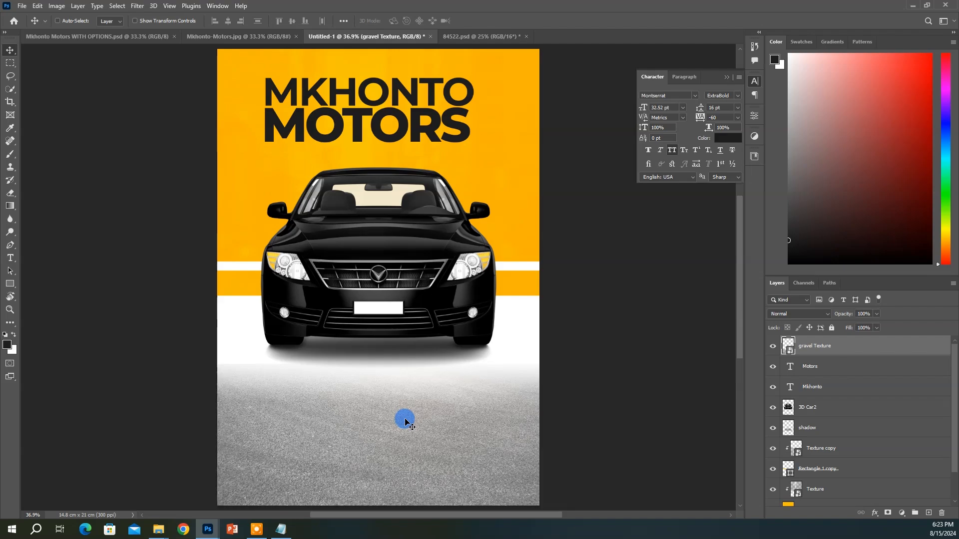
scroll(829, 379, "down", 2)
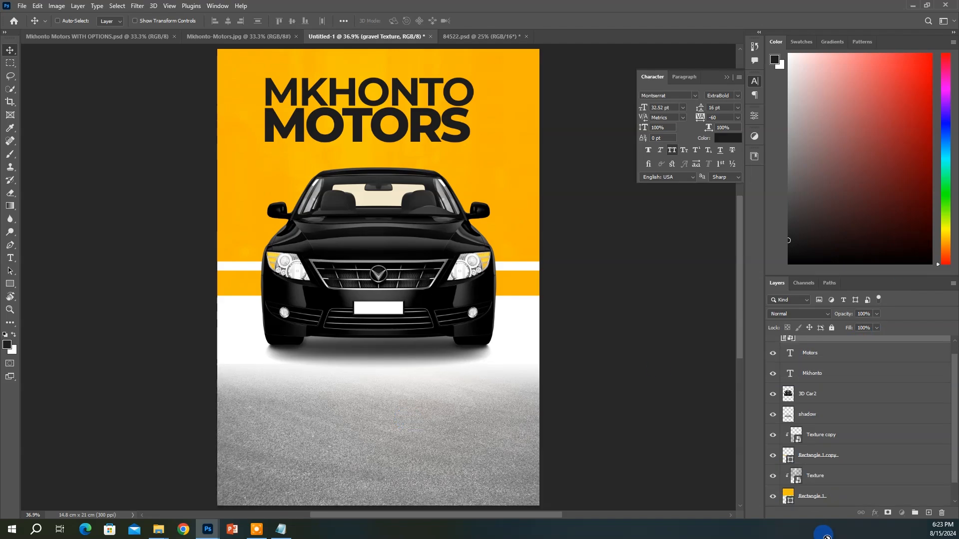
left_click_drag(827, 537, 810, 479)
Add a black Solid Color fill layer above the Background layer
left_click(831, 500)
left_click(902, 513)
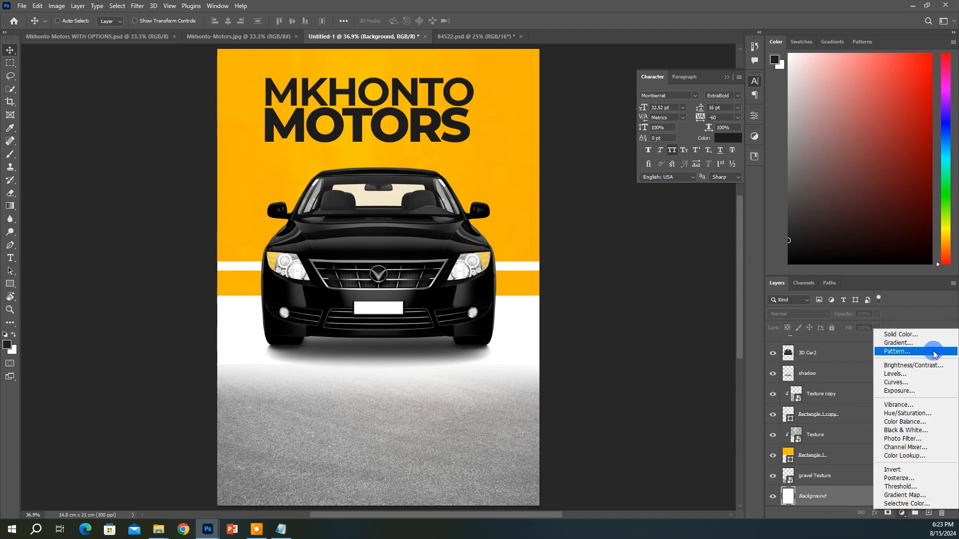
left_click(921, 338)
left_click(428, 240)
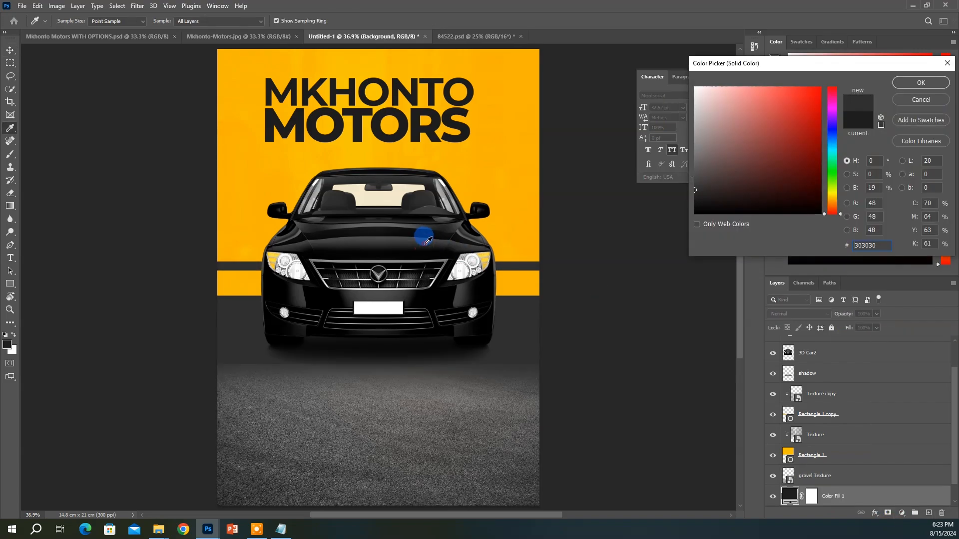
left_click(480, 277)
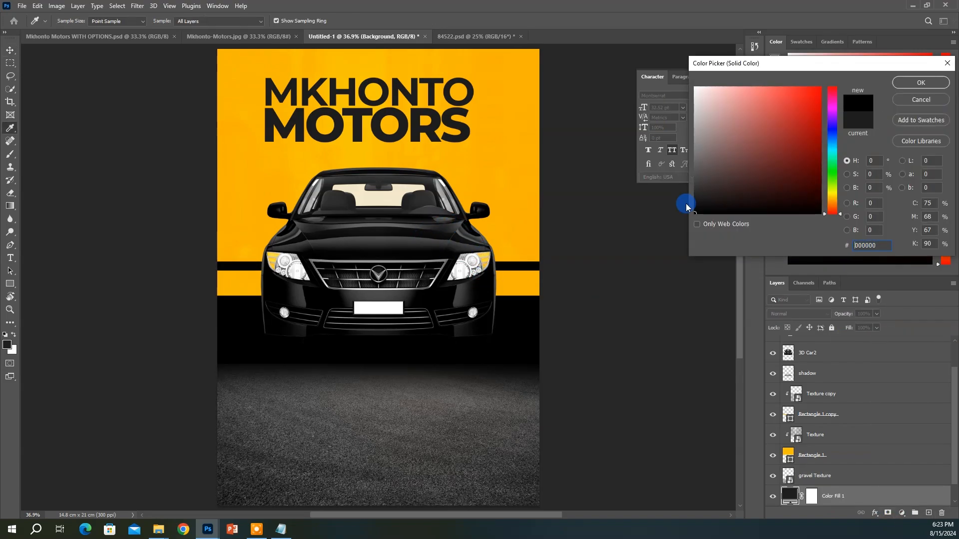
left_click(910, 85)
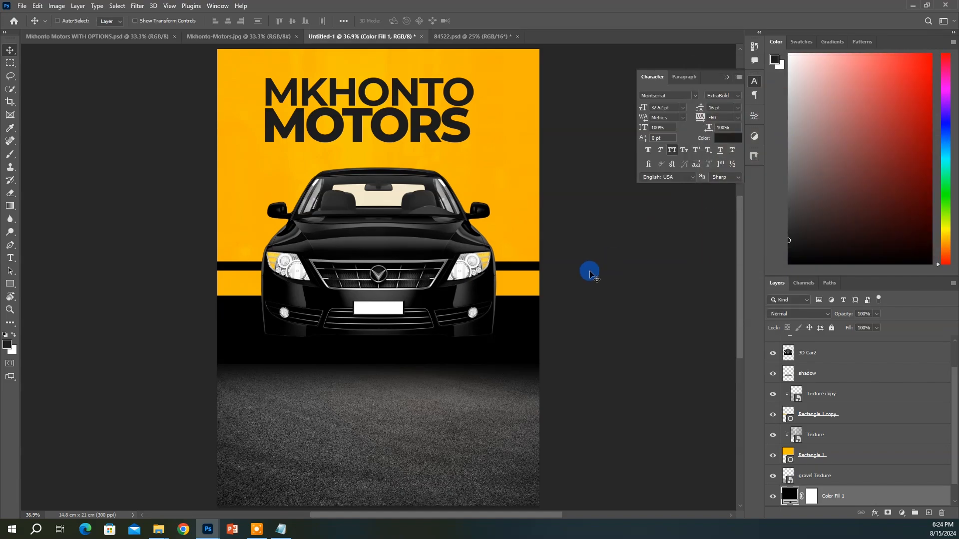
Copy 131313 from the brief and apply it as the Color Fill 1 colour
left_click(277, 530)
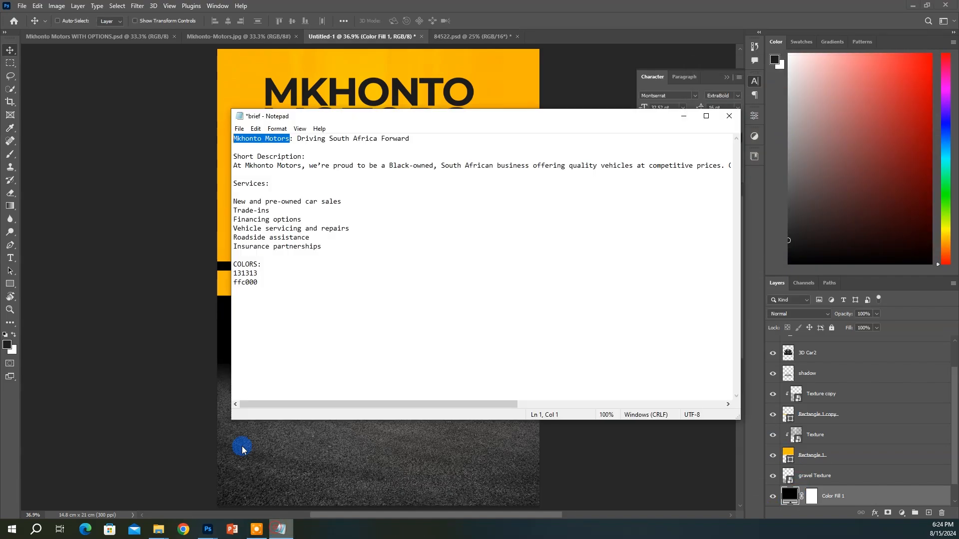
double_click(245, 273)
right_click(246, 273)
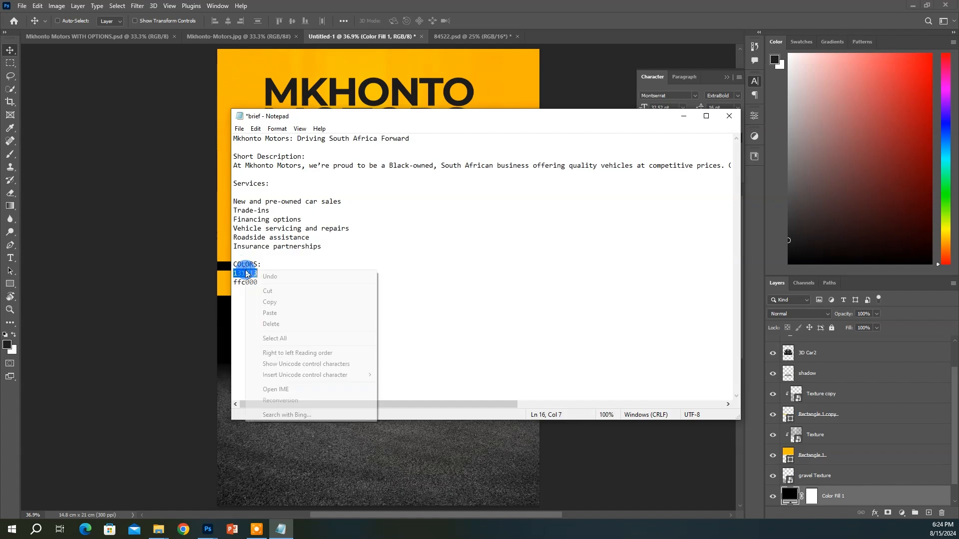
left_click(272, 302)
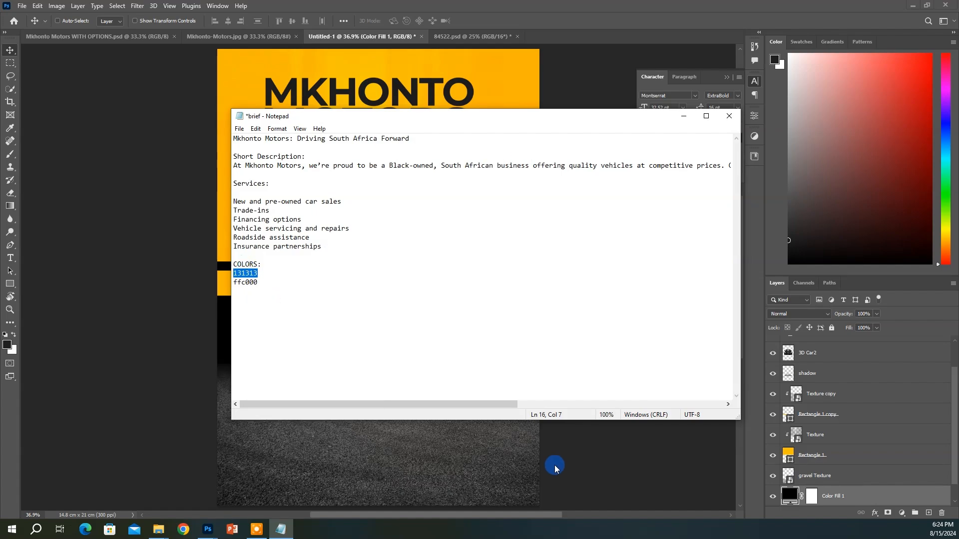
left_click(548, 464)
double_click(790, 496)
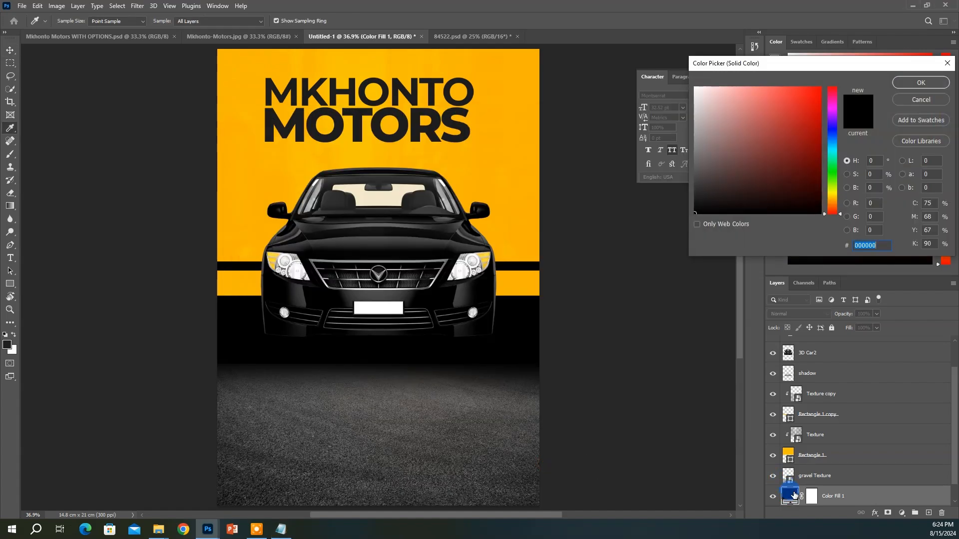
key("ctrl+v")
left_click(902, 83)
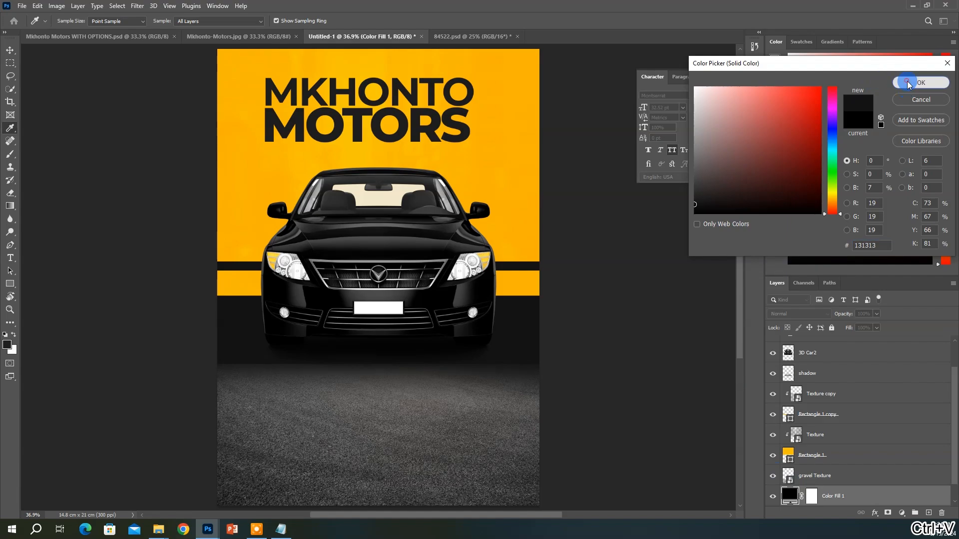
left_click(26, 435)
Set the gravel Texture layer's blending mode to Overlay
left_click(789, 314)
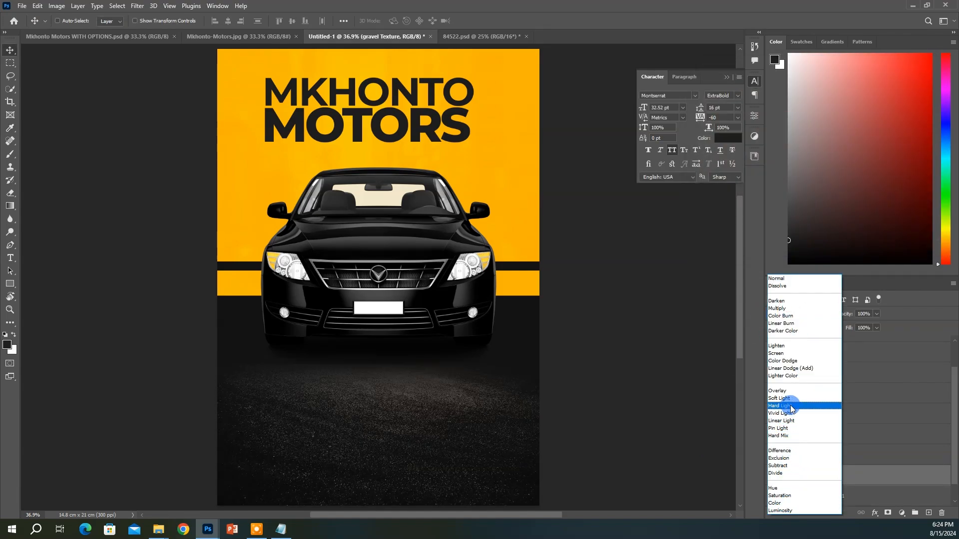
left_click(777, 390)
scroll(460, 378, "up", 1)
scroll(459, 378, "down", 1)
double_click(509, 344)
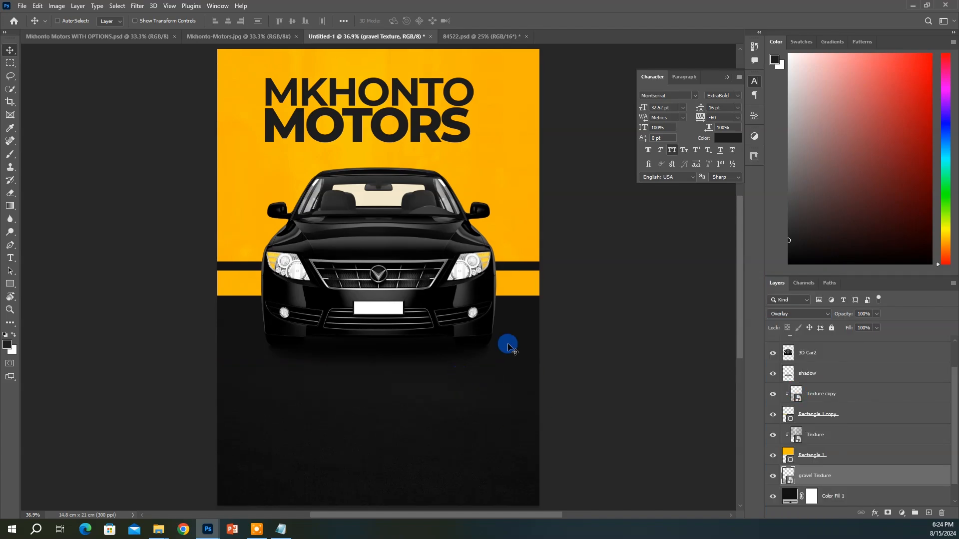
left_click(875, 160)
key("Escape")
key("ctrl+z")
Duplicate the gravel texture above Texture and clip the copy to the yellow backdrop
key("ctrl+j")
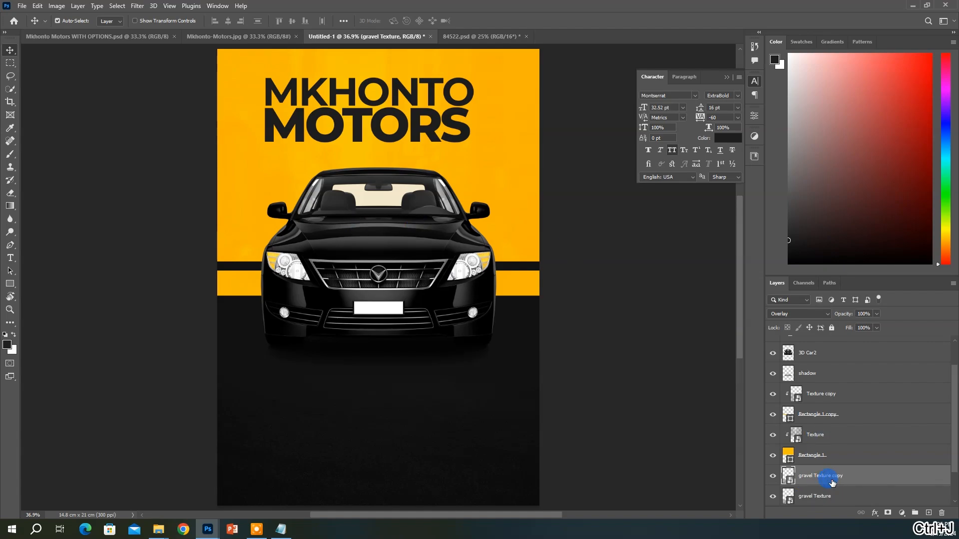
left_click_drag(832, 482, 827, 431)
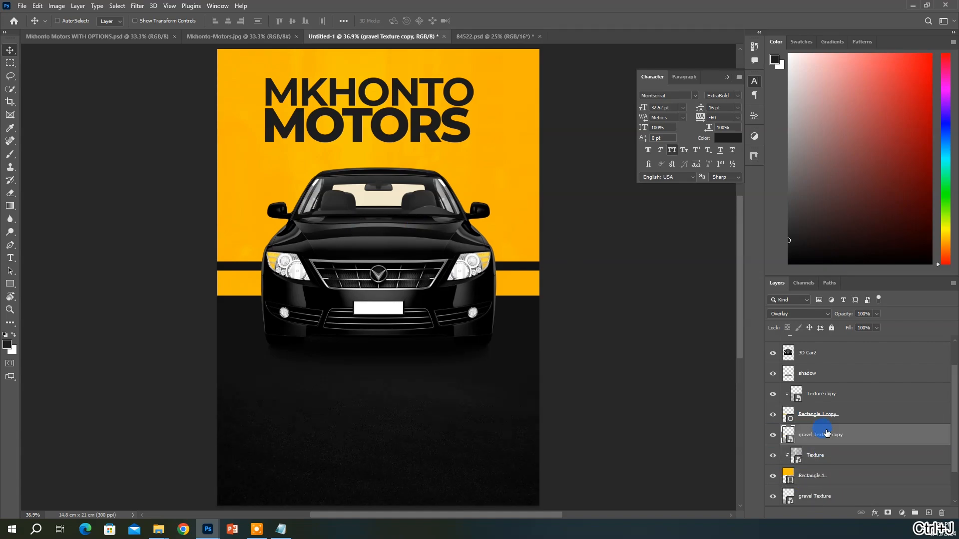
left_click_drag(531, 315, 538, 311)
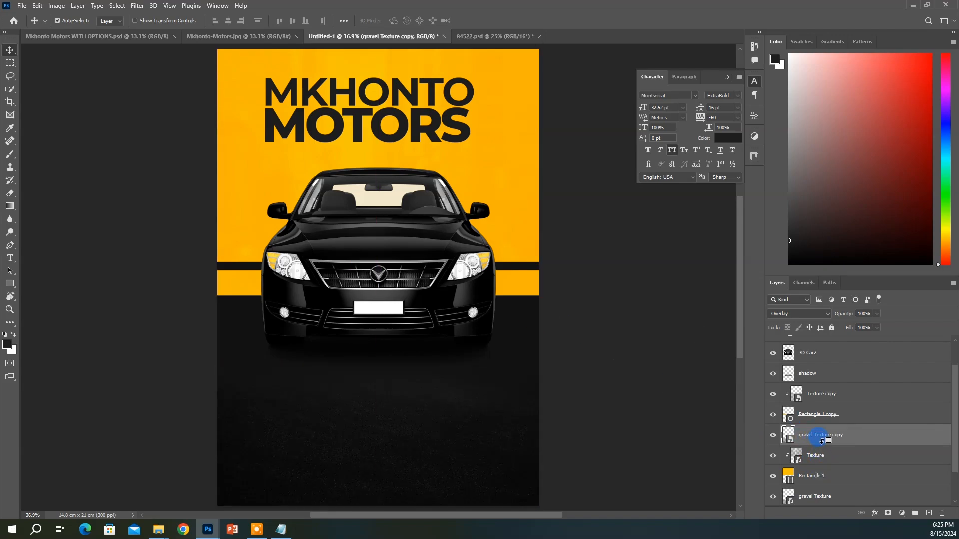
key("ctrl+alt+g")
scroll(524, 432, "up", 1)
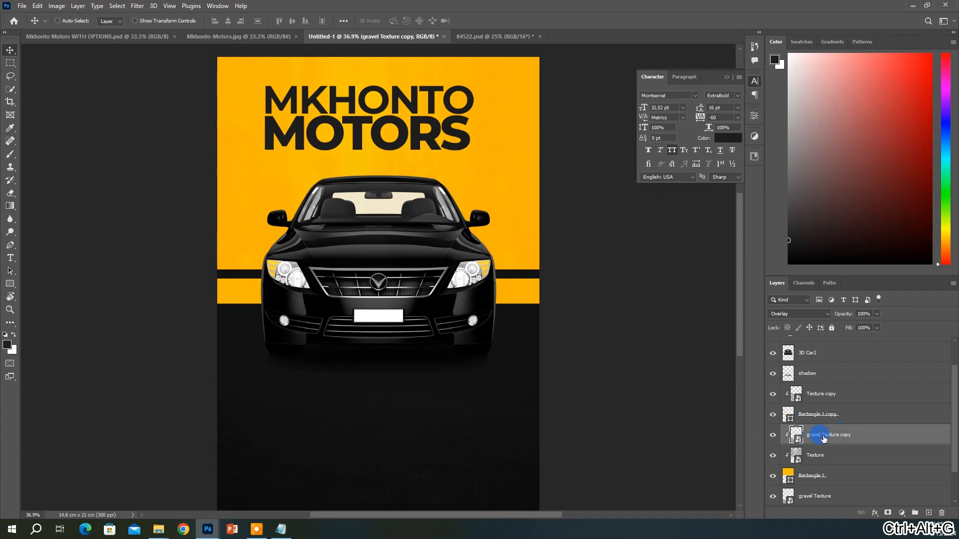
left_click_drag(516, 411, 511, 250)
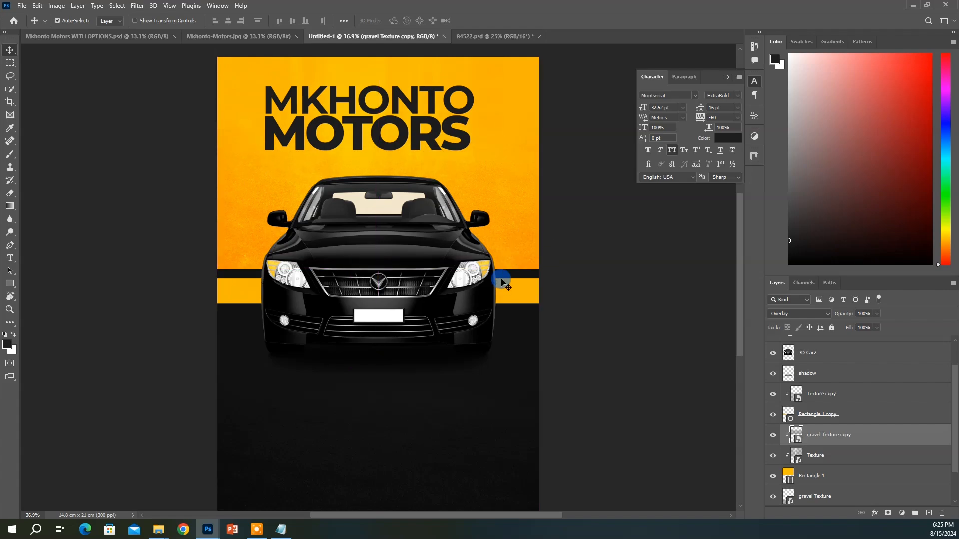
left_click_drag(503, 282, 496, 253)
Enlarge the clipped gravel copy upward to cover the top of the flyer
key("ctrl+t")
left_click_drag(378, 111, 374, 57)
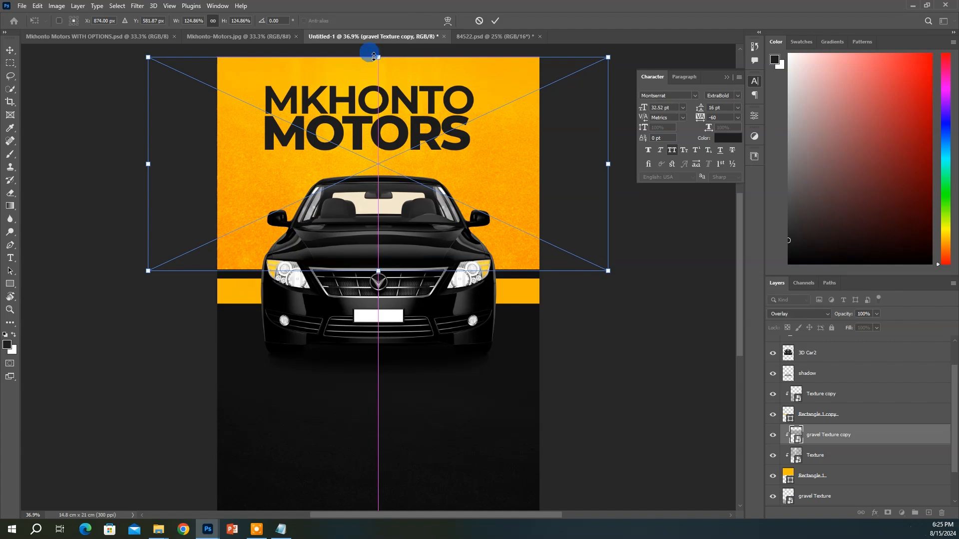
key("Return")
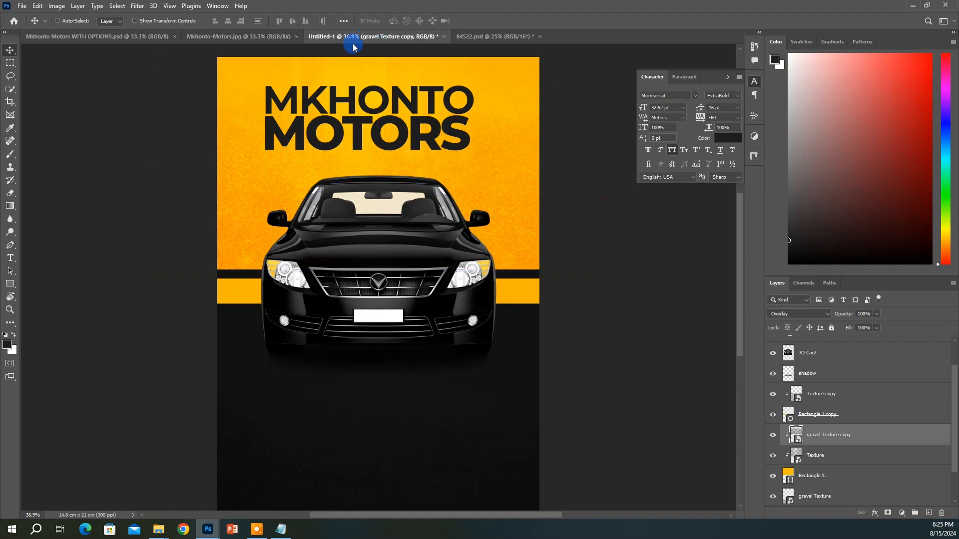
left_click(278, 37)
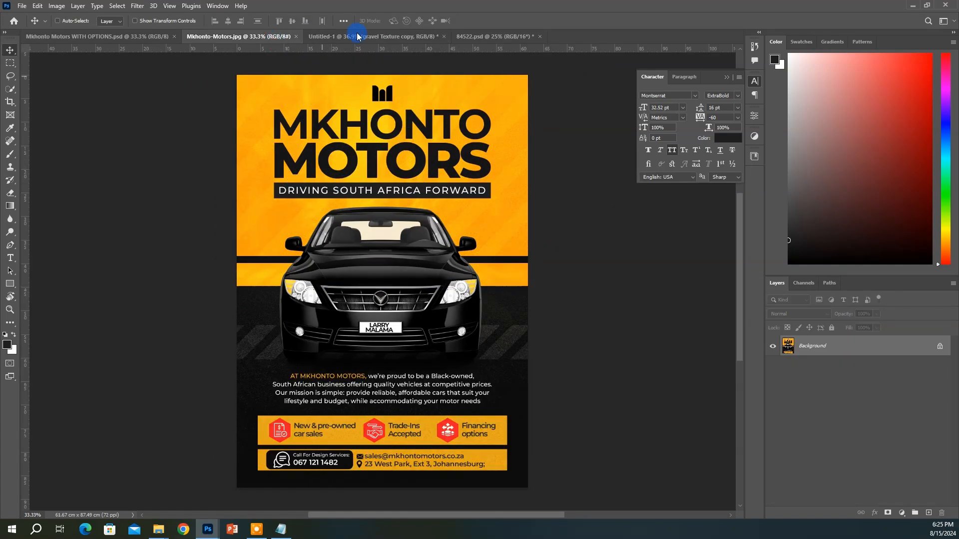
left_click(467, 36)
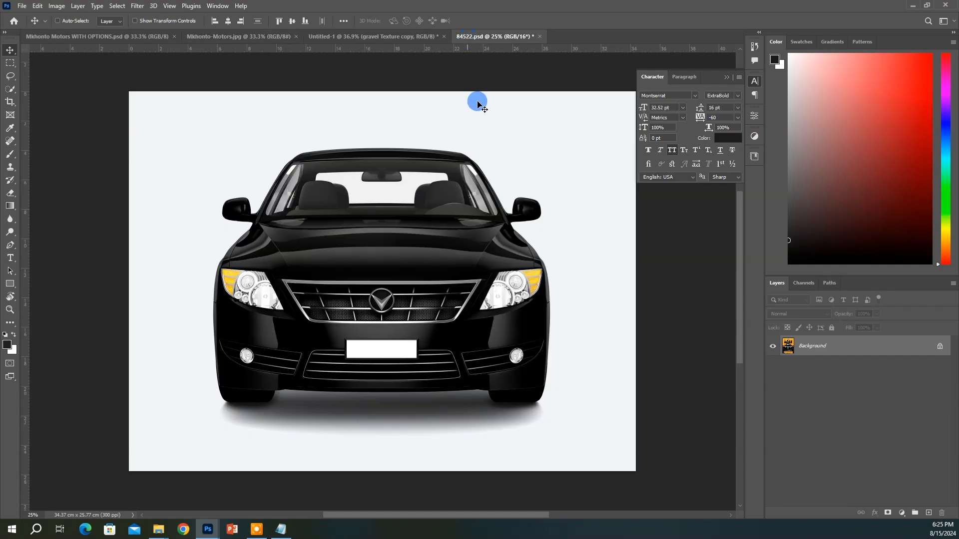
left_click(320, 36)
Set the gravel copy to Soft Light blending at 85% opacity
left_click(813, 315)
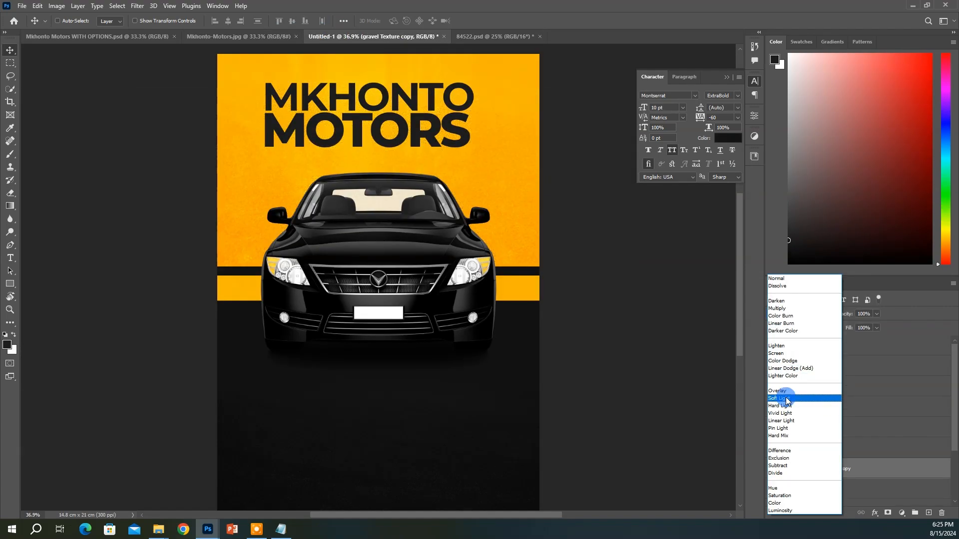
left_click(787, 398)
left_click(866, 330)
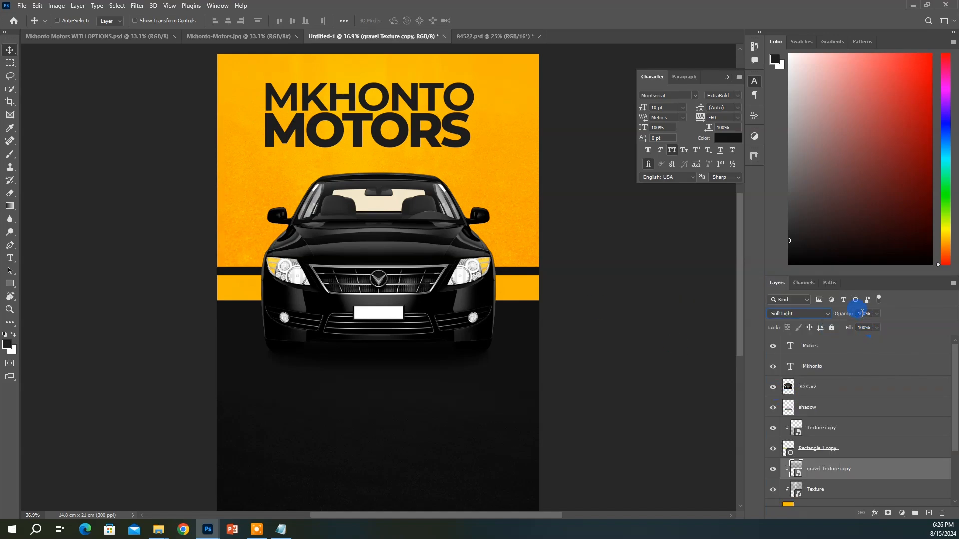
type("85")
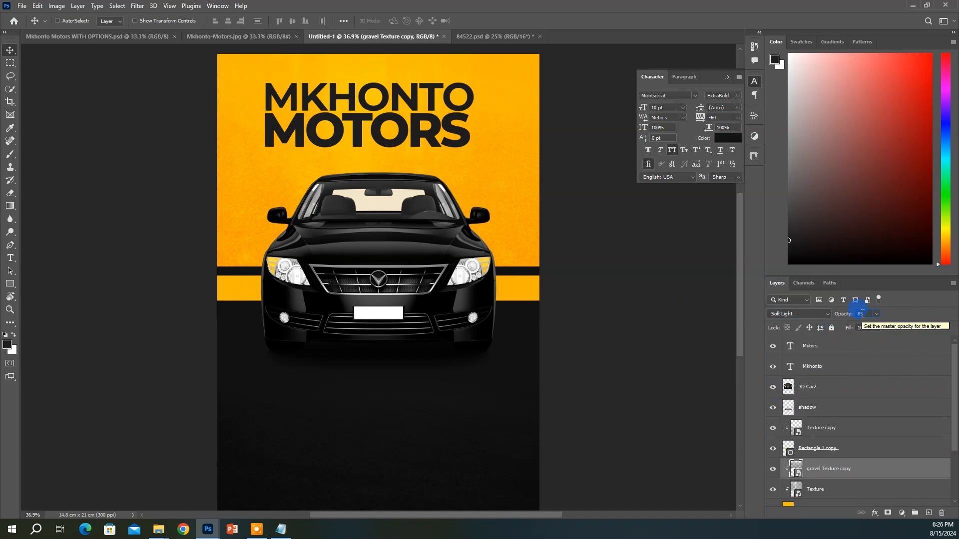
Centre the Mkhonto and Motors headline layers horizontally on the canvas
scroll(343, 143, "up", 1)
left_click(343, 144, "ctrl")
left_click(819, 371)
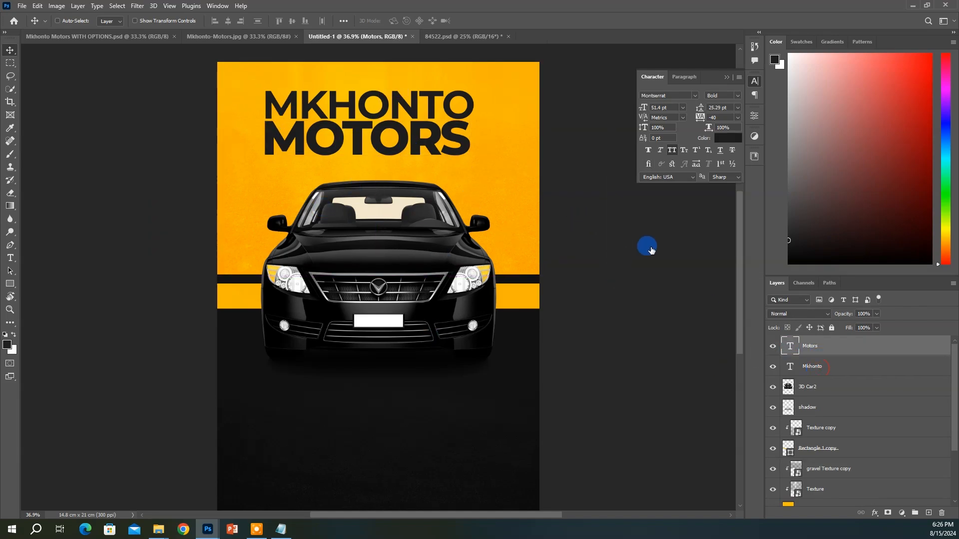
left_click(818, 354, "ctrl")
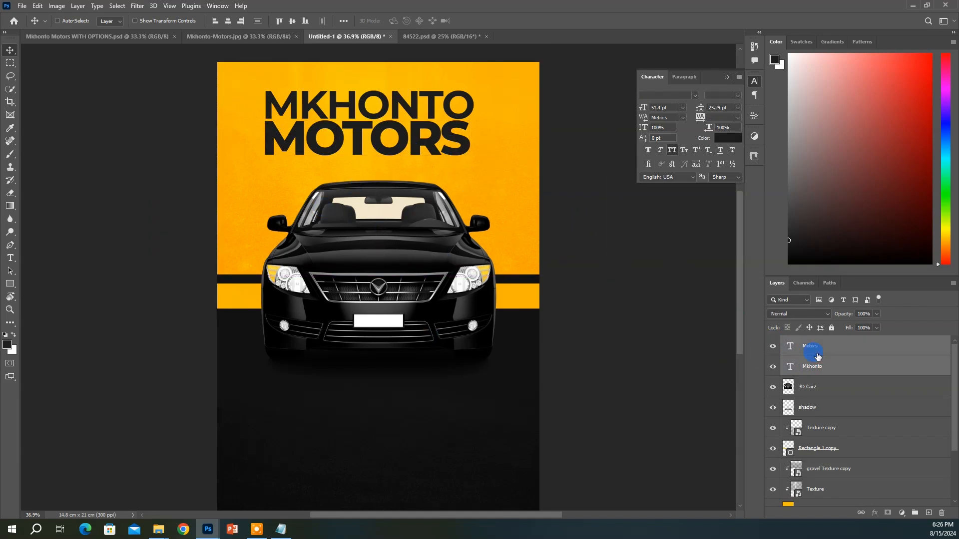
key("ctrl+a")
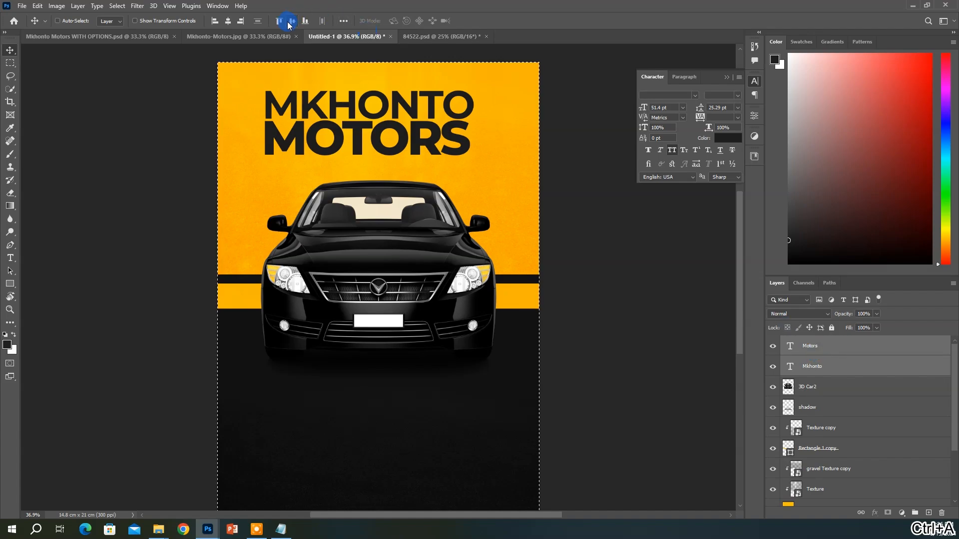
left_click(228, 22)
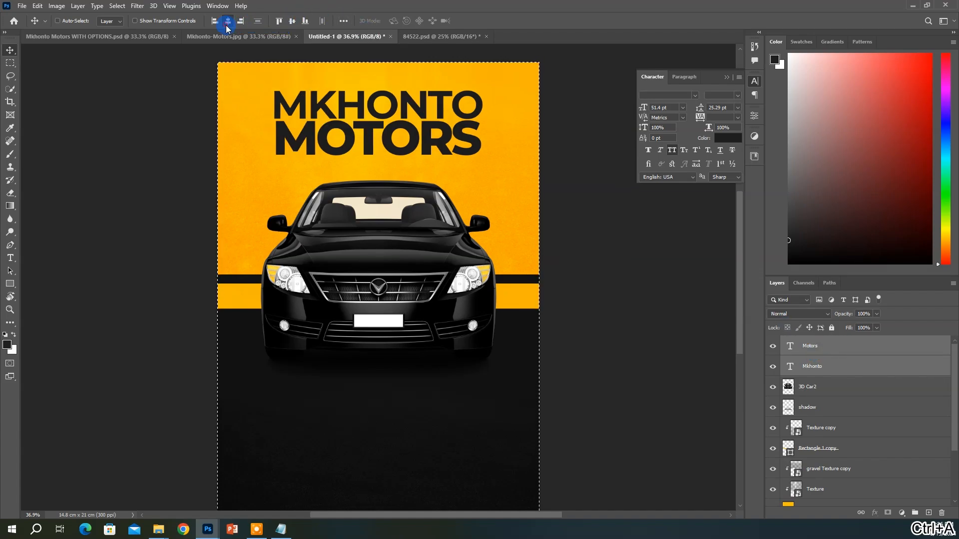
key("ctrl+d")
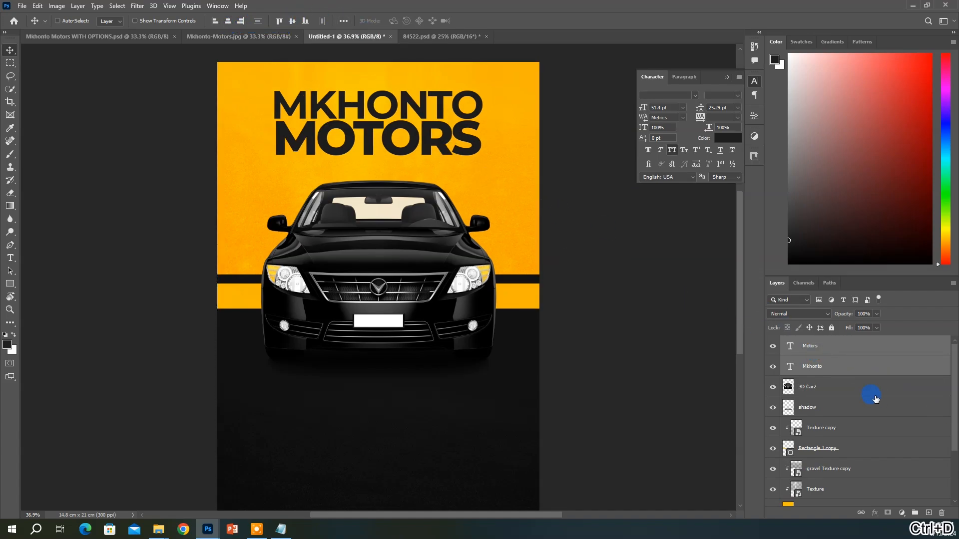
Reselect both headline layers and compare with the car file and reference flyer
left_click(834, 348)
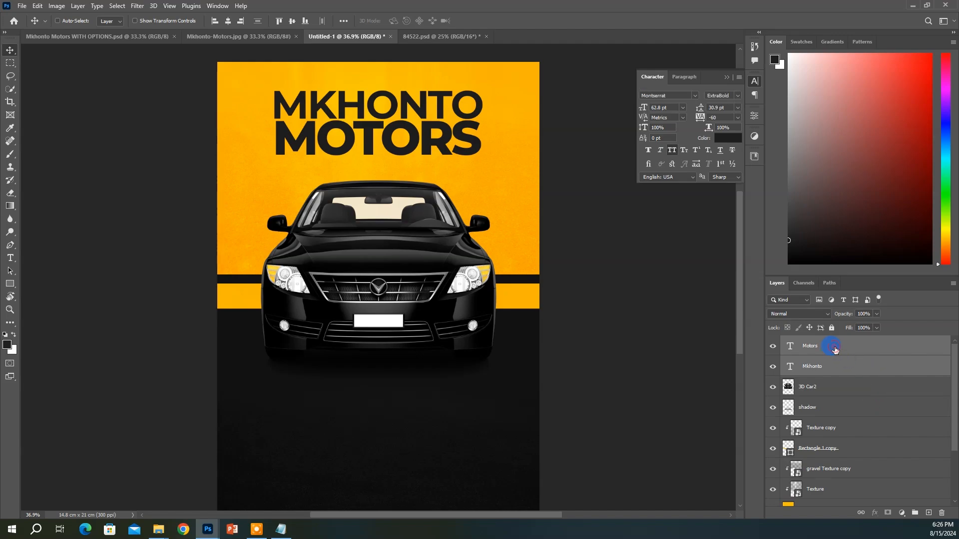
left_click(395, 139)
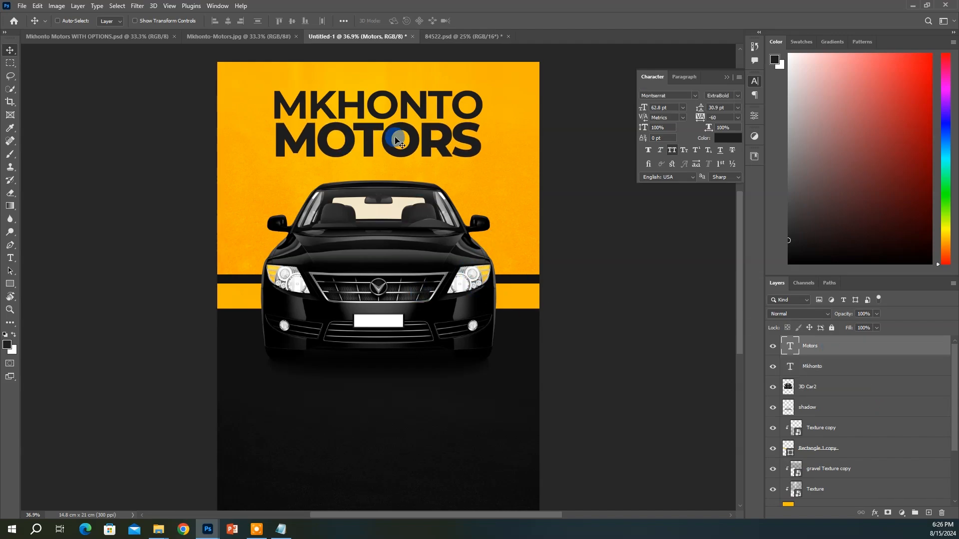
left_click(817, 370, "ctrl")
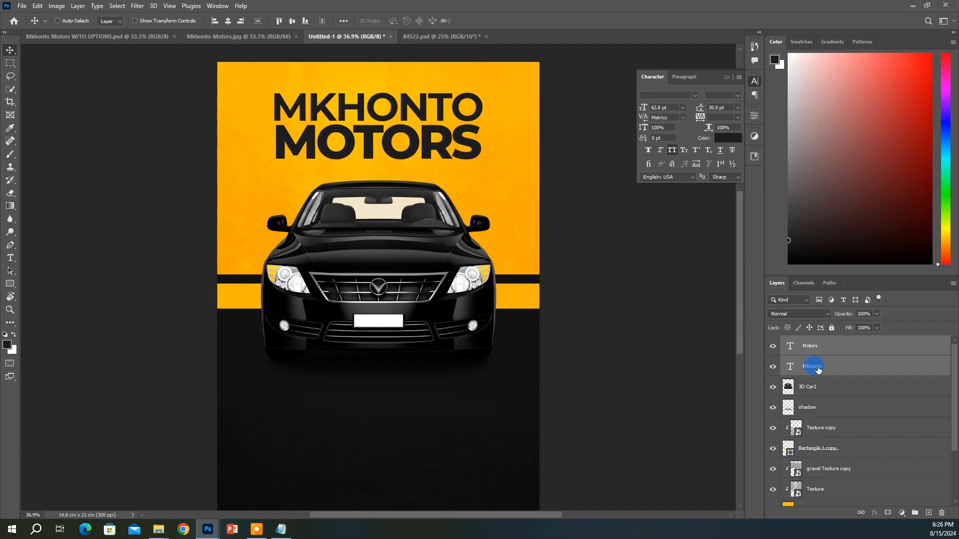
left_click(460, 38)
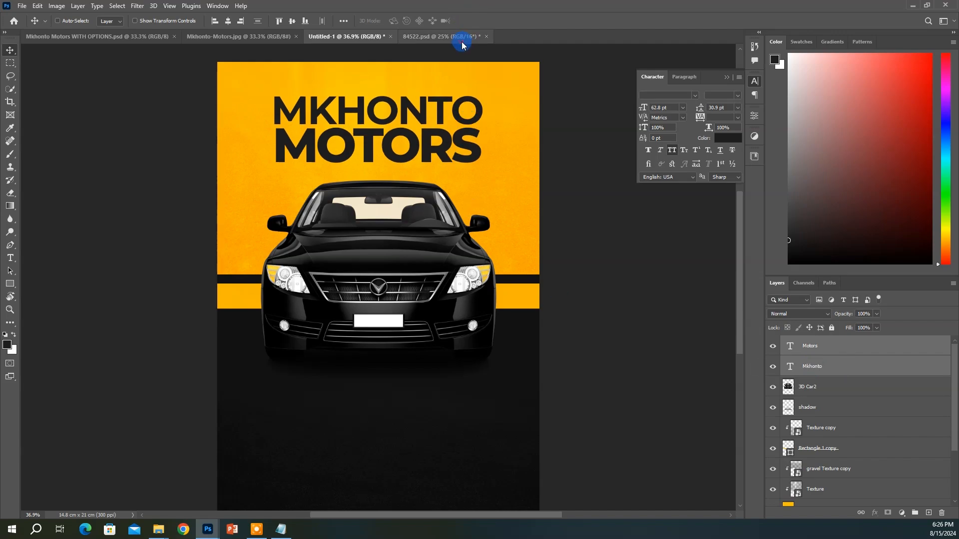
left_click(258, 39)
left_click(368, 94)
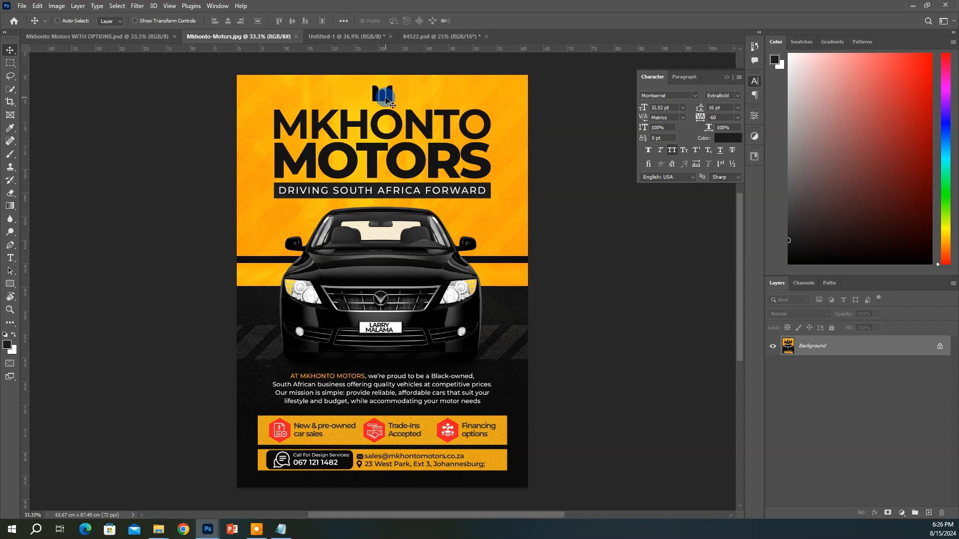
left_click(422, 34)
Draw a small bar above the headline and duplicate it into three side-by-side bars
left_click(332, 35)
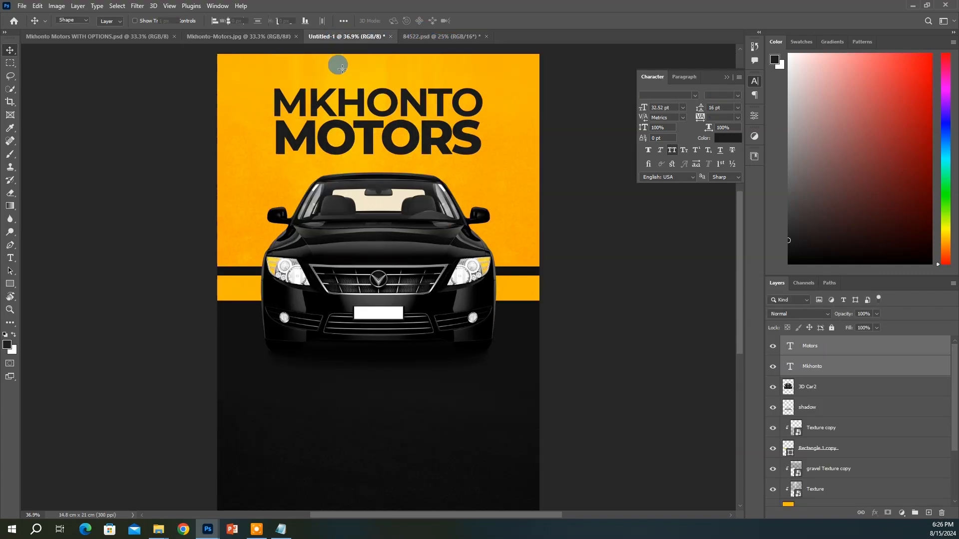
key("u")
left_click_drag(340, 64, 344, 81)
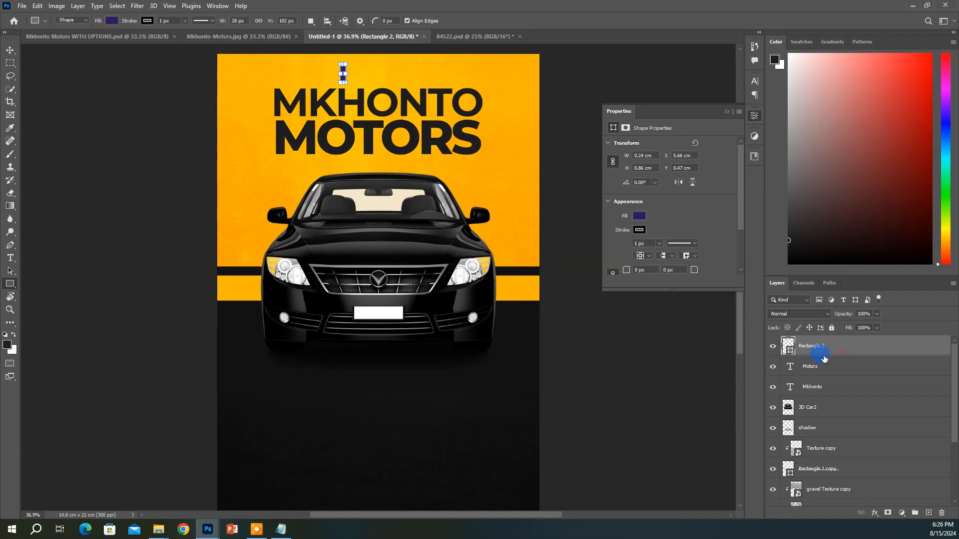
left_click(10, 50)
key("ctrl+j")
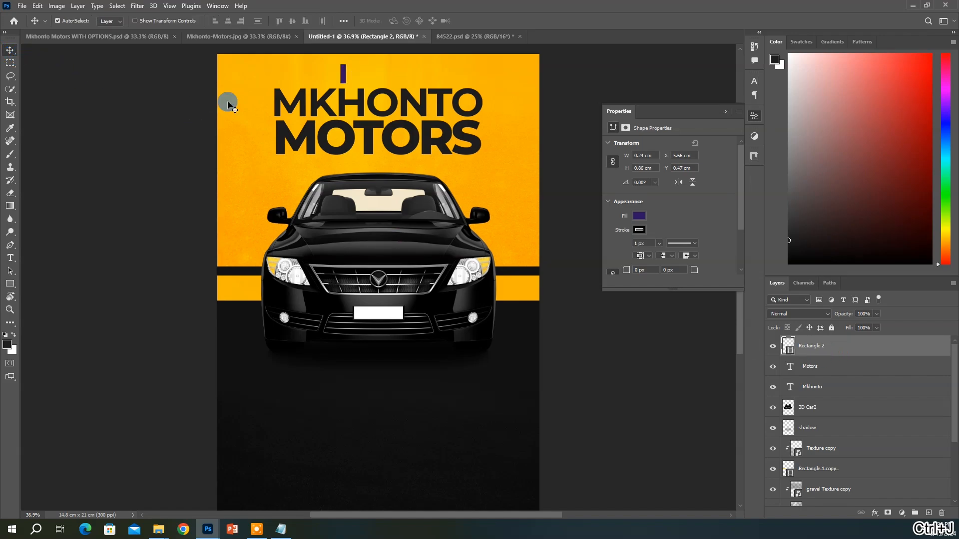
left_click_drag(362, 106, 385, 95)
key("ctrl+j")
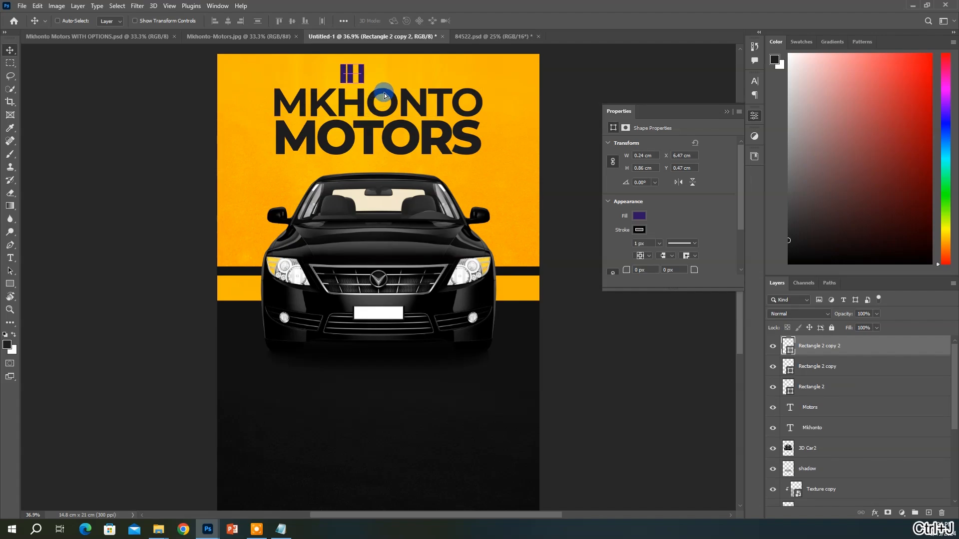
key("shift+Left")
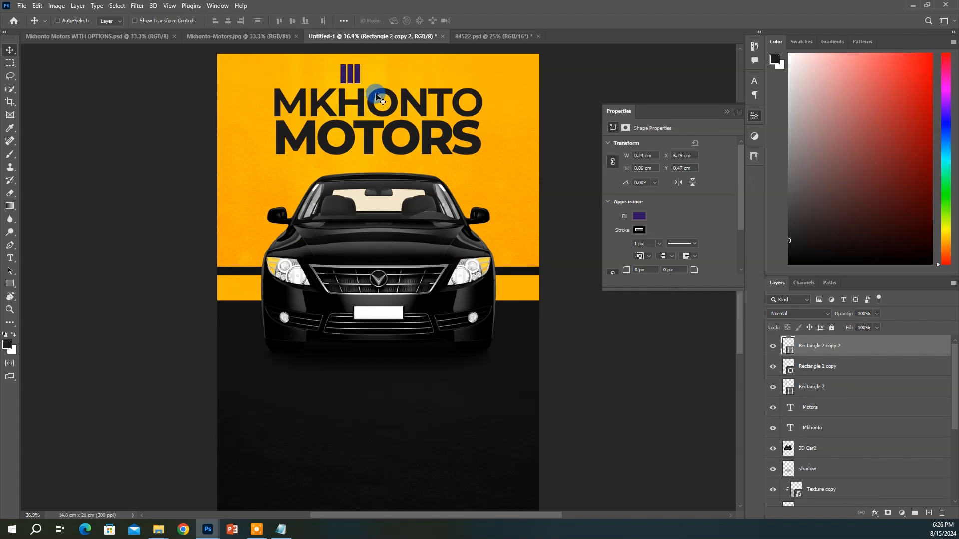
key("Up")
key("Up")
key("Up")
key("Up")
Fill all three logo bars with black
left_click(818, 387, "shift")
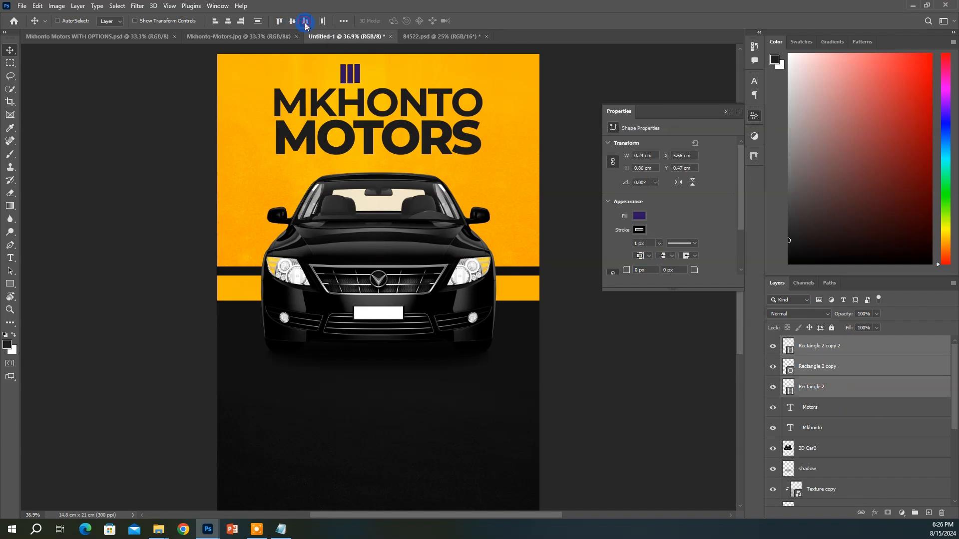
left_click(832, 348)
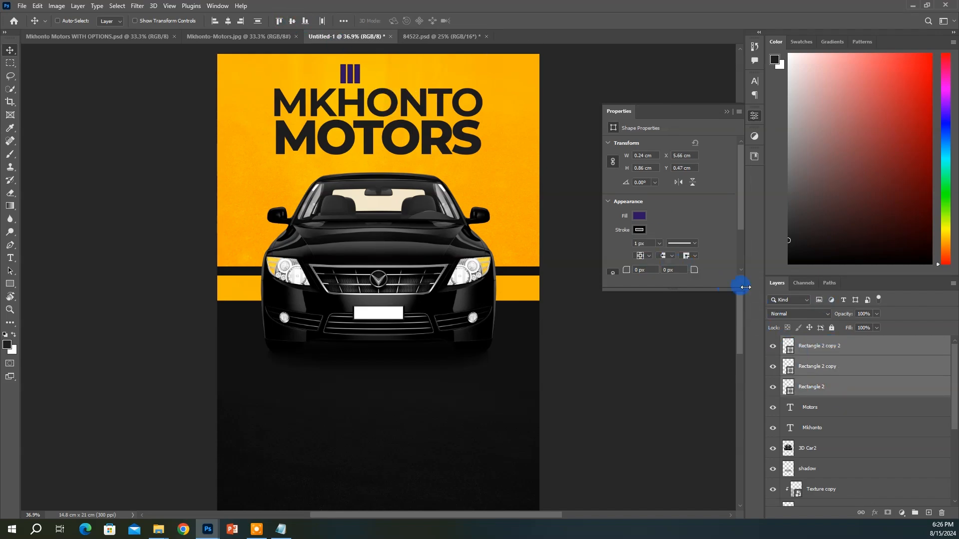
left_click(639, 217)
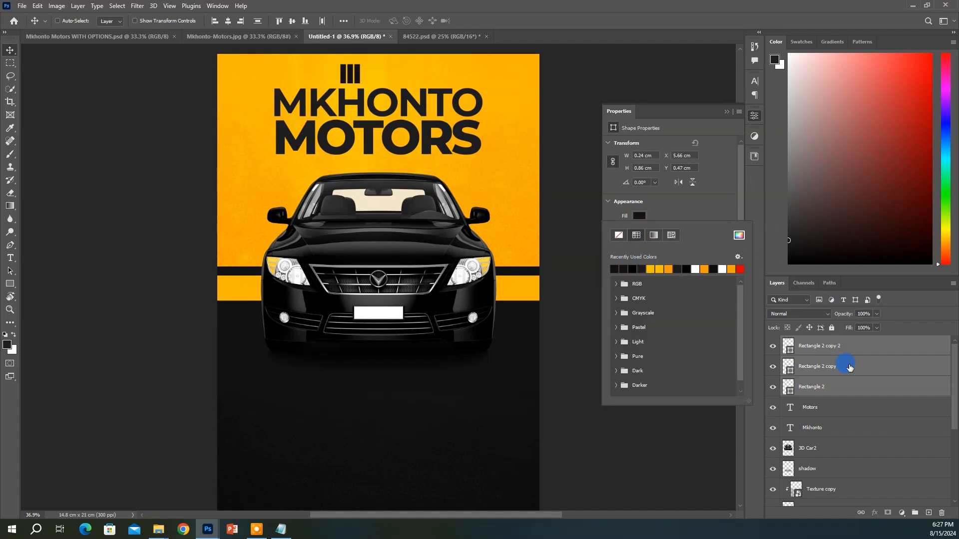
left_click(829, 350)
Shorten the middle logo bar from its top edge
left_click(698, 202)
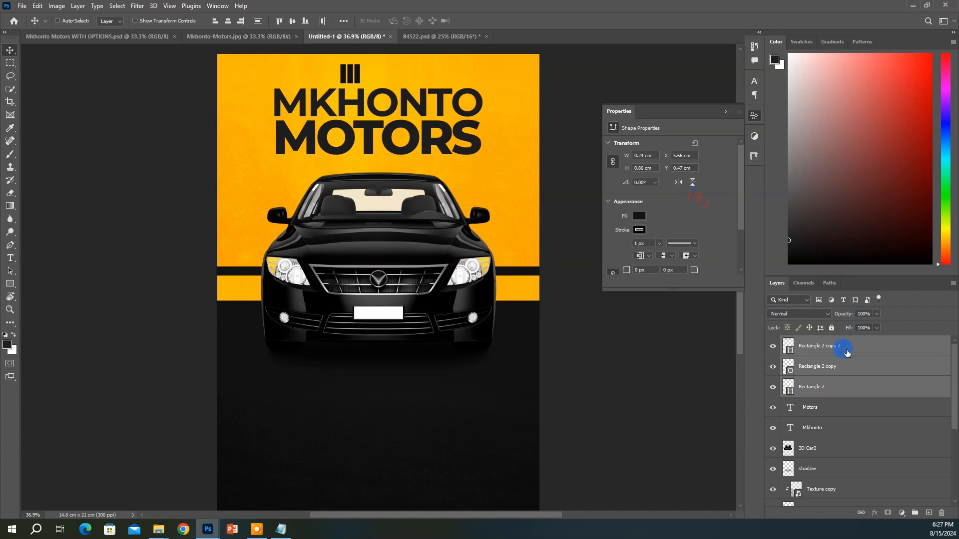
left_click(831, 367)
key("ctrl+t")
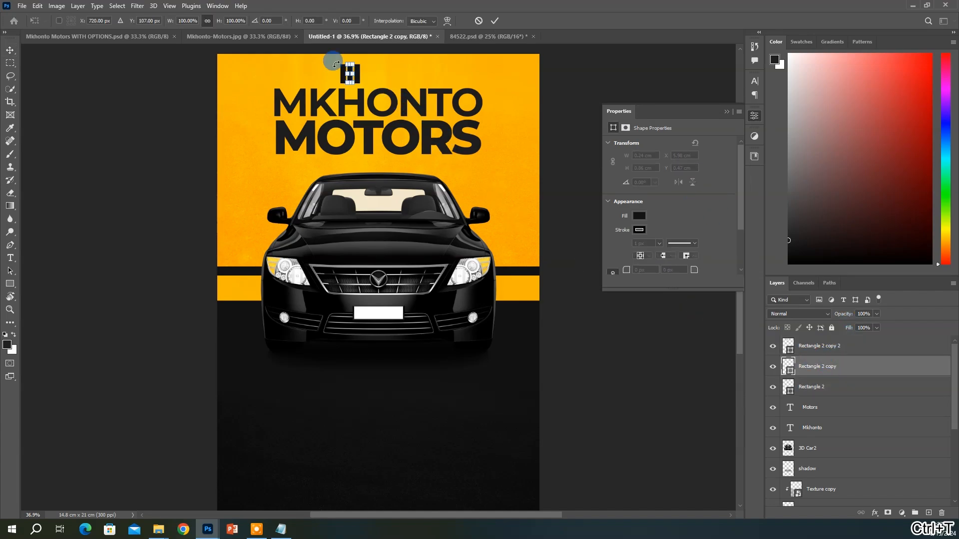
left_click_drag(344, 68, 345, 68)
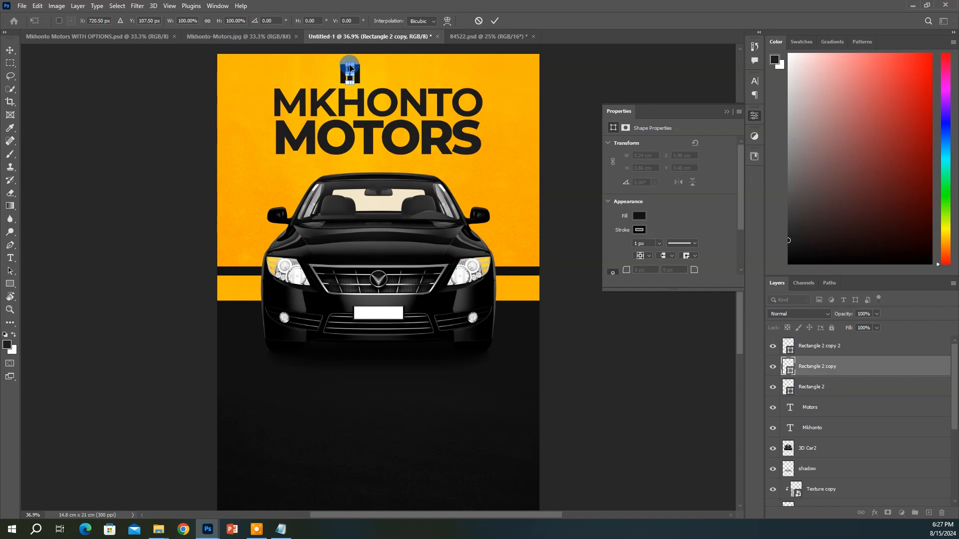
left_click_drag(349, 63, 350, 68)
key("Return")
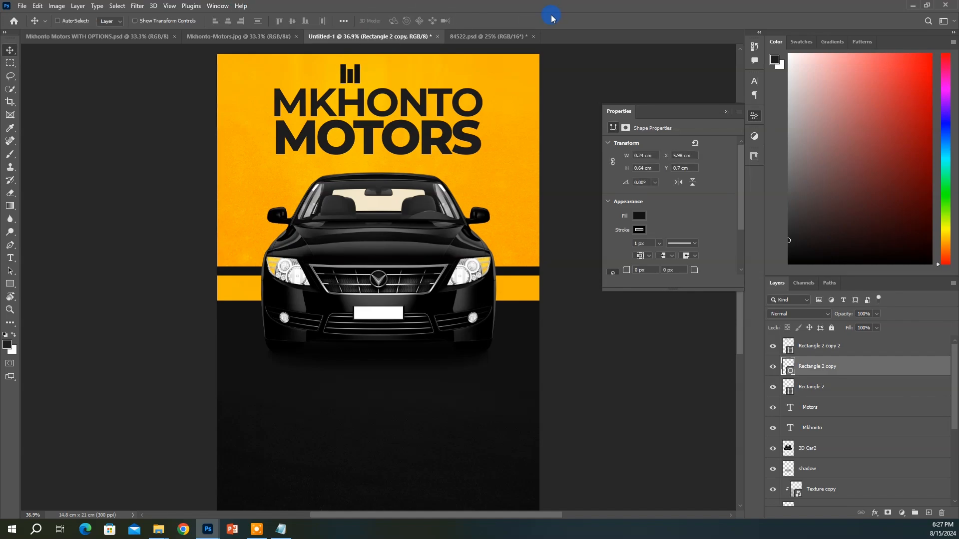
Move the three bars above the headline's centre and group them as Group 1
left_click(819, 347)
left_click(812, 387, "shift")
left_click_drag(421, 136, 450, 133)
key("ctrl+d")
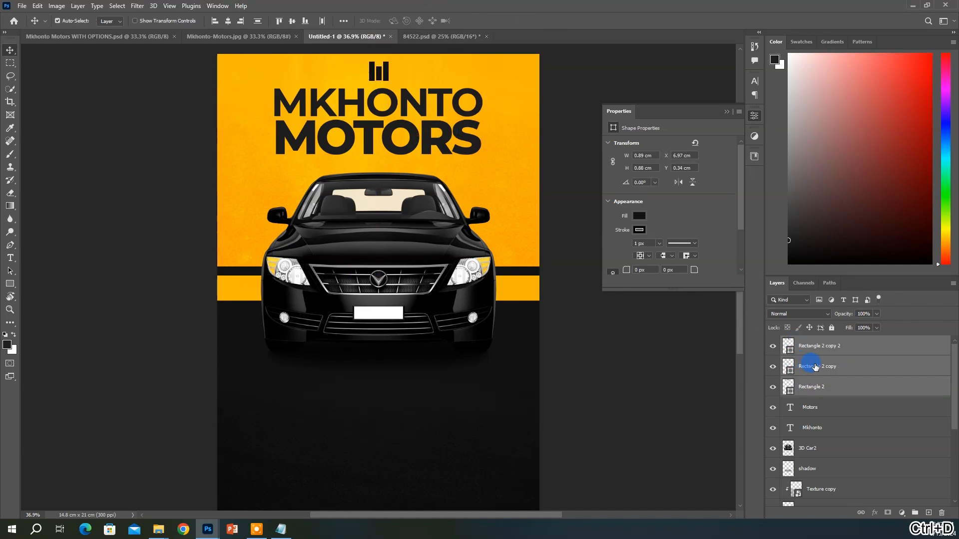
key("ctrl+g")
Centre the logo group horizontally on the page
key("ctrl+a")
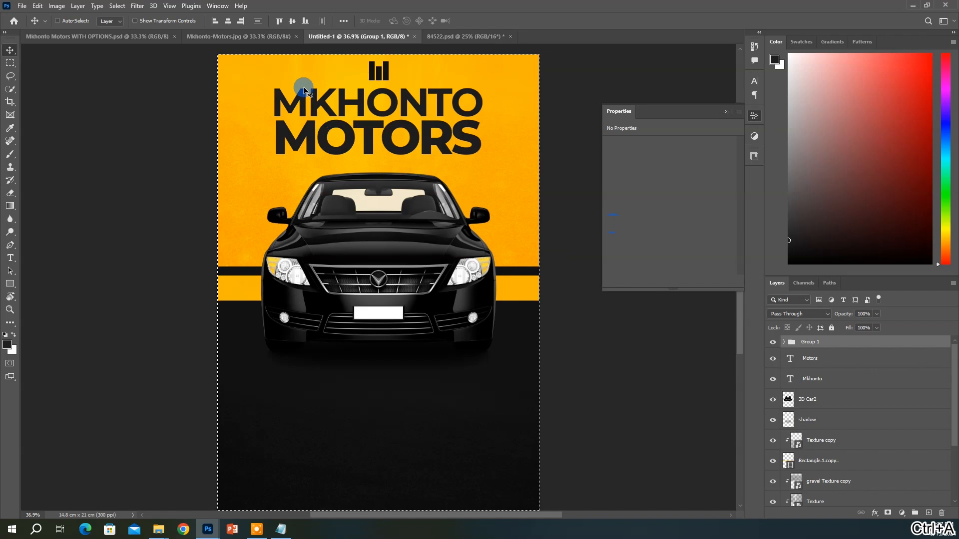
left_click(229, 21)
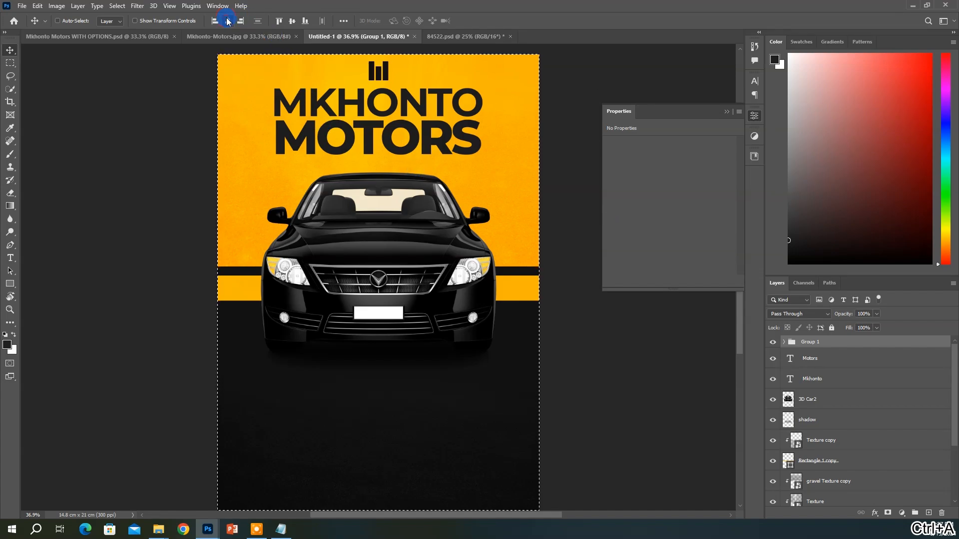
key("ctrl+d")
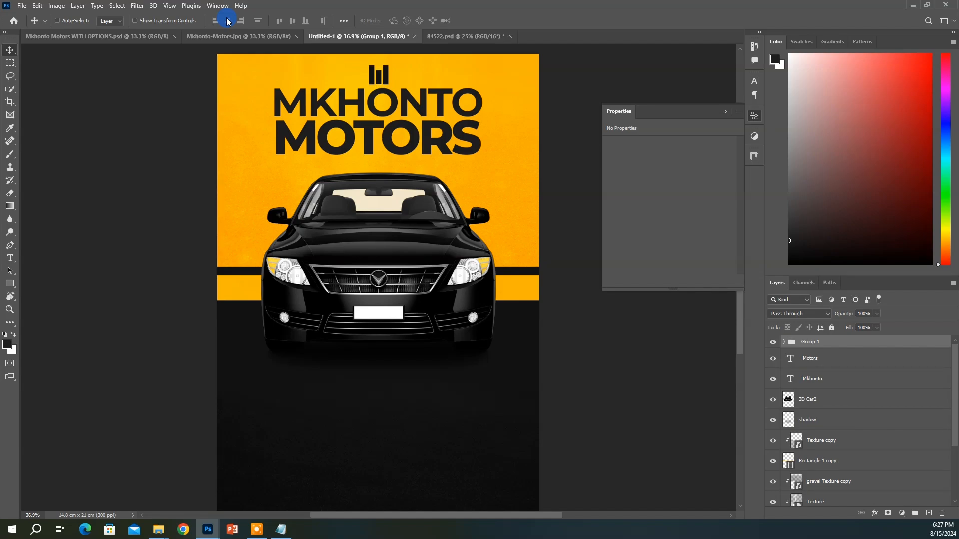
Copy the Mkhonto headline's text colour hex value
left_click(409, 103, "ctrl")
left_click(800, 376)
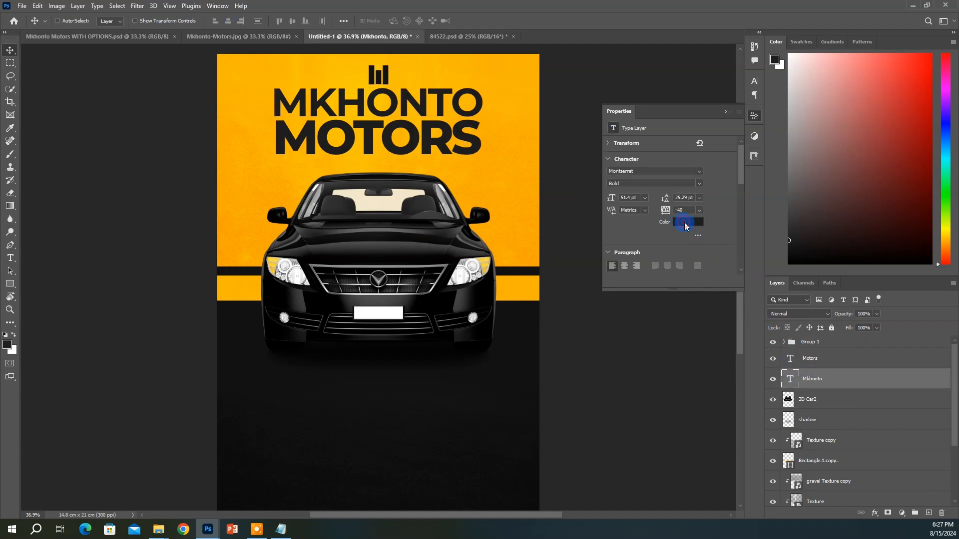
left_click(685, 223)
key("ctrl+c")
key("Escape")
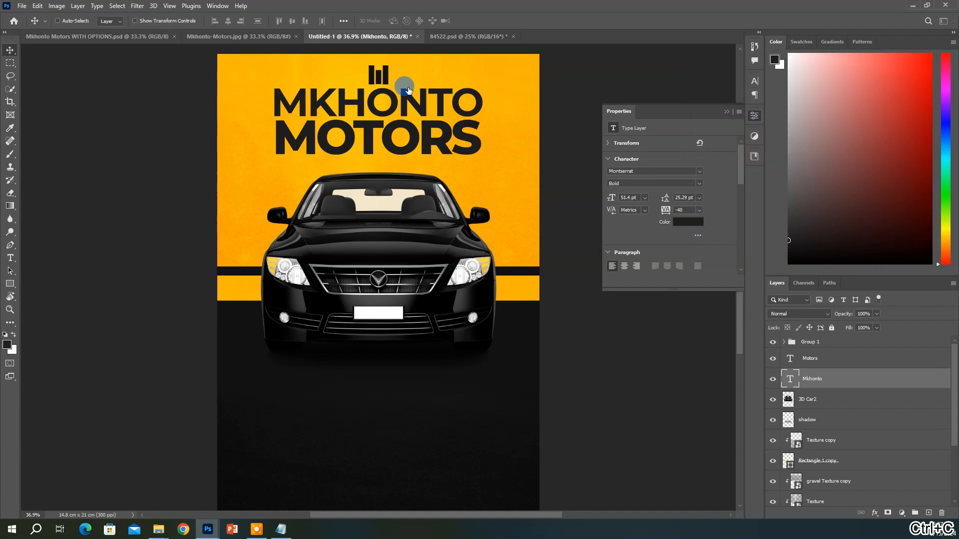
left_click(385, 76, "ctrl")
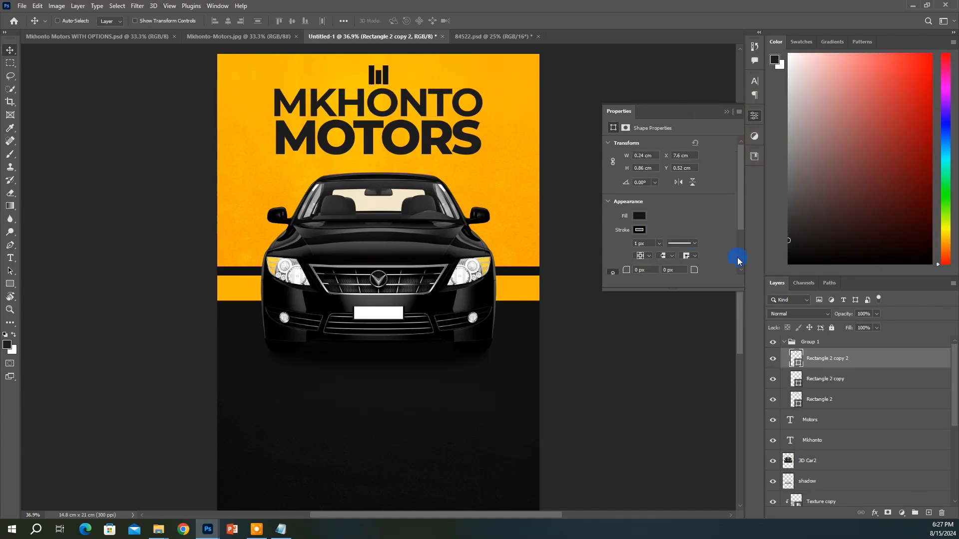
Set the rightmost bar's fill to the copied headline colour
left_click(639, 218)
left_click(654, 236)
left_click(739, 261)
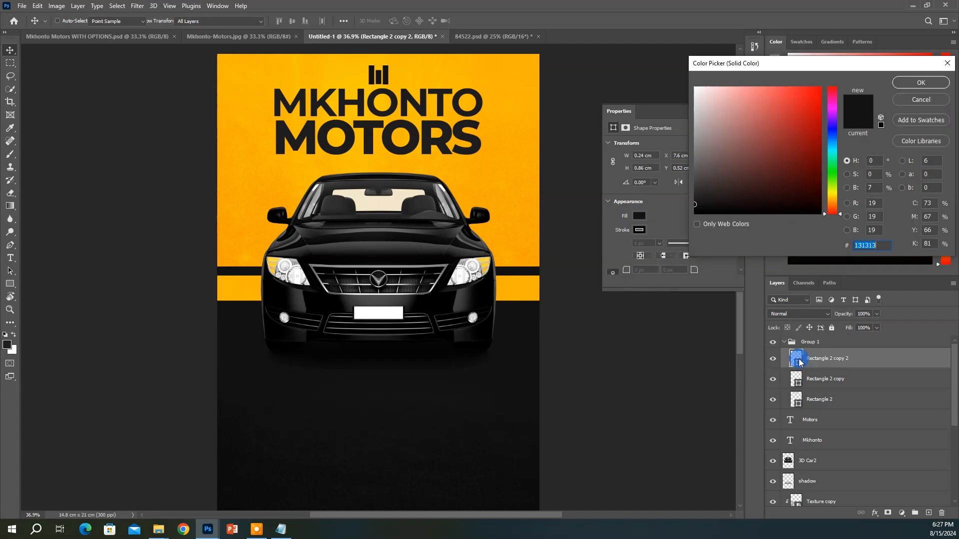
key("ctrl+v")
key("Return")
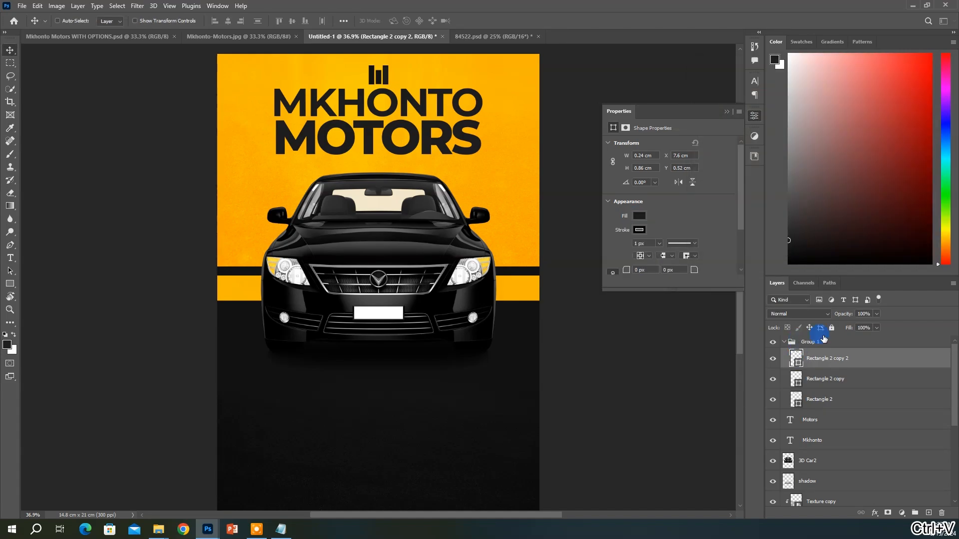
Copy the bar's shape attributes and paste them onto the other two bars
right_click(851, 372)
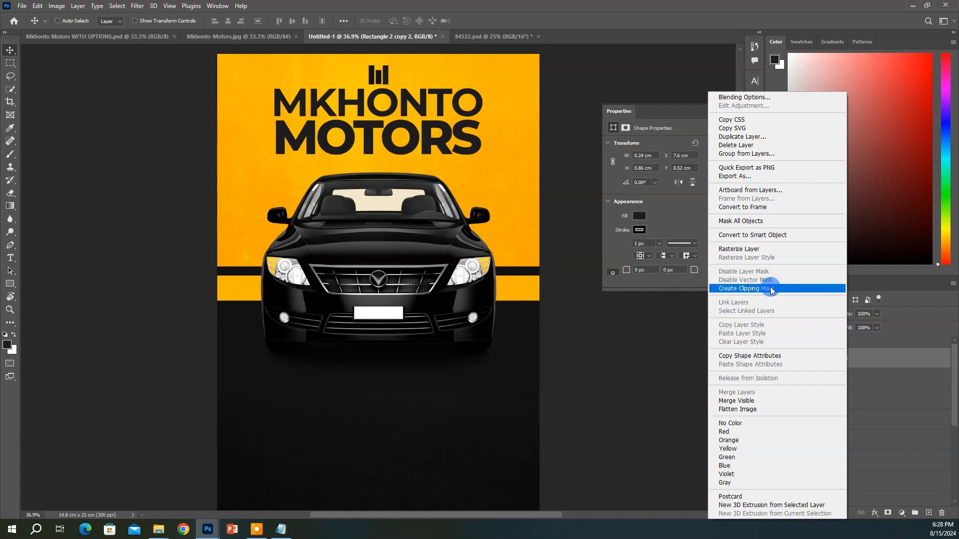
left_click(780, 356)
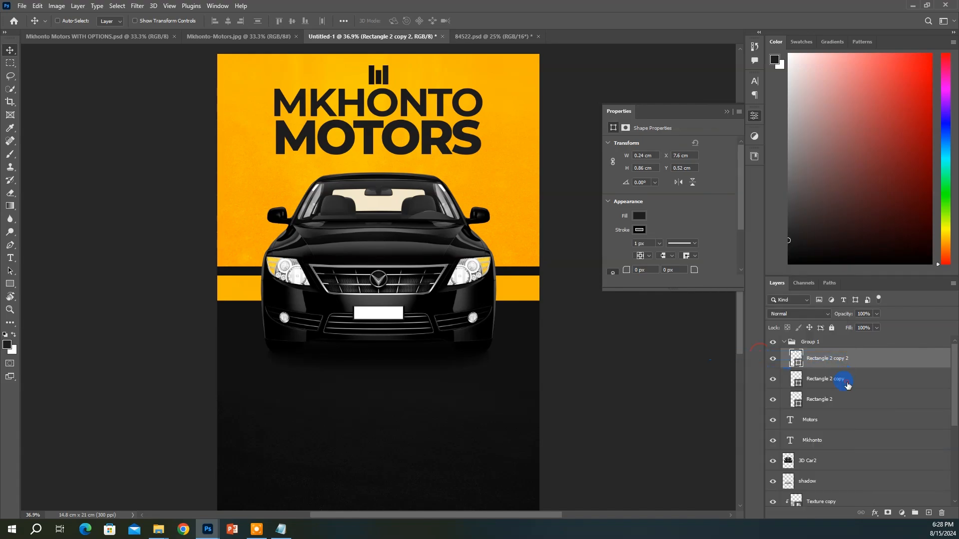
left_click(848, 381)
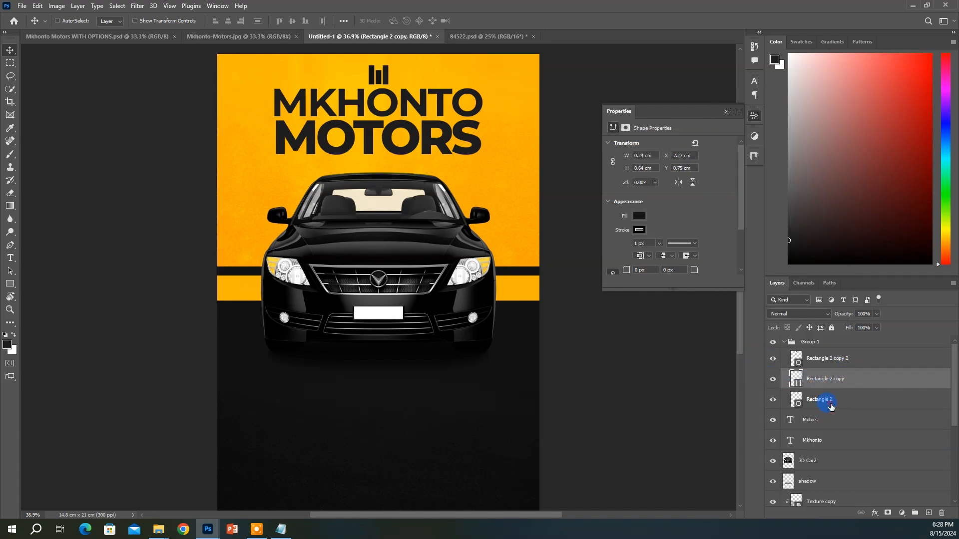
left_click(830, 403, "shift")
right_click(830, 400)
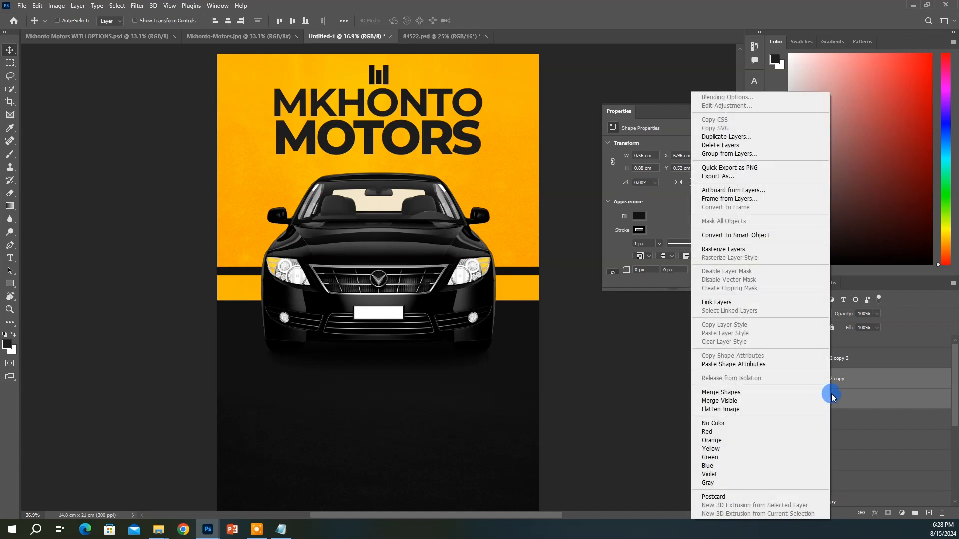
left_click(747, 366)
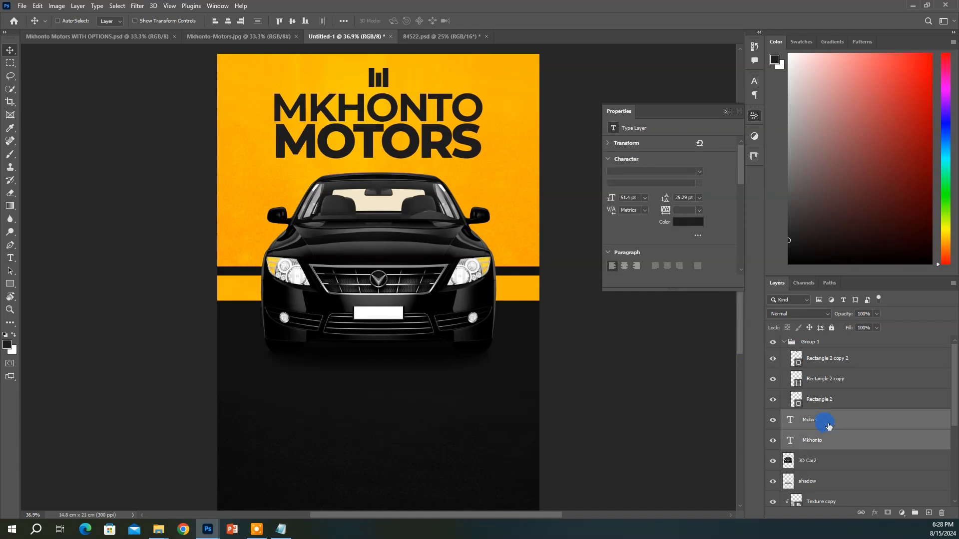
Copy the tagline 'Driving South Africa Forward' from the Notepad brief
left_click(281, 530)
left_click_drag(297, 138, 432, 148)
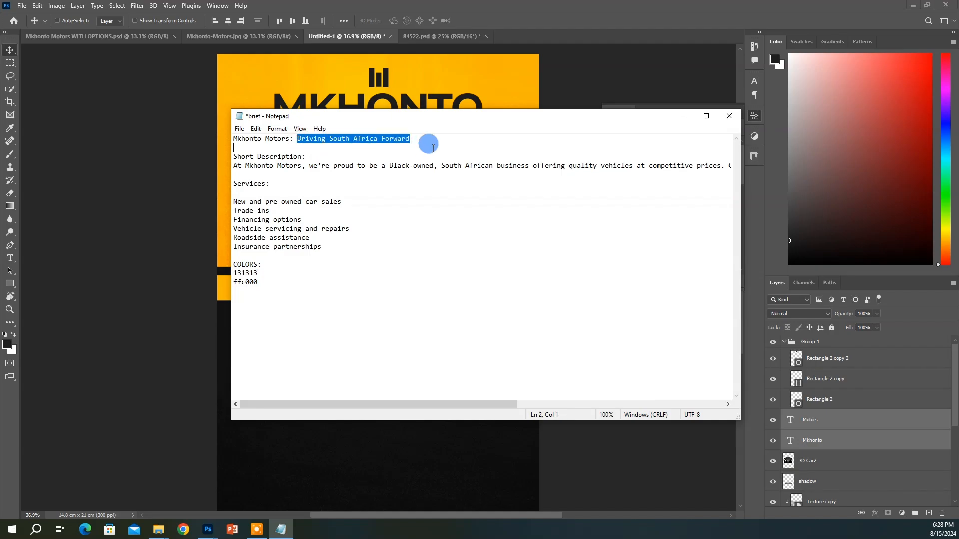
right_click(388, 143)
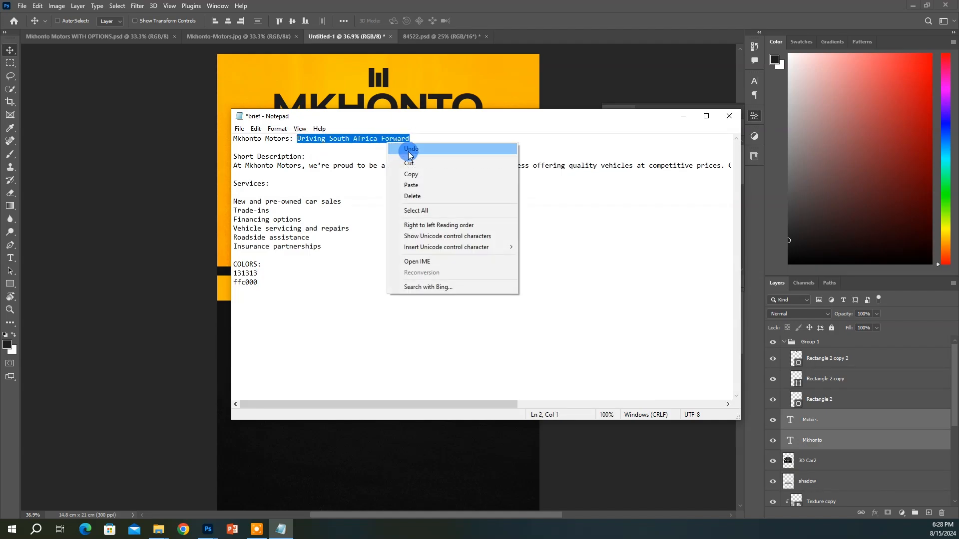
left_click(411, 174)
left_click(593, 107)
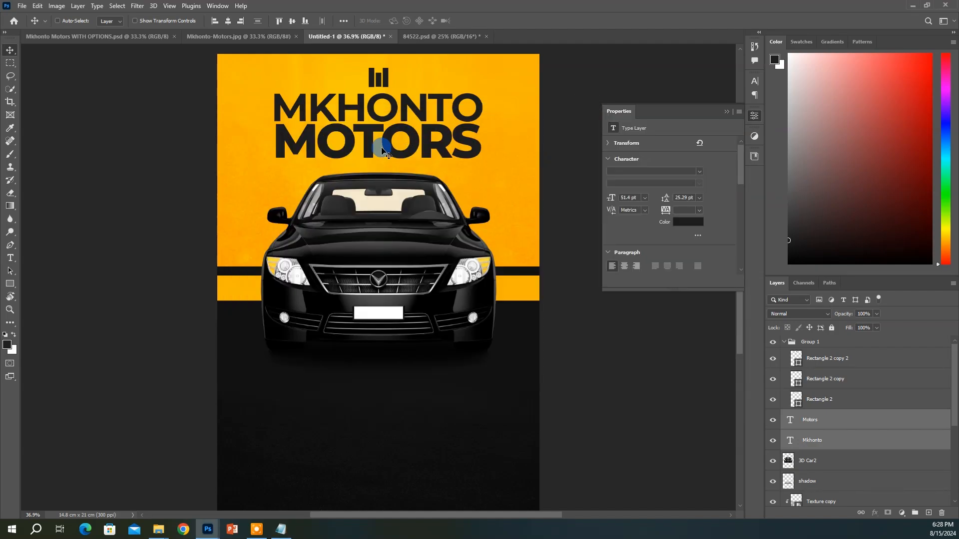
Scale the 3D Car2 layer and its shadow down proportionally to about 92%
left_click(401, 179, "ctrl")
left_click(833, 461)
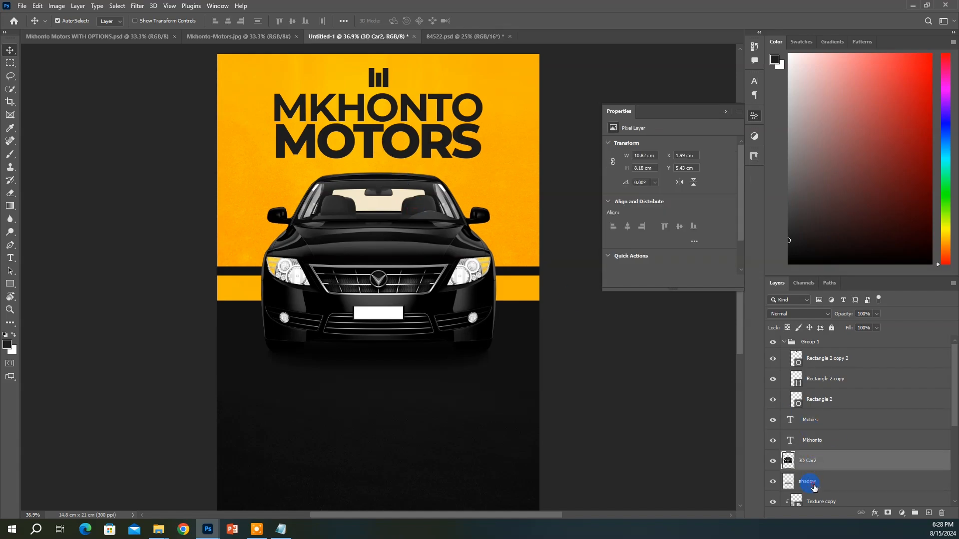
left_click(814, 484, "ctrl")
key("ctrl+t")
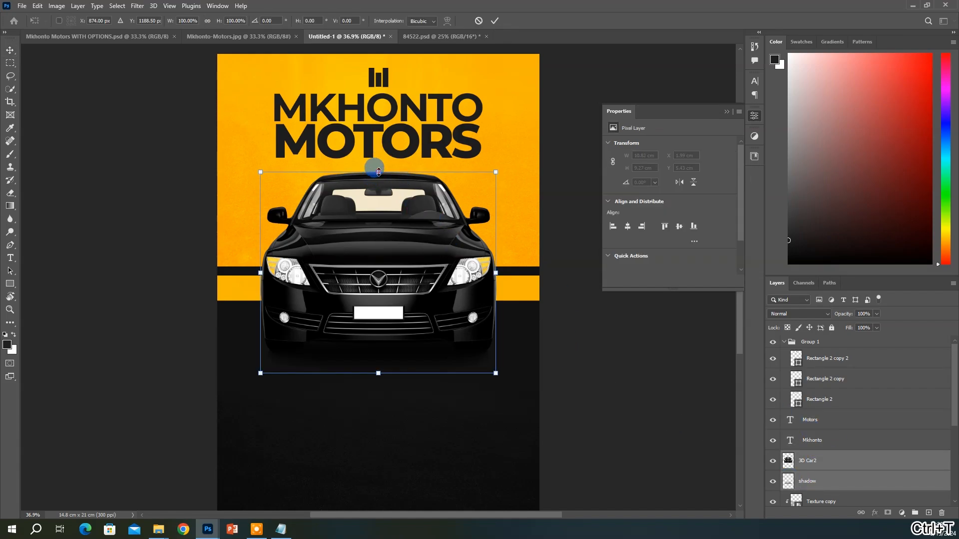
left_click_drag(379, 171, 378, 182)
key("ctrl+z")
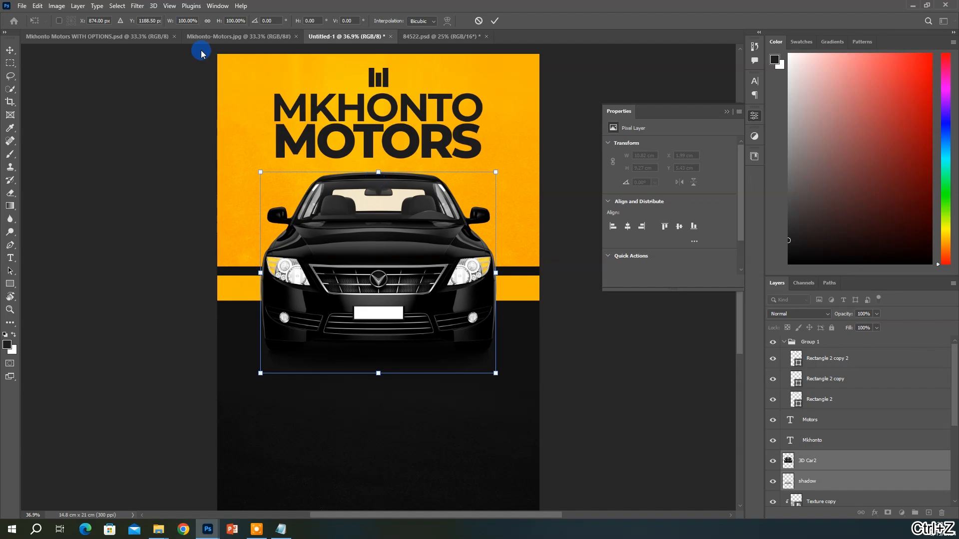
left_click(207, 21)
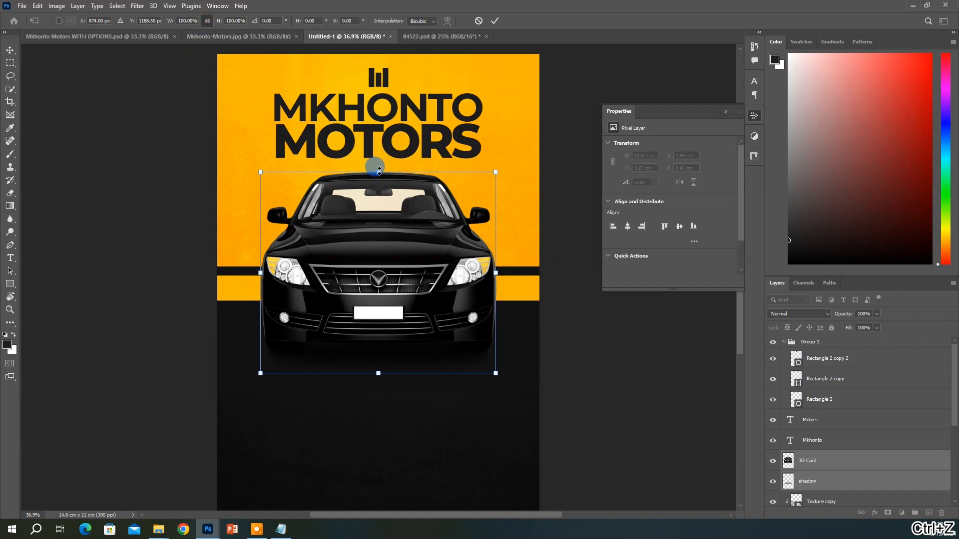
left_click_drag(379, 171, 379, 203)
key("Return")
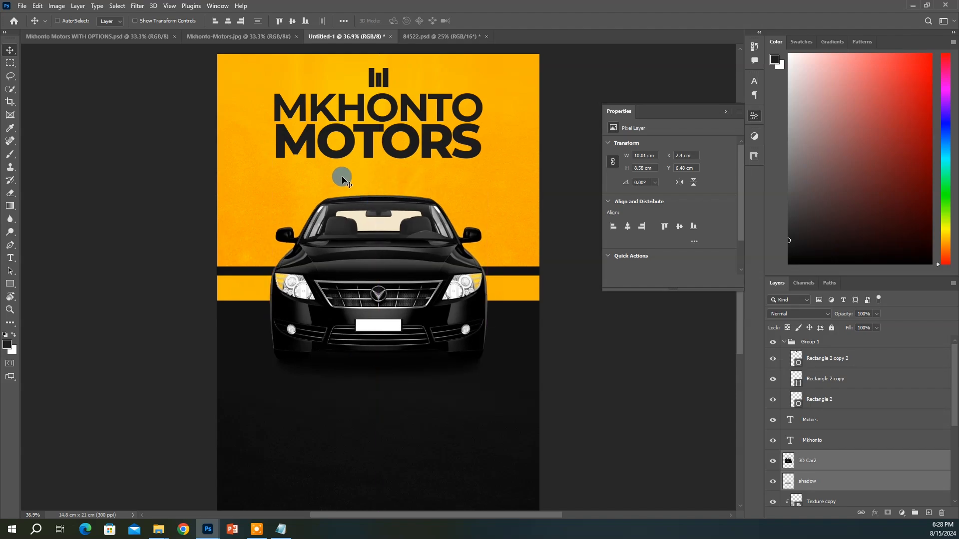
Paste the tagline into a new text layer below the headline
key("t")
left_click(316, 172)
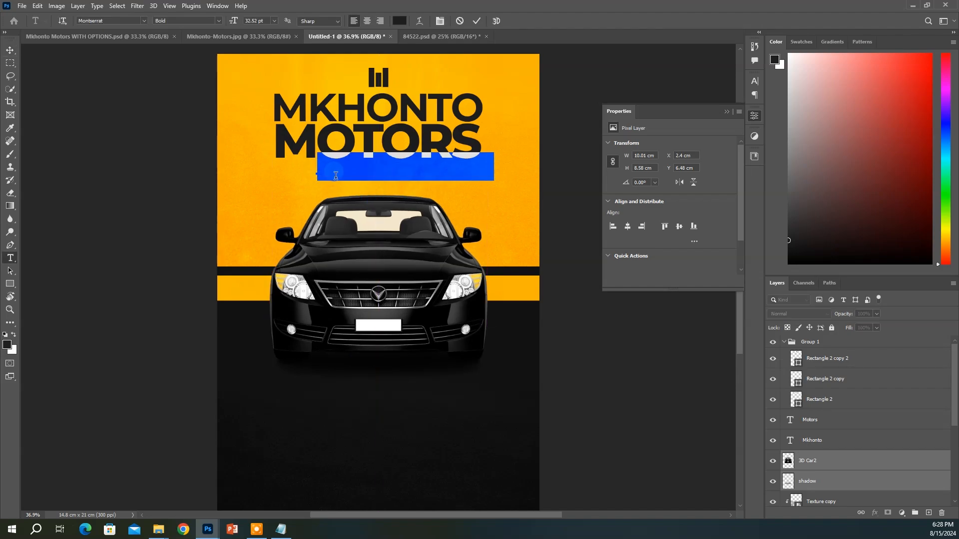
key("ctrl+v")
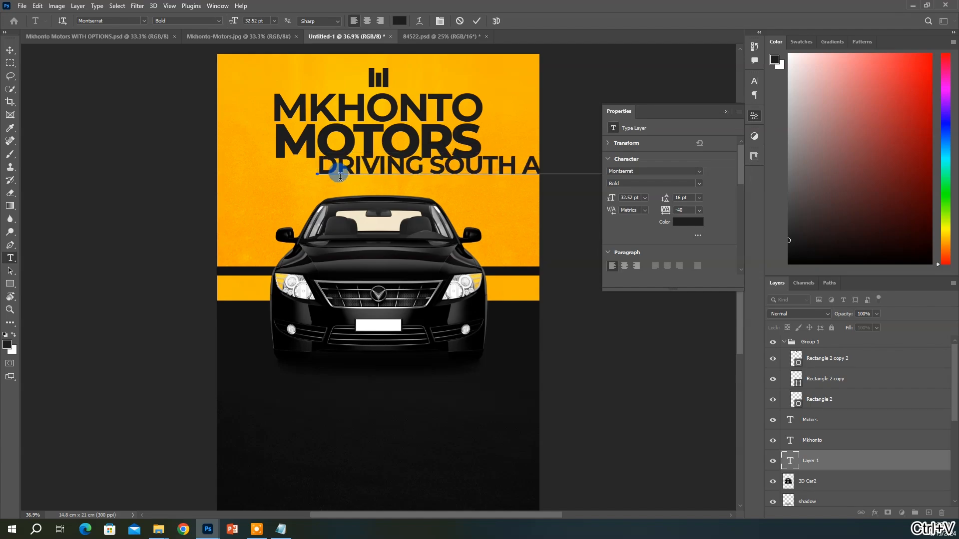
left_click(337, 175)
key("v")
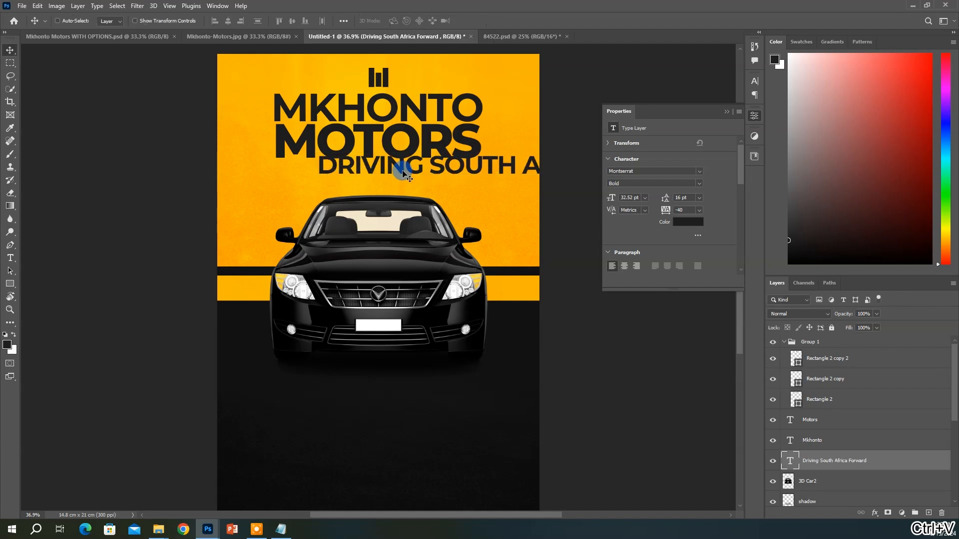
left_click_drag(396, 161, 315, 181)
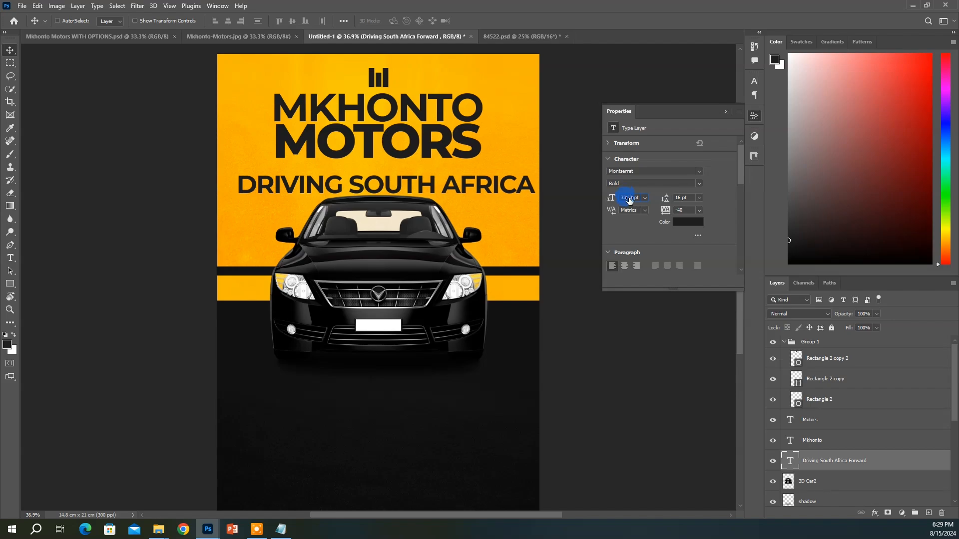
Set the tagline to 12 pt and place it under the MOTORS headline
key("ctrl+a")
type("12")
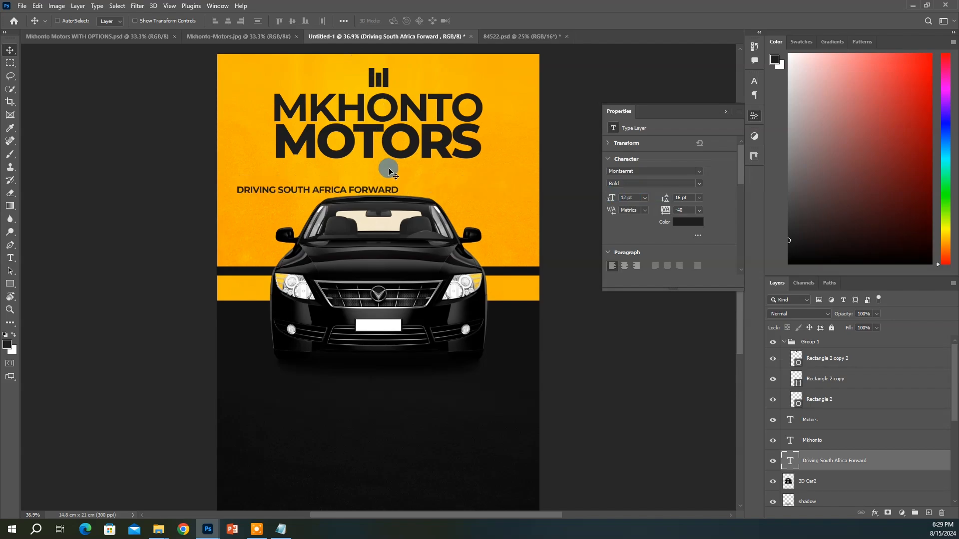
left_click_drag(409, 186, 483, 167)
key("ctrl+t")
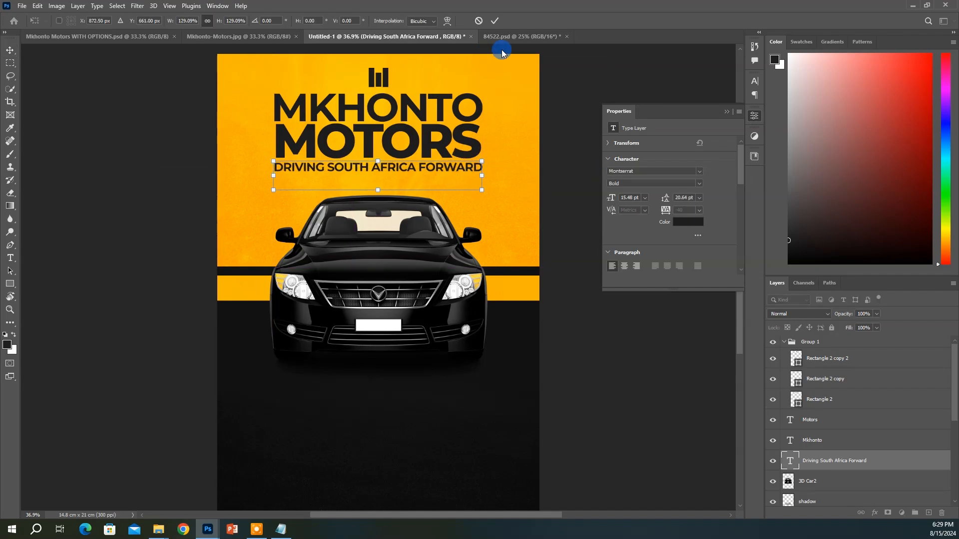
left_click(495, 20)
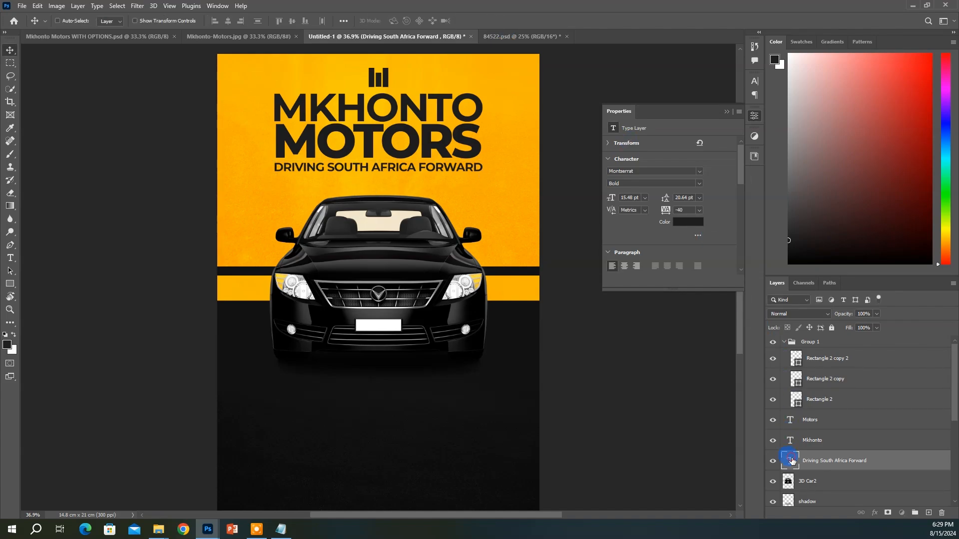
Reduce the tagline's height slightly with a transform
key("t")
left_click(289, 176)
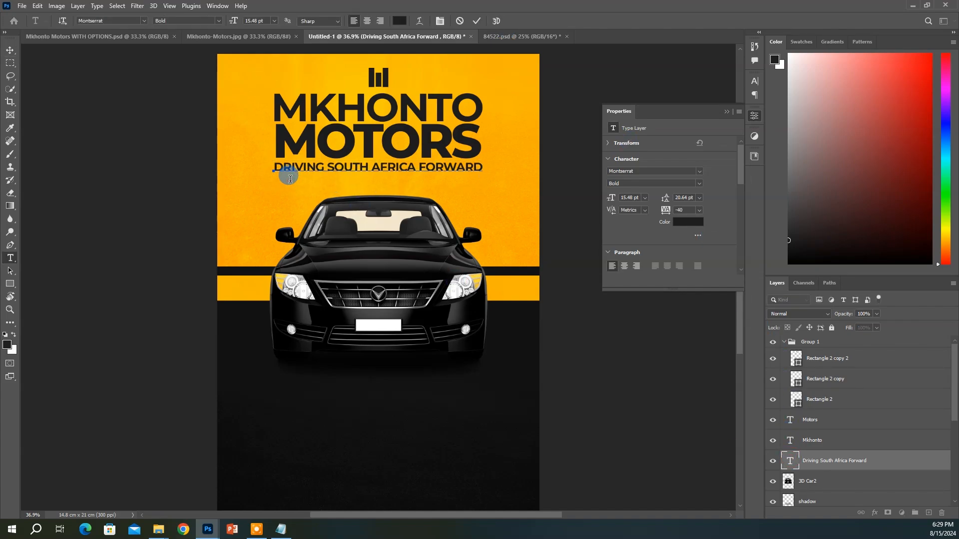
key("ctrl+Return")
key("v")
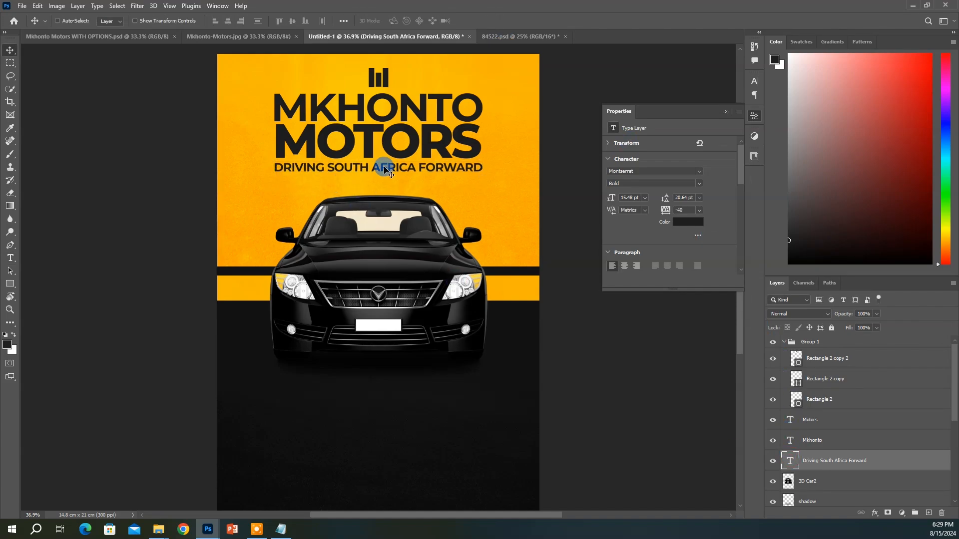
key("ctrl+t")
left_click(230, 21)
scroll(235, 21, "down", 5)
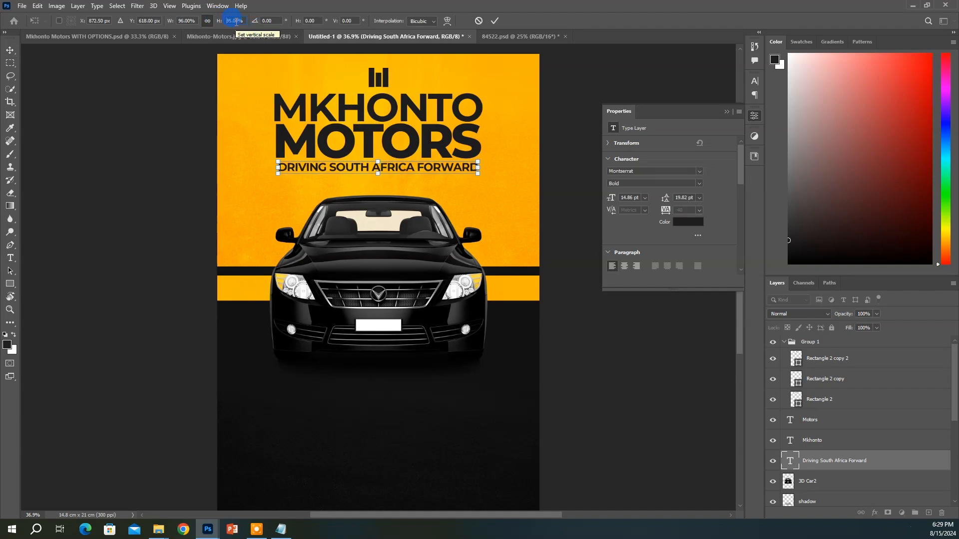
key("Return")
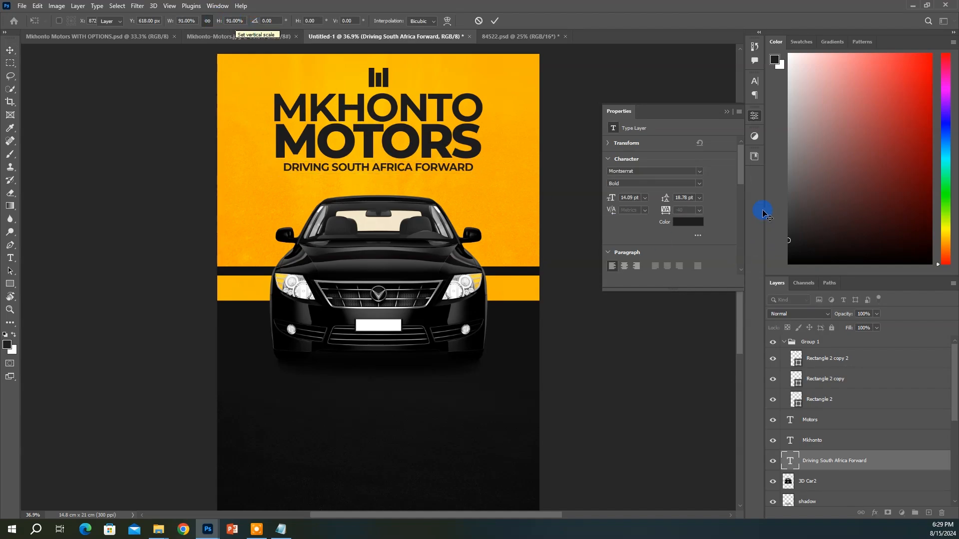
Make the tagline text white (#ffffff)
left_click(686, 222)
type("ffffff")
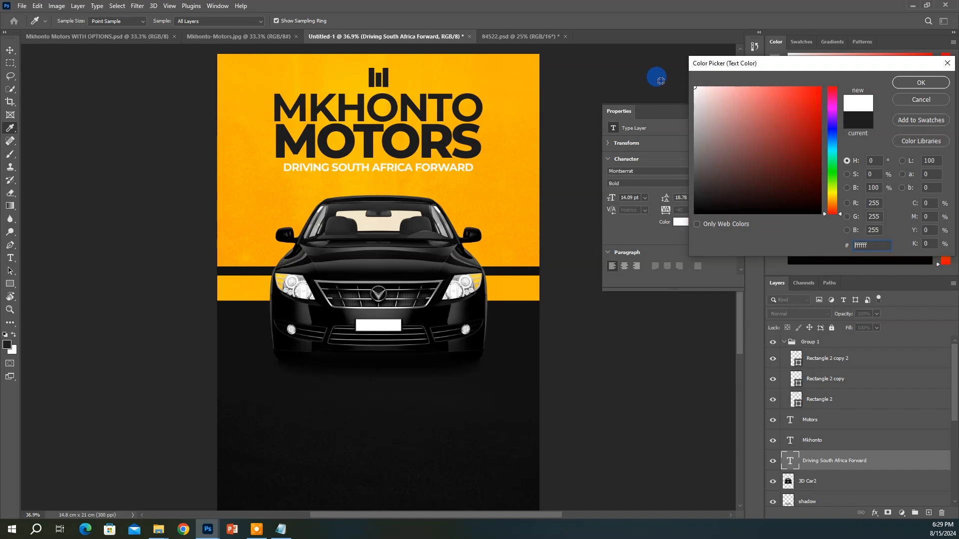
key("Return")
key("u")
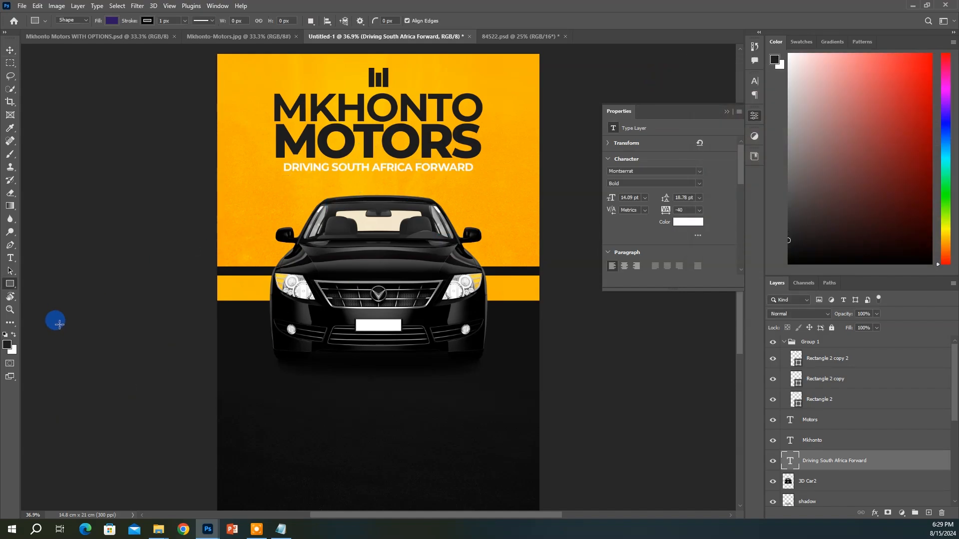
Draw a rectangle bar across the tagline and fill it with #131313
left_click_drag(276, 164, 481, 175)
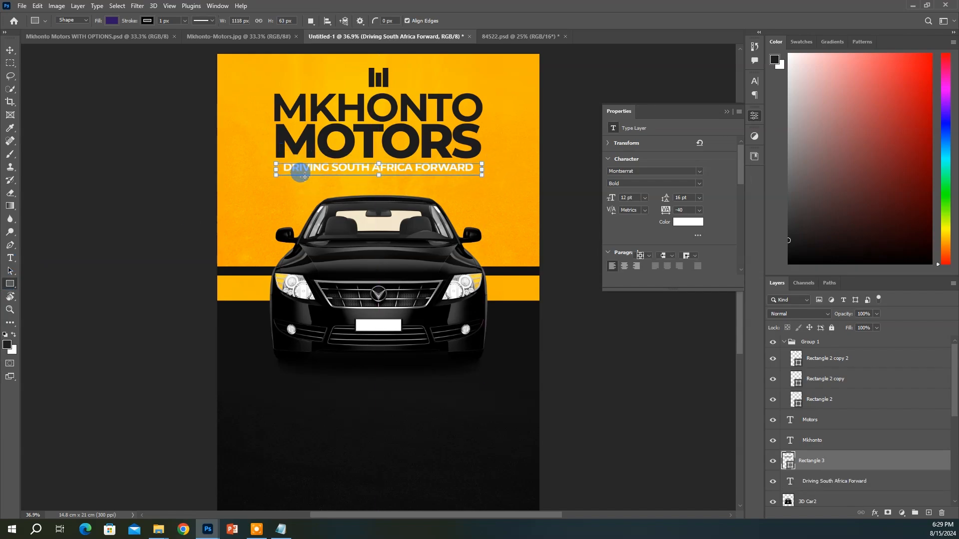
double_click(793, 466)
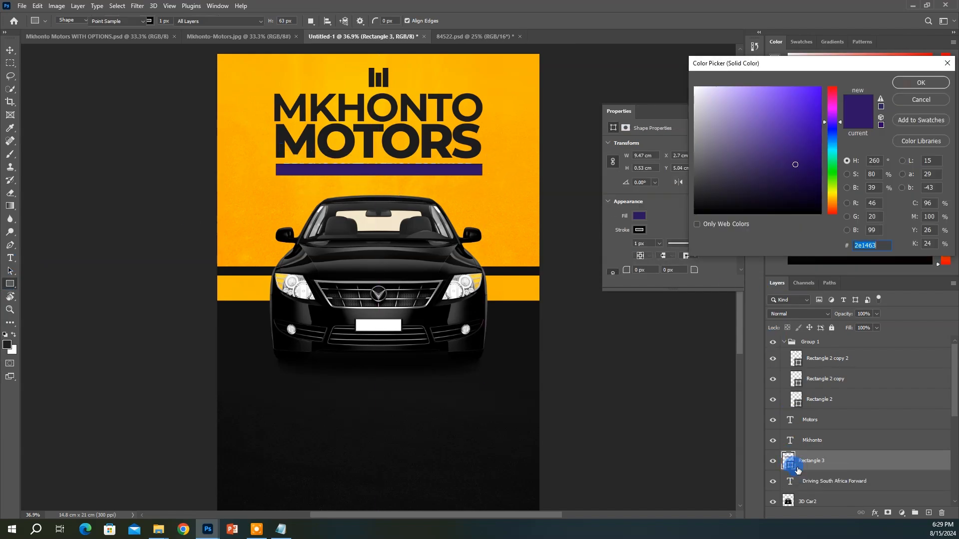
type("00000d")
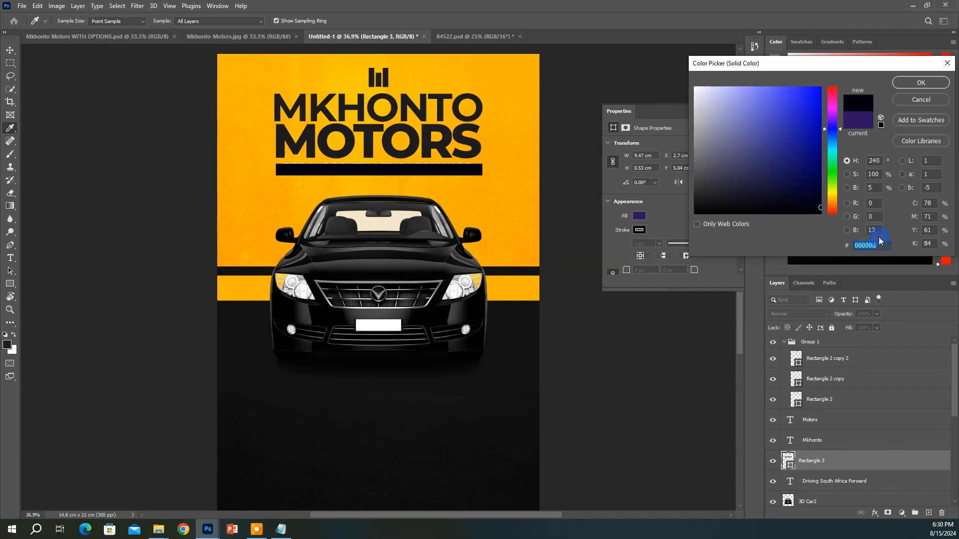
type("131313")
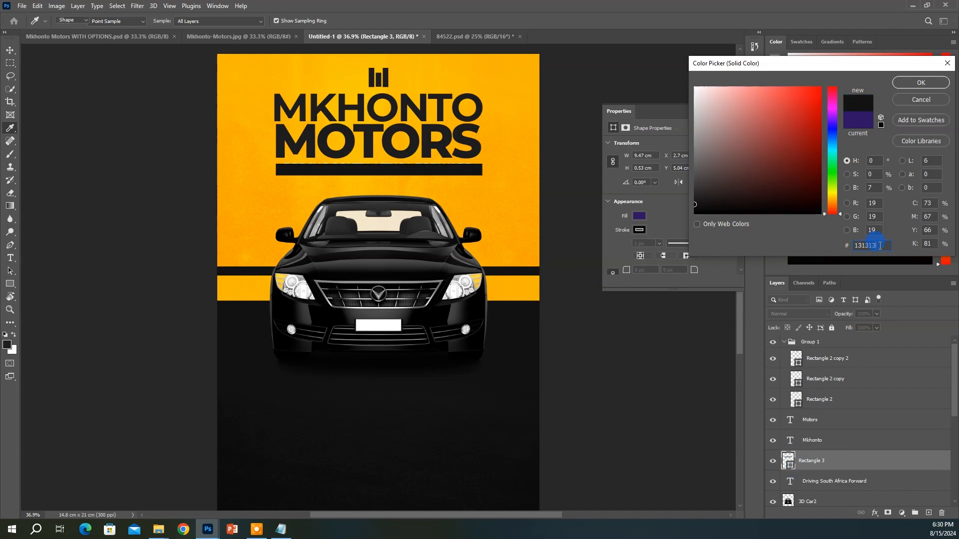
key("Return")
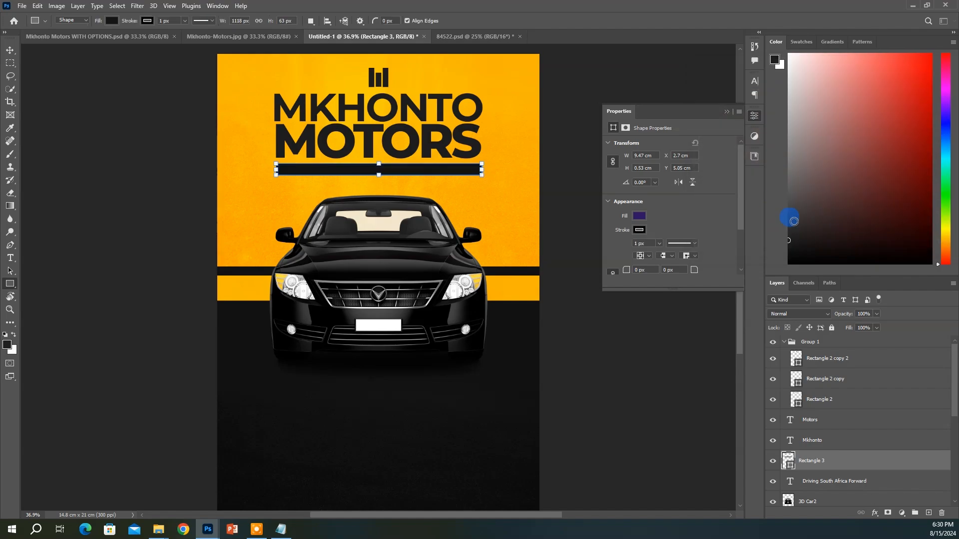
Send the bar beneath the tagline text and shift it up behind the tagline
key("ctrl+[")
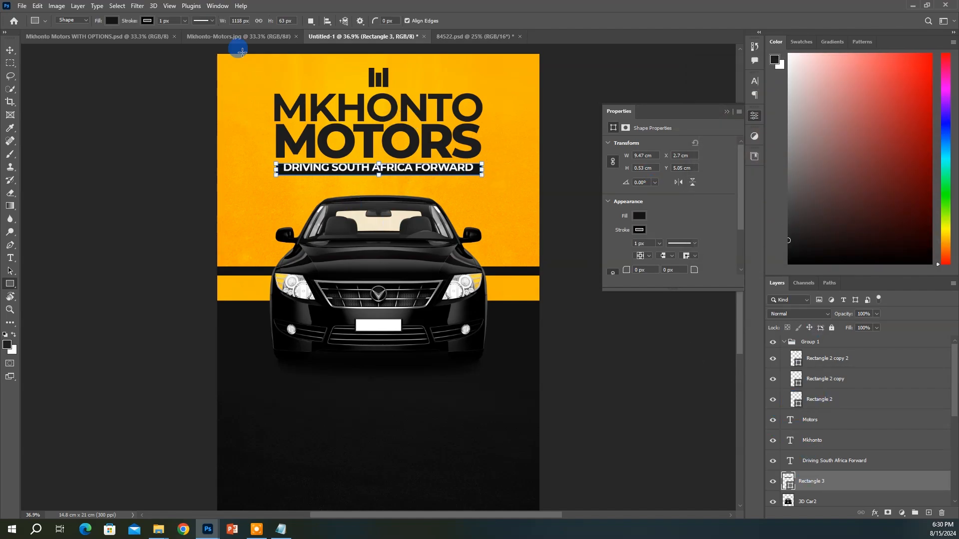
left_click(10, 50)
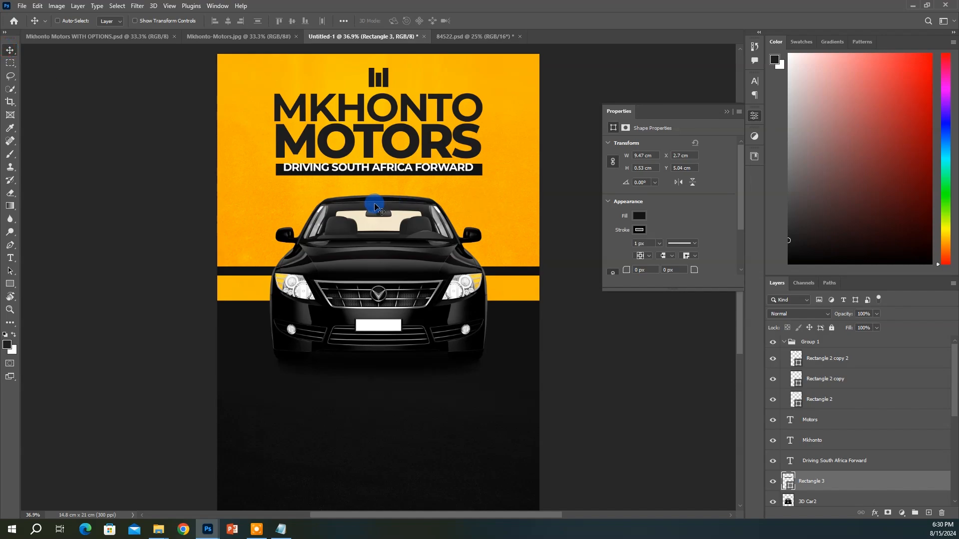
left_click_drag(330, 196, 430, 172)
left_click(428, 170, "ctrl")
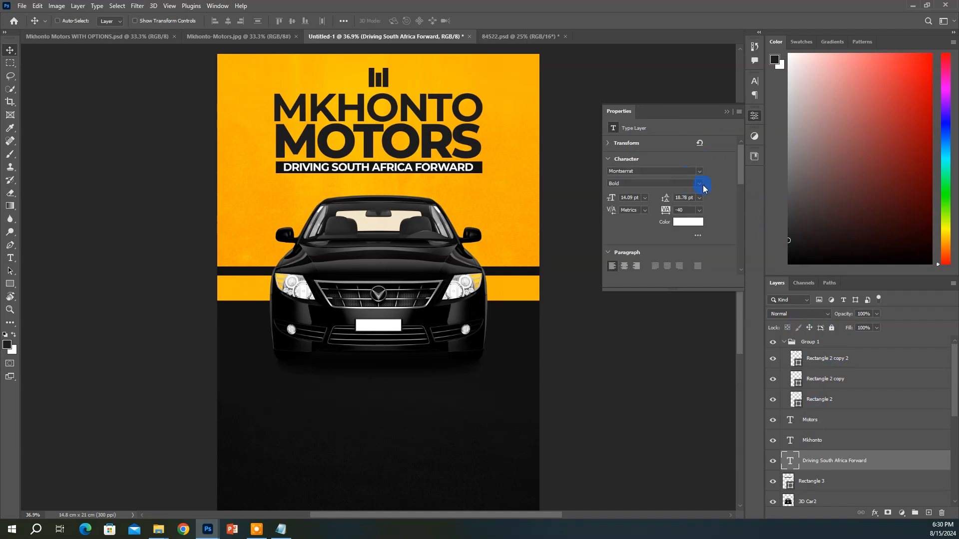
Change the tagline to Medium weight with wider letter spacing
left_click(703, 188)
left_click(650, 254)
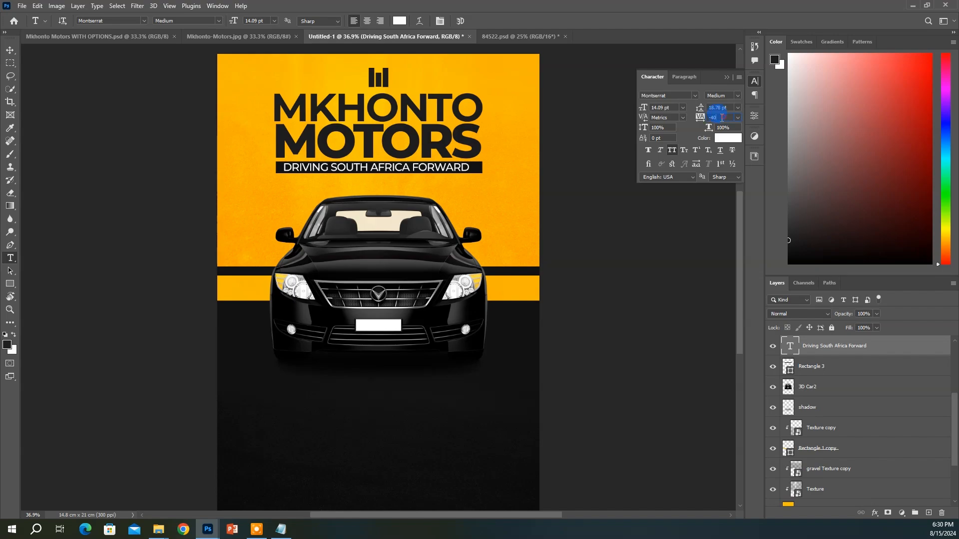
left_click(668, 109)
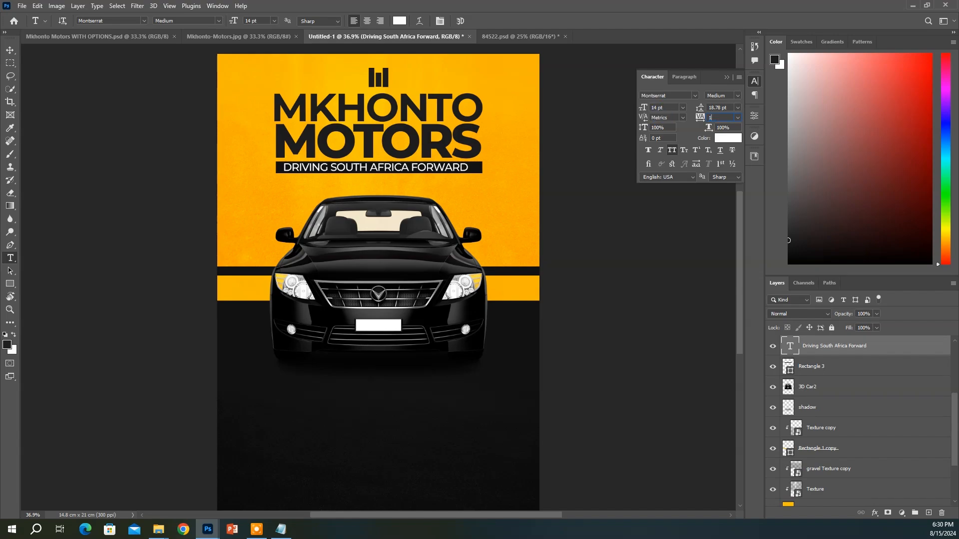
key("Return")
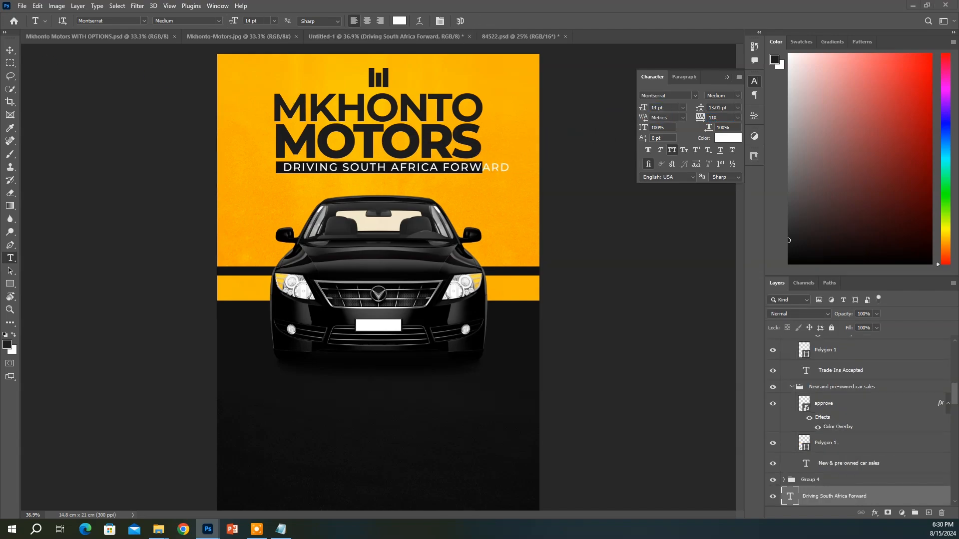
Move the tagline below the headline and centre it horizontally on the page
key("v")
left_click(58, 20)
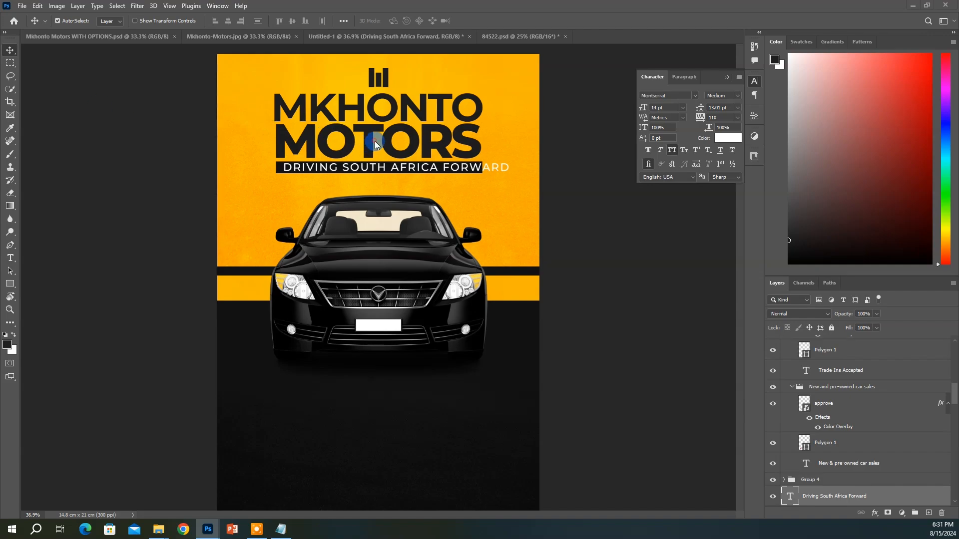
left_click(471, 170)
mouse_move(471, 170)
left_mouse_down()
mouse_move(479, 165)
mouse_move(459, 173)
left_mouse_up()
key("ctrl+a")
left_click(229, 20)
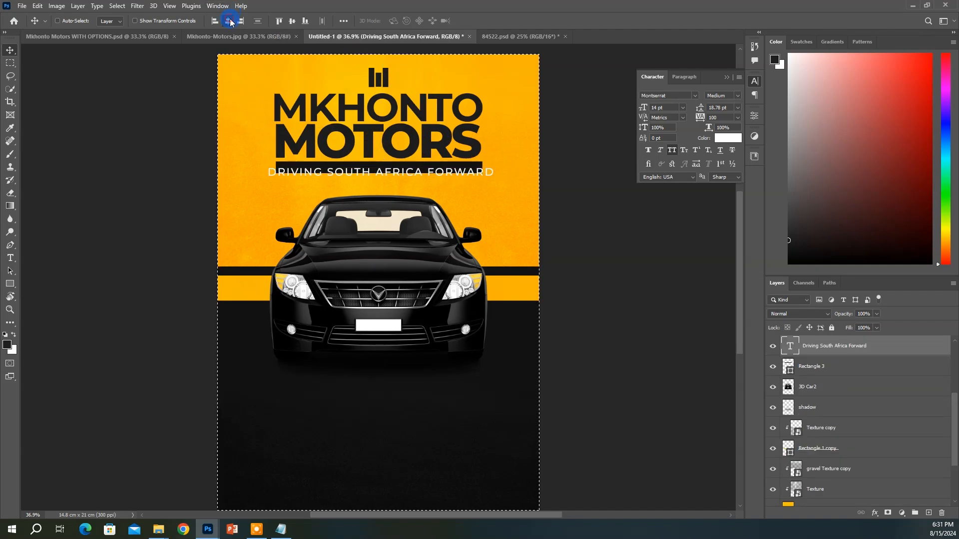
key("ctrl+d")
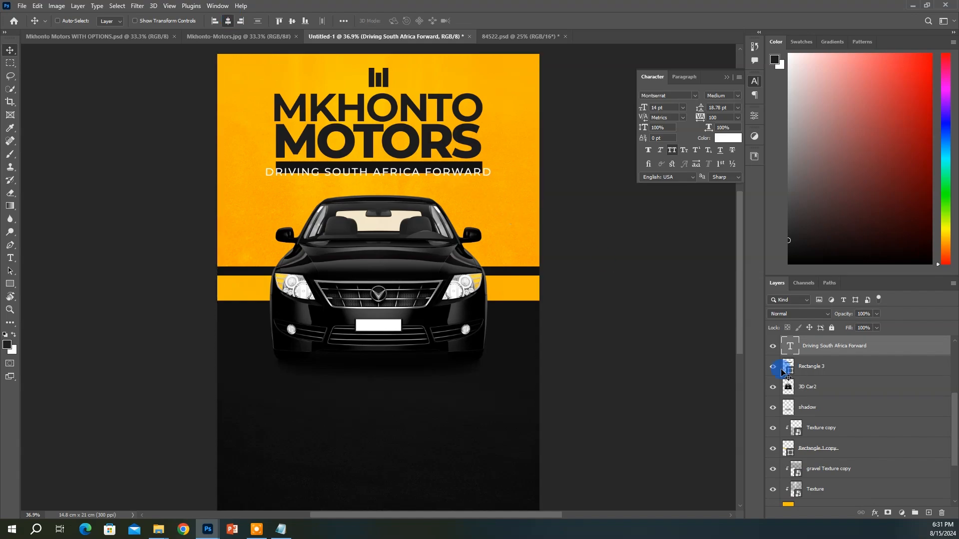
Centre the dark bar on the page, nudge it down, and enlarge it to 117%
left_click(830, 372)
key("ctrl+a")
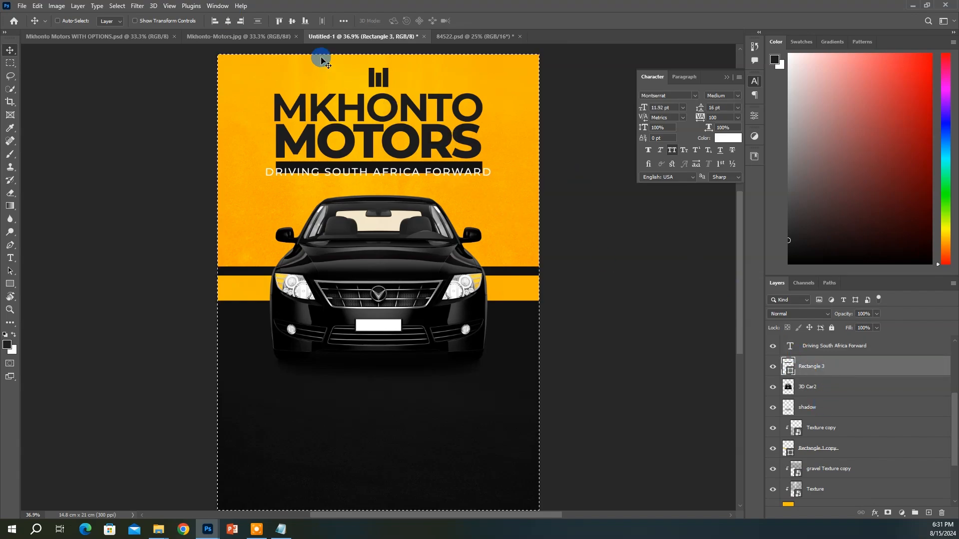
left_click(228, 20)
key("ctrl+d")
key("Down")
key("Down")
key("Down")
key("Down")
key("Down")
key("Down")
key("Down")
key("Down")
key("Down")
key("Down")
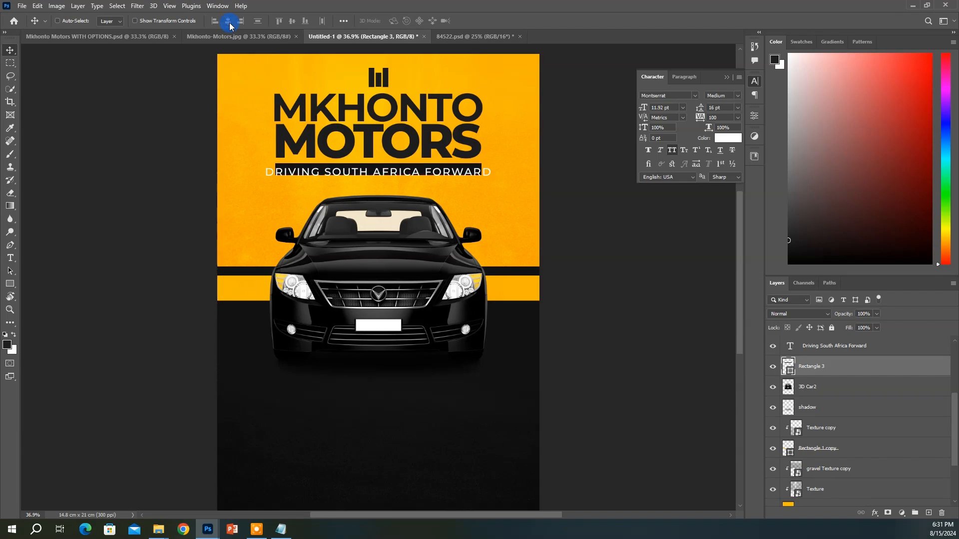
key("Down")
key("Down")
key("Down")
key("Down")
key("ctrl+t")
left_click_drag(218, 21, 224, 26)
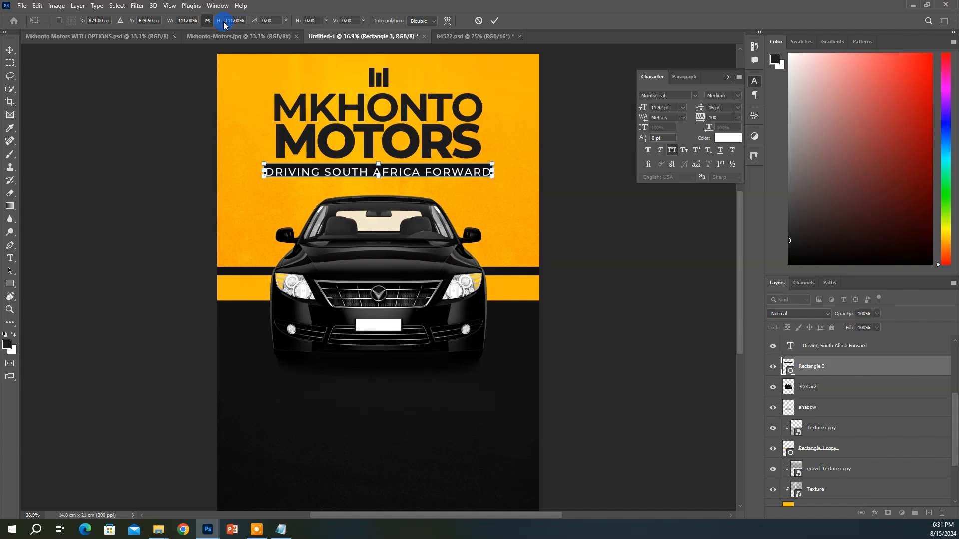
left_click_drag(220, 26, 230, 23)
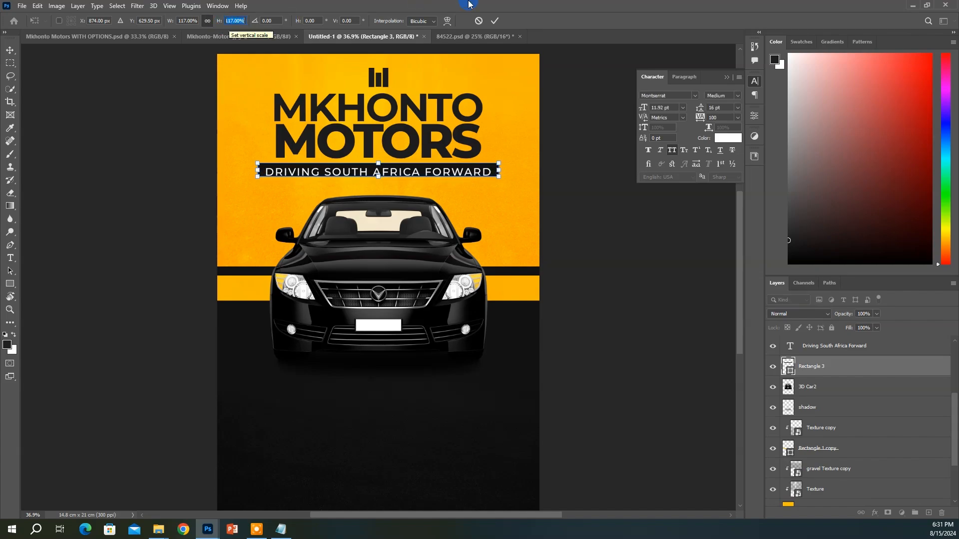
left_click(495, 21)
key("Down")
key("Down")
key("Down")
key("Down")
key("Down")
key("Down")
key("Down")
key("Down")
key("Down")
key("Down")
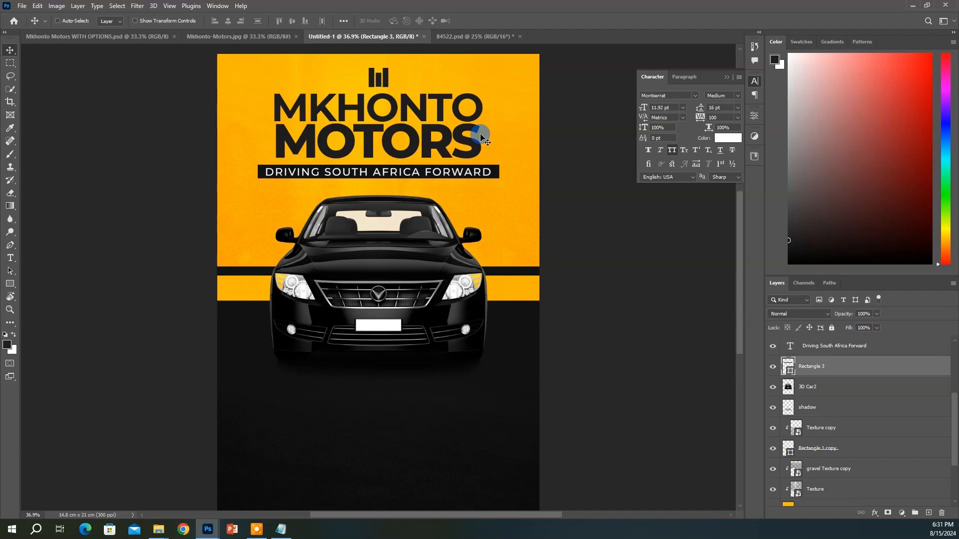
Centre the tagline and bar together and move the banner down 0.30 cm
left_click(851, 352, "shift")
left_click(228, 21)
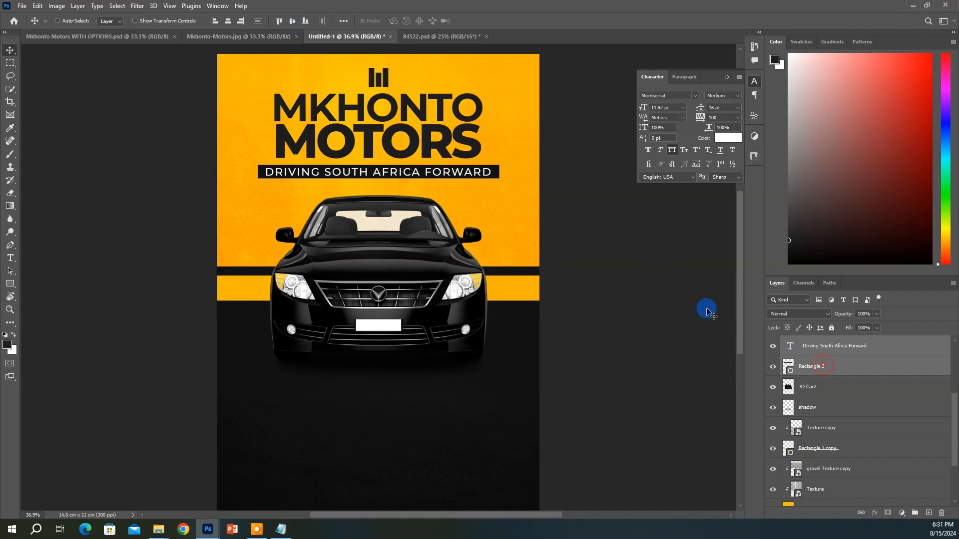
left_click(824, 366)
left_click(463, 145, "ctrl")
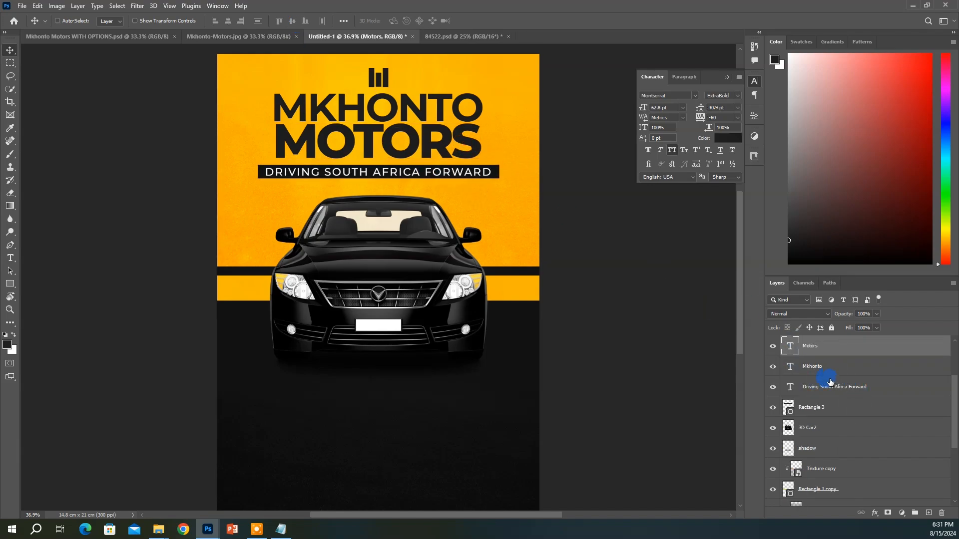
left_click(818, 411, "shift")
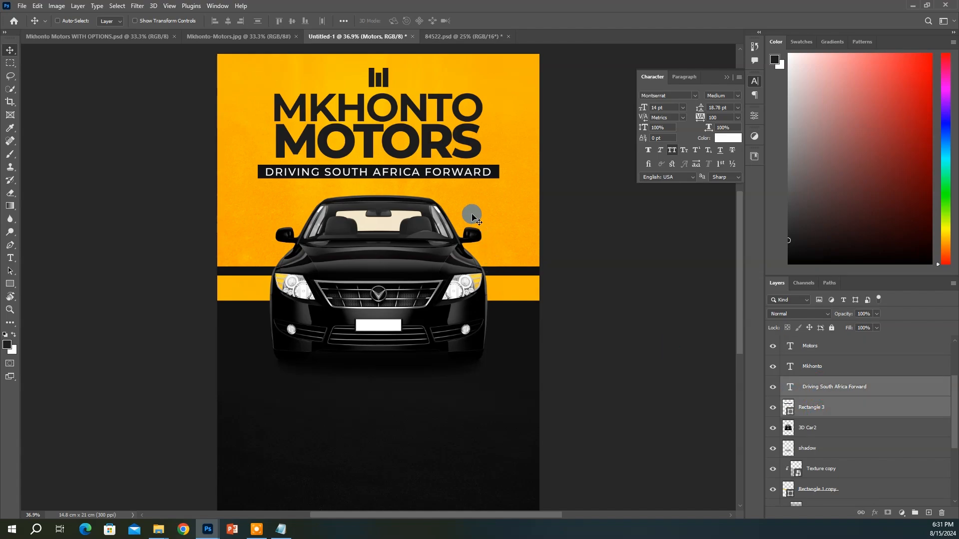
mouse_move(472, 218)
left_mouse_down()
mouse_move(464, 227)
mouse_move(460, 209)
left_mouse_up()
Scale the Mkhonto and Motors headline up to about 117%, then add a vertical guide near the left edge
left_click(804, 346)
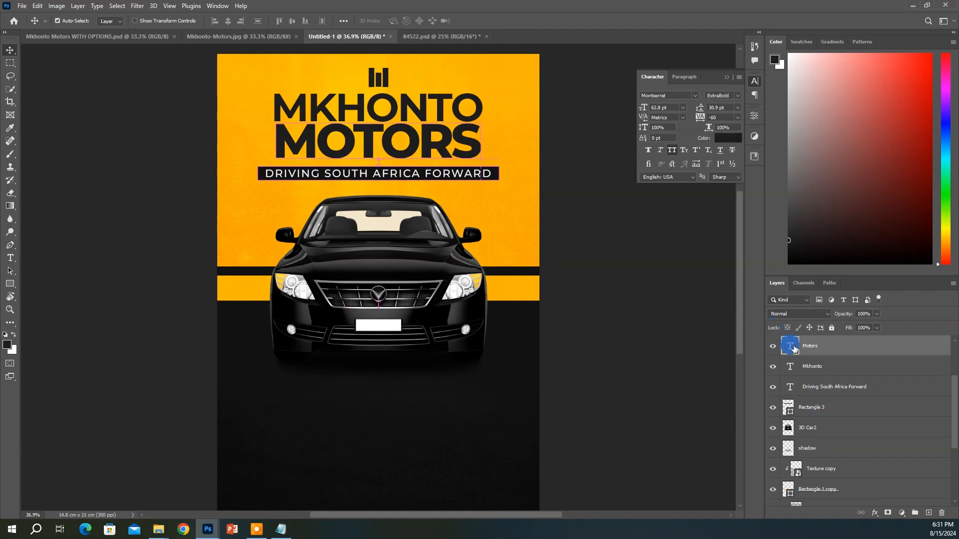
left_click(804, 366, "ctrl")
key("ctrl+t")
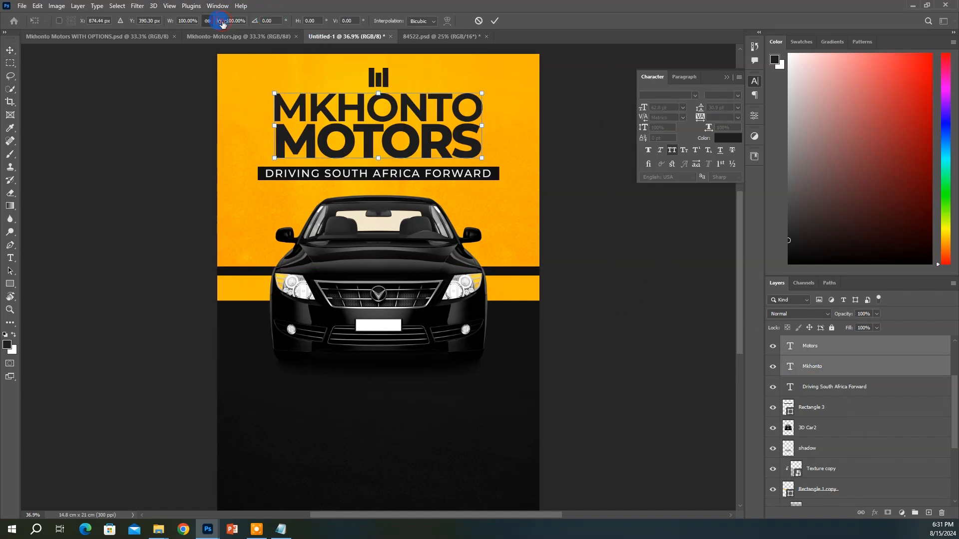
left_click_drag(223, 24, 231, 25)
key("Return")
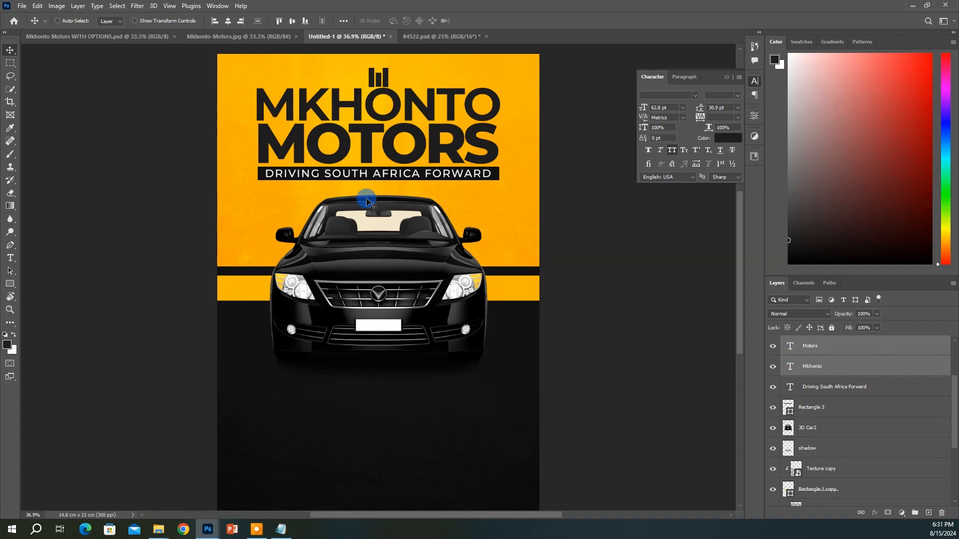
key("ctrl+r")
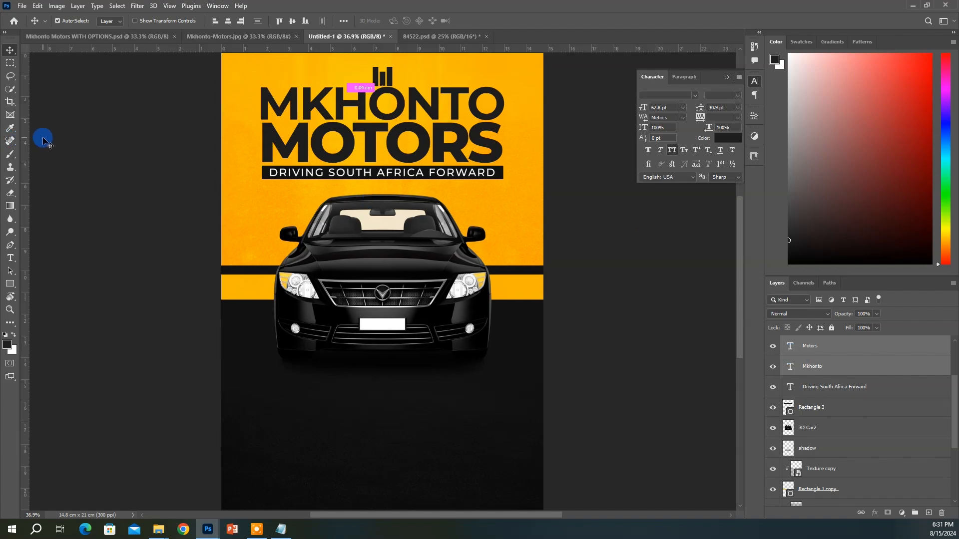
left_click_drag(30, 151, 269, 210)
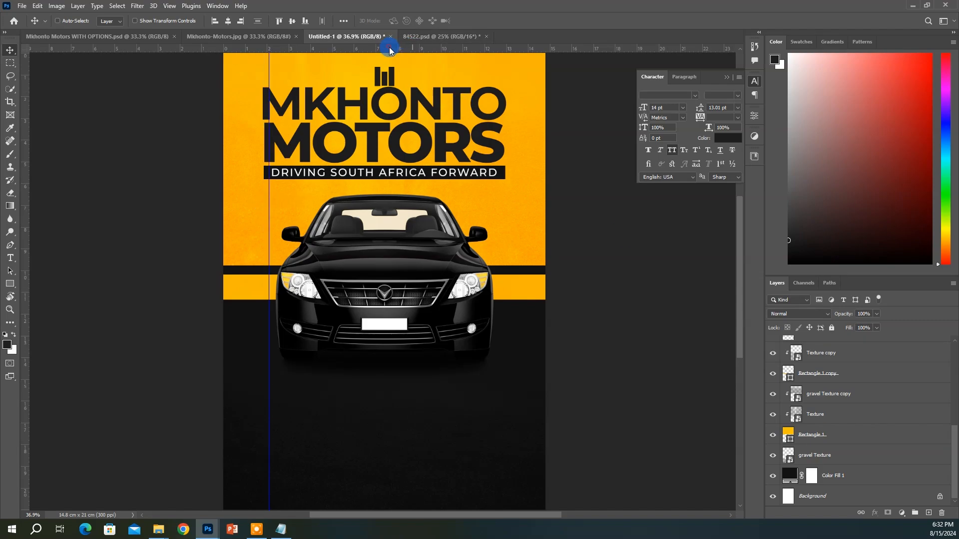
Place the left and horizontal guides, then move the 3D Car2 car and its shadow down slightly
left_click_drag(392, 48, 395, 199)
left_click(407, 235, "ctrl")
left_click(827, 372, "ctrl")
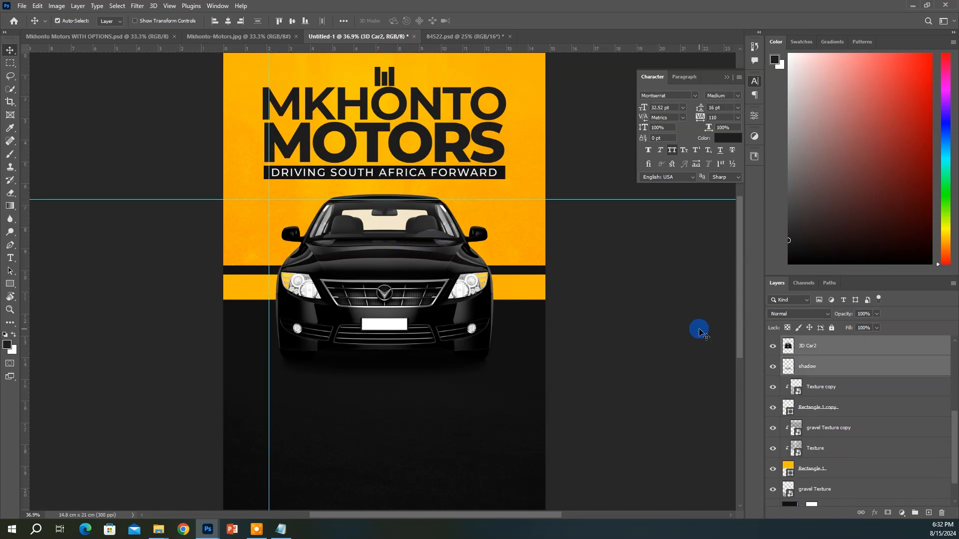
left_click_drag(700, 328, 699, 333)
key("Down")
key("Down")
key("Down")
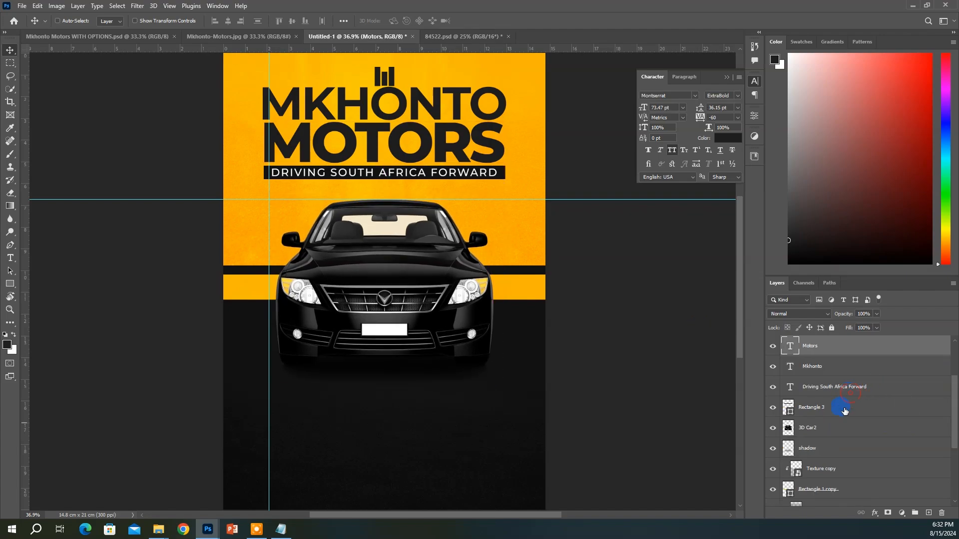
Nudge the headline block down and resize it to fit between the left and right guides
left_click(844, 410, "shift")
key("shift+Down")
key("shift+Down")
key("shift+Down")
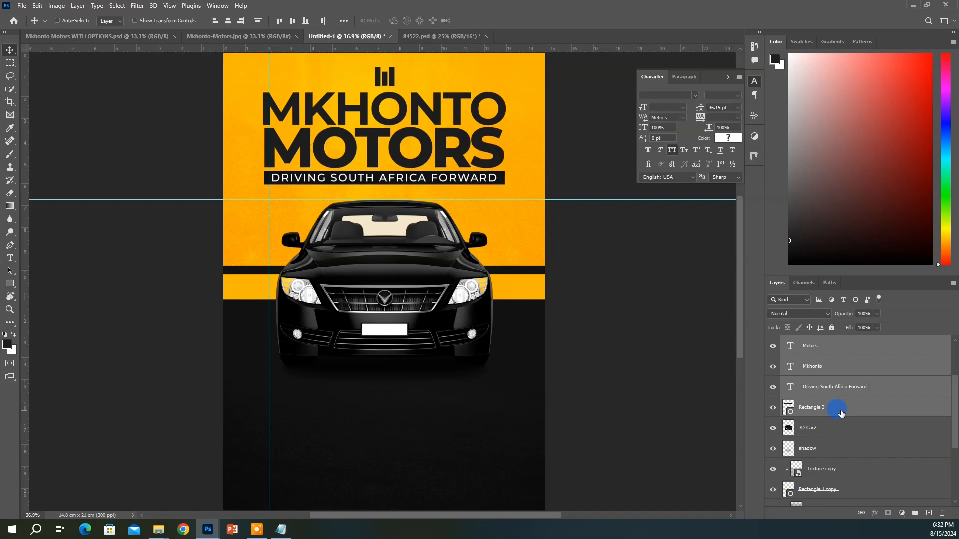
key("shift+Down")
key("shift+Down")
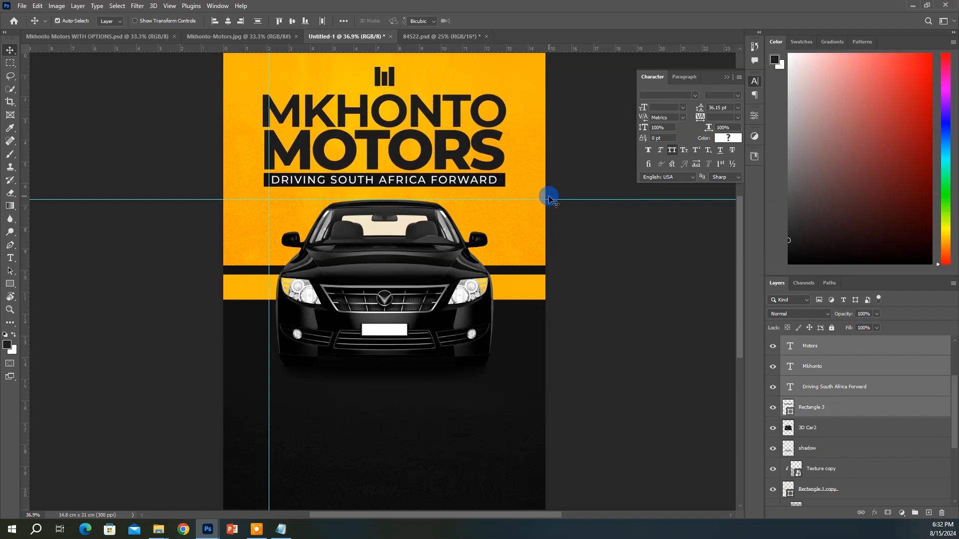
key("ctrl+t")
left_click_drag(263, 140, 269, 140)
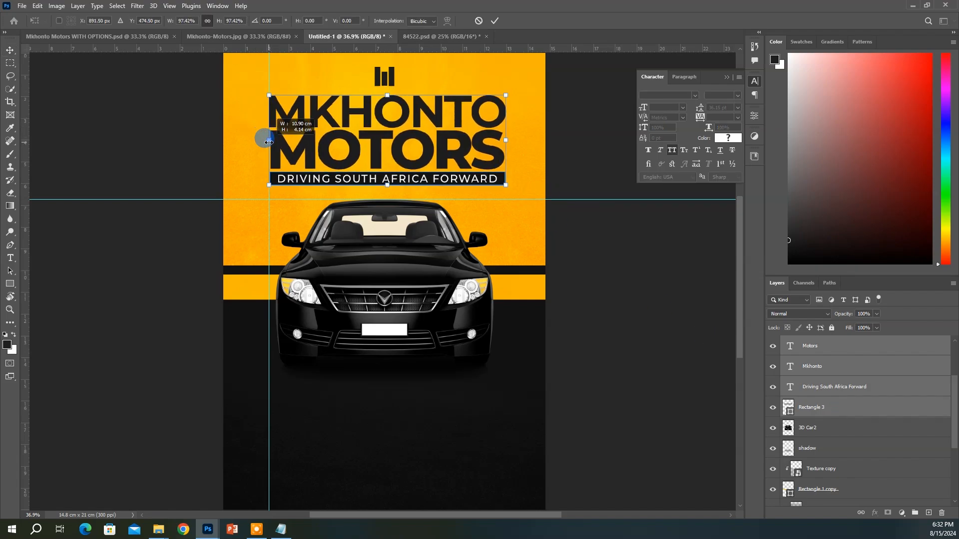
key("Return")
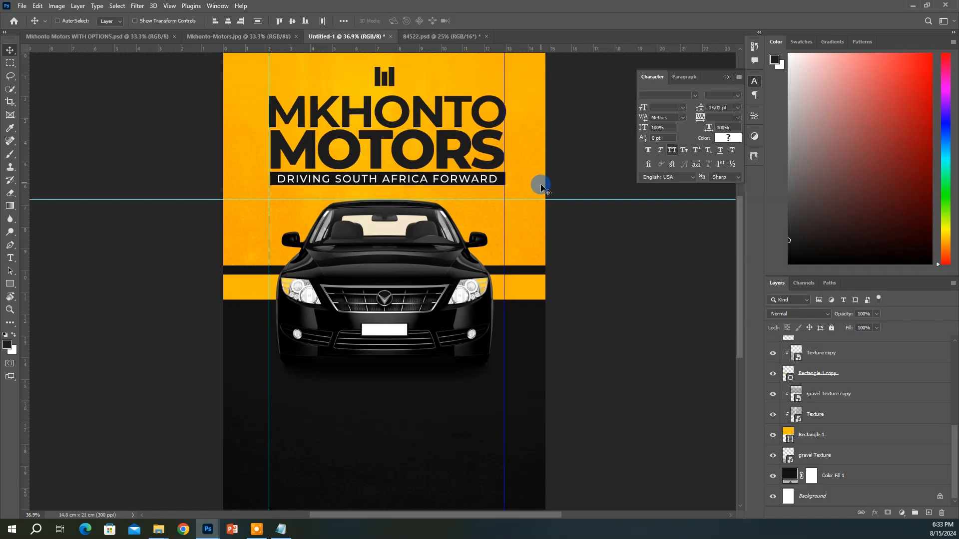
left_click(463, 180, "ctrl")
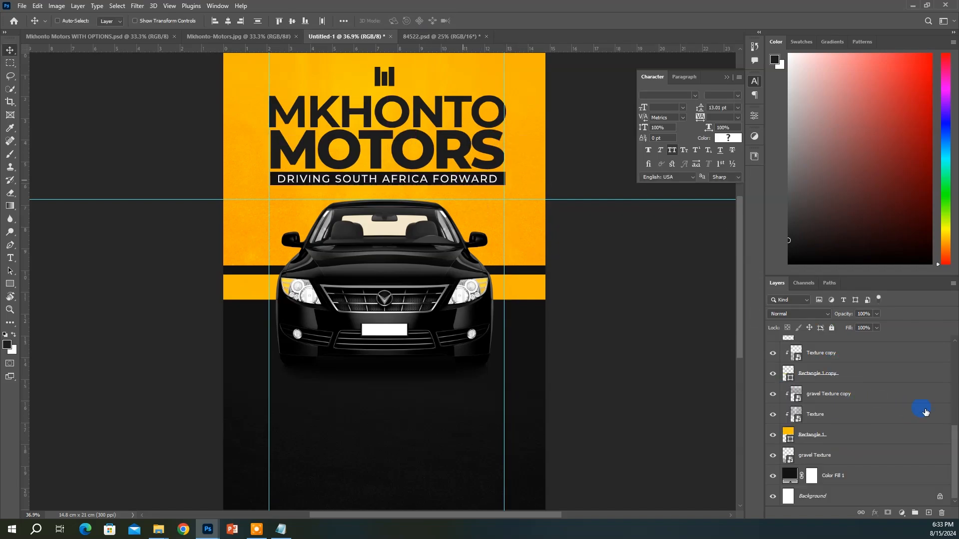
scroll(832, 446, "up", 5)
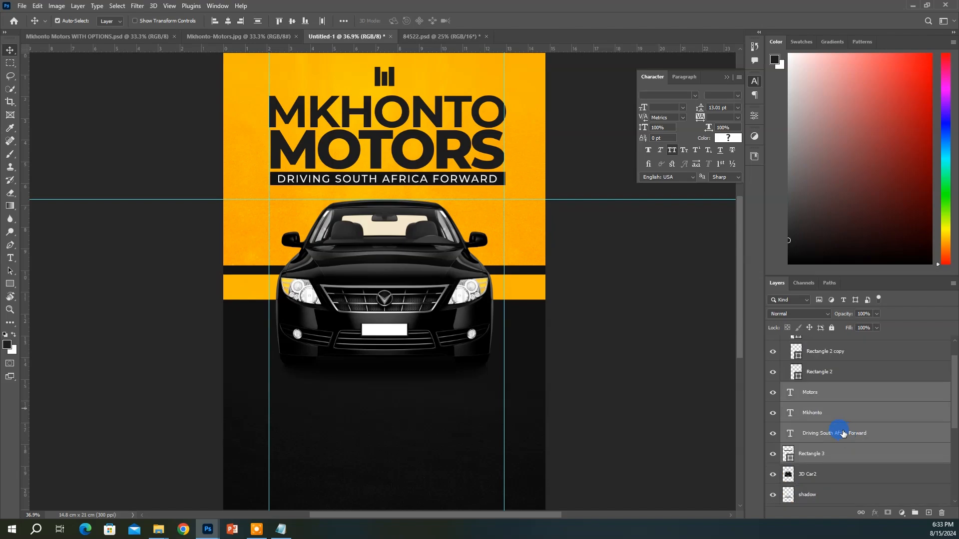
key("ctrl+t")
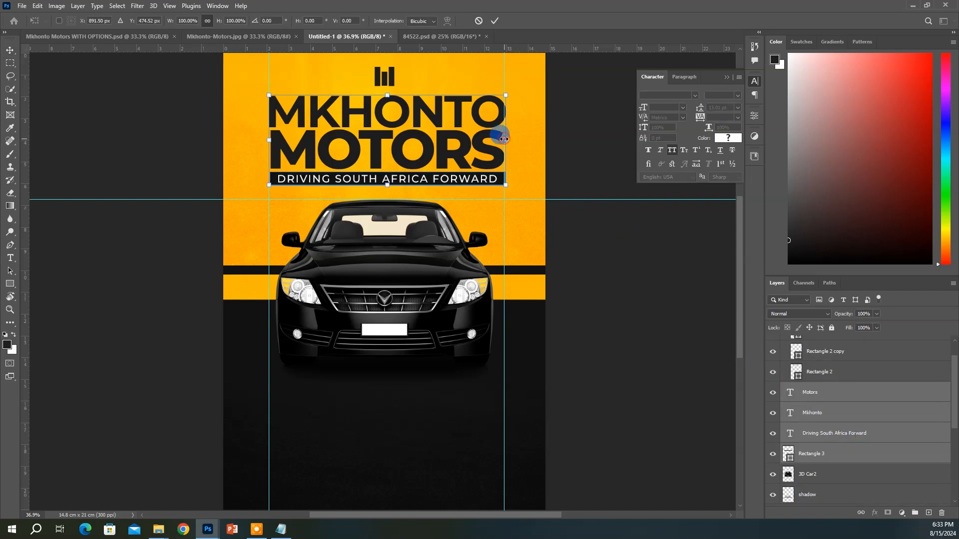
left_click_drag(503, 139, 501, 139)
key("Return")
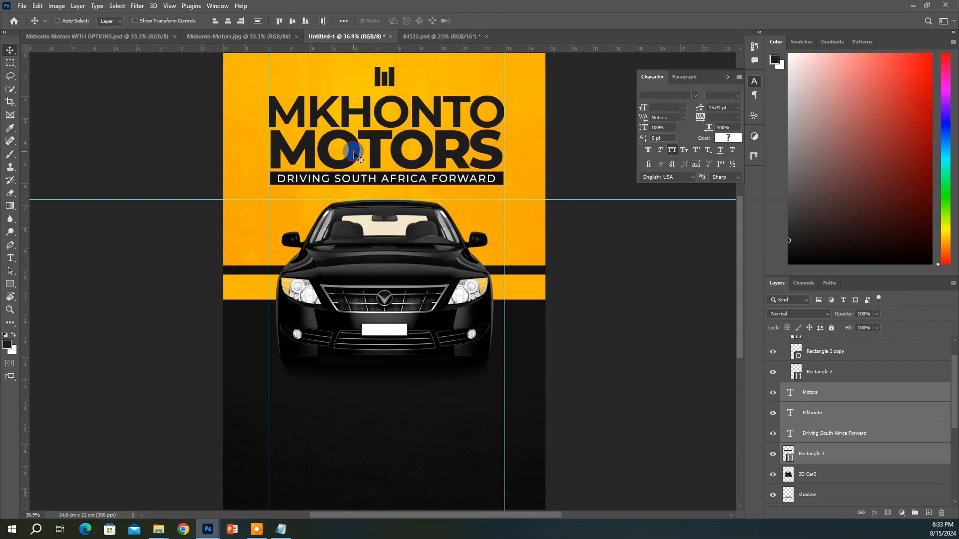
Adjust the MOTORS font size, centre-align its text, and centre it across the flyer
left_click(802, 394)
left_click(667, 108)
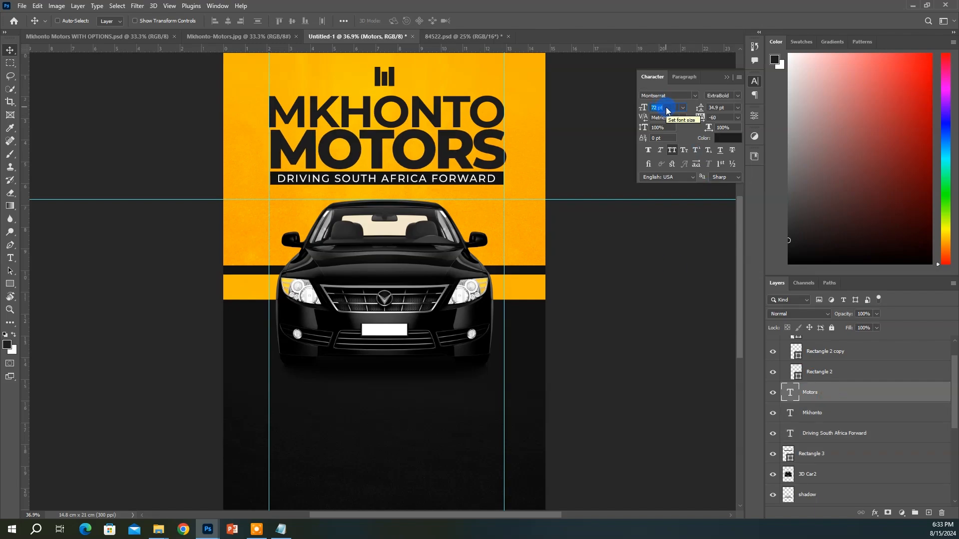
left_click(683, 77)
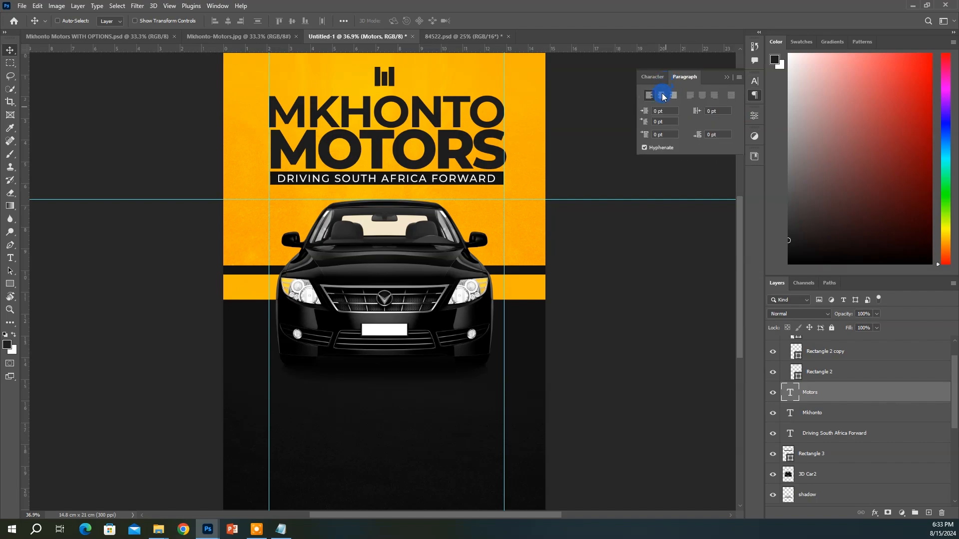
left_click(661, 94)
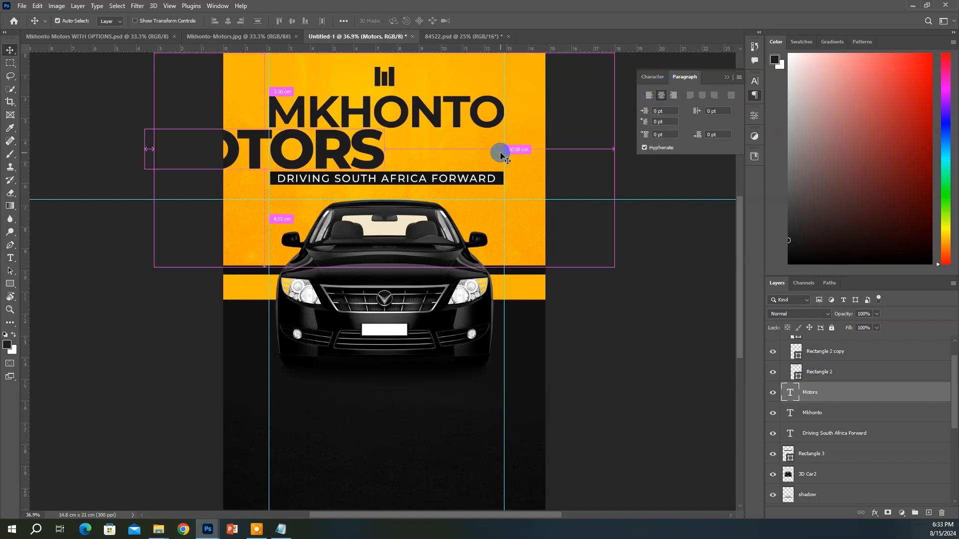
key("ctrl+a")
left_click(228, 21)
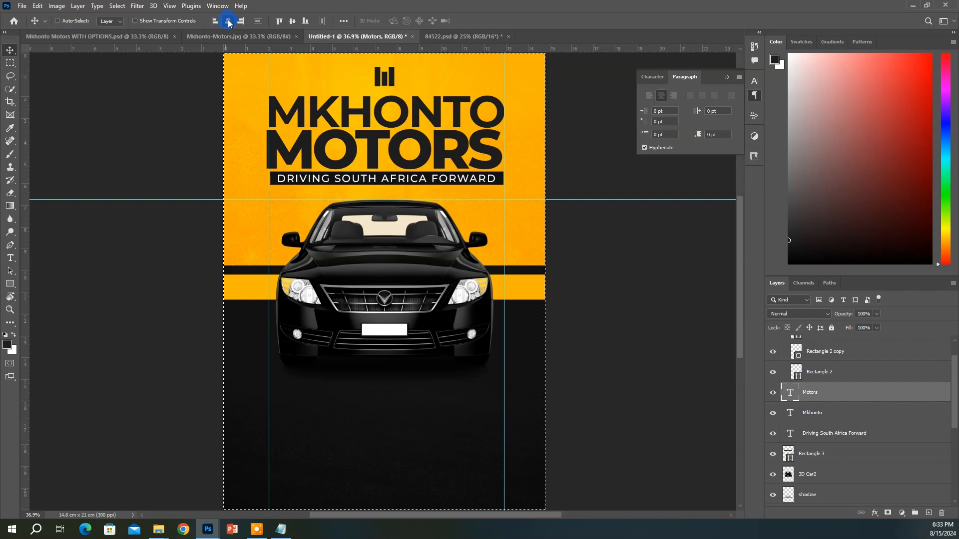
key("shift+Right")
key("shift+Right")
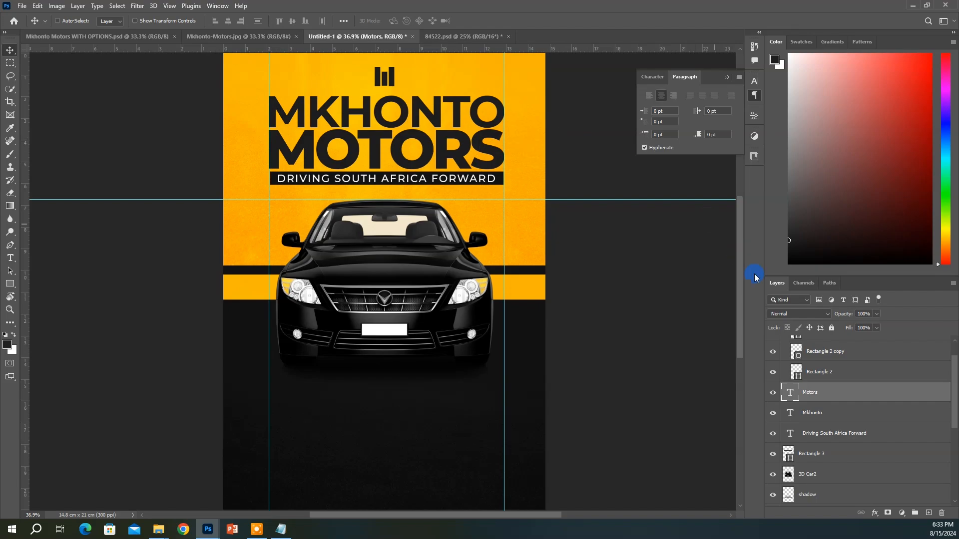
Align the horizontal centres of MOTORS, Mkhonto, the tagline and the banner
left_click(831, 417, "shift")
left_click(829, 435, "shift")
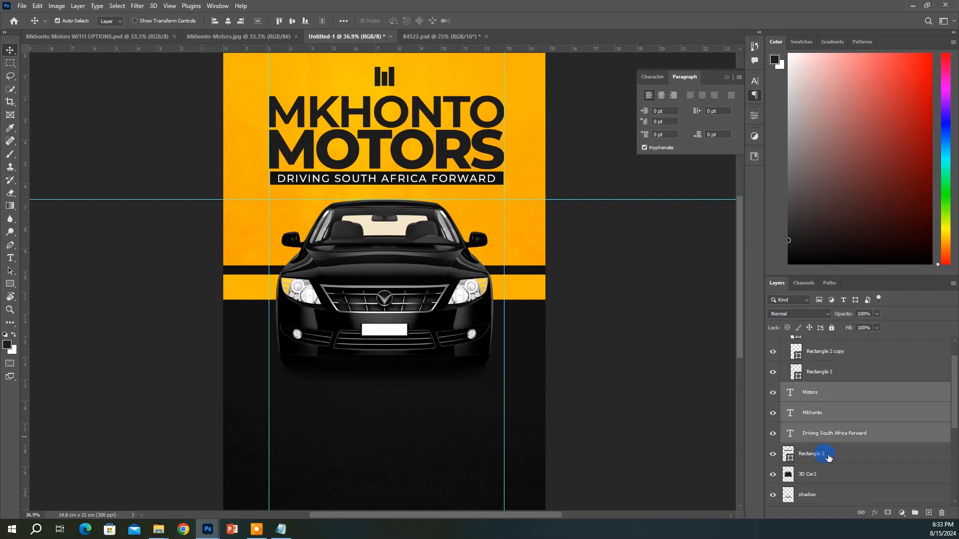
left_click(829, 455, "shift")
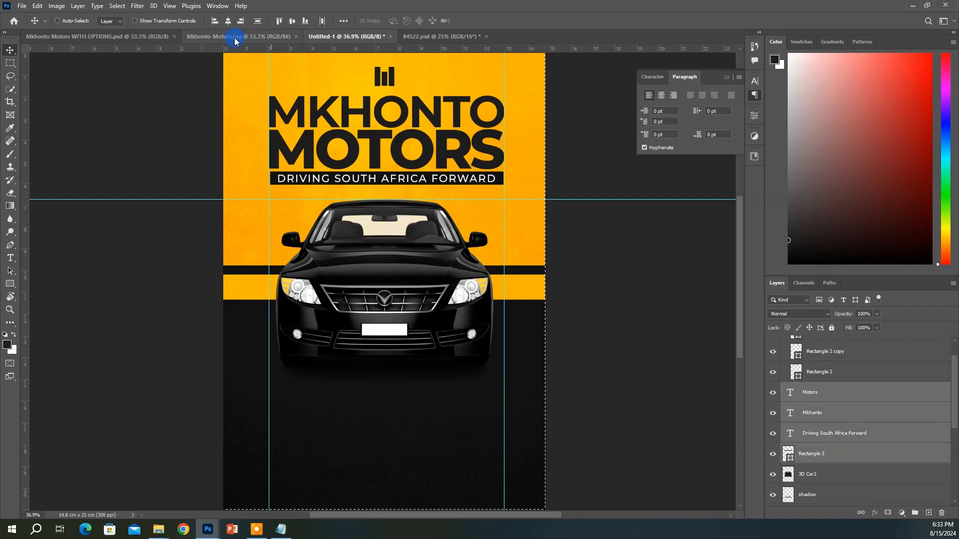
left_click(228, 21)
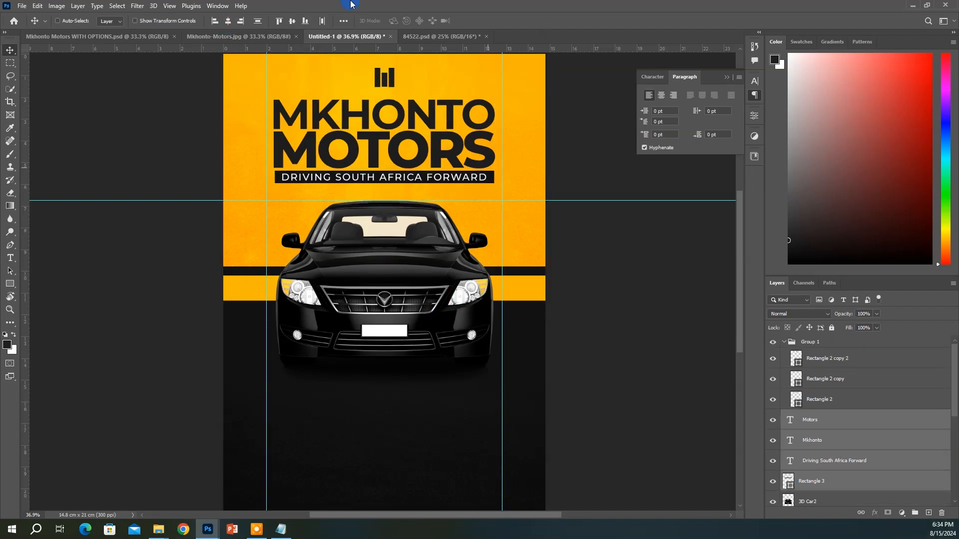
Open the Rectangle.psb stripe file
left_click(21, 6)
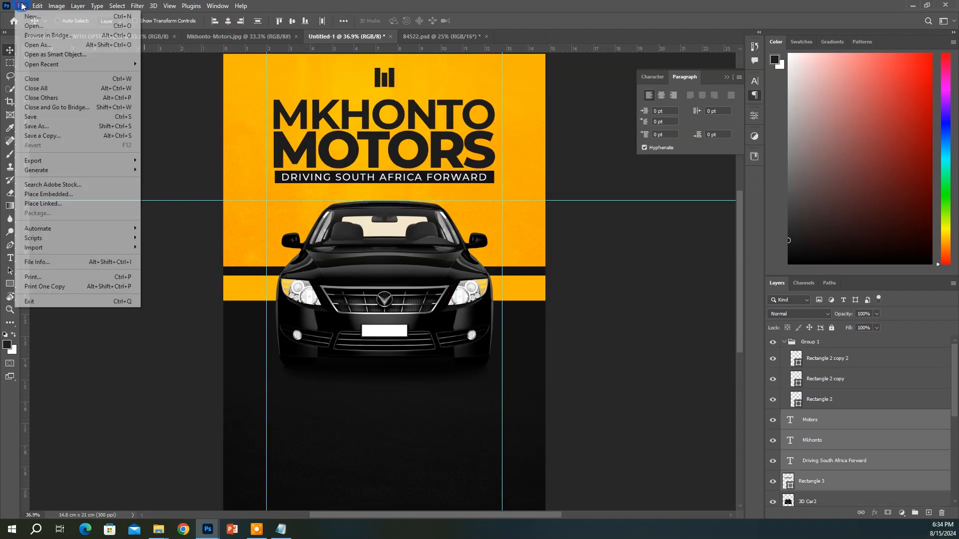
left_click(30, 23)
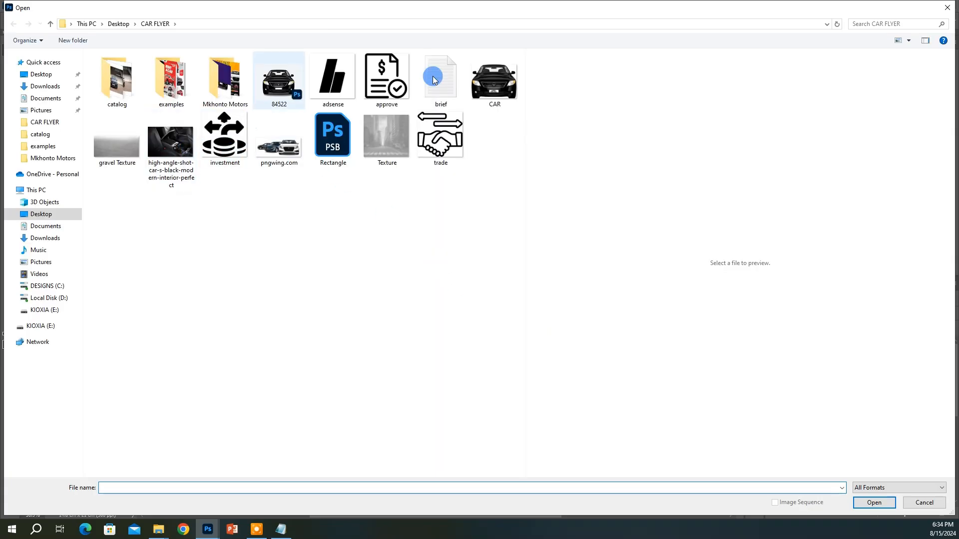
left_click(450, 80)
left_click(342, 149)
double_click(342, 149)
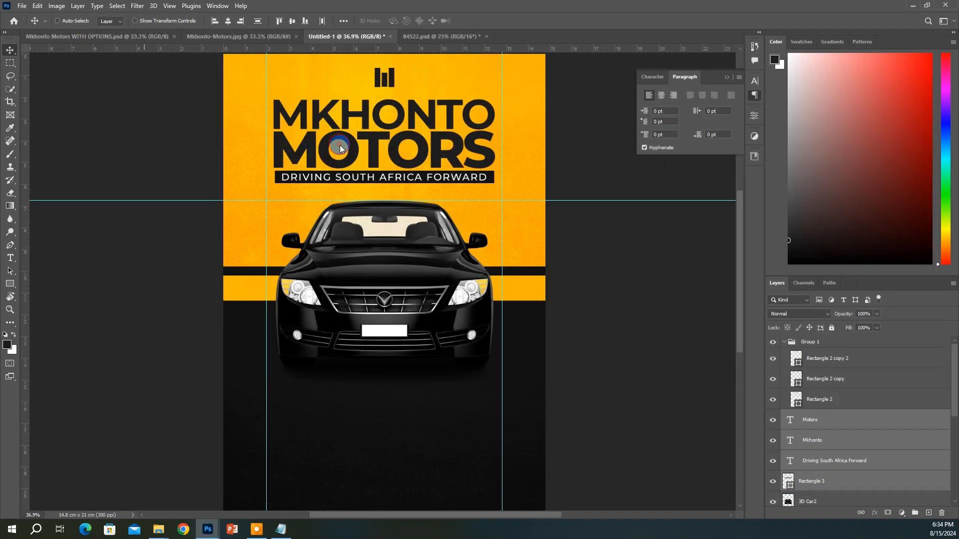
Drag the stripes into Untitled-1 below the car, add a copy to the right, and place both beneath 3D Car2
left_click(790, 351)
left_click(599, 296)
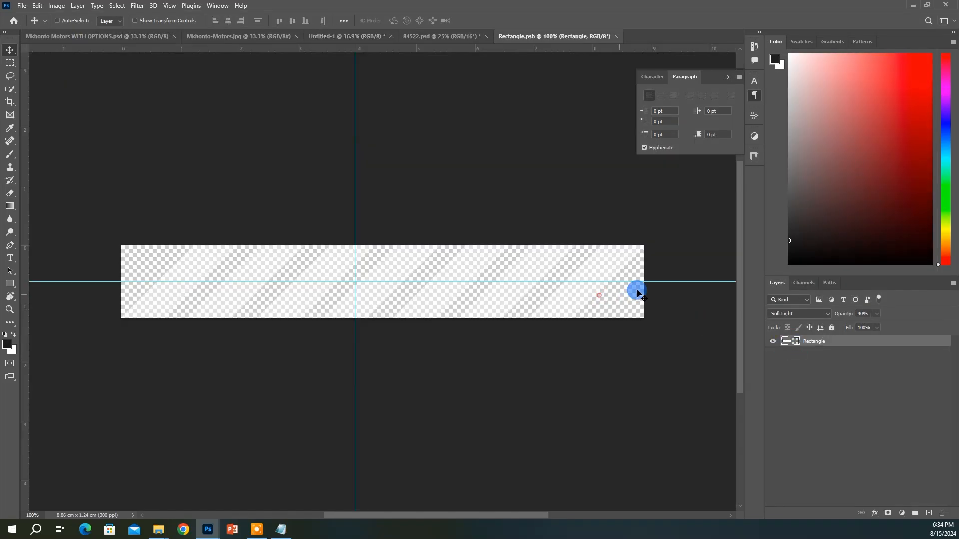
left_click_drag(401, 284, 381, 333)
key("ctrl+shift+bracketright")
left_click_drag(407, 246, 337, 276)
left_click_drag(827, 350, 795, 443)
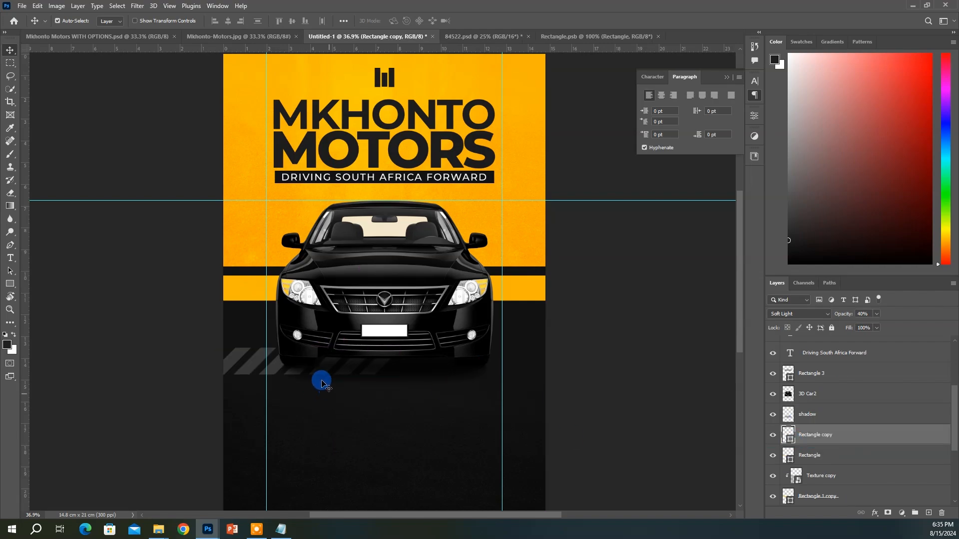
left_click_drag(322, 384, 495, 399)
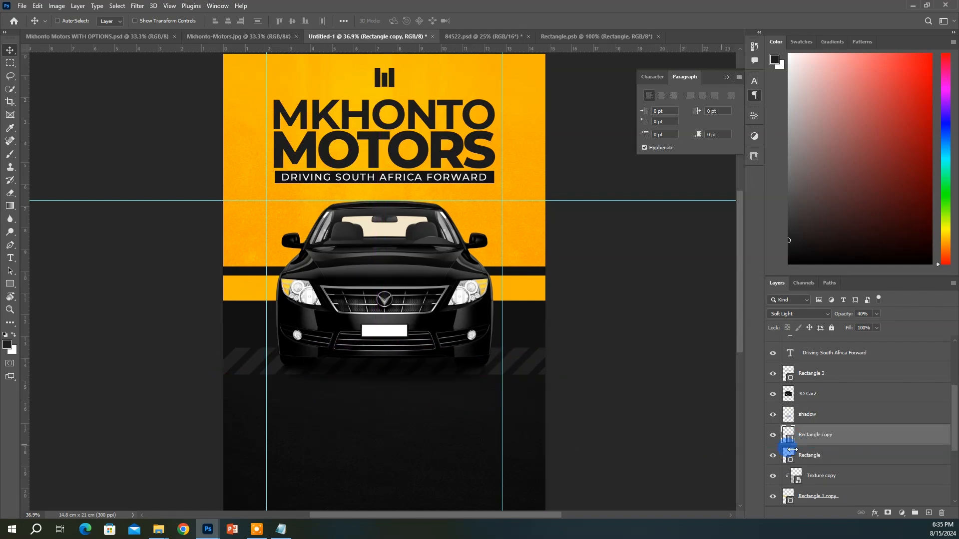
left_click(821, 459, "shift")
Duplicate the gravel Texture layer and set the copy's blend mode to Soft Light
left_click(416, 430)
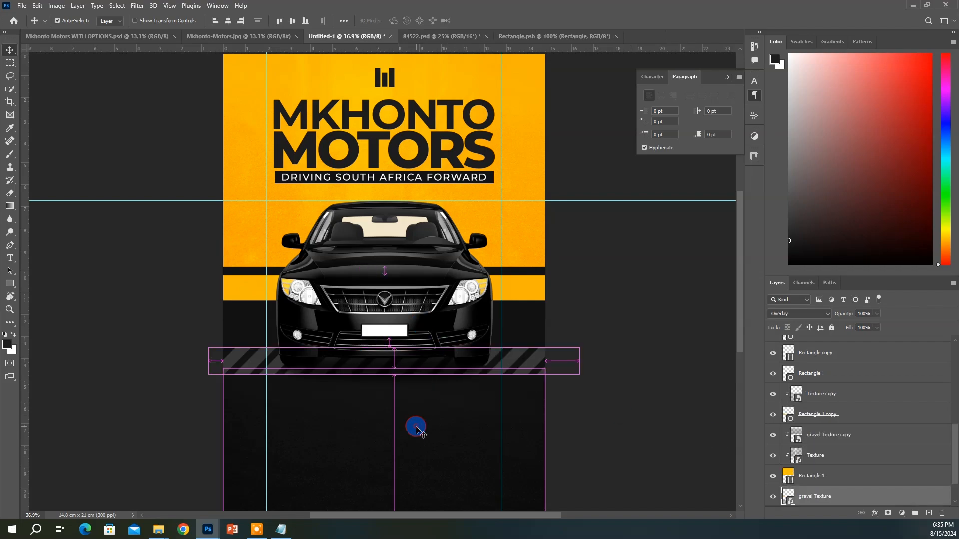
scroll(845, 487, "down", 2)
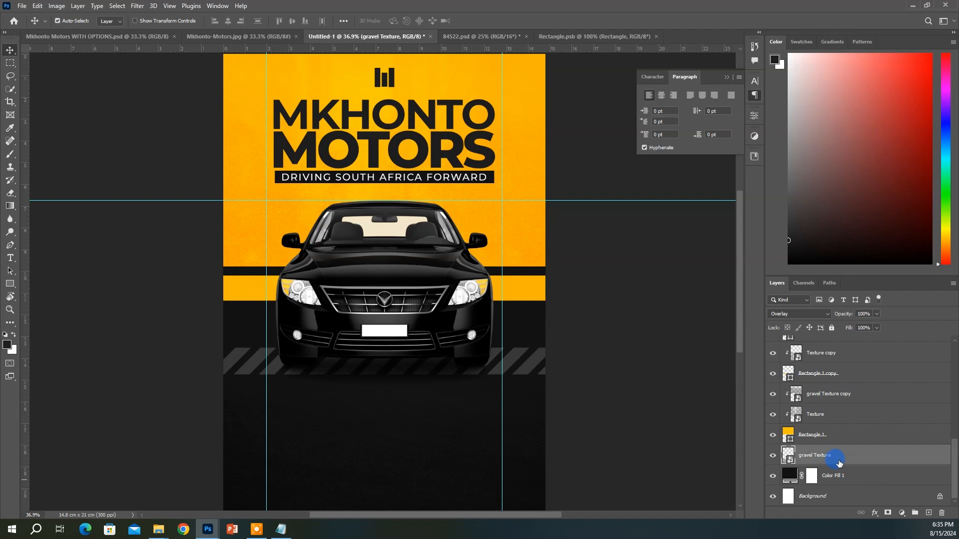
key("ctrl+j")
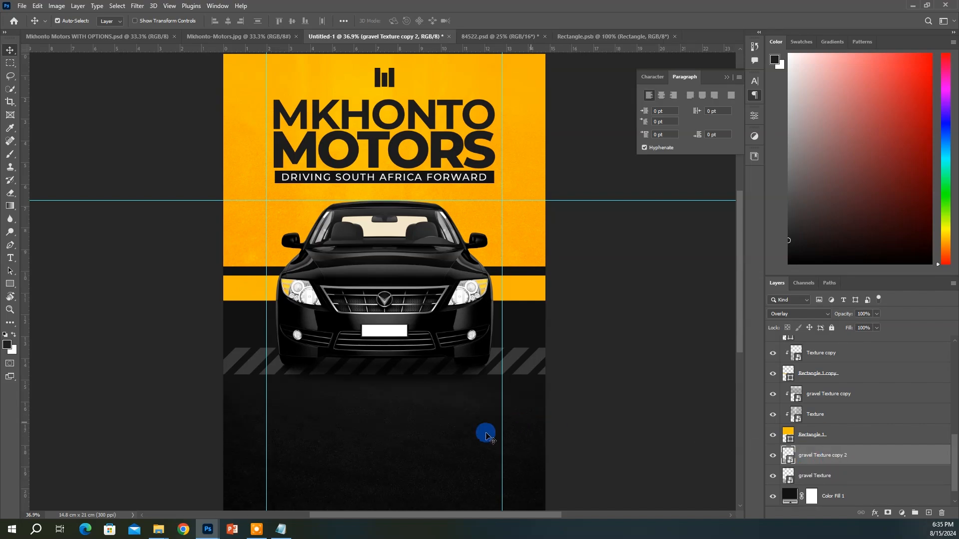
scroll(433, 427, "down", 1)
scroll(435, 429, "up", 1)
scroll(835, 458, "up", 1)
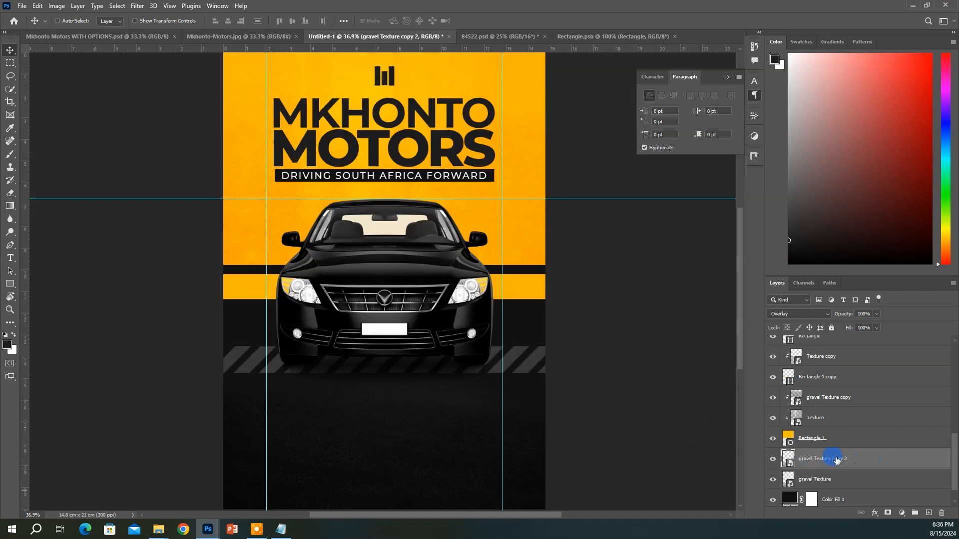
scroll(835, 458, "down", 1)
left_click(799, 314)
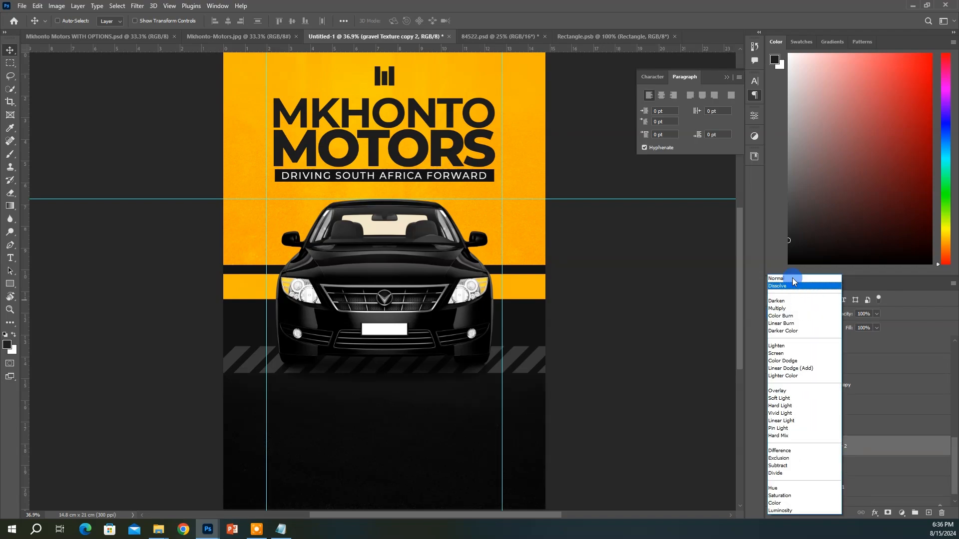
left_click(788, 399)
Change the Color Fill 1 background colour to 0F0F0F and fit the flyer in view
scroll(795, 450, "down", 1)
left_click(793, 473)
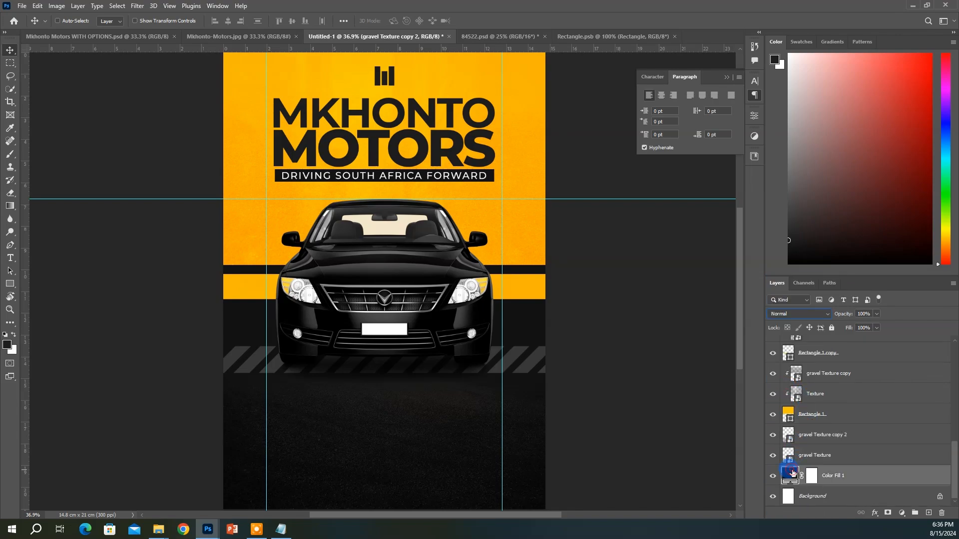
double_click(794, 475)
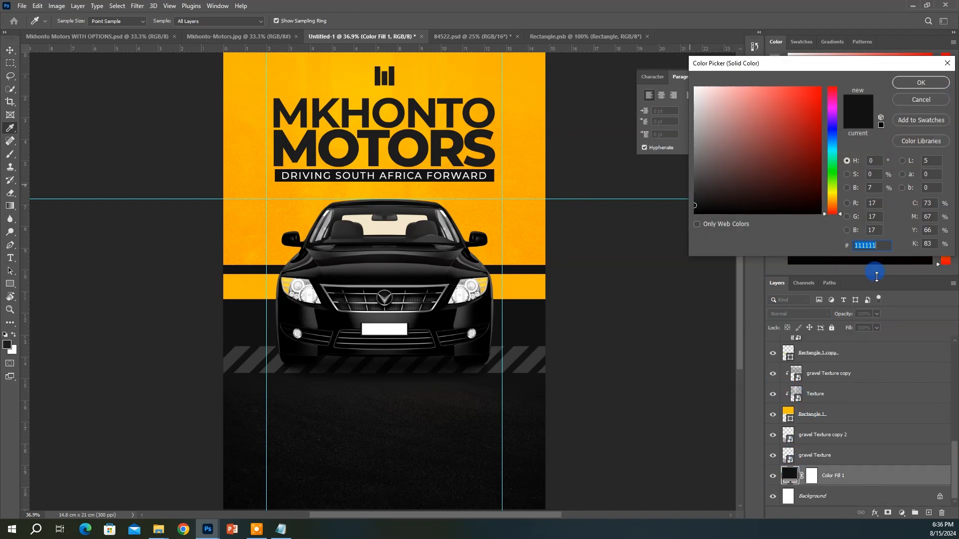
type("0F")
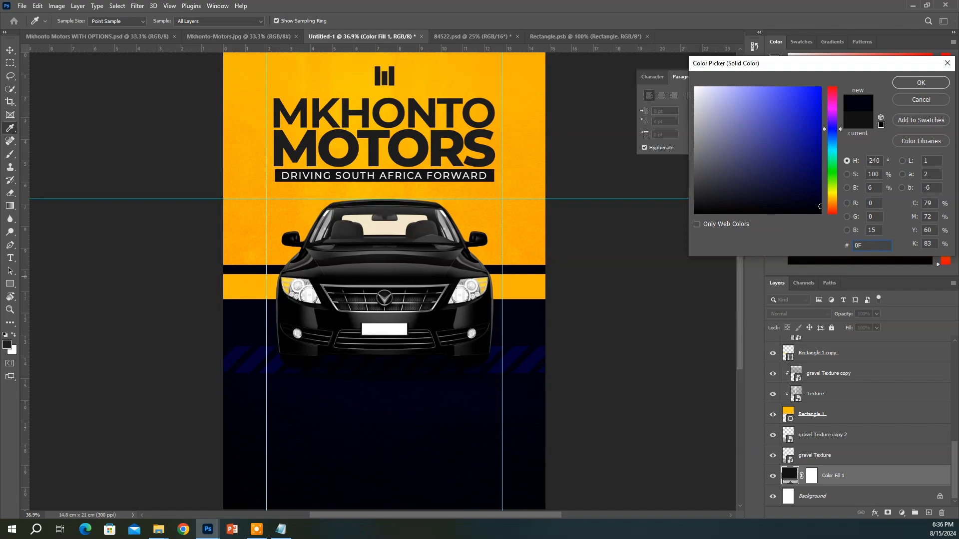
type("0F0F")
key("Return")
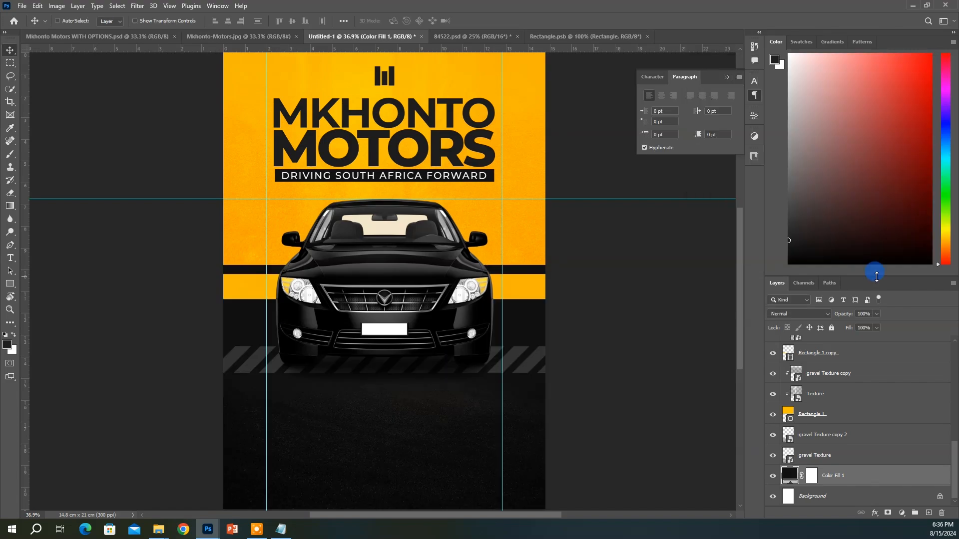
key("ctrl+0")
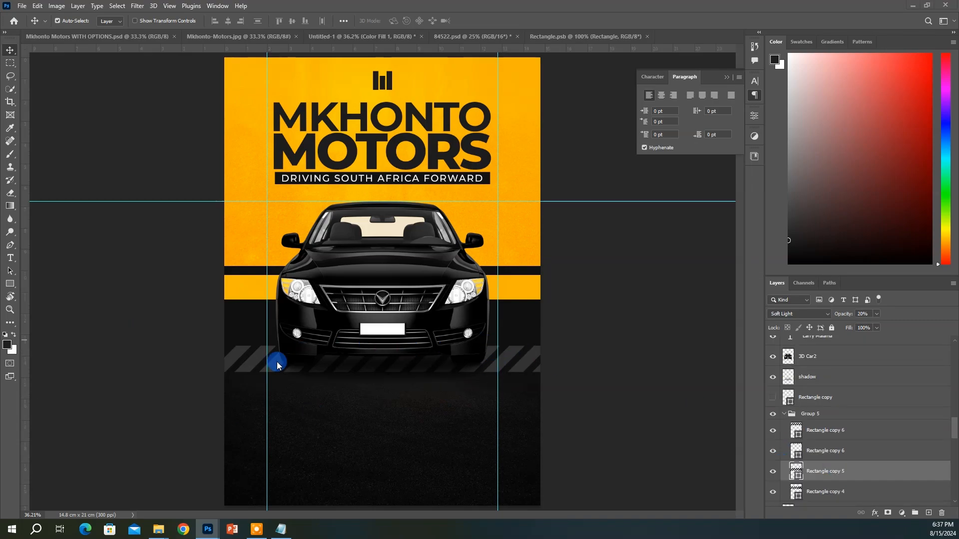
Duplicate the Rectangle copy 2 stripe layer, make it visible, and open its colour settings
left_click(252, 372, "ctrl")
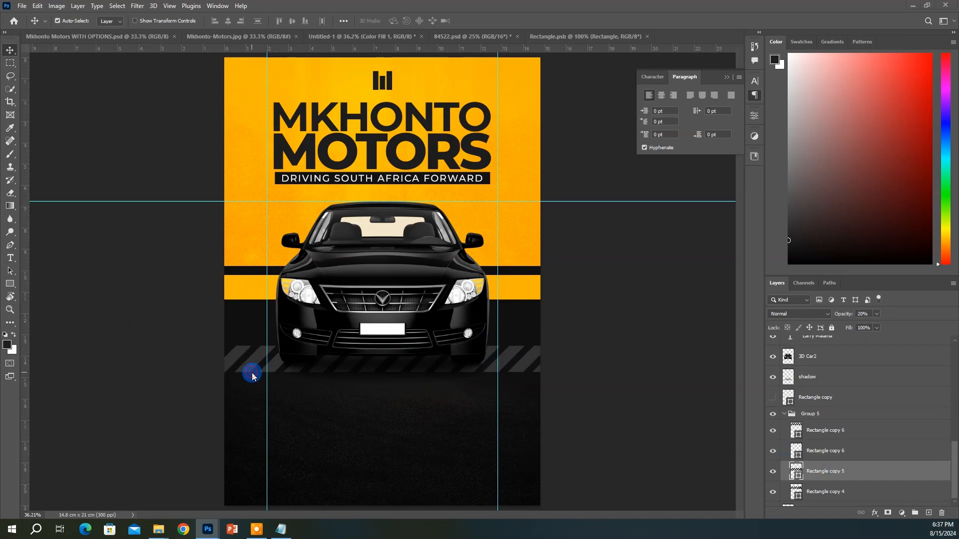
left_click(252, 370)
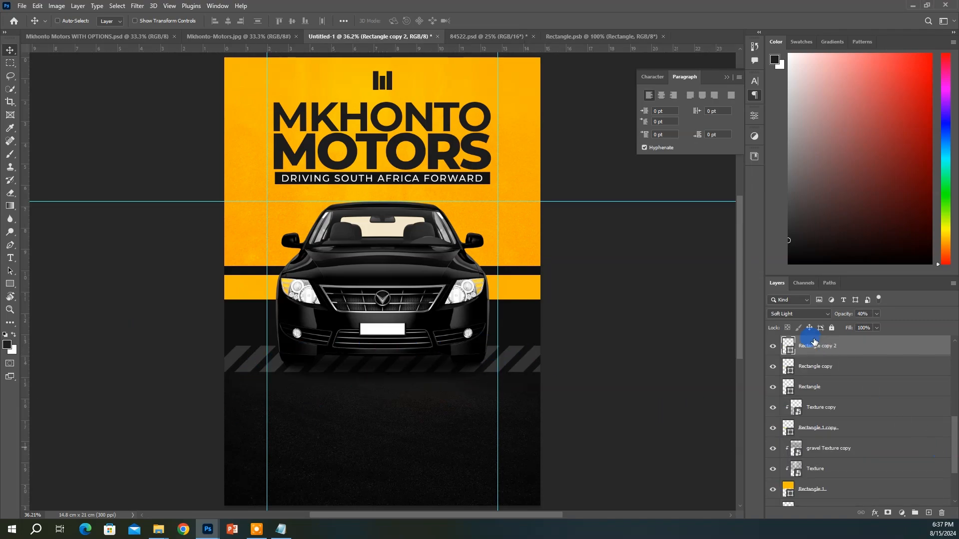
left_click_drag(817, 360, 803, 368)
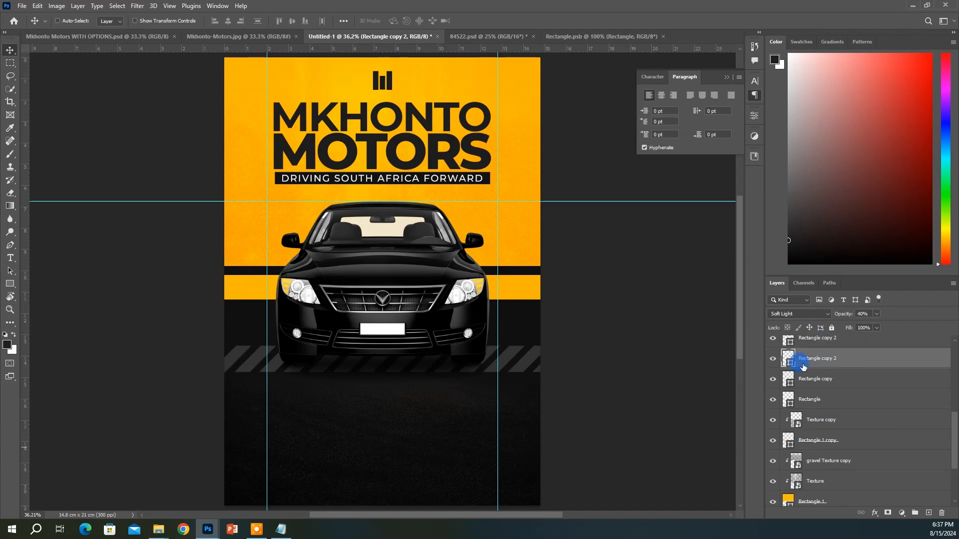
left_click(768, 359)
scroll(804, 369, "up", 1)
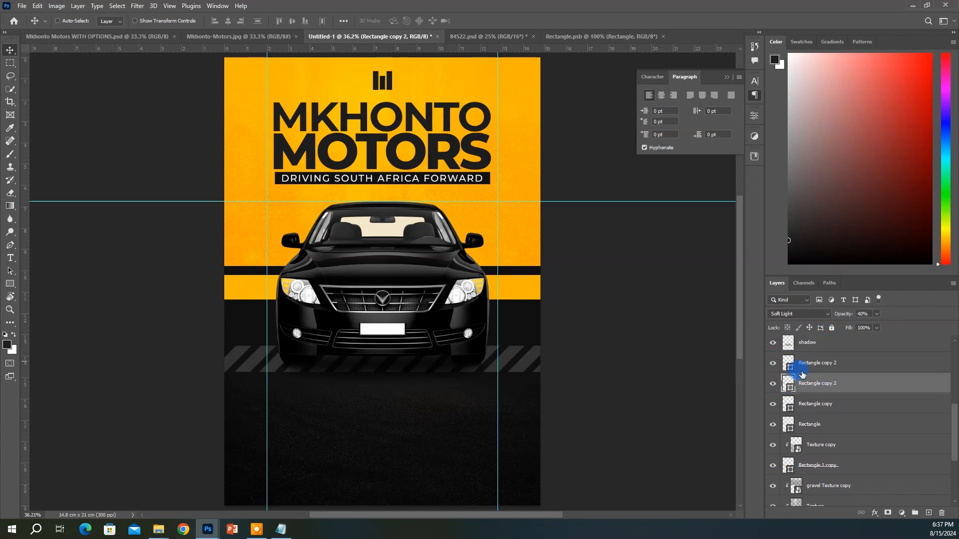
double_click(789, 365)
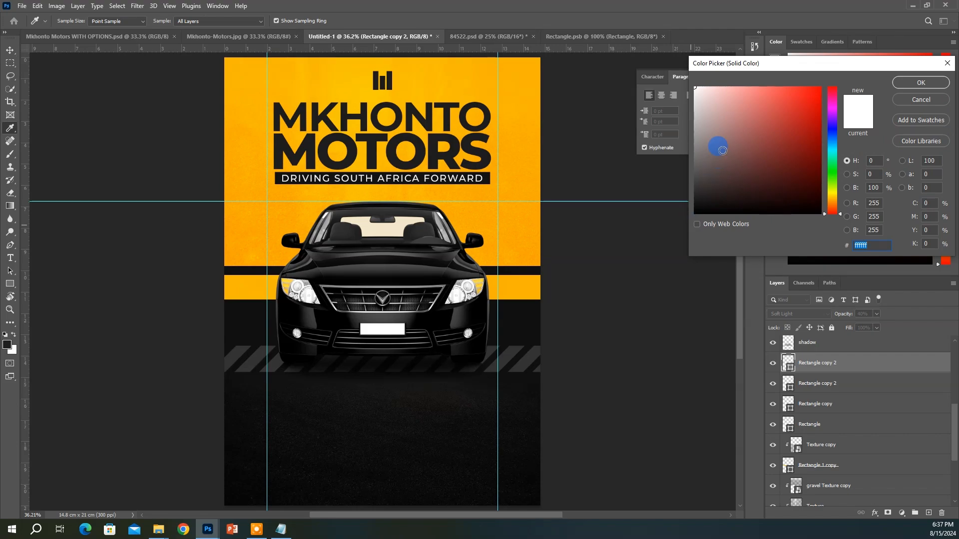
Set the duplicated stripe layer's colour to black 000000
left_click_drag(649, 238, 641, 241)
left_click_drag(697, 200, 811, 142)
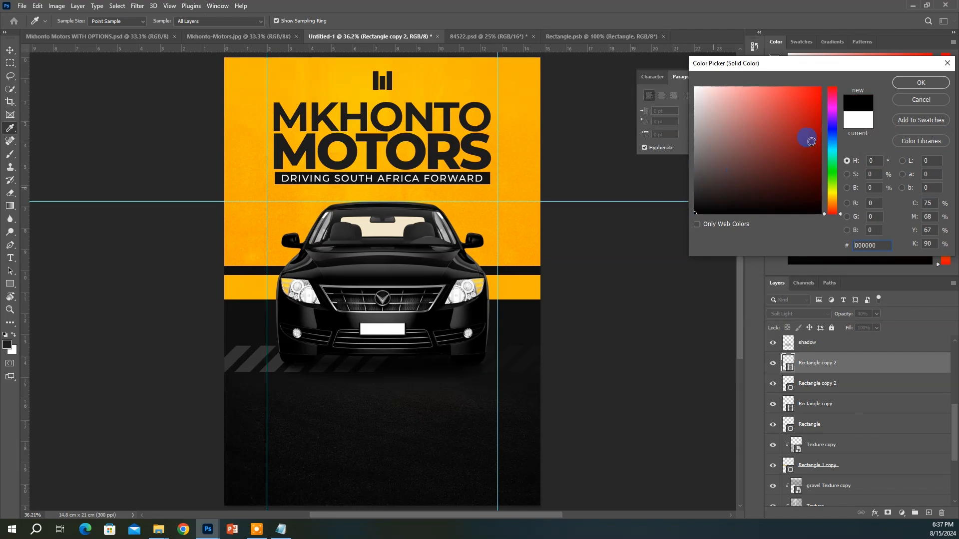
left_click(914, 84)
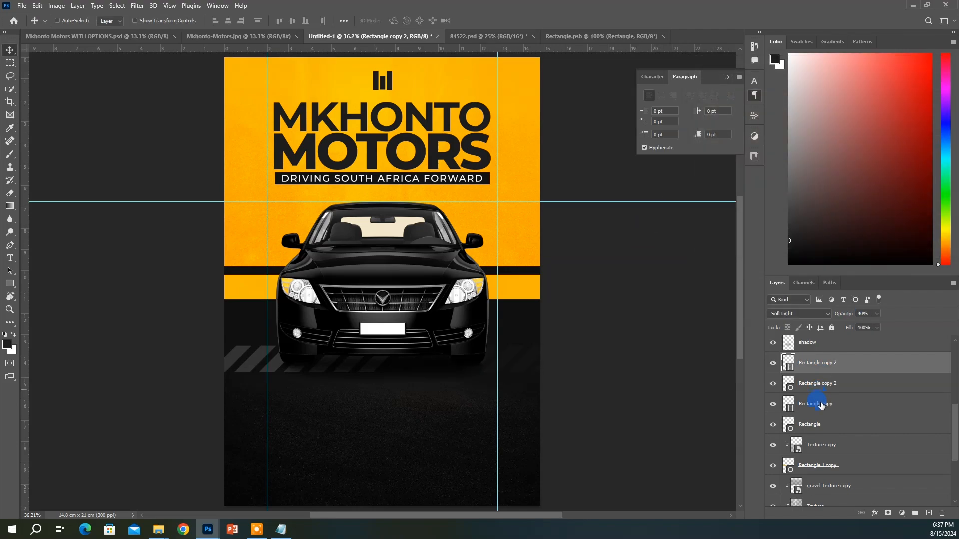
scroll(821, 406, "up", 1)
Move the four Rectangle stripe layers below gravel Texture copy 2 and shift that texture slightly
left_click(810, 438, "shift")
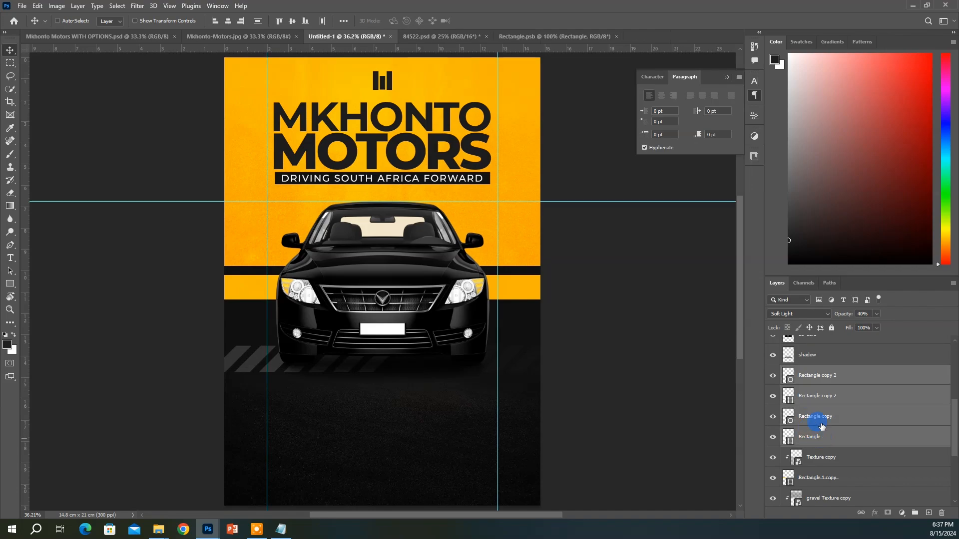
left_click_drag(817, 382, 810, 447)
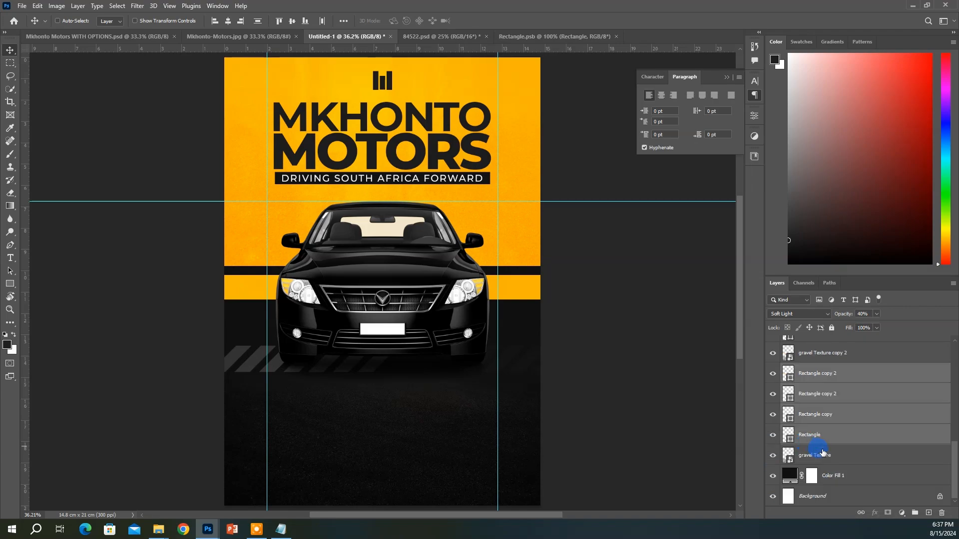
left_click(817, 359)
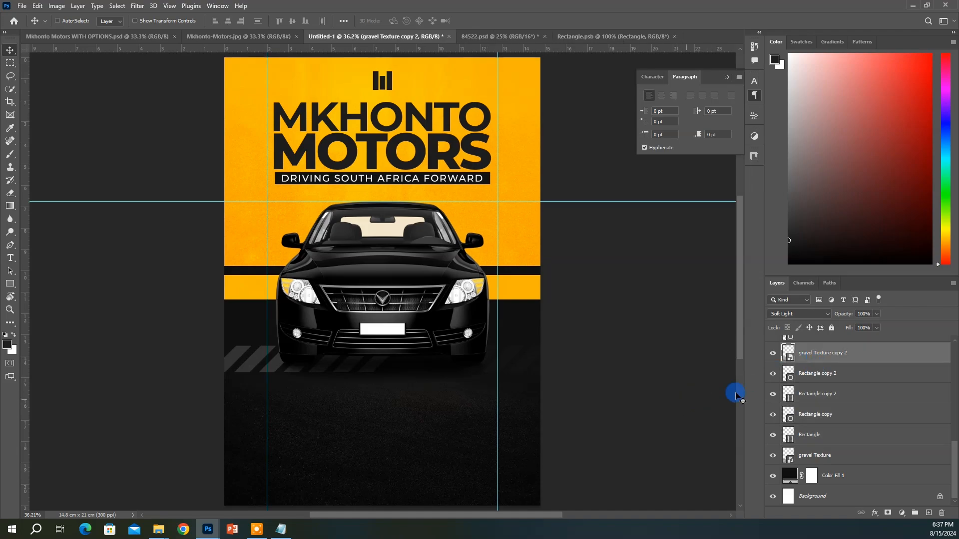
mouse_move(435, 429)
left_mouse_down()
mouse_move(439, 358)
mouse_move(448, 426)
mouse_move(434, 422)
left_mouse_up()
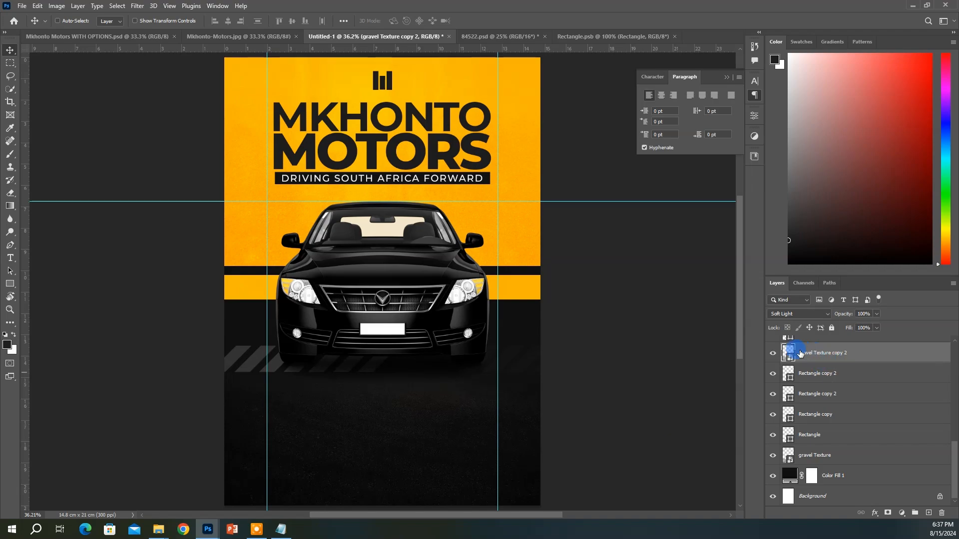
scroll(818, 391, "up", 1)
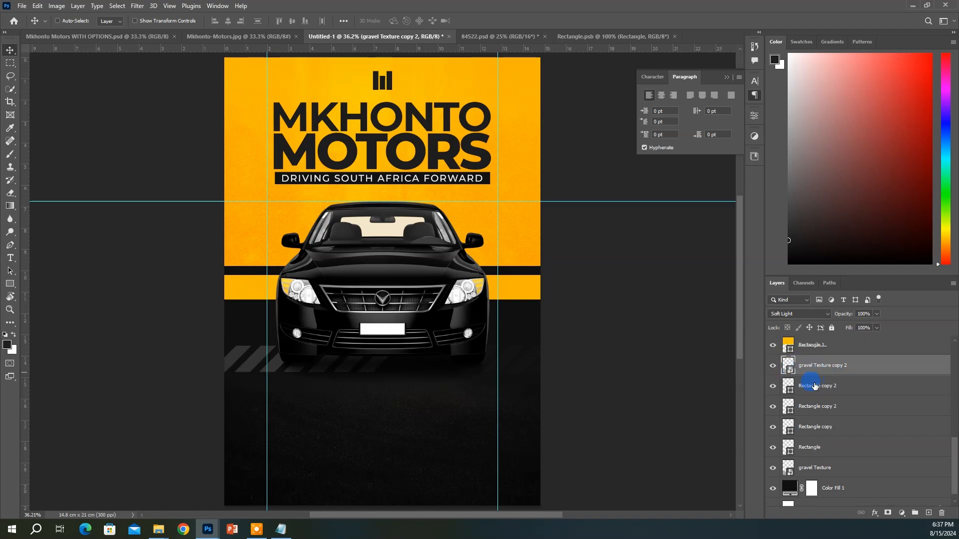
left_click(817, 352)
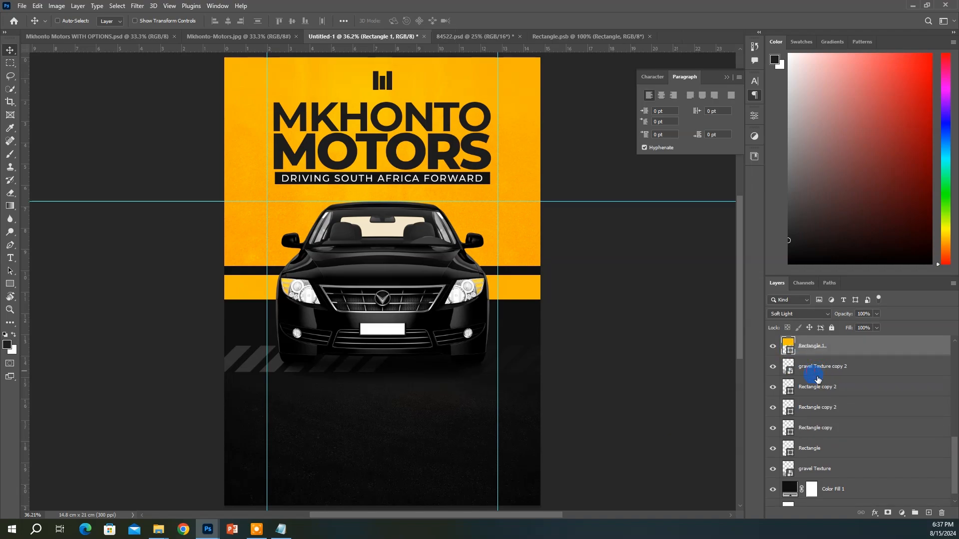
left_click(816, 373)
left_click(816, 388)
Add a 0E0E0E Solid Color fill layer and place it beneath the stripe layers
left_click(902, 513)
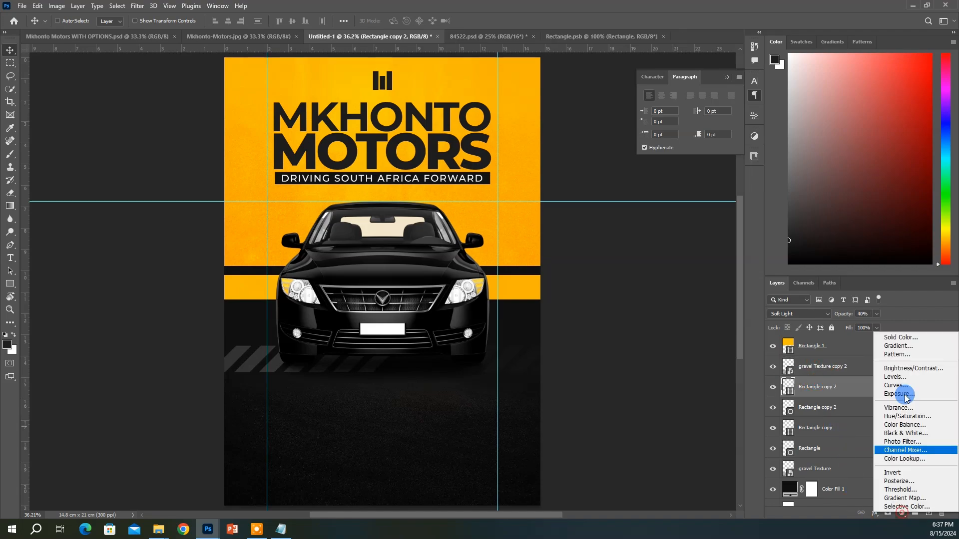
left_click(917, 342)
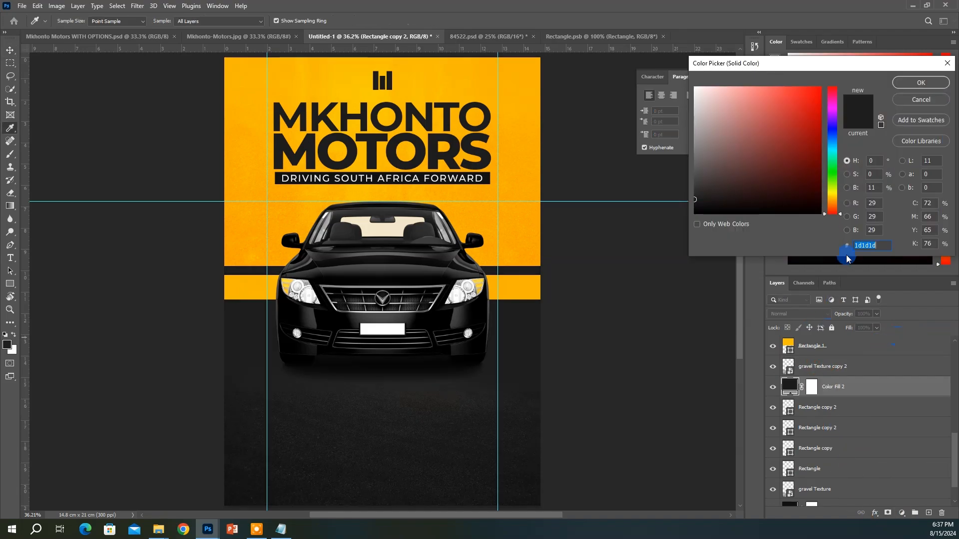
left_click_drag(683, 202, 668, 208)
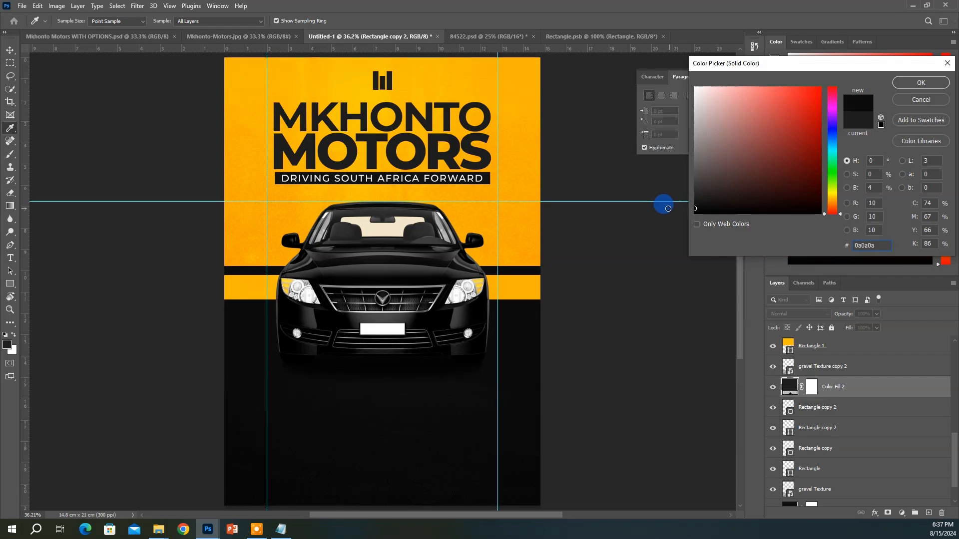
left_click(919, 84)
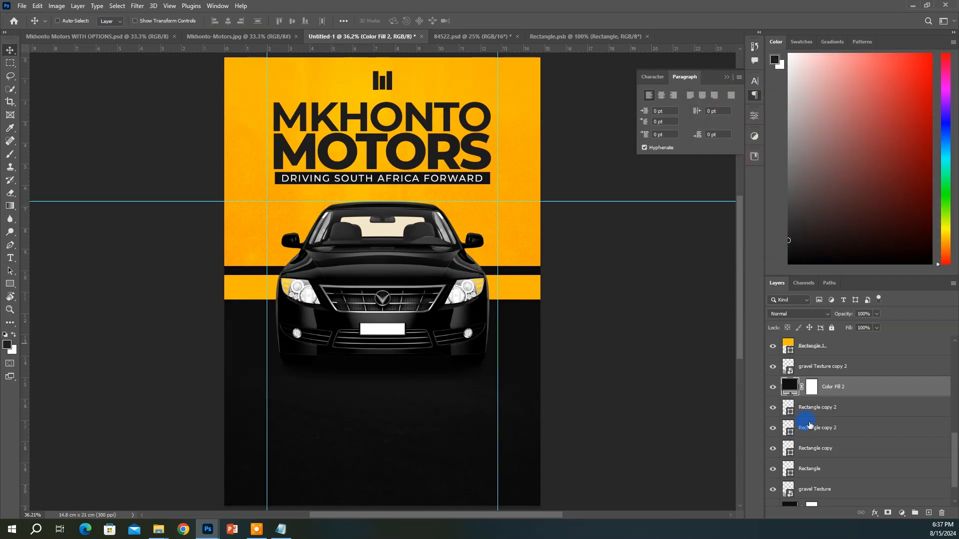
left_click_drag(842, 388, 846, 478)
left_click(525, 363, "ctrl")
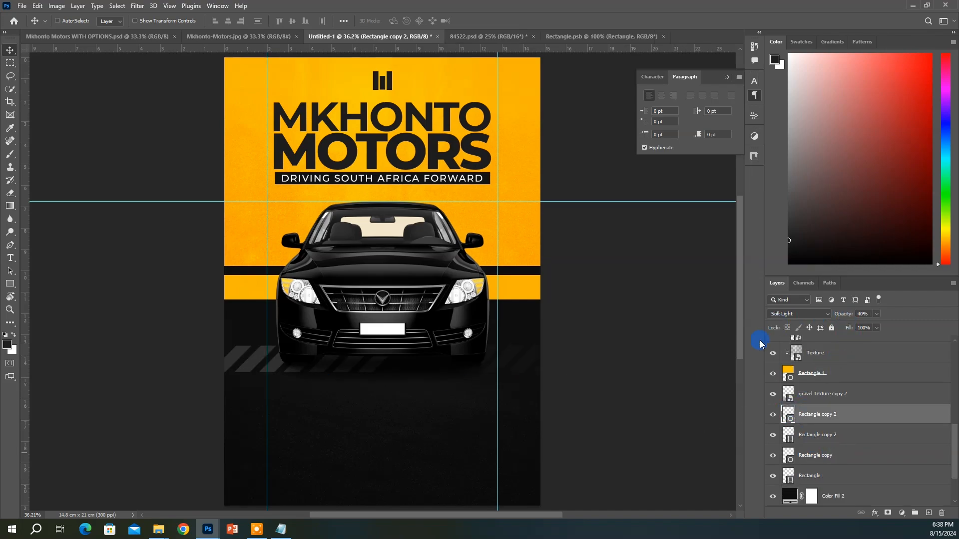
Change the upper Rectangle copy 2 stripe colour to pure black 000000
left_click(826, 439)
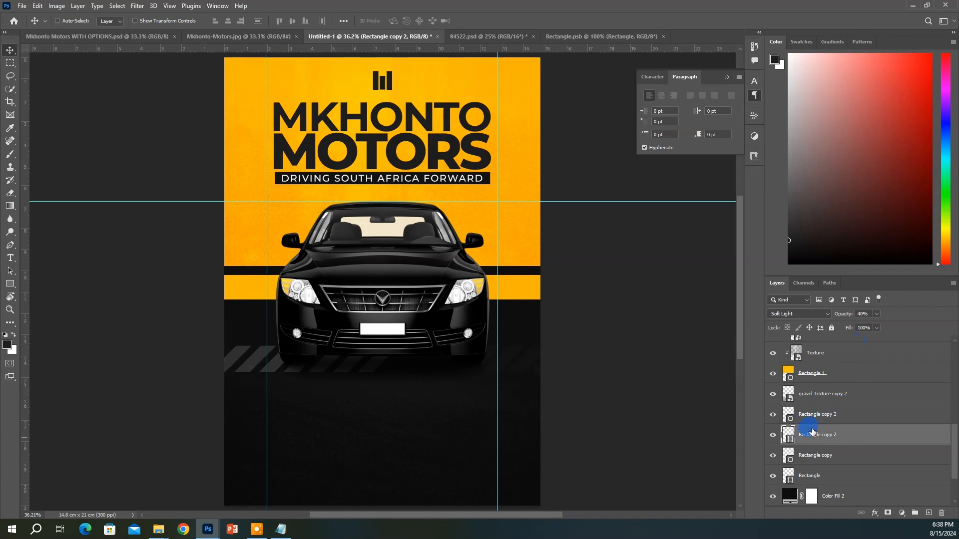
double_click(795, 421)
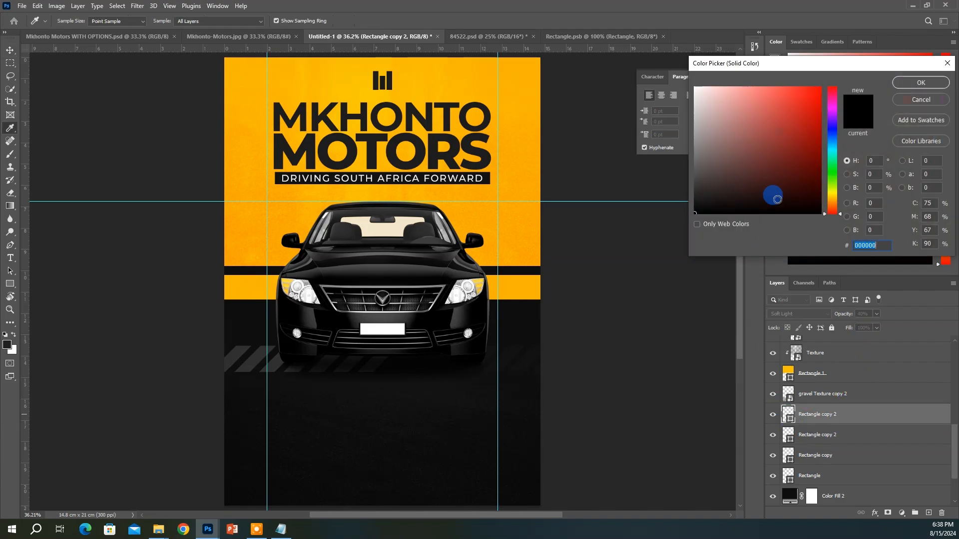
left_click(639, 251)
left_click(706, 202)
key("Return")
key("v")
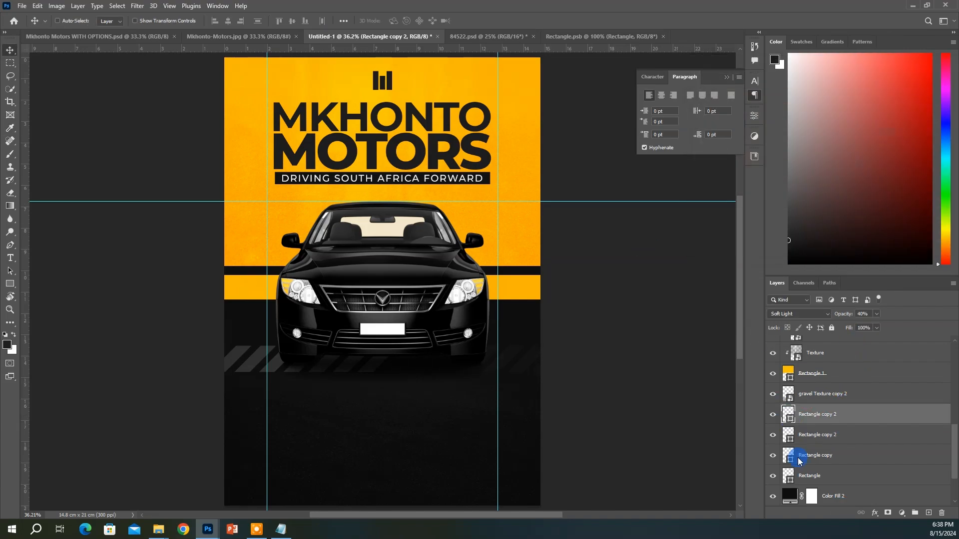
scroll(853, 492, "down", 3)
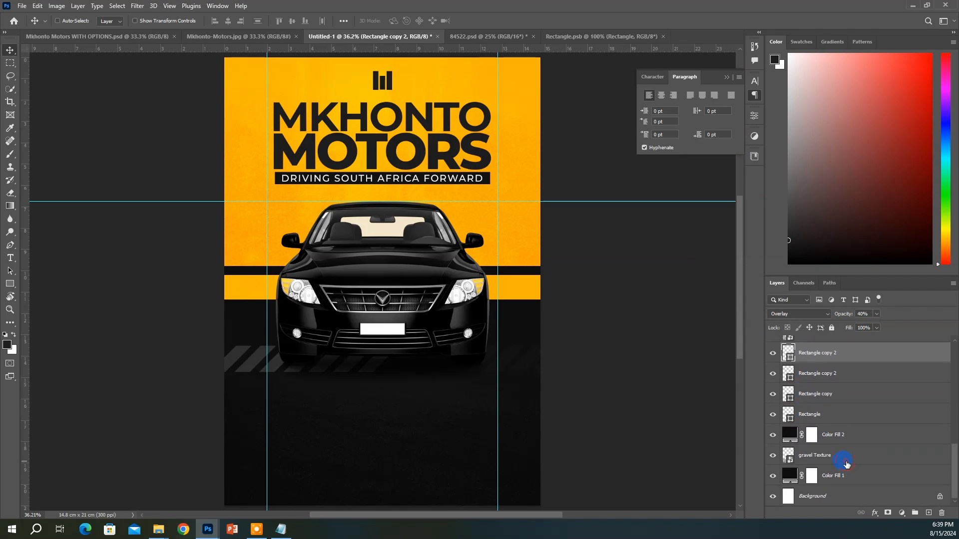
Duplicate the gravel Texture layer higher in the stack and stretch the copy upward toward the car
left_click(846, 465)
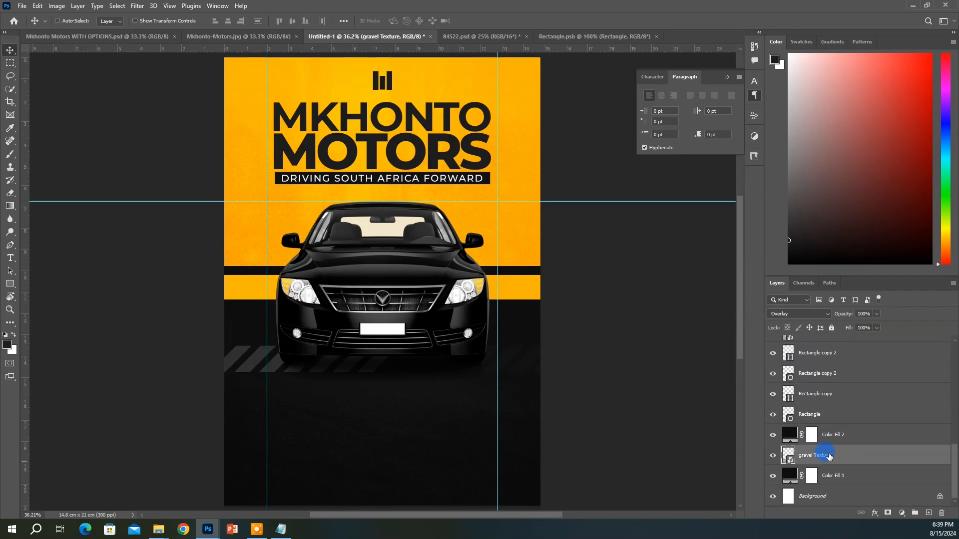
left_click_drag(829, 456, 817, 372)
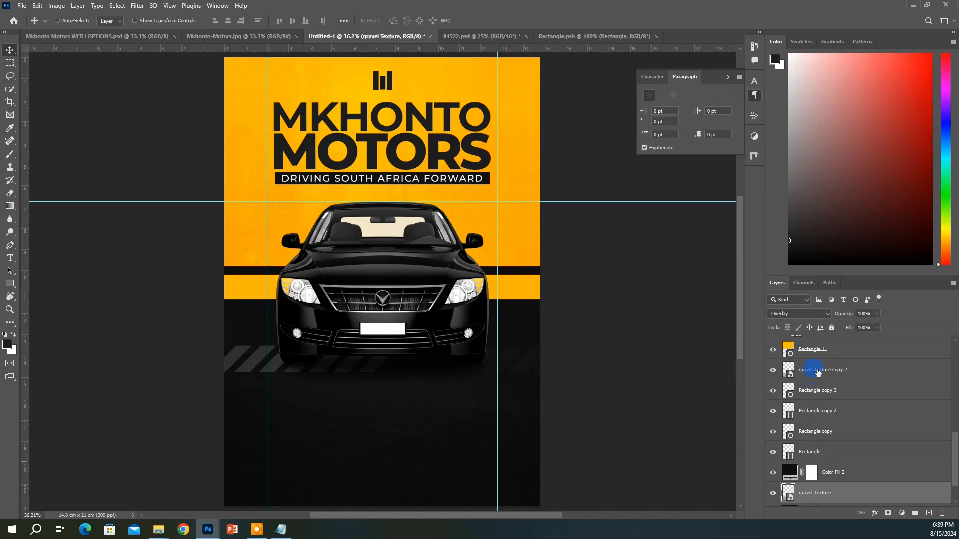
left_click(818, 372)
key("ctrl+t")
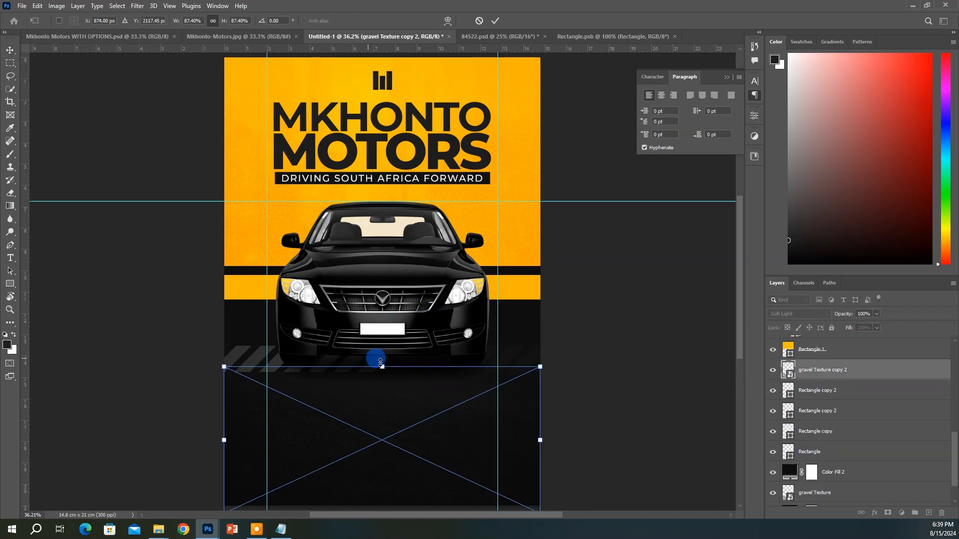
left_click_drag(380, 361, 400, 263)
key("Return")
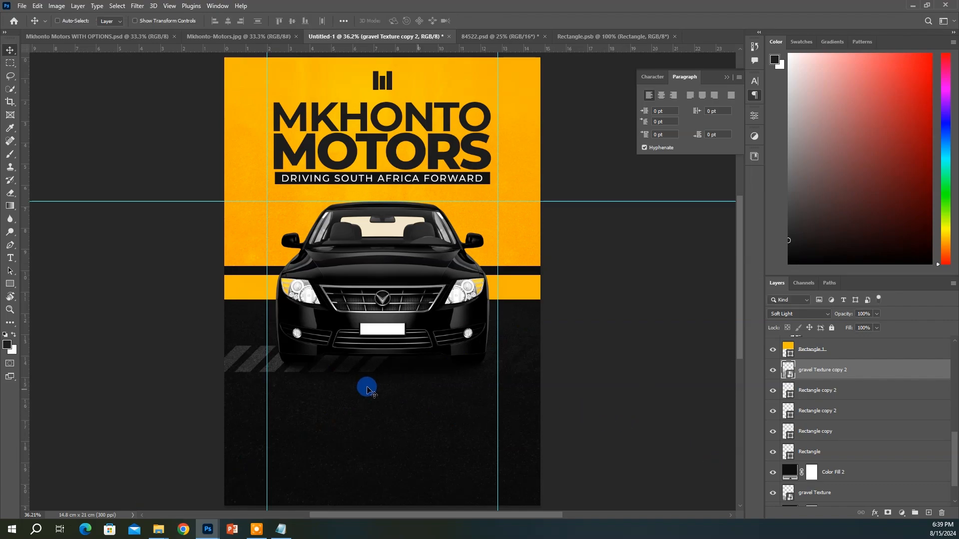
left_click(792, 473)
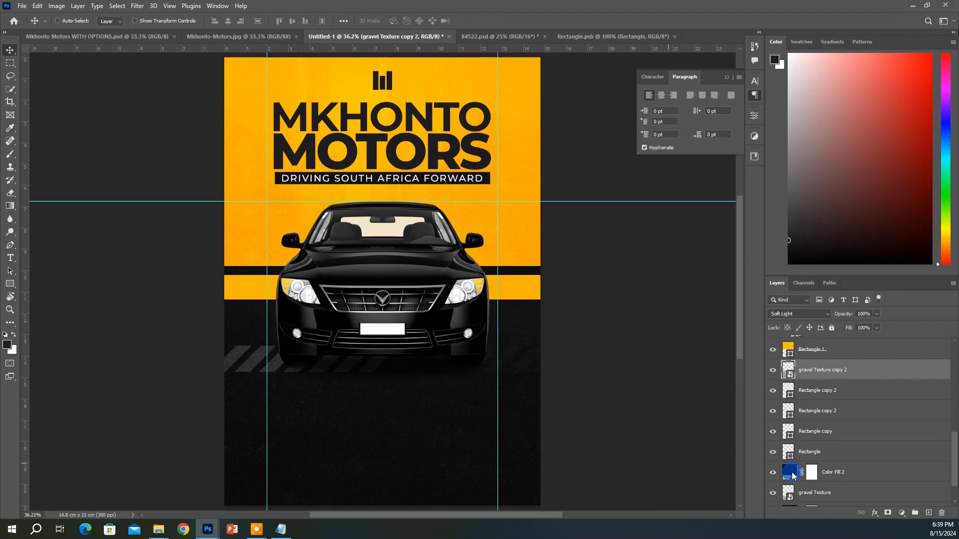
Go through the Rectangle stripe layers and make the upper Rectangle copy 2 visible again
left_click(809, 397)
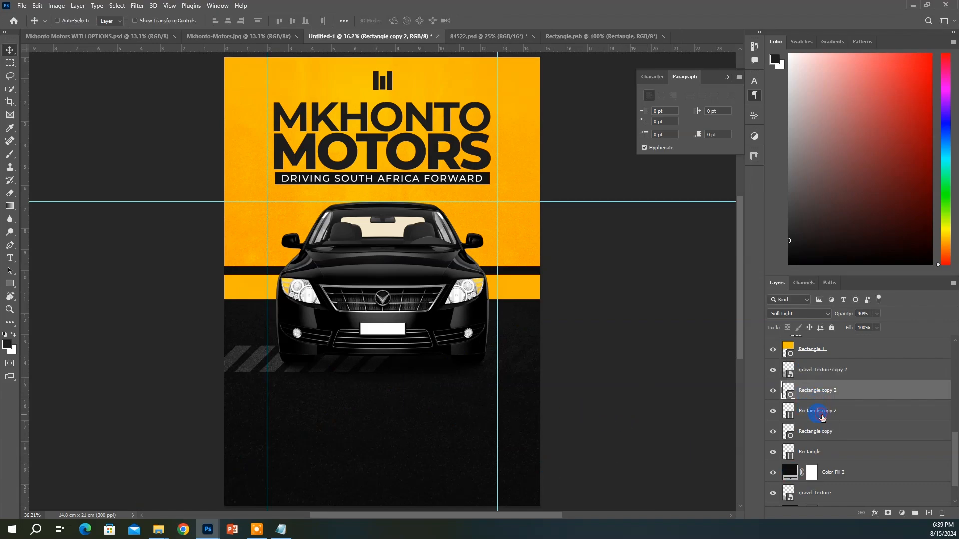
left_click(822, 419)
left_click(823, 431)
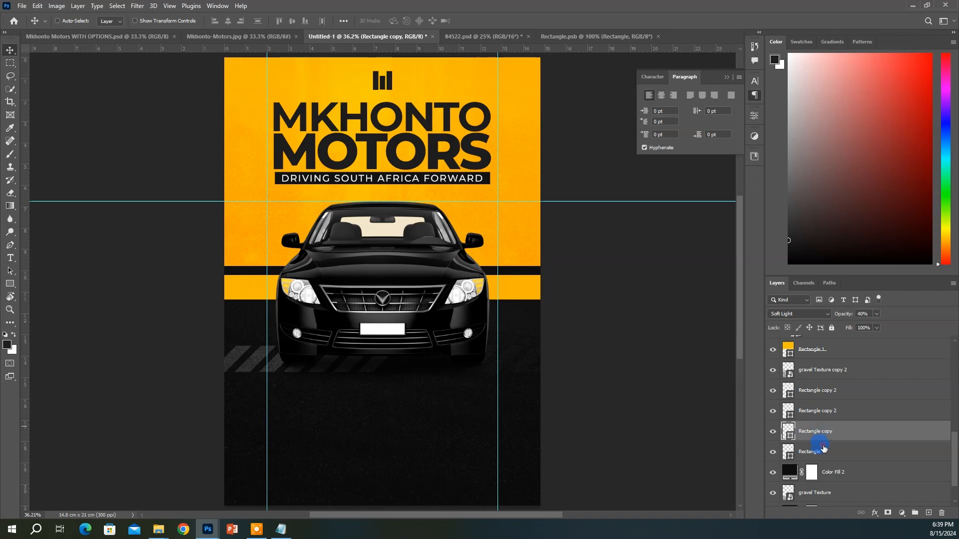
left_click(824, 448)
left_click(821, 433)
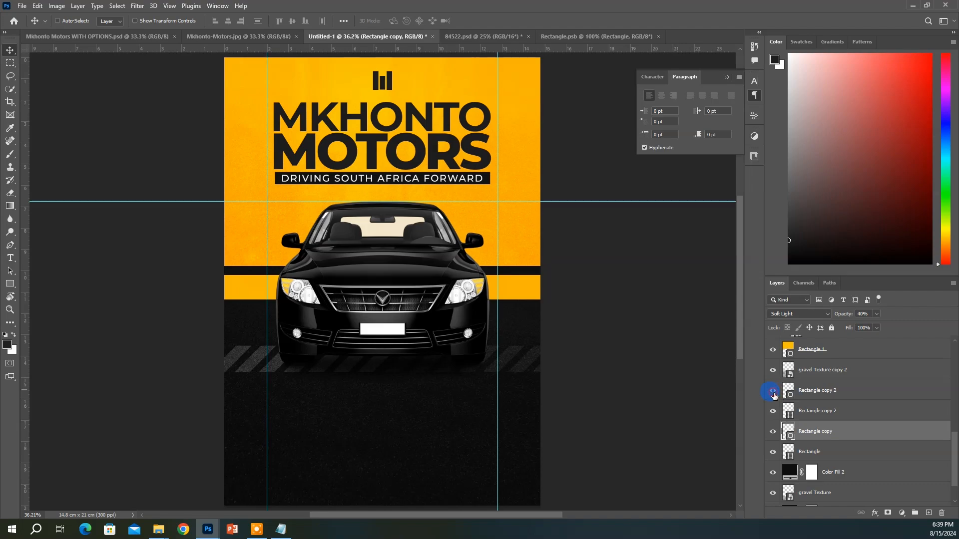
left_click(773, 393)
Fill the upper Rectangle copy 2 stripes with white (ffffff) and select all four Rectangle layers
left_click(814, 394)
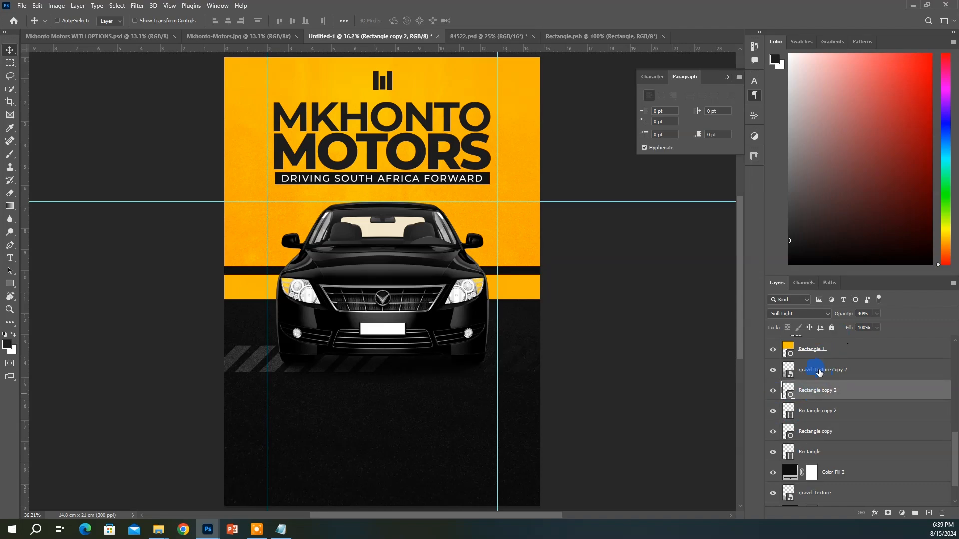
double_click(788, 391)
mouse_move(727, 167)
left_mouse_down()
mouse_move(691, 143)
mouse_move(665, 100)
mouse_move(609, 69)
mouse_move(596, 100)
left_mouse_up()
left_click(920, 84)
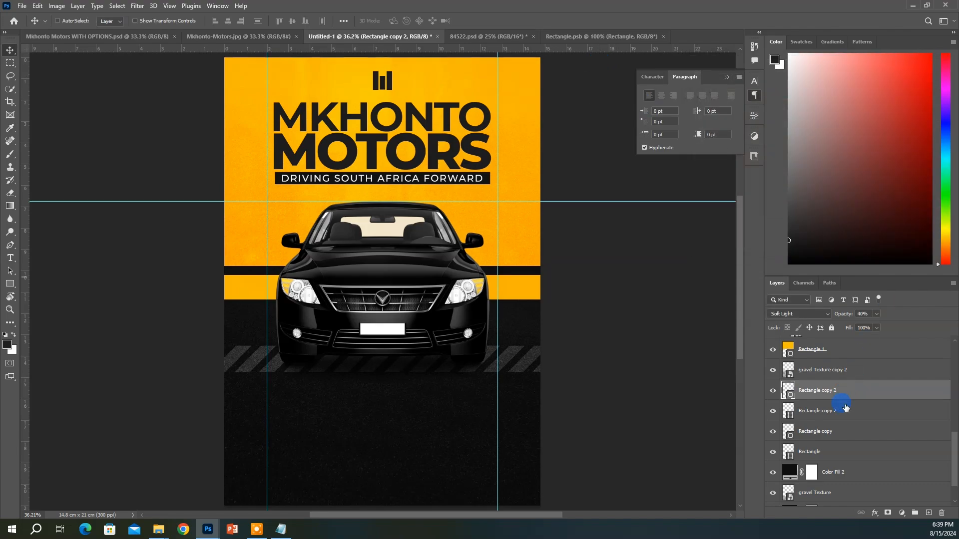
left_click(832, 448, "shift")
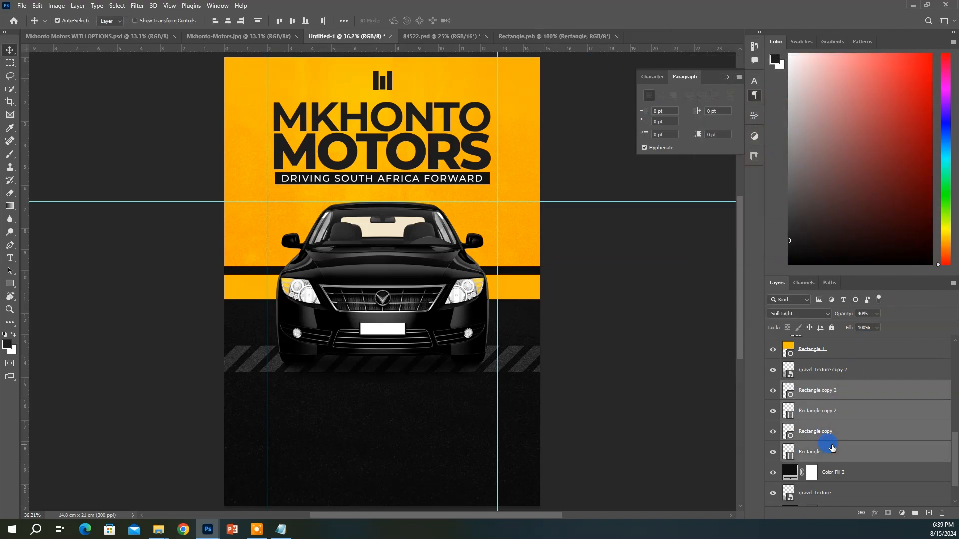
Group the four stripe layers into a group named 'road'
key("ctrl+g")
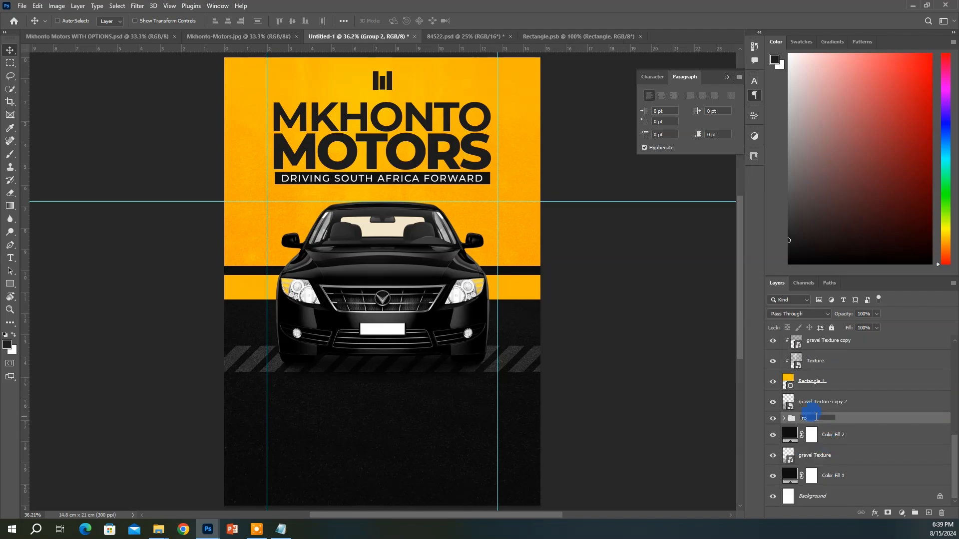
type("ad")
key("Return")
Duplicate the road group as 'road copy' and lower its opacity to 55%
key("ctrl+j")
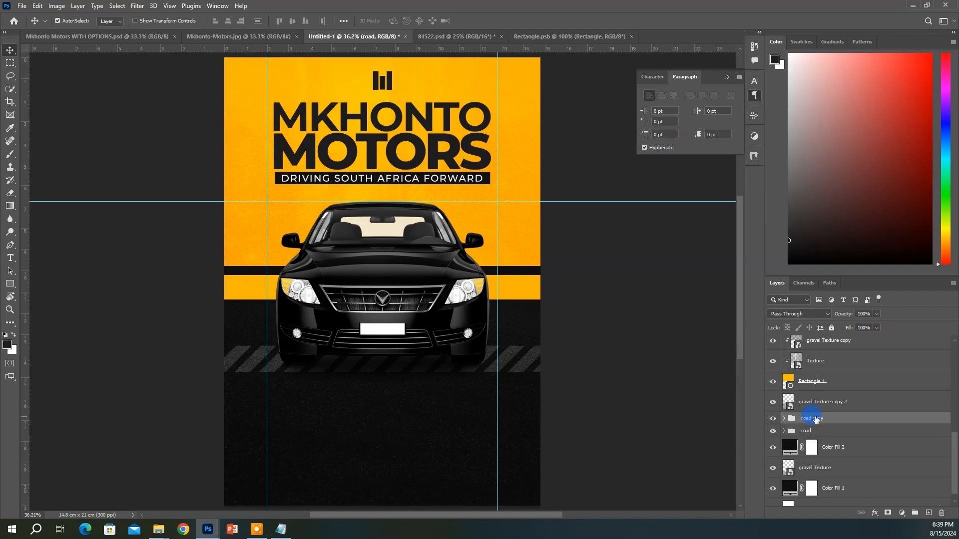
left_click(813, 419)
left_click_drag(518, 370, 544, 375)
key("Delete")
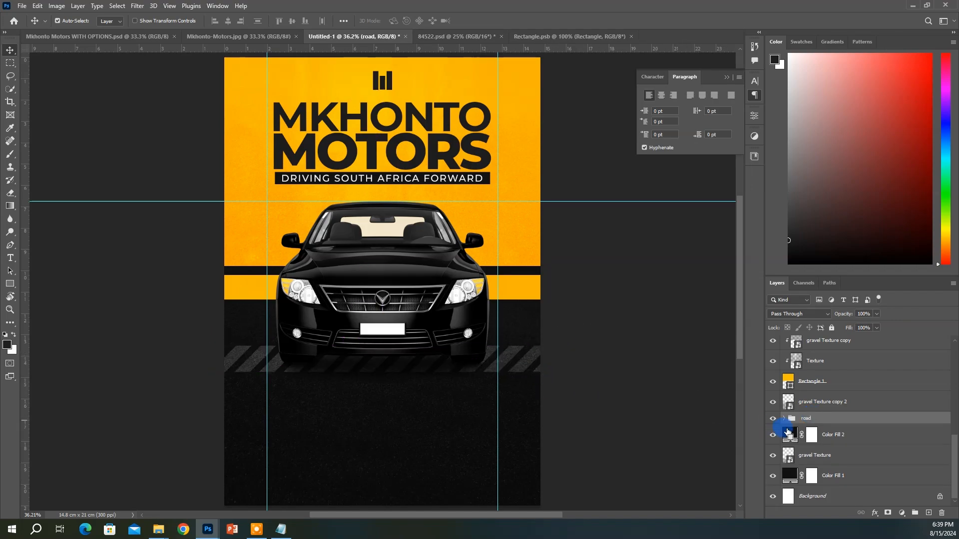
key("ctrl+j")
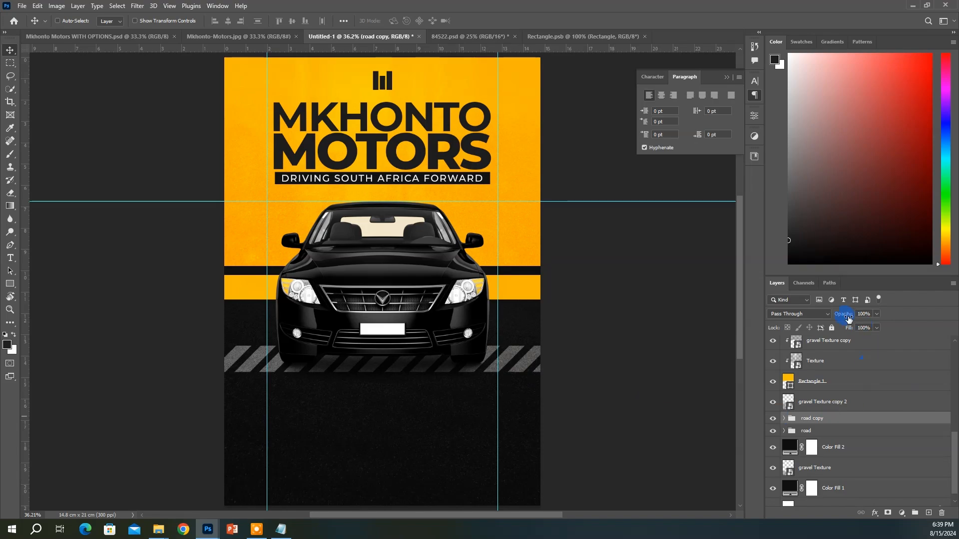
left_click_drag(851, 319, 842, 321)
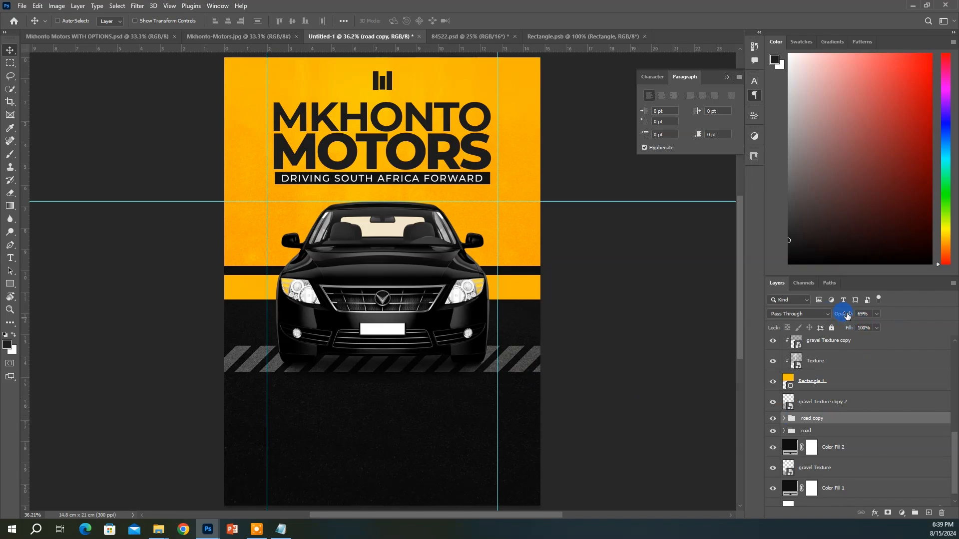
Compare with the finished Mkhonto-Motors.jpg reference flyer, then return to Untitled-1
left_click(466, 37)
left_click(258, 37)
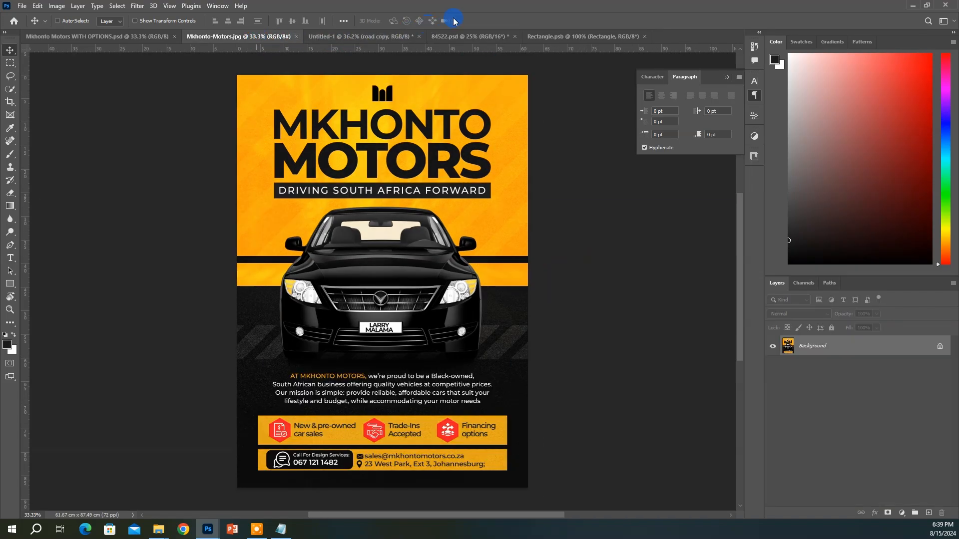
left_click(356, 36)
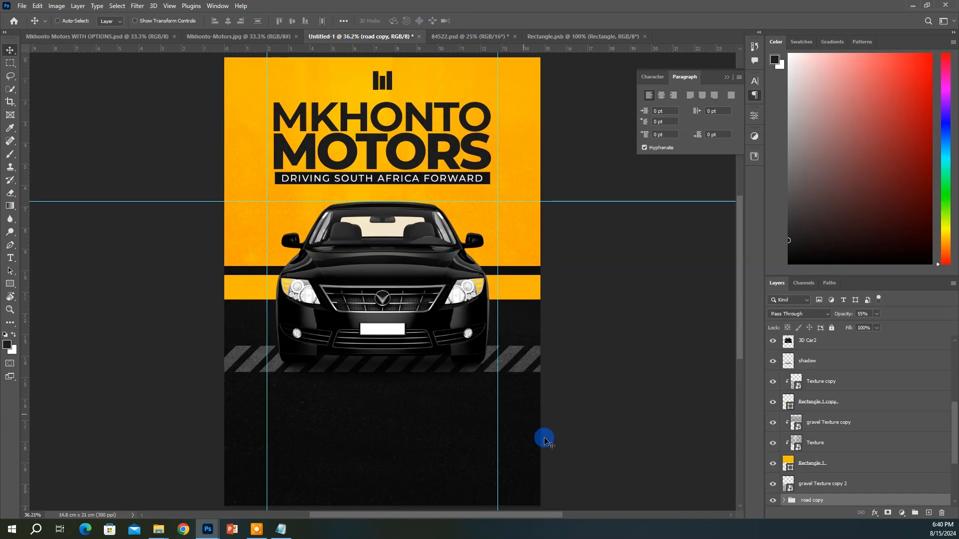
Scale both road groups to about 168% and shift the enlarged stripes slightly down
scroll(826, 493, "down", 1)
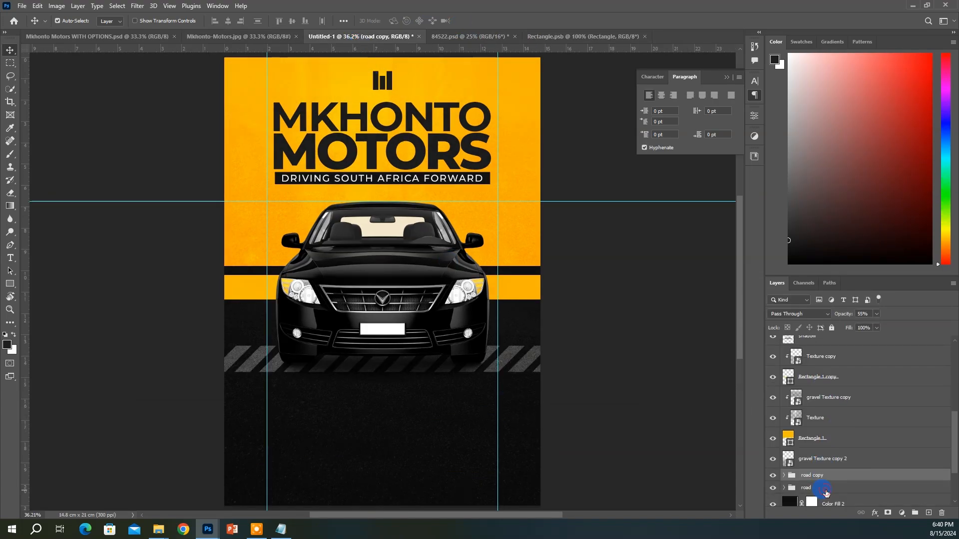
left_click(826, 493, "shift")
key("ctrl+t")
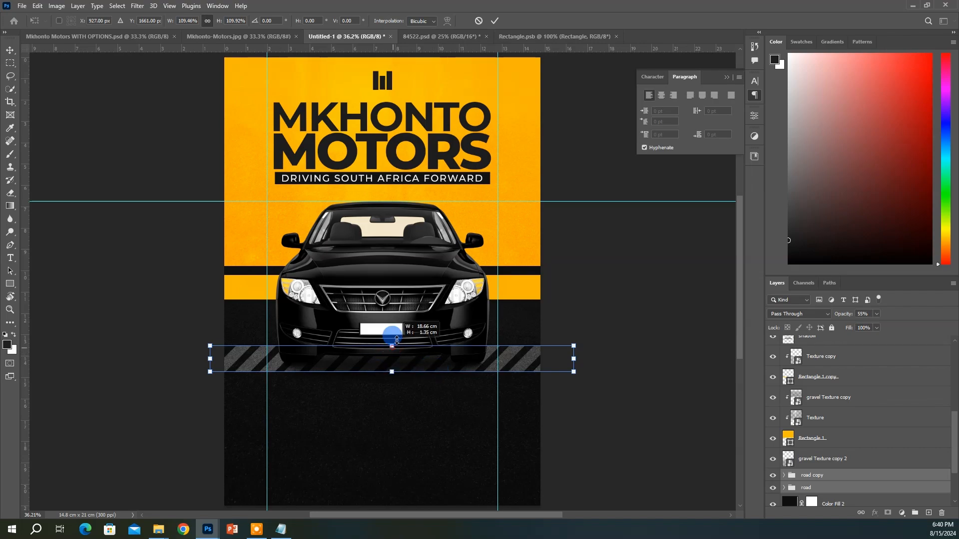
left_click_drag(393, 347, 392, 328)
left_click(207, 22)
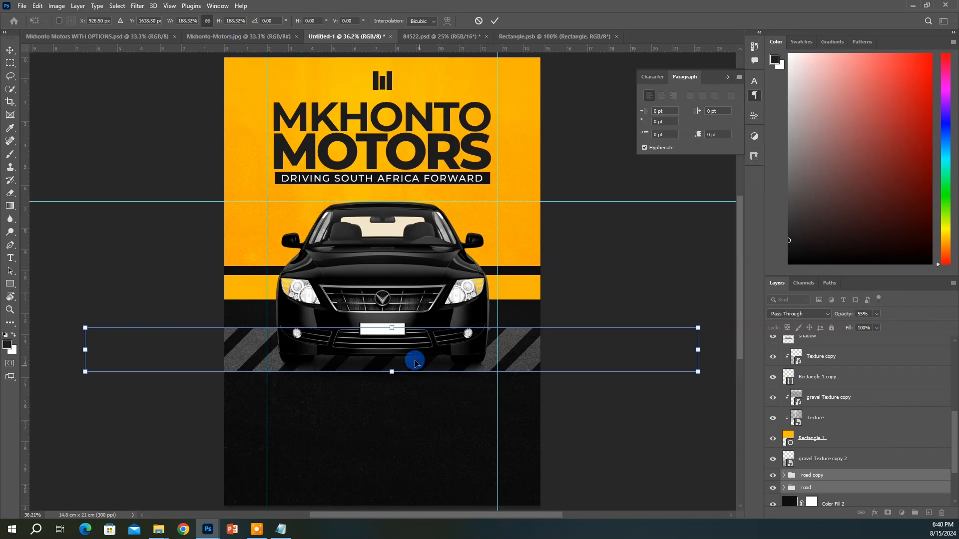
left_click_drag(415, 361, 415, 370)
left_click(839, 344)
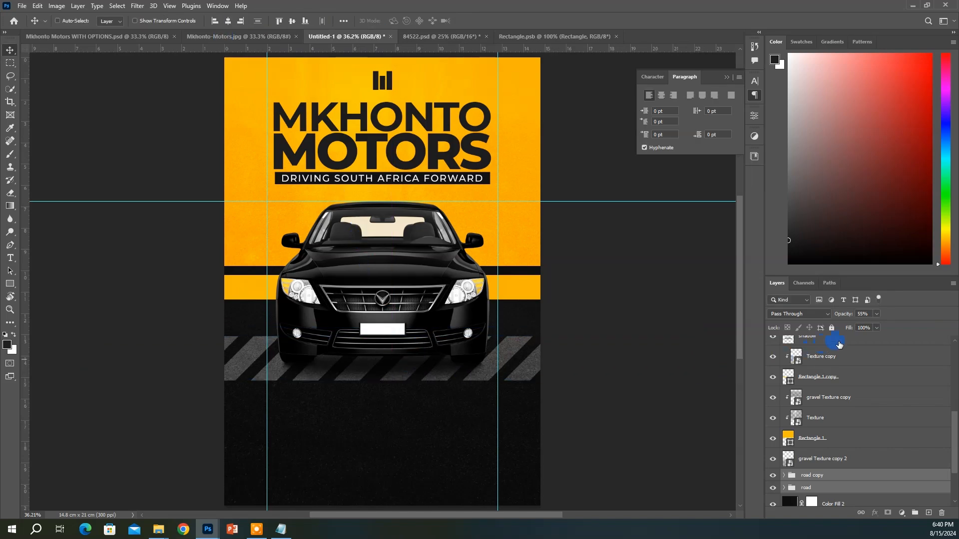
Lower the road copy group's opacity, hide it, and reselect the road group
left_click(822, 477)
left_click_drag(848, 316, 847, 314)
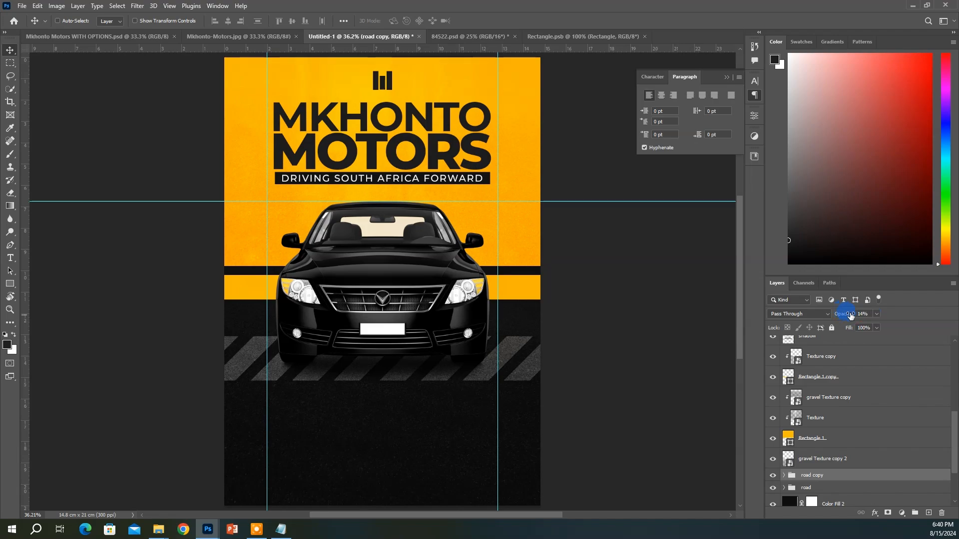
left_click(772, 476)
left_click(826, 490)
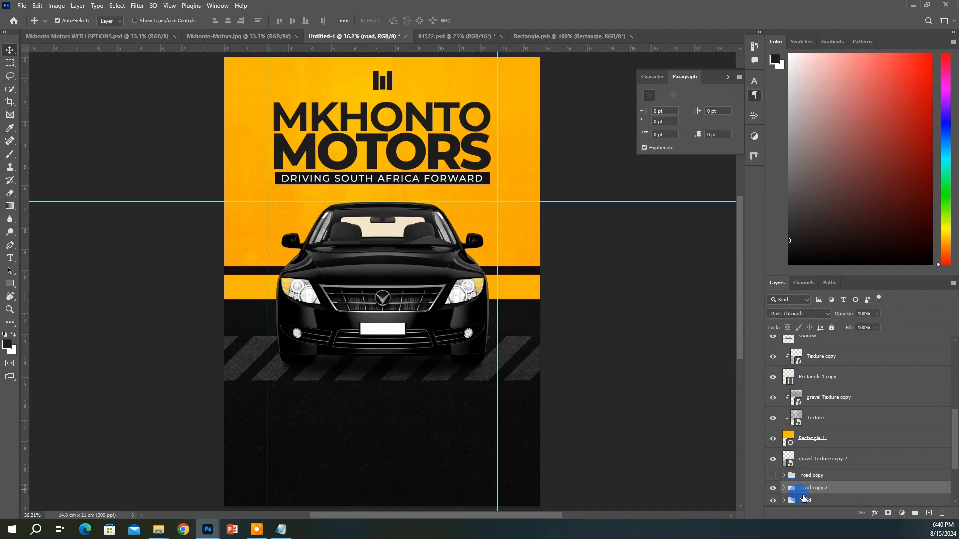
Duplicate the road group as 'road copy 2', place it above the texture layers, and move it to the poster top
key("ctrl+j")
left_click_drag(817, 490, 806, 389)
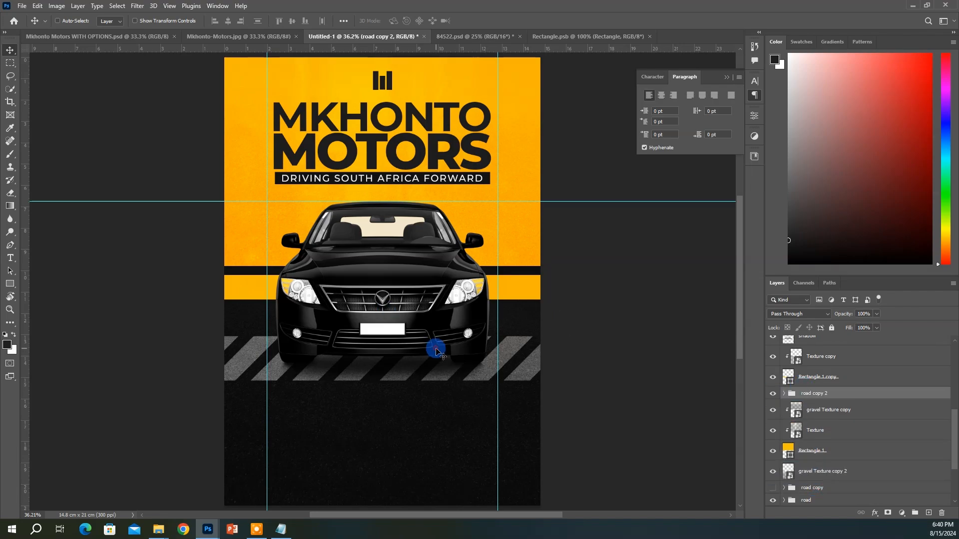
left_click_drag(436, 351, 408, 70)
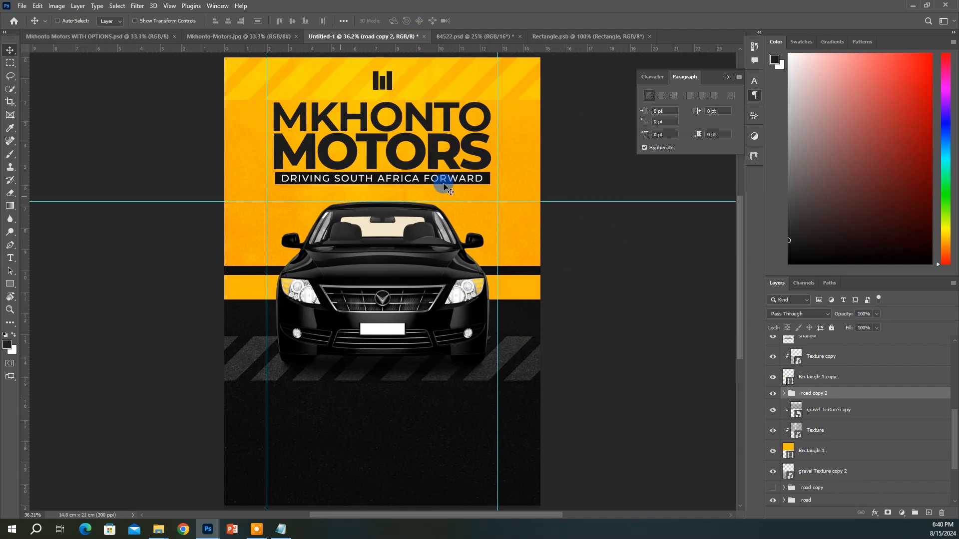
Set the fill of Rectangle copy 2 inside road copy 2 to black (000000)
left_click(784, 394)
double_click(800, 411)
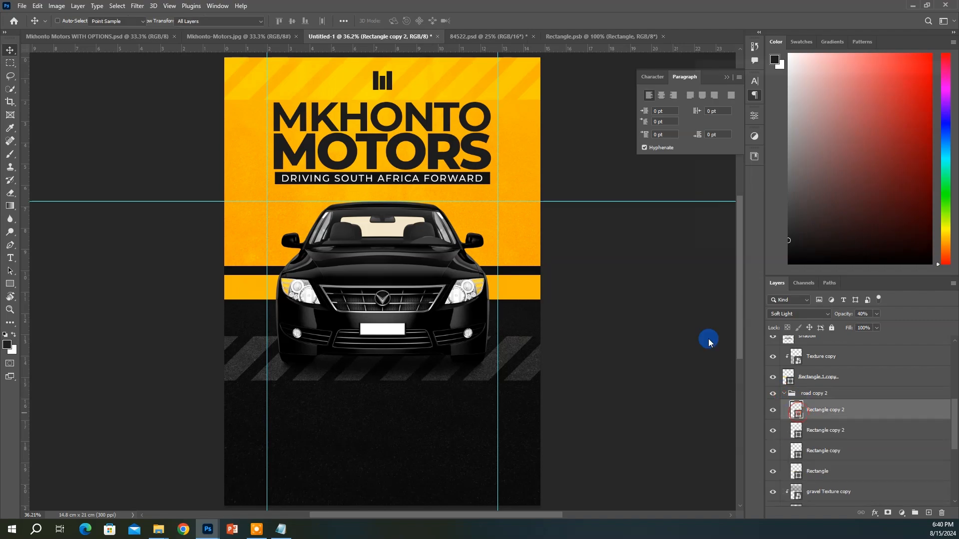
left_click_drag(786, 118, 631, 248)
left_click_drag(690, 187, 712, 201)
left_click(918, 85)
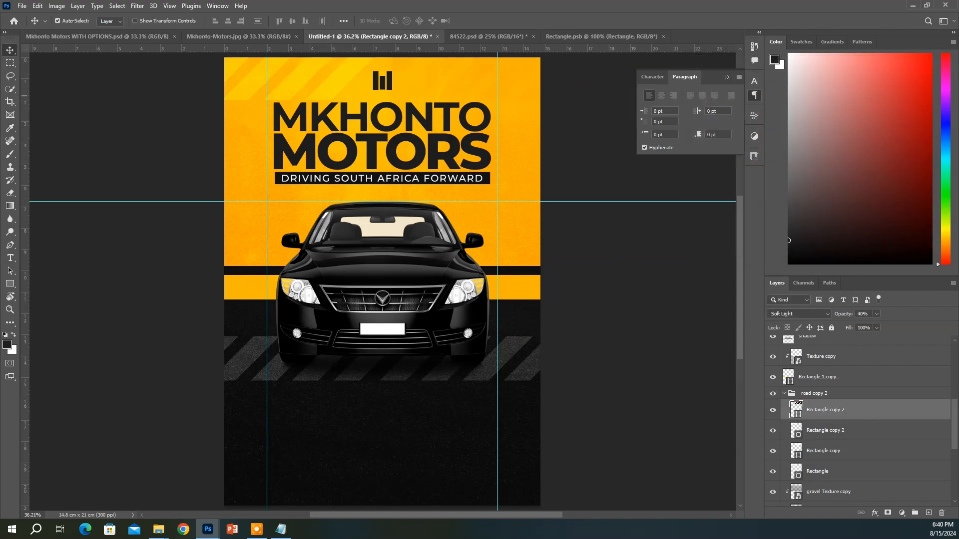
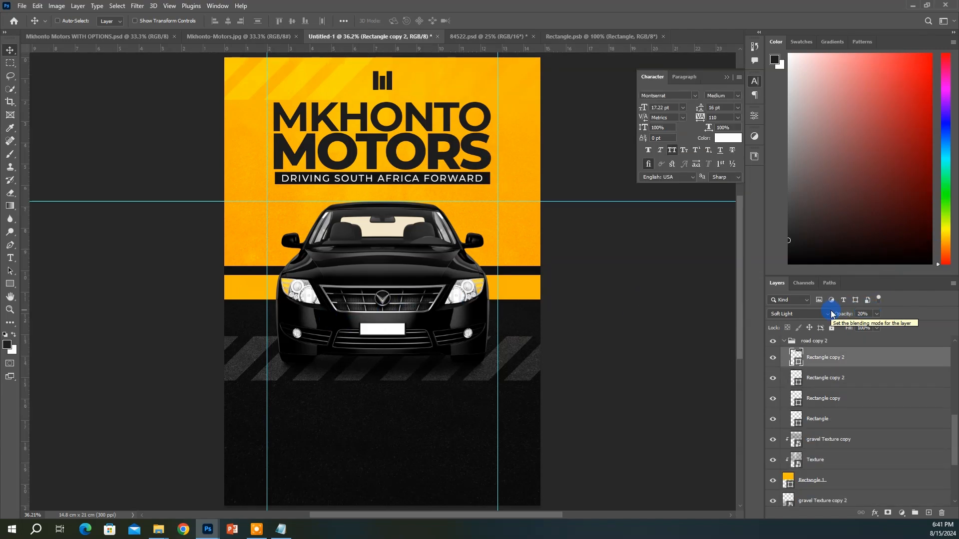
Set the first stripe to 20% opacity, and make the next two stripes black (000000) at 20%
key("Return")
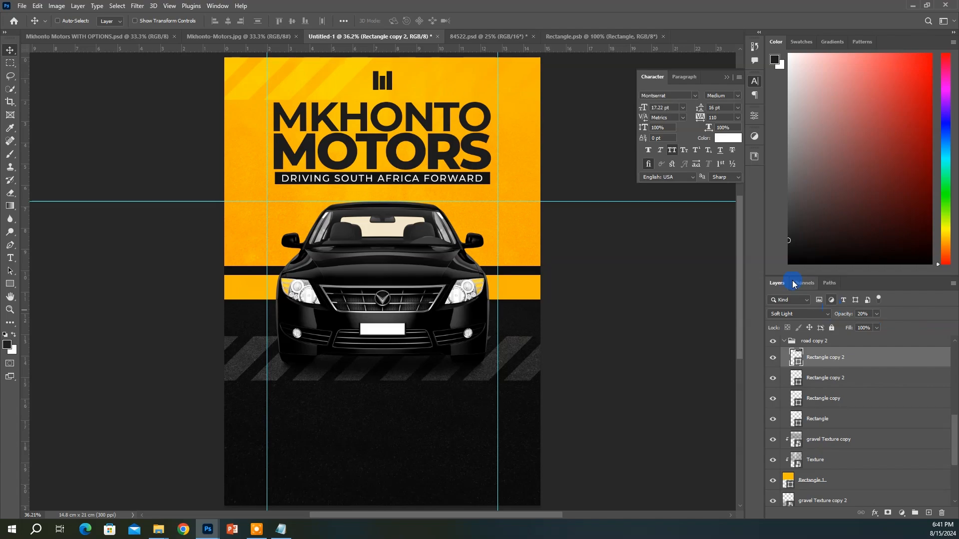
double_click(800, 376)
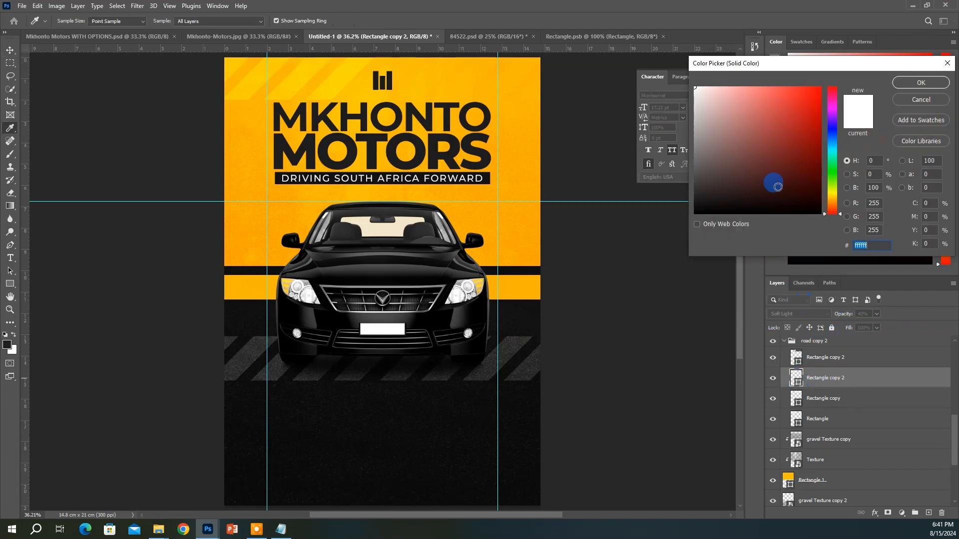
left_click_drag(795, 117, 602, 257)
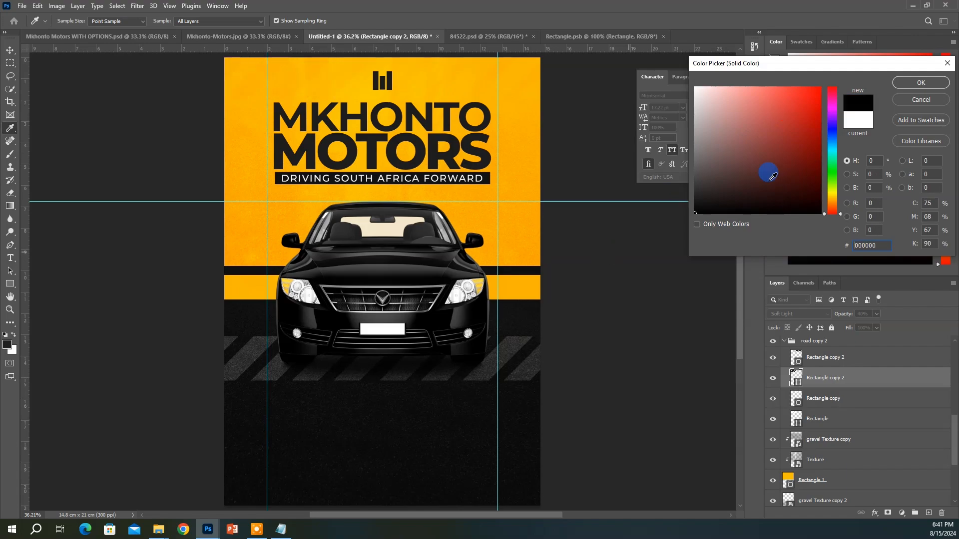
left_click(918, 81)
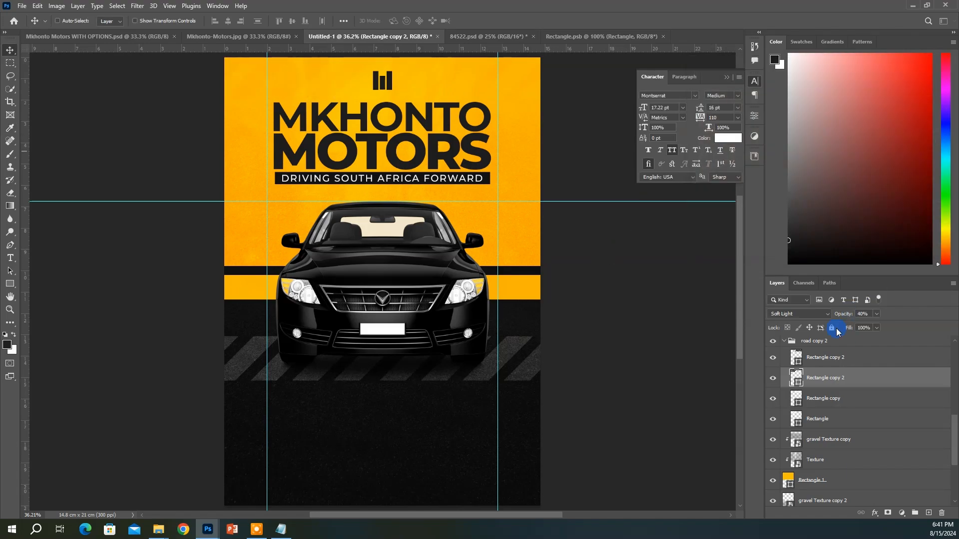
double_click(797, 402)
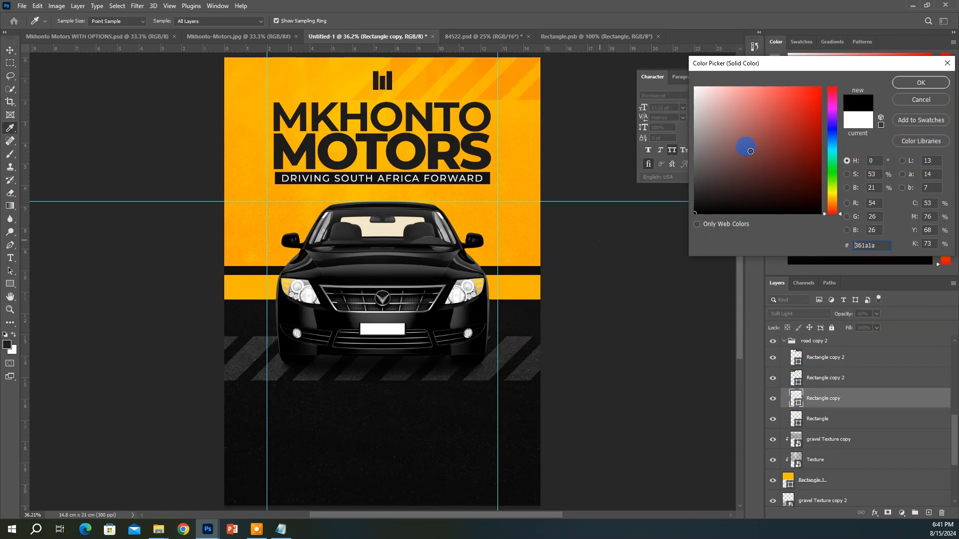
left_click(921, 82)
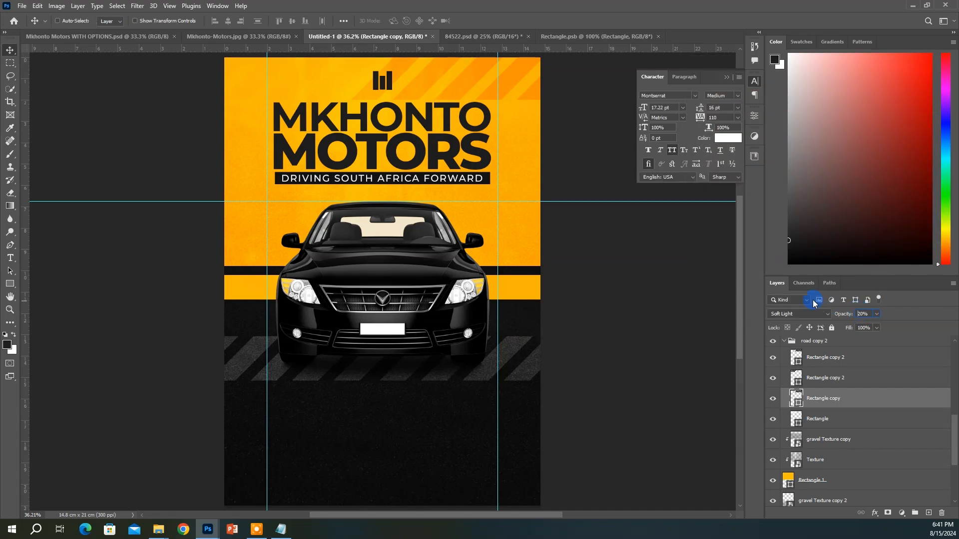
key("Return")
Make the Rectangle stripe black (000000) at 20% opacity and rename the group BG RECT
left_click(831, 428)
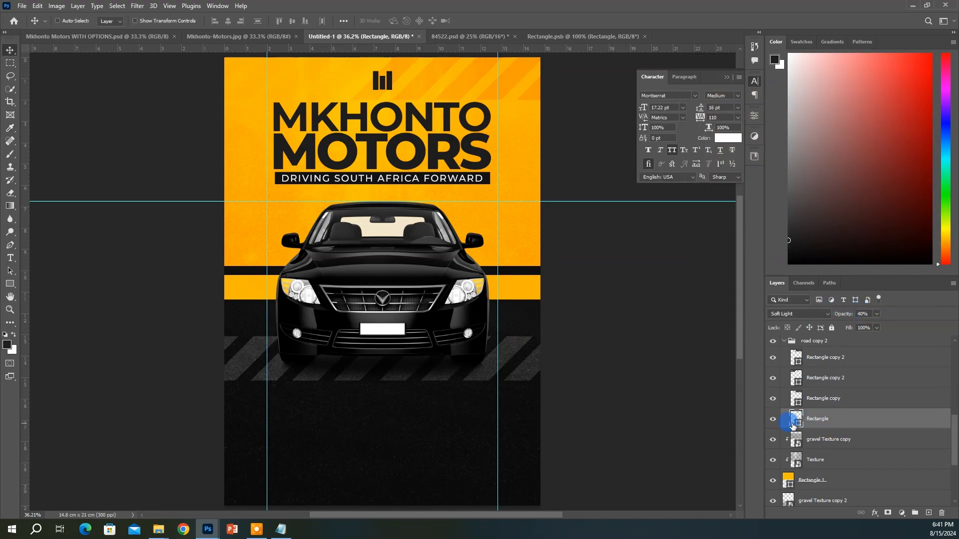
double_click(796, 425)
type("000000")
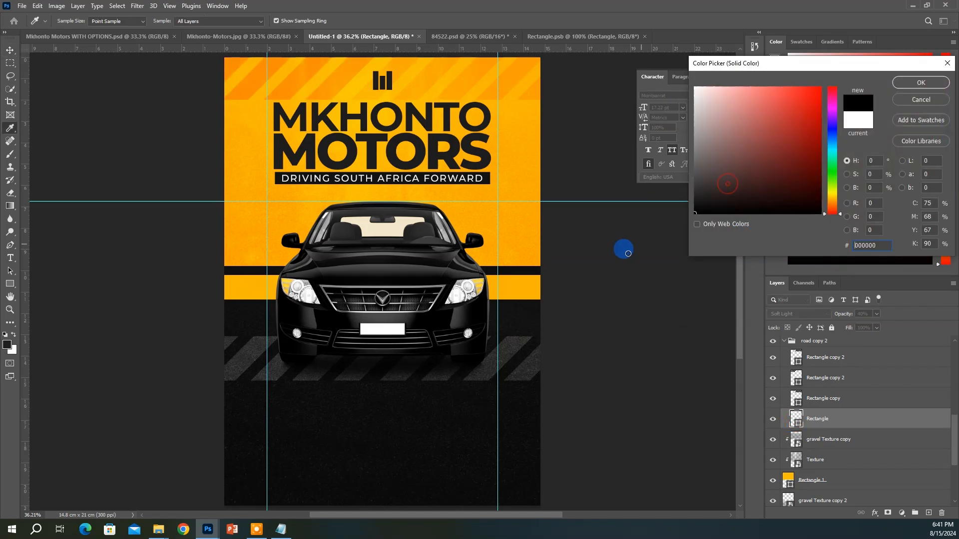
left_click(921, 82)
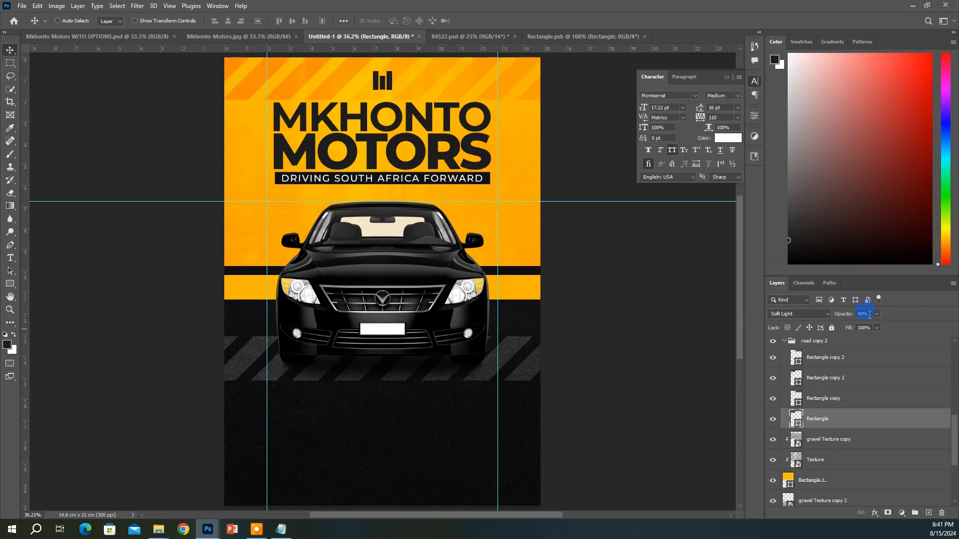
key("Return")
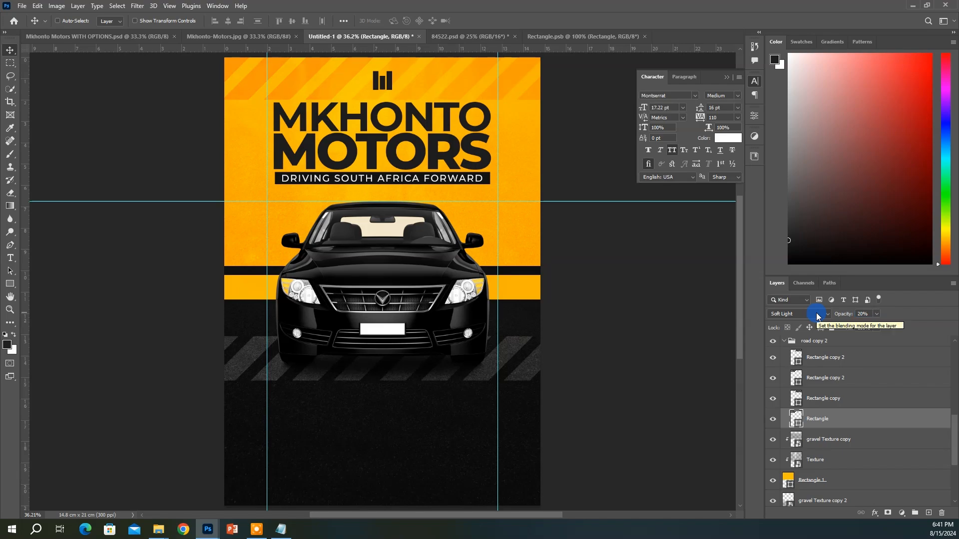
double_click(819, 344)
type("BG RECT")
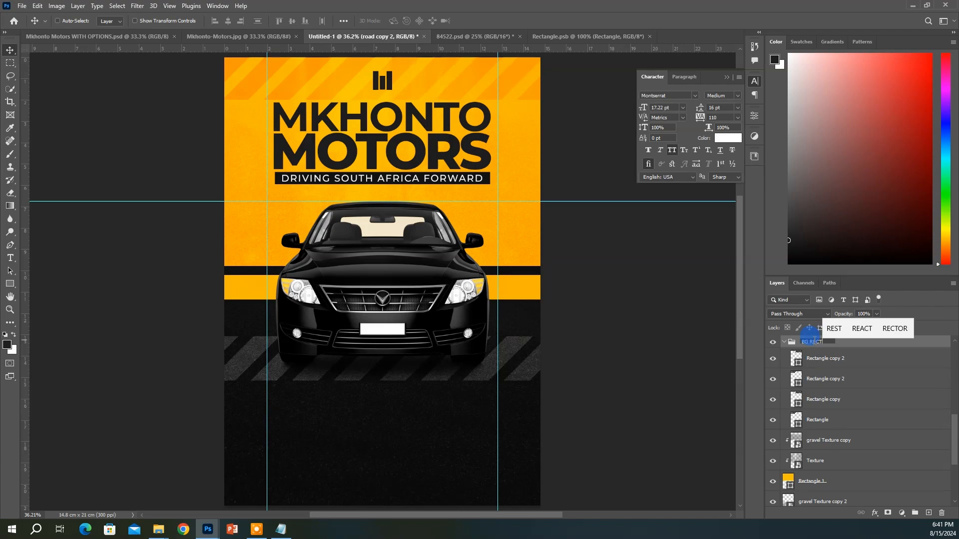
Confirm the BG RECT name and stretch the stripes group taller
key("Return")
key("ctrl+t")
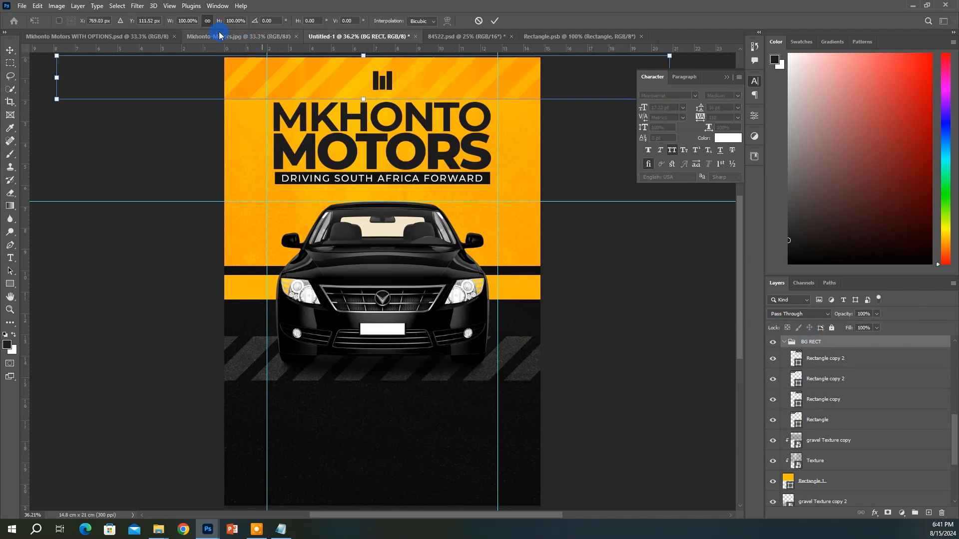
left_click_drag(363, 99, 363, 151)
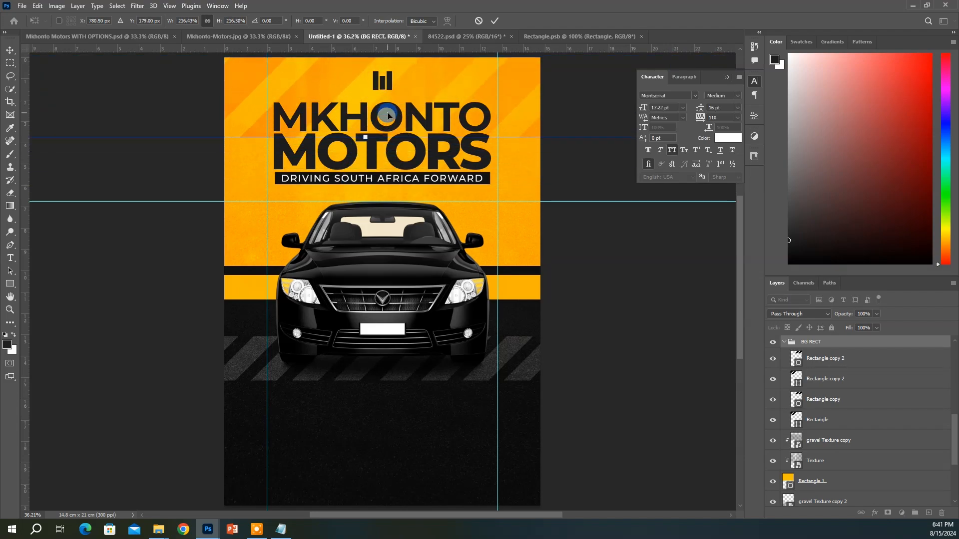
double_click(433, 168)
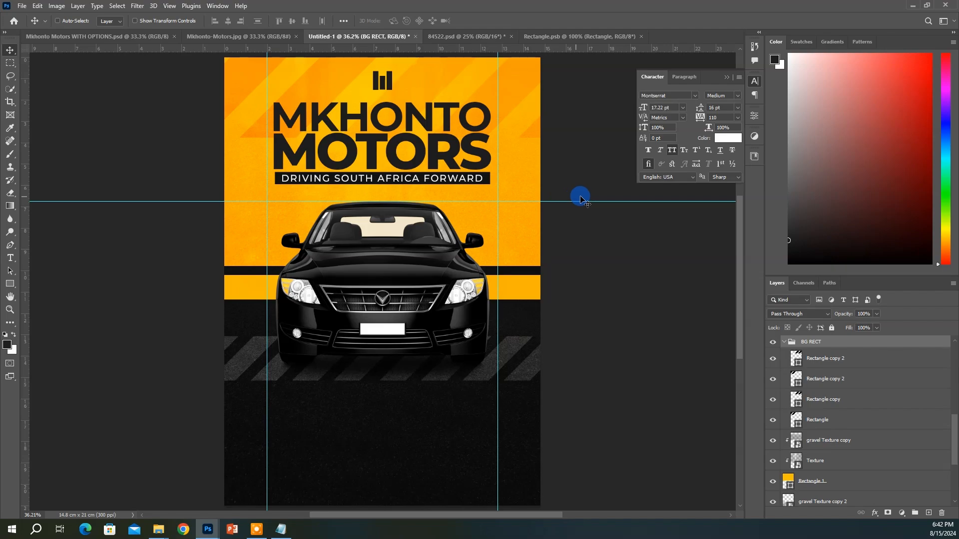
Place two copies of the BG RECT stripes further down the poster
left_click(783, 343)
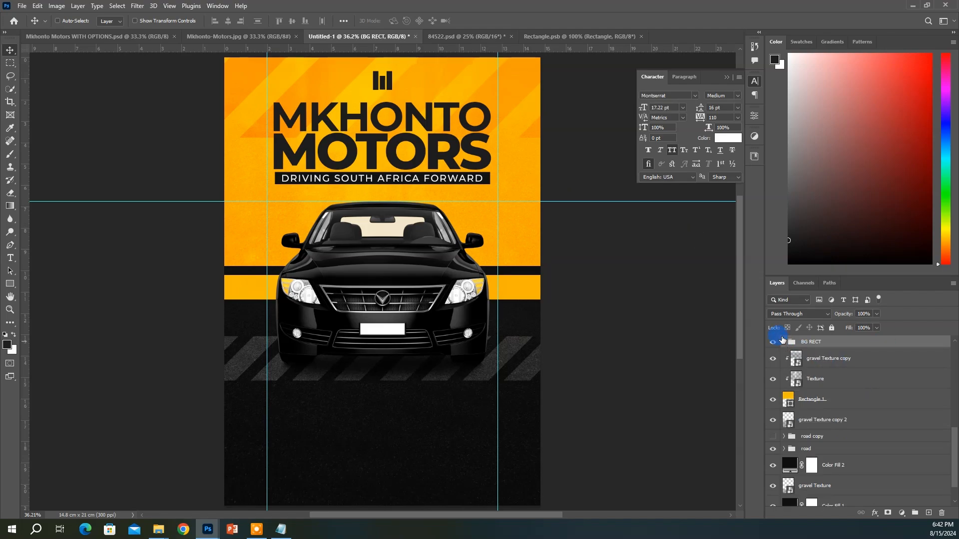
left_click_drag(484, 147, 479, 243)
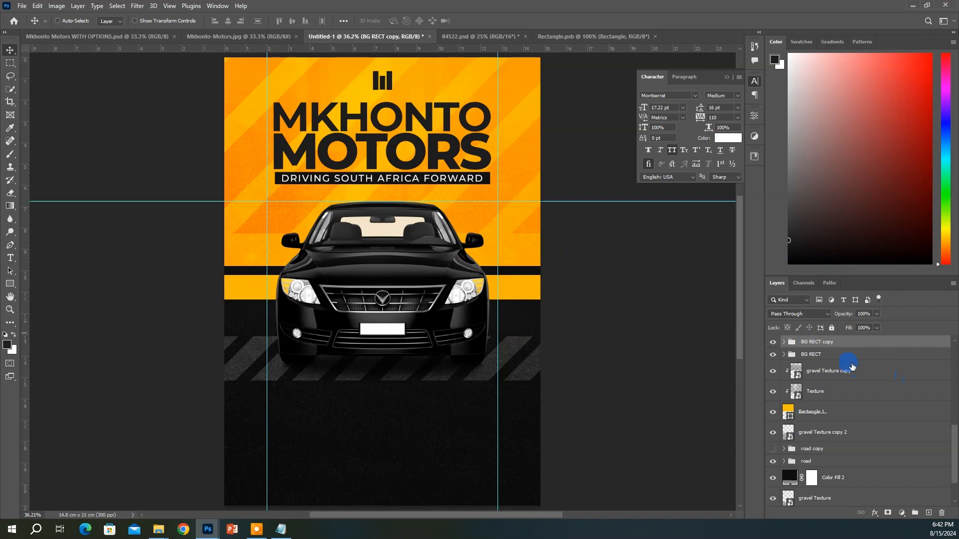
key("ctrl+j")
left_click_drag(407, 223, 393, 324)
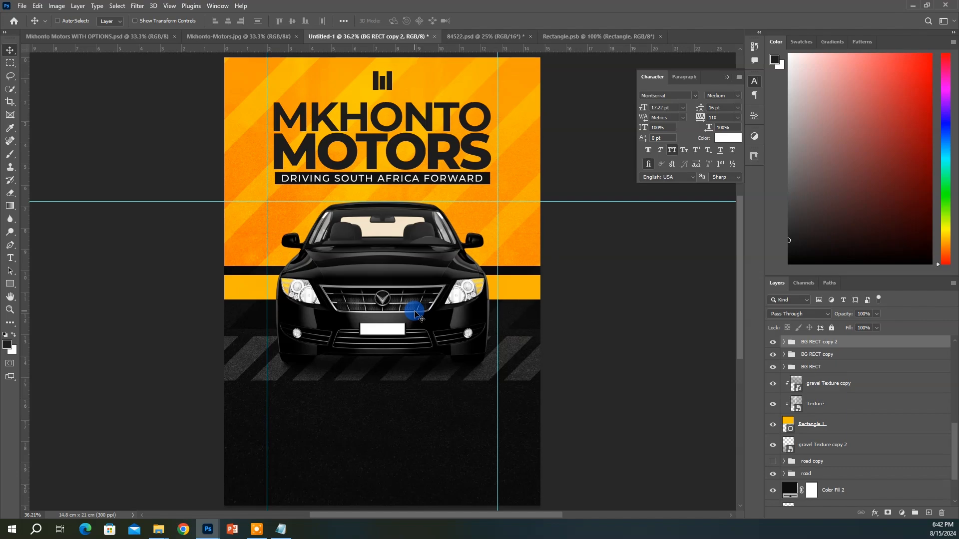
Group the three stripe groups into Group 2, nudge it into place, and fade it to 41% opacity
left_click(845, 368, "shift")
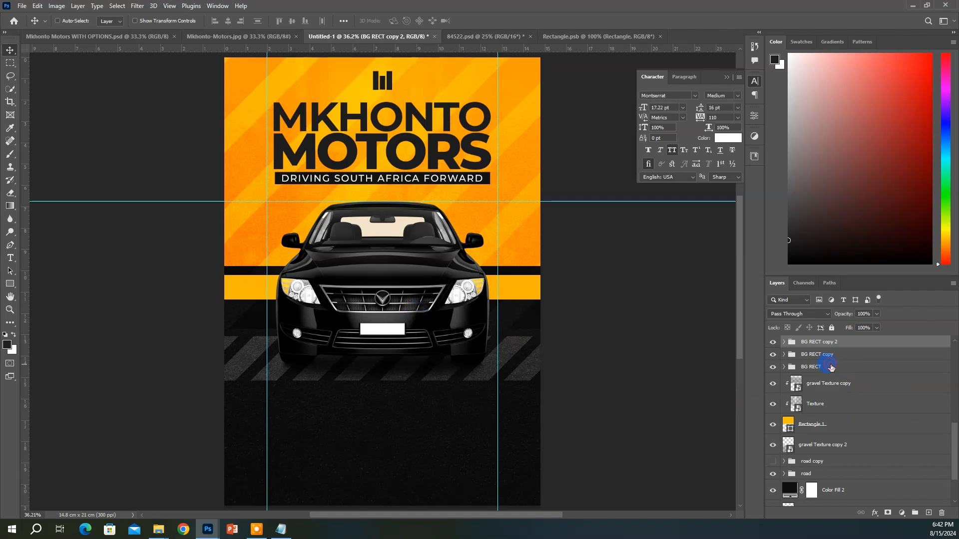
key("ctrl+t")
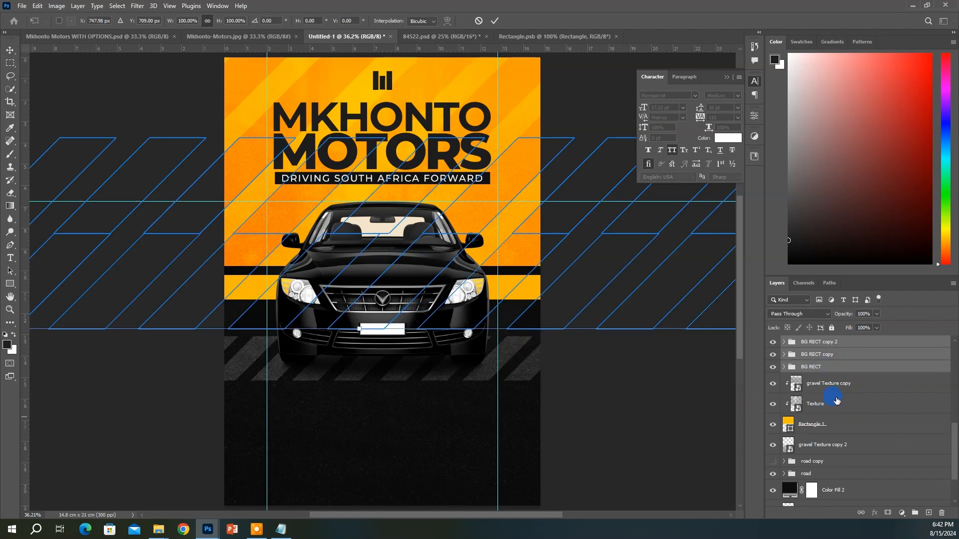
scroll(844, 368, "up", 2)
left_click(840, 385)
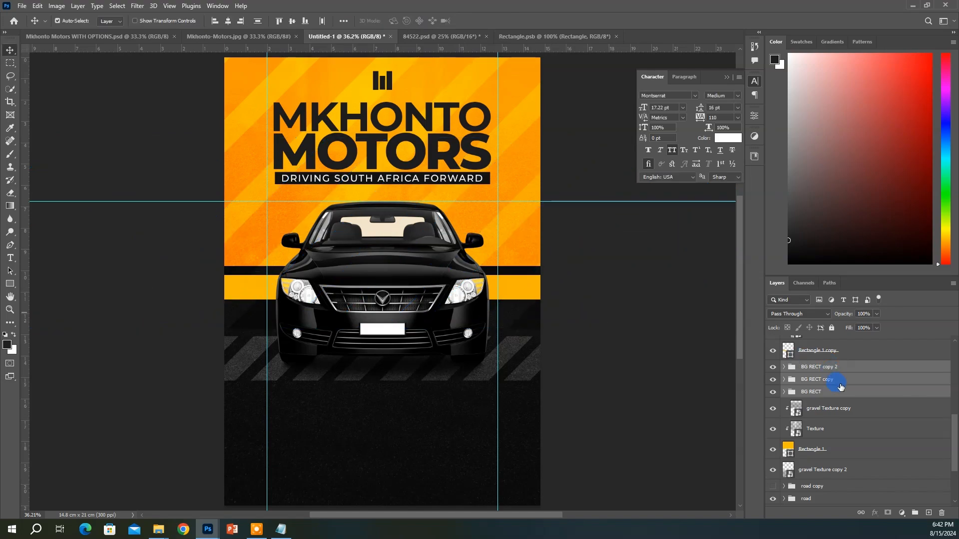
key("ctrl+g")
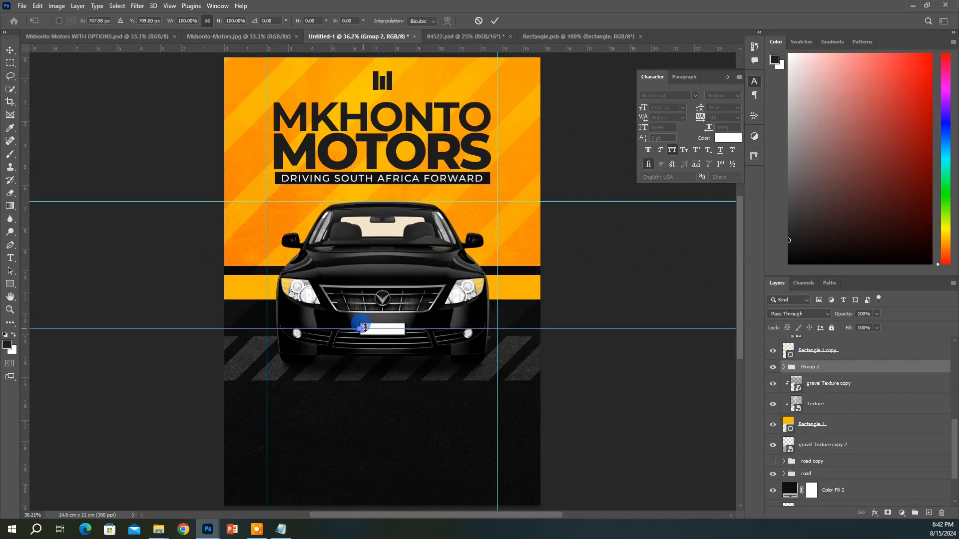
left_click_drag(349, 239, 370, 215)
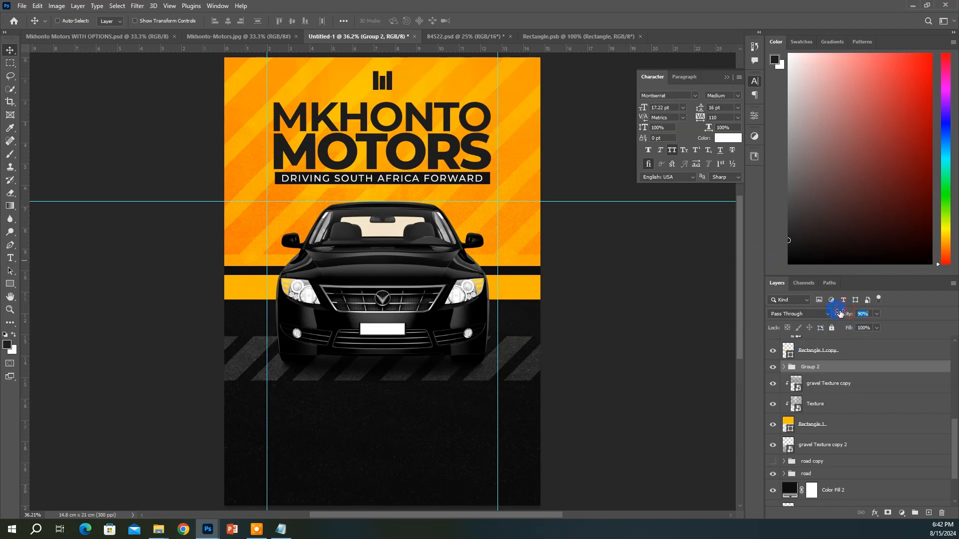
left_click_drag(846, 317, 848, 321)
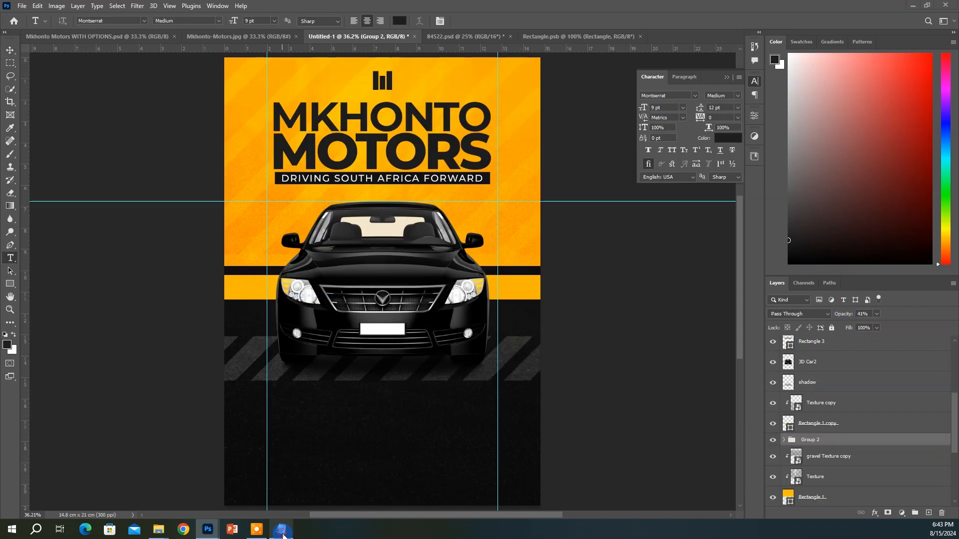
Copy the Short Description paragraph from the Notepad brief, then minimize Notepad
left_click(281, 530)
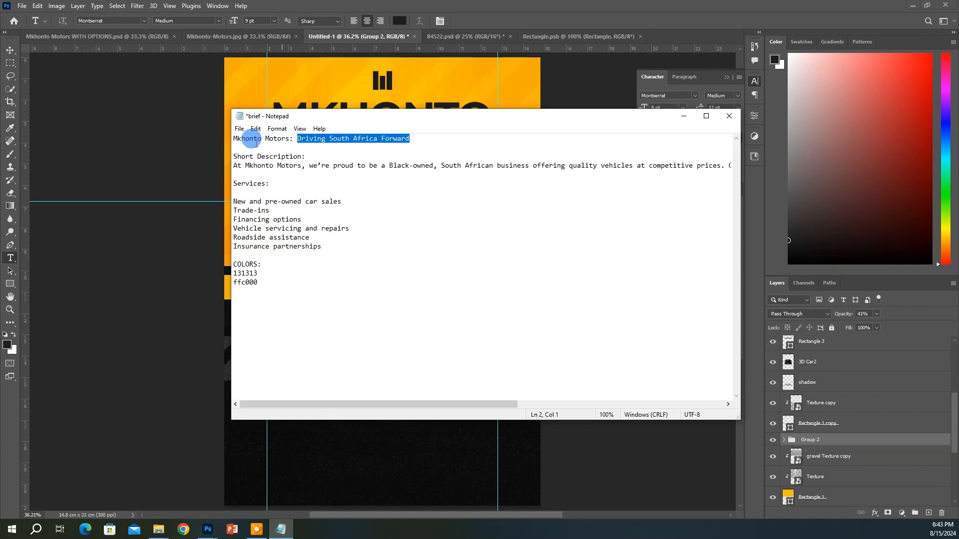
left_click(233, 166)
left_click_drag(232, 163, 910, 174)
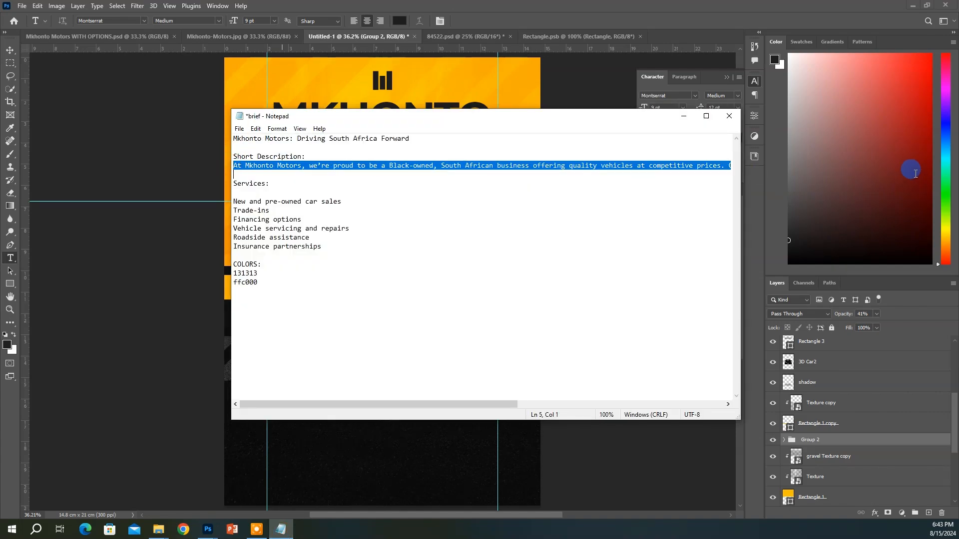
right_click(320, 167)
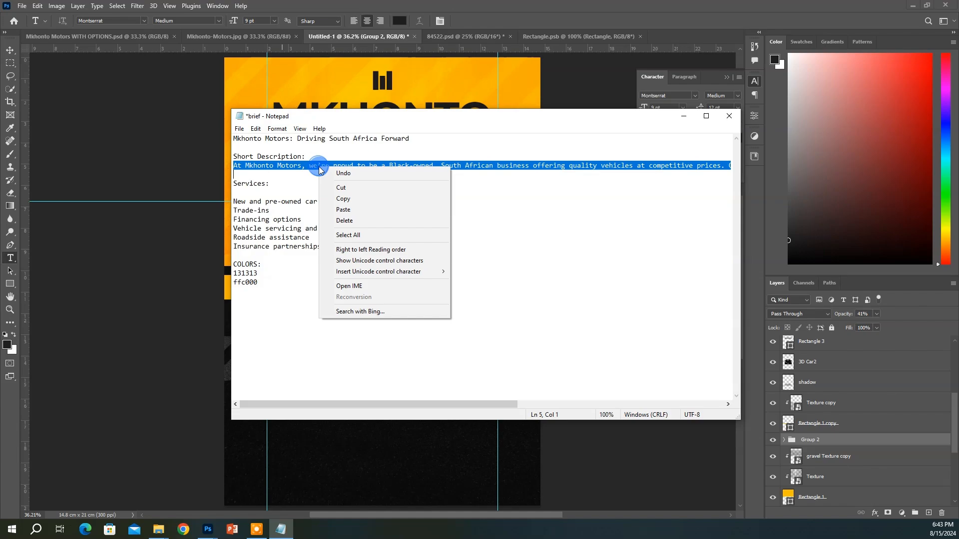
left_click(682, 117)
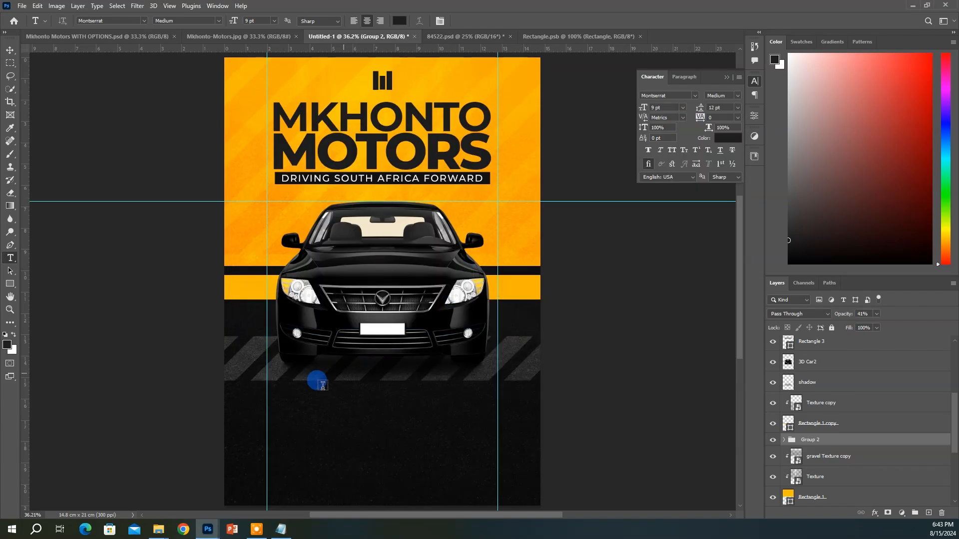
Paste the description into a paragraph text box below the car and colour it white (ffffff)
left_click_drag(275, 390, 524, 452)
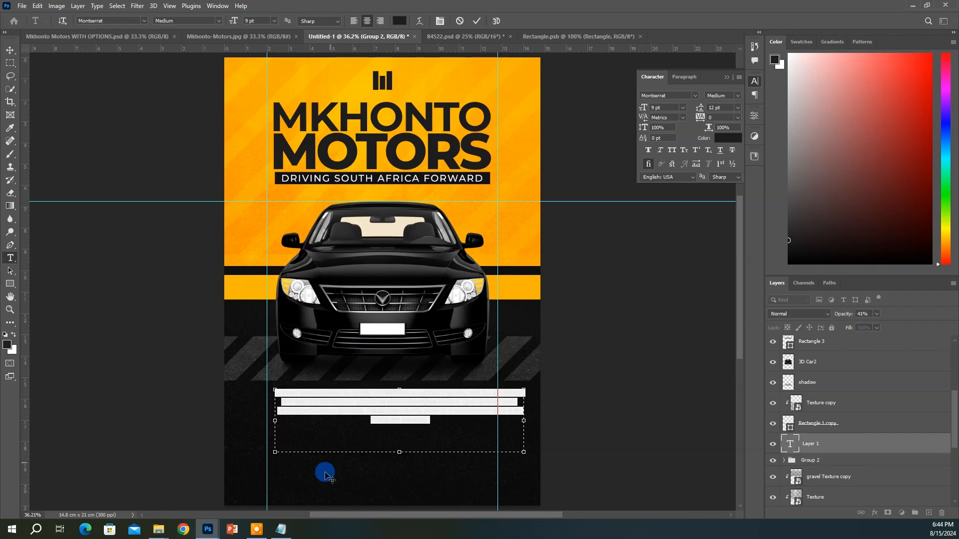
left_click(338, 403)
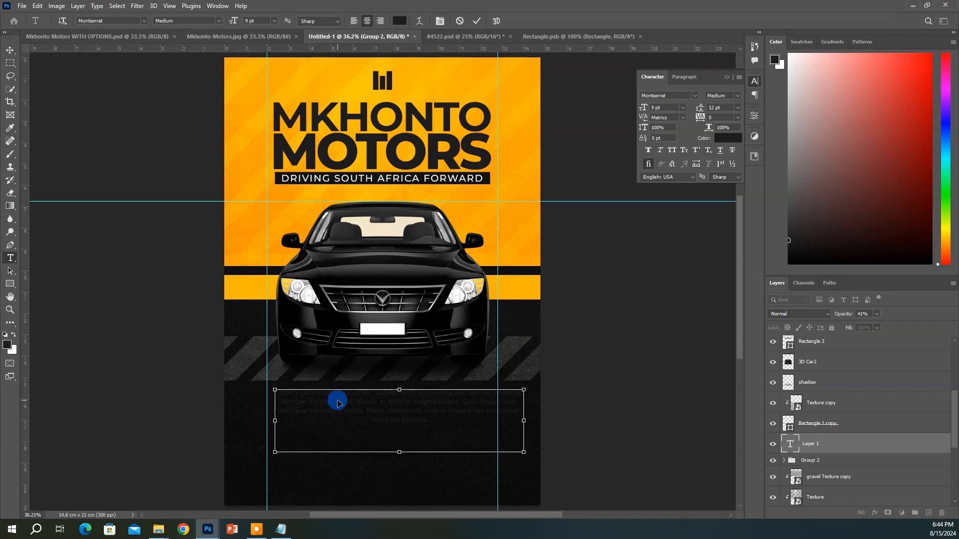
key("ctrl+a")
type("Lorem ipsum dolor sit amet, consectetur adipiscing elit, sed do eiusmod tempor incididunt ut labore et dolore magna aliqua. Quis ipsum suspendisse ultrices gravida. Risus commodo viverra maecenas accumsan lacus vel facilisis.")
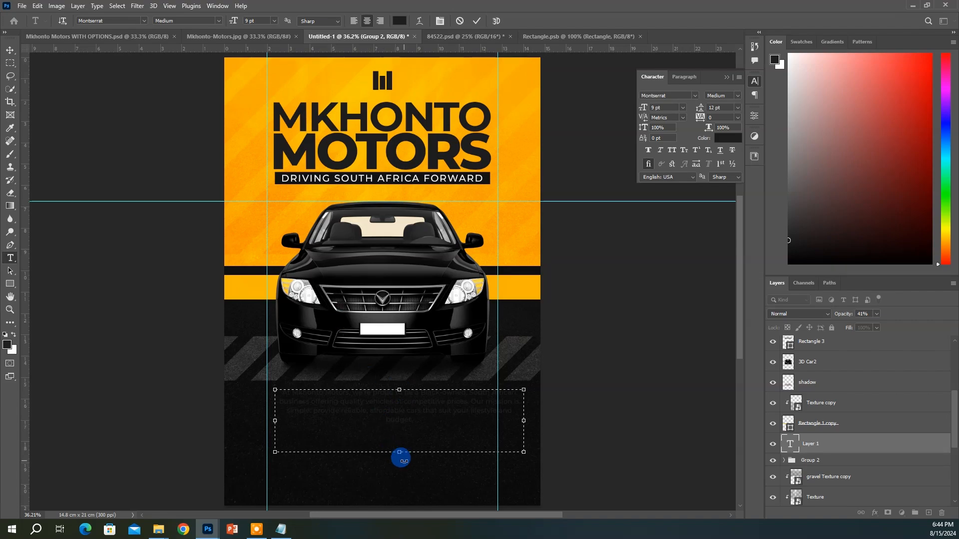
left_click_drag(399, 452, 401, 428)
left_click(730, 139)
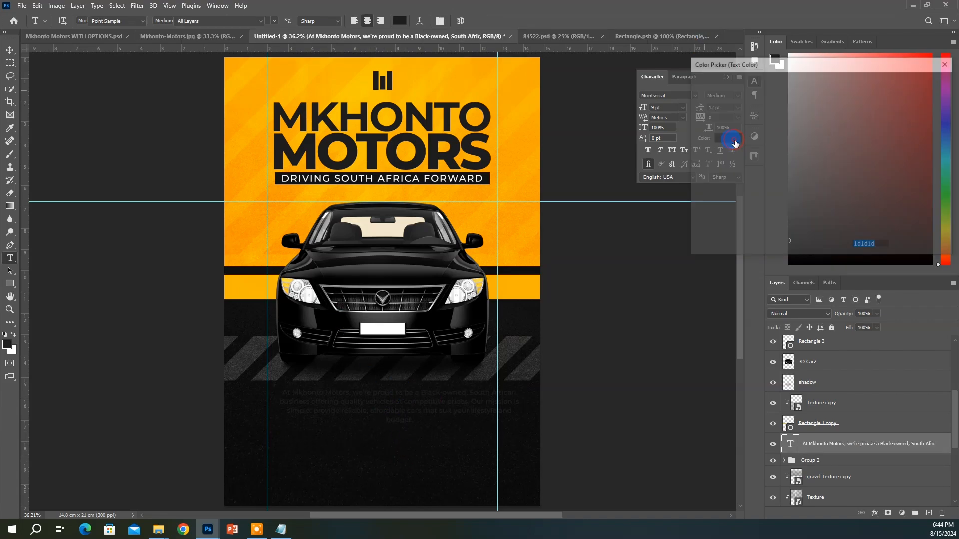
type("ffffff")
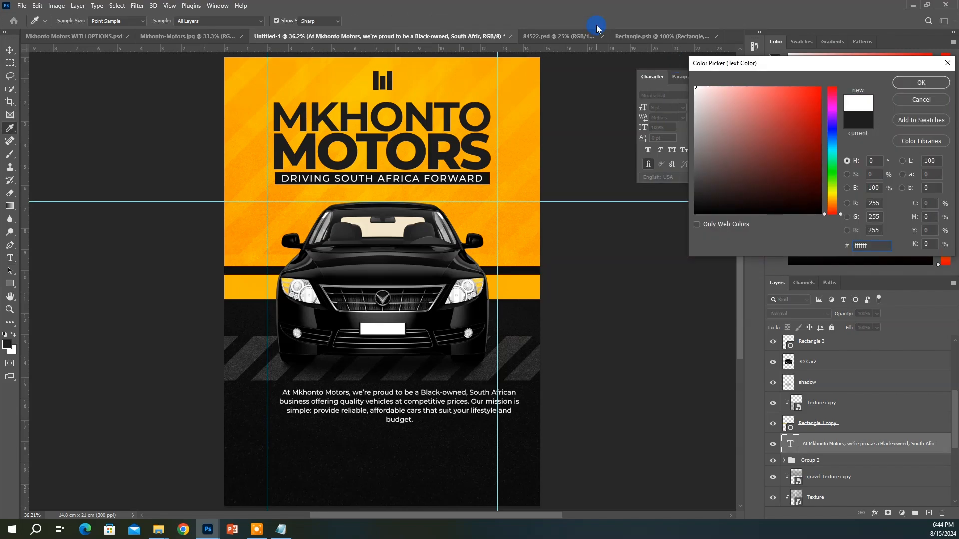
key("Return")
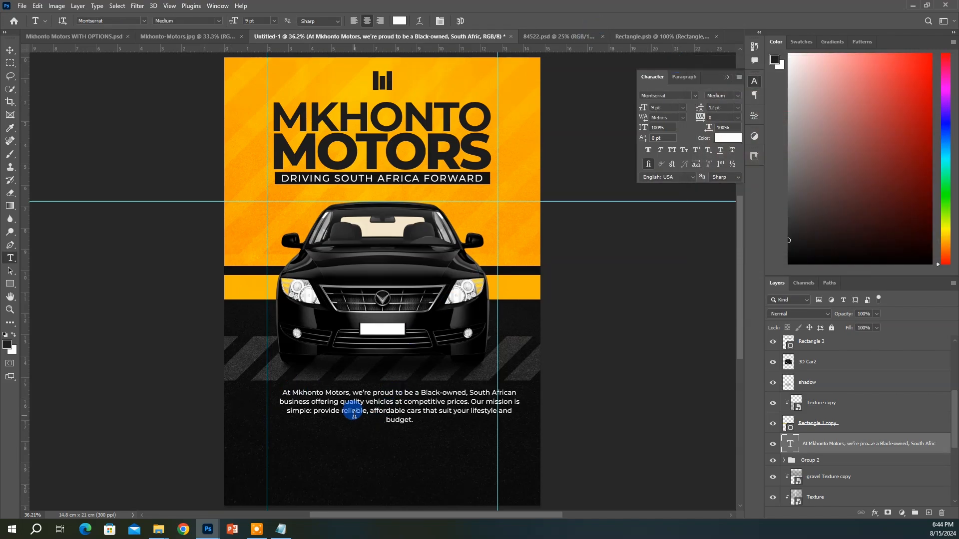
Make the opening words 'At Mkhonto Motors,' the poster's orange in All Caps
left_click(346, 393)
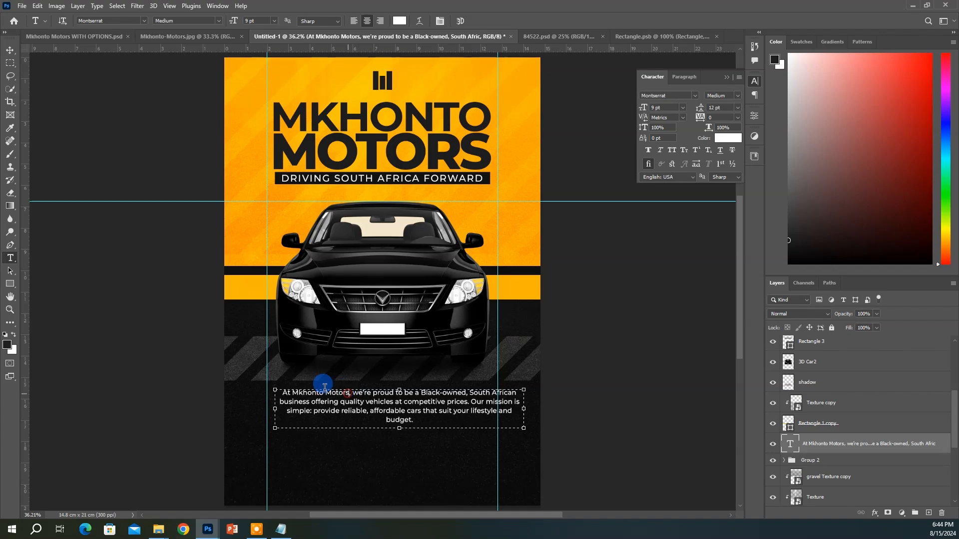
left_click_drag(325, 388, 263, 377)
left_click(728, 138)
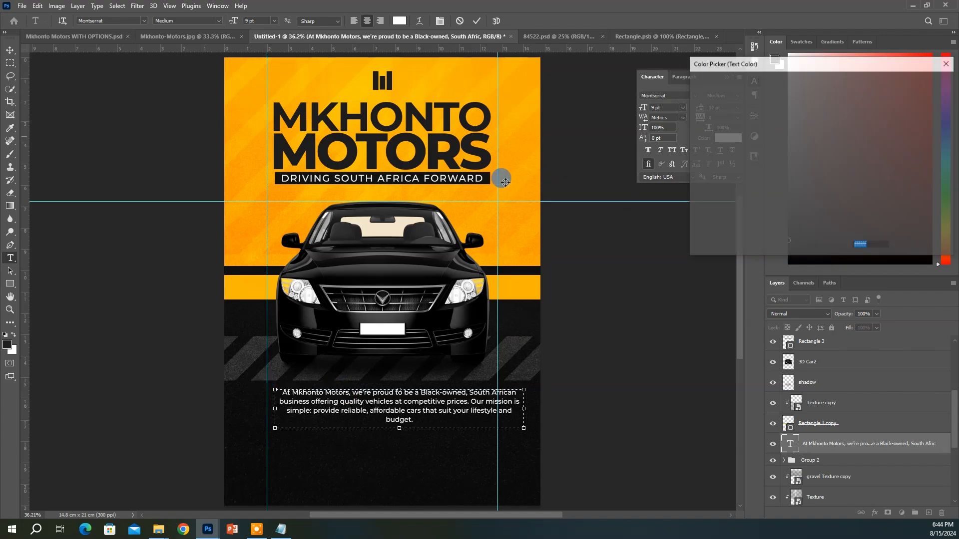
left_click(496, 161)
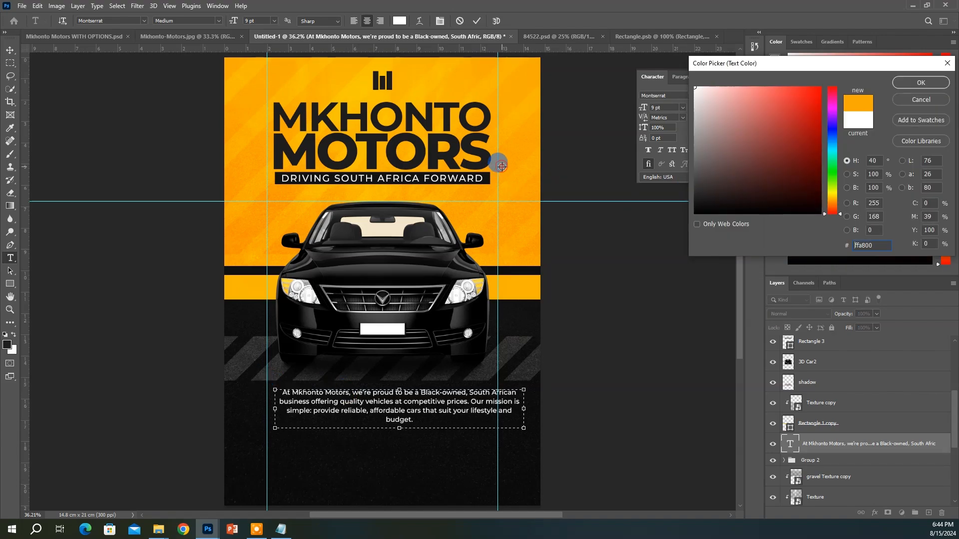
left_click(902, 81)
left_click(672, 150)
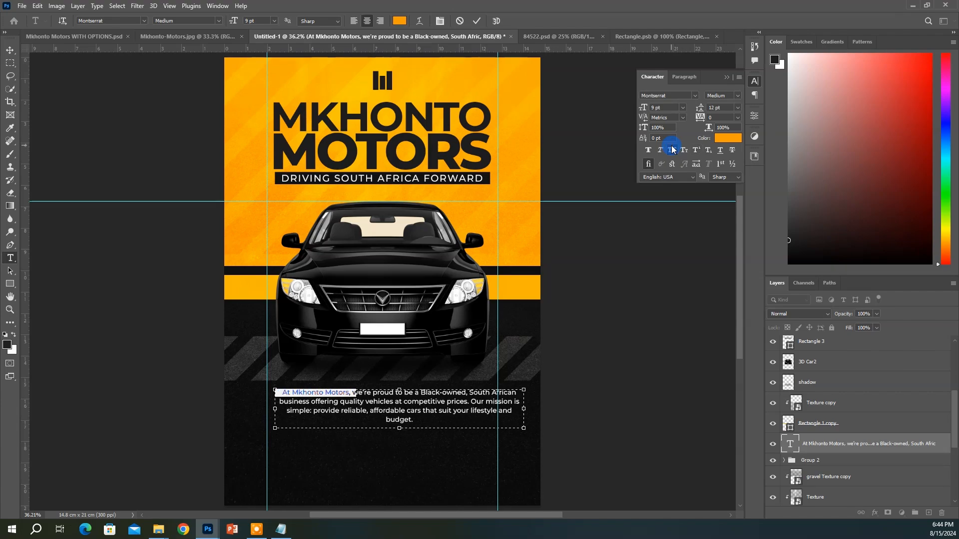
left_click(372, 394)
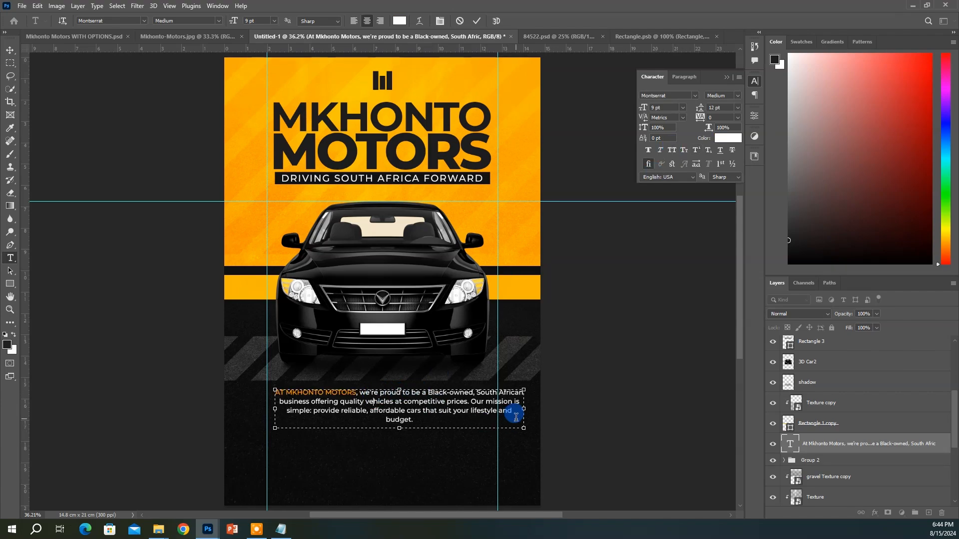
left_click(225, 338)
Centre the paragraph horizontally on the page and nudge it into position
key("v")
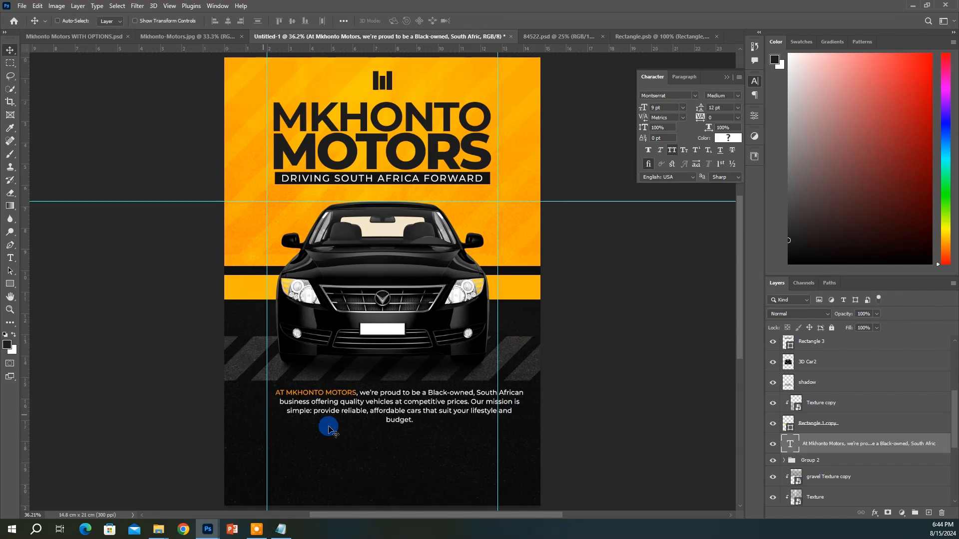
key("shift+Up")
key("shift+Up")
key("shift+Up")
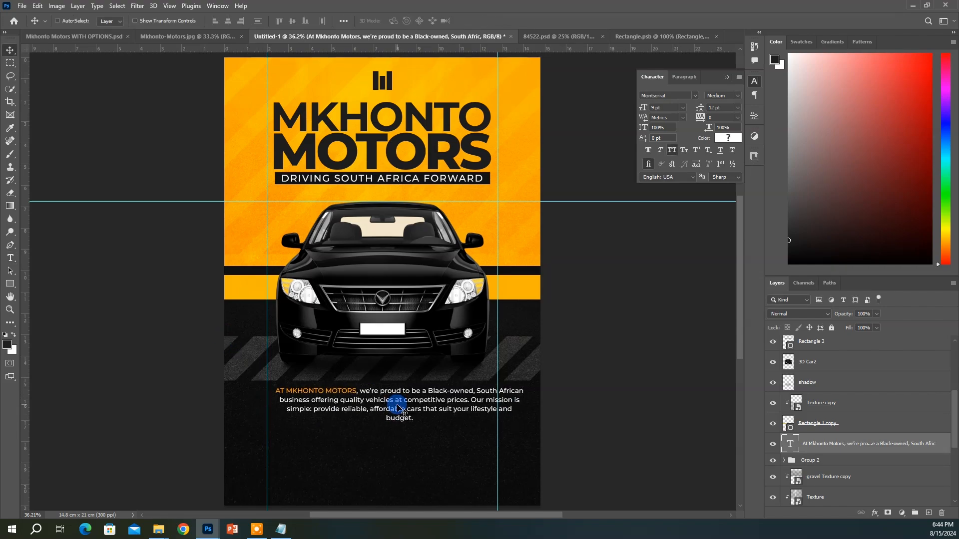
key("ctrl+a")
left_click(228, 21)
key("ctrl+d")
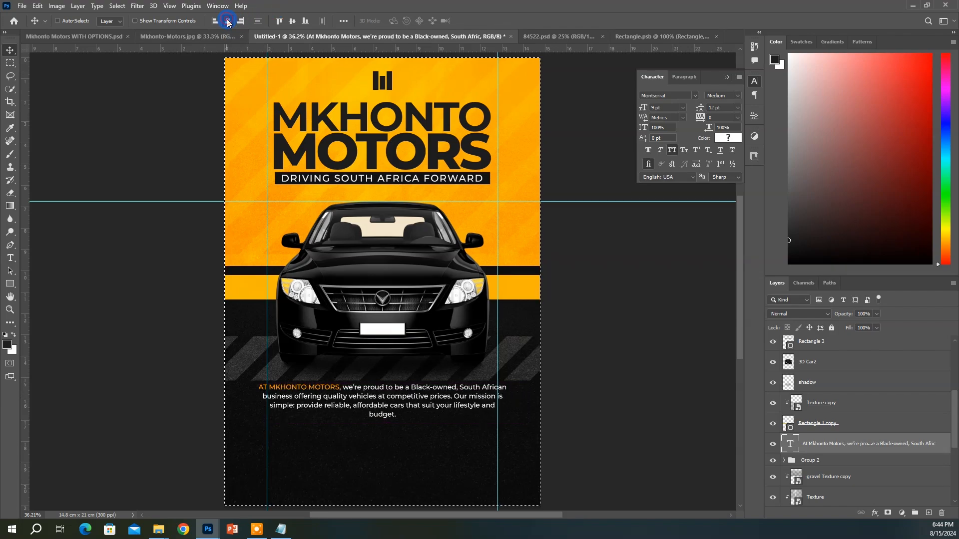
left_click(494, 495)
key("Down")
key("Down")
key("Down")
key("Down")
key("Down")
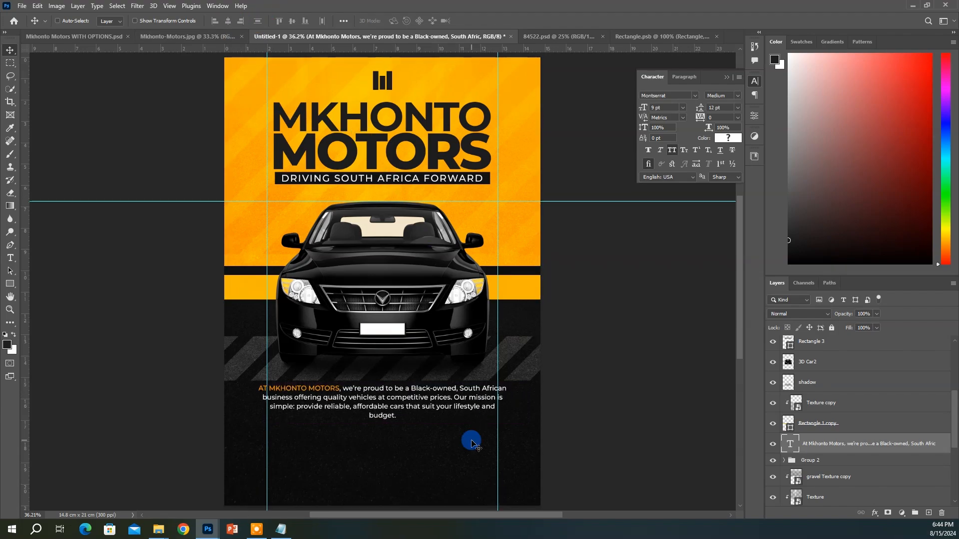
Shift the road group about 0.84 cm and lower its opacity from 89% to 62%
left_click(610, 385, "ctrl")
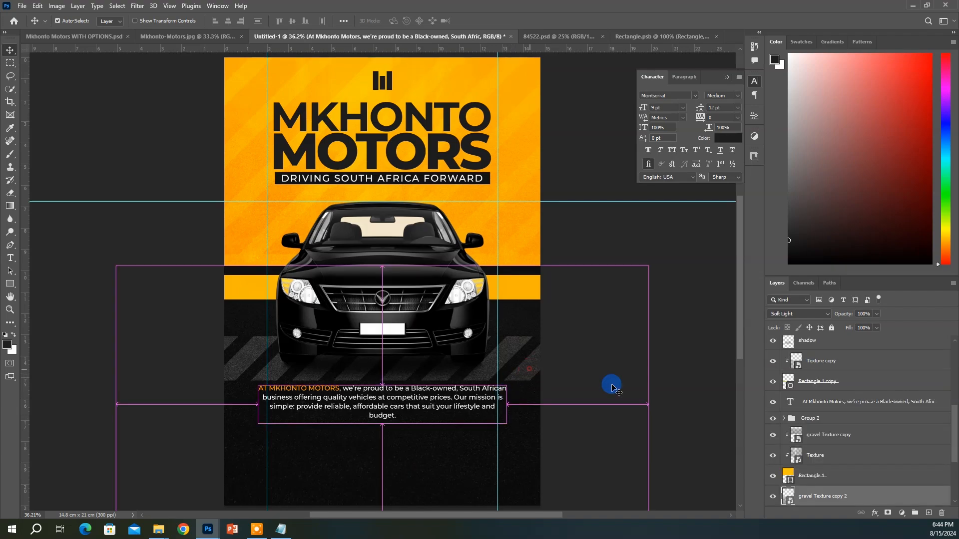
scroll(884, 473, "down", 2)
scroll(846, 460, "up", 1)
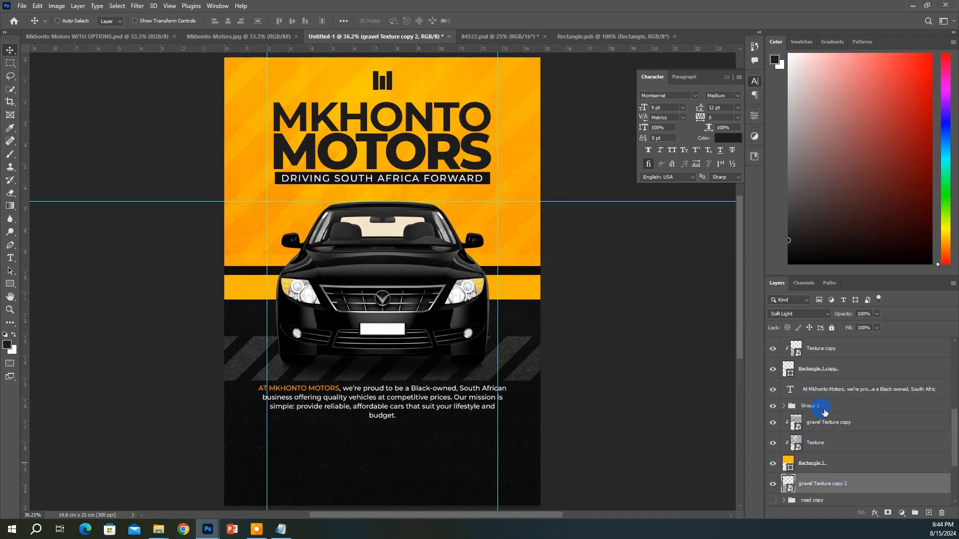
scroll(819, 474, "down", 1)
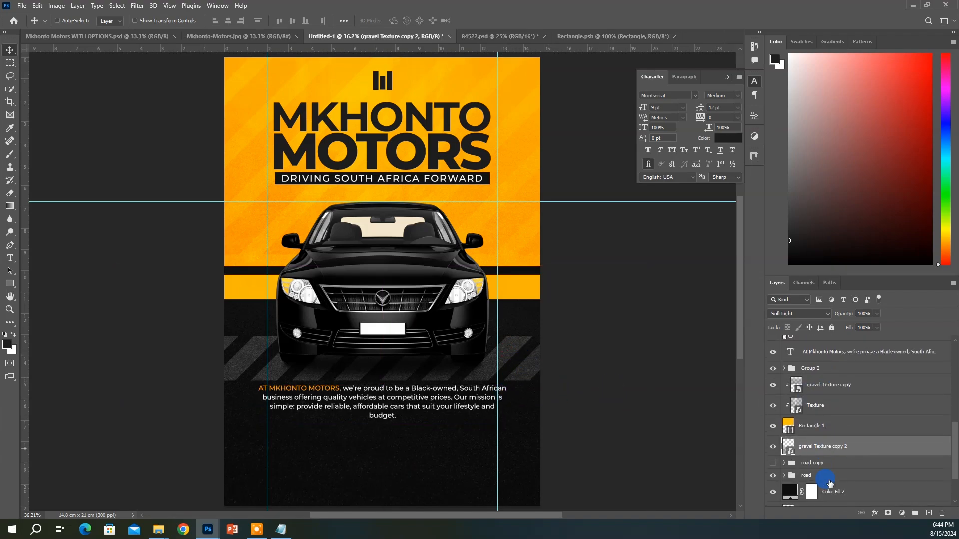
left_click(811, 465)
left_click(814, 473)
mouse_move(578, 382)
left_mouse_down()
mouse_move(583, 365)
mouse_move(590, 373)
left_mouse_up()
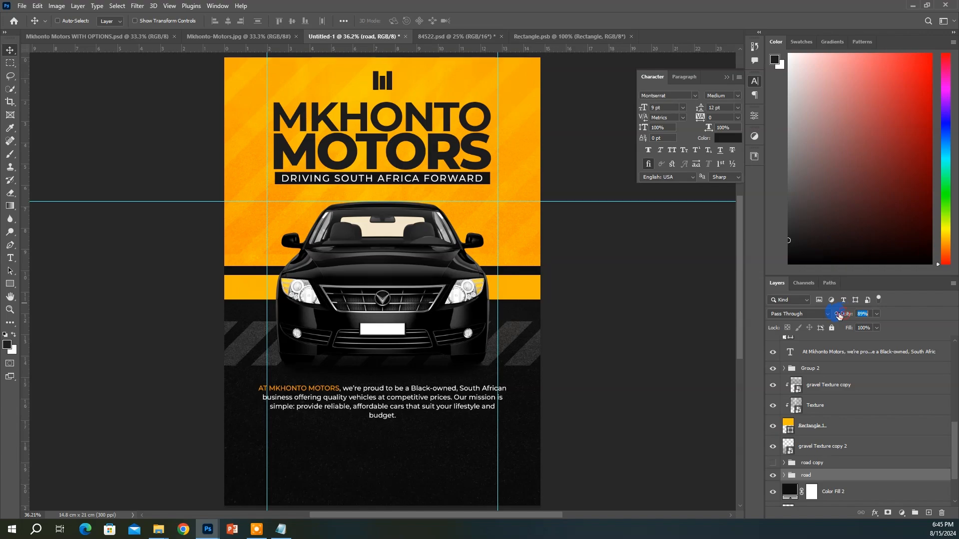
left_click_drag(839, 316, 843, 314)
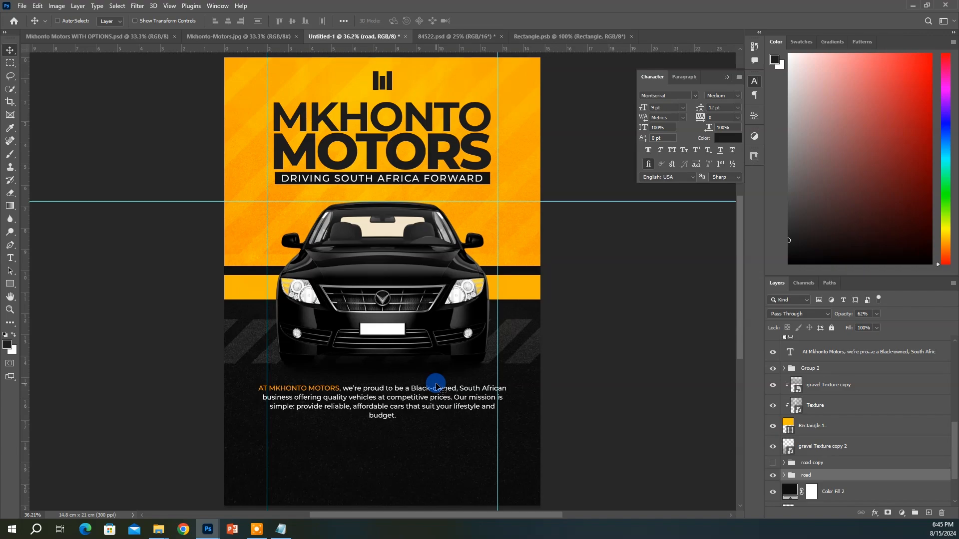
left_click(401, 405, "ctrl")
Widen the paragraph box to three lines, centre it horizontally and nudge it up under the car
key("Up")
key("Up")
key("Up")
key("Up")
key("Up")
key("Up")
key("Up")
key("Up")
key("Up")
key("Up")
key("Up")
key("Up")
key("Up")
key("Up")
key("Up")
key("Up")
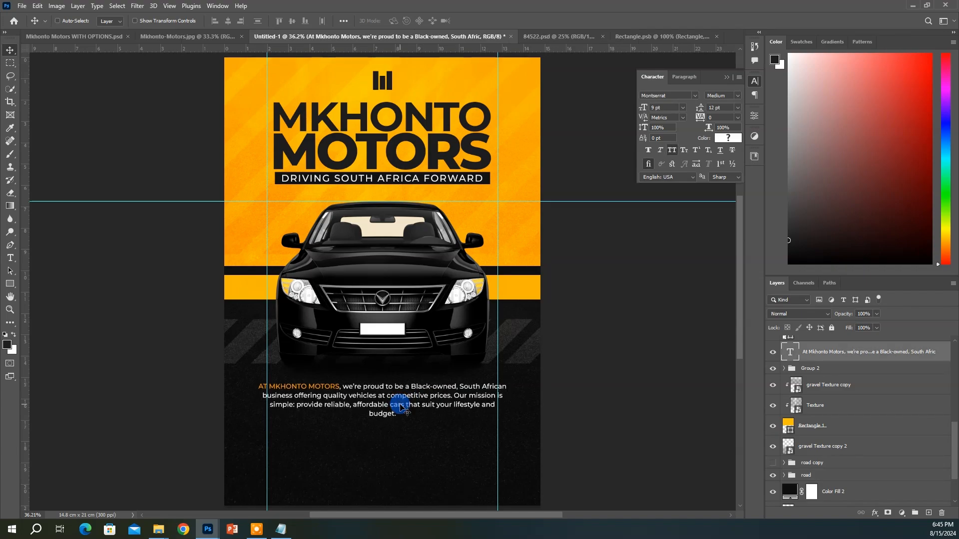
key("Up")
key("Up")
key("Up")
key("Up")
key("Up")
key("Up")
key("Up")
key("Up")
key("Up")
key("Up")
key("Up")
key("Up")
key("Up")
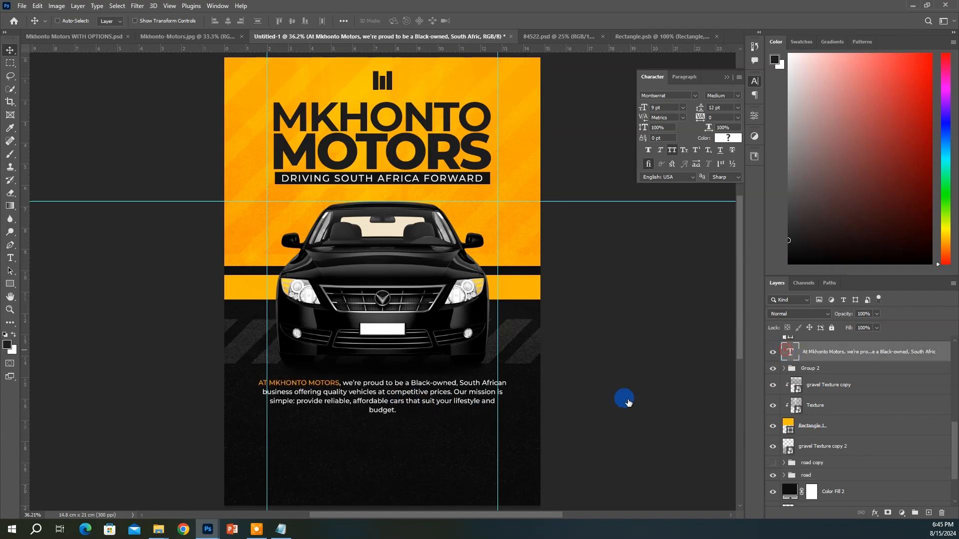
double_click(477, 389)
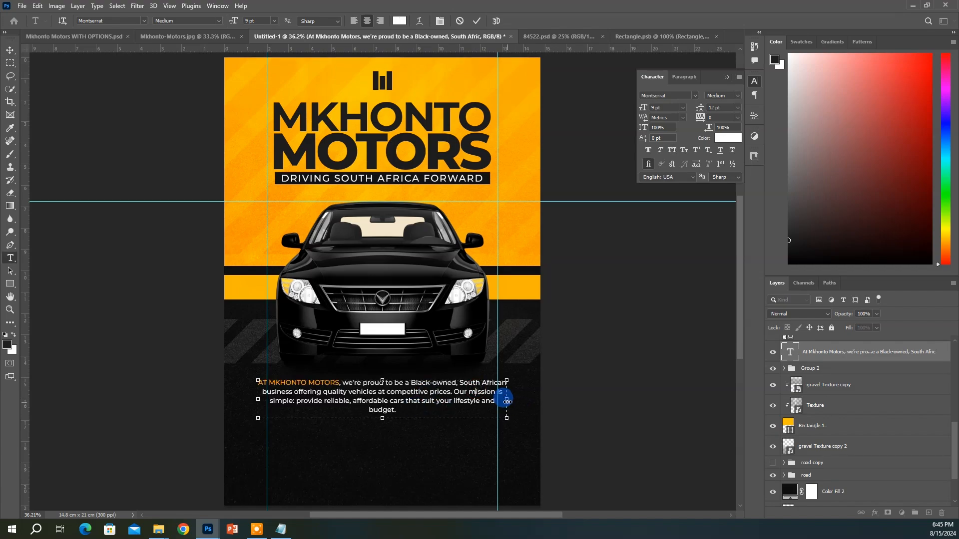
left_click_drag(507, 399, 518, 399)
key("ctrl+Return")
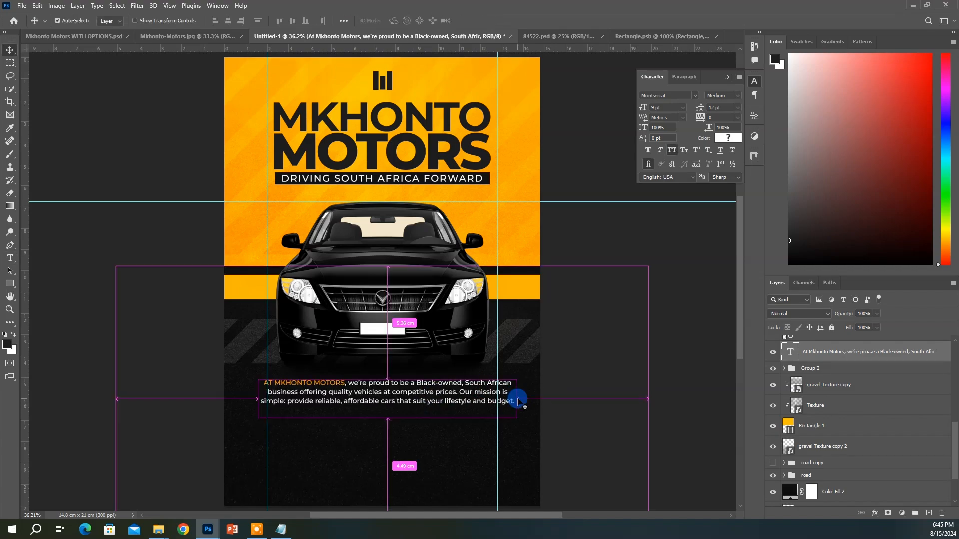
left_click(228, 21)
key("ctrl+d")
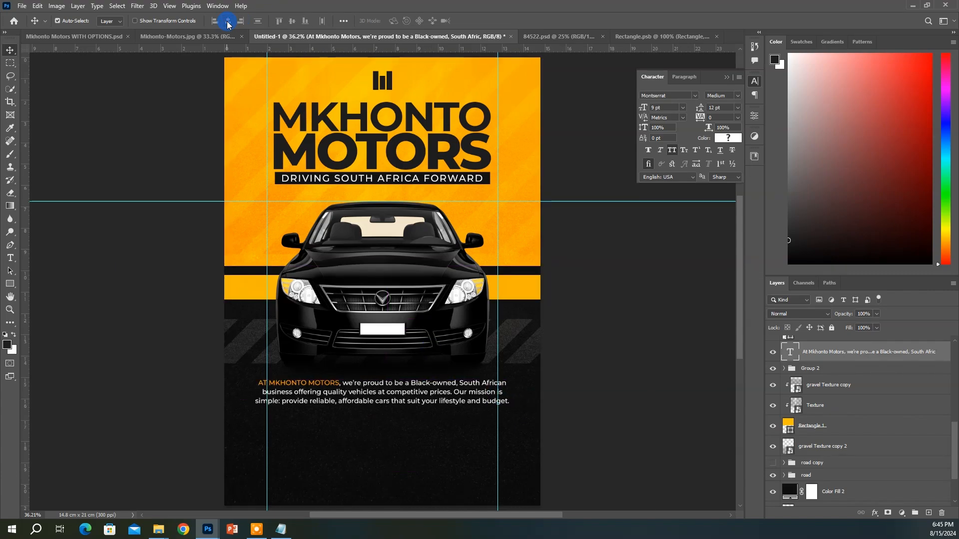
key("ctrl+Up")
key("ctrl+Up")
key("ctrl+Up")
key("ctrl+Up")
key("ctrl+Up")
key("ctrl+Up")
key("ctrl+Up")
key("ctrl+Up")
key("ctrl+Up")
key("ctrl+Up")
key("ctrl+Up")
key("ctrl+Up")
key("ctrl+Up")
key("ctrl+Up")
key("ctrl+Up")
key("ctrl+Up")
key("ctrl+Up")
key("ctrl+Up")
key("ctrl+Up")
key("ctrl+Up")
key("Up")
key("Up")
key("Up")
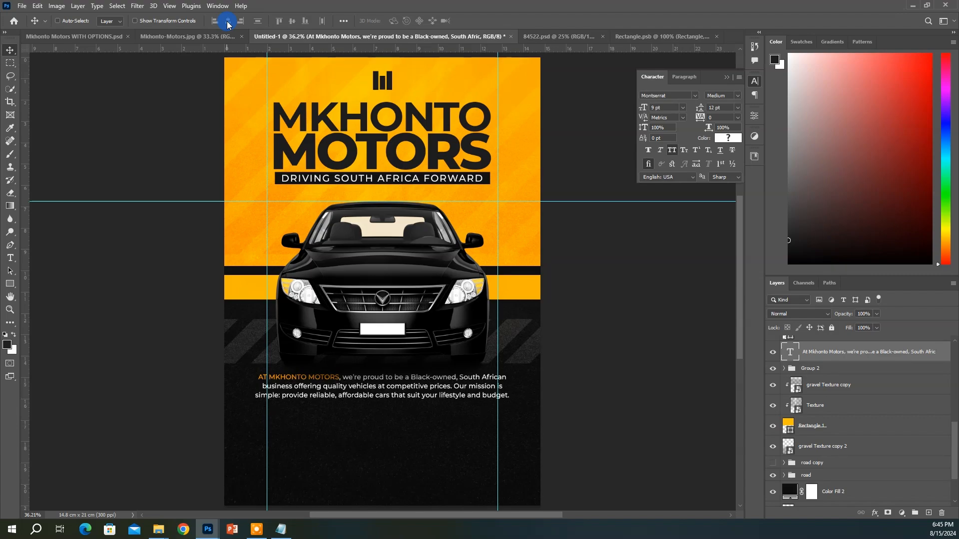
key("u")
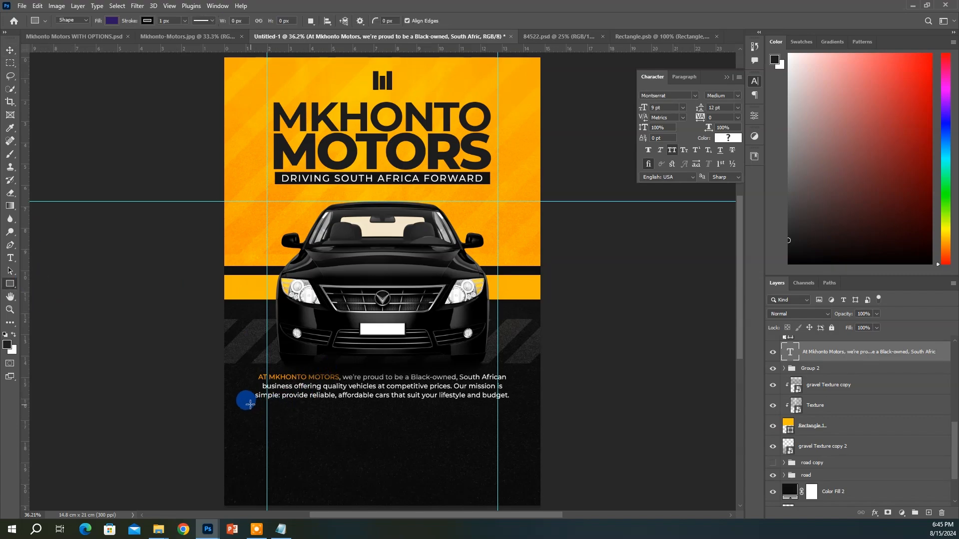
Draw a wide bar below the paragraph filled with the poster's sampled yellow
left_click_drag(249, 408, 519, 459)
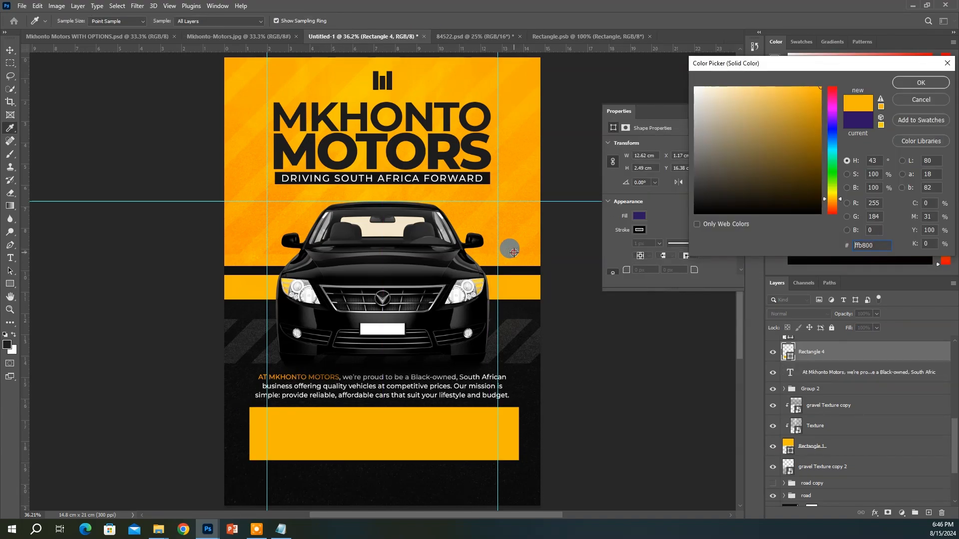
left_click(519, 245)
key("Return")
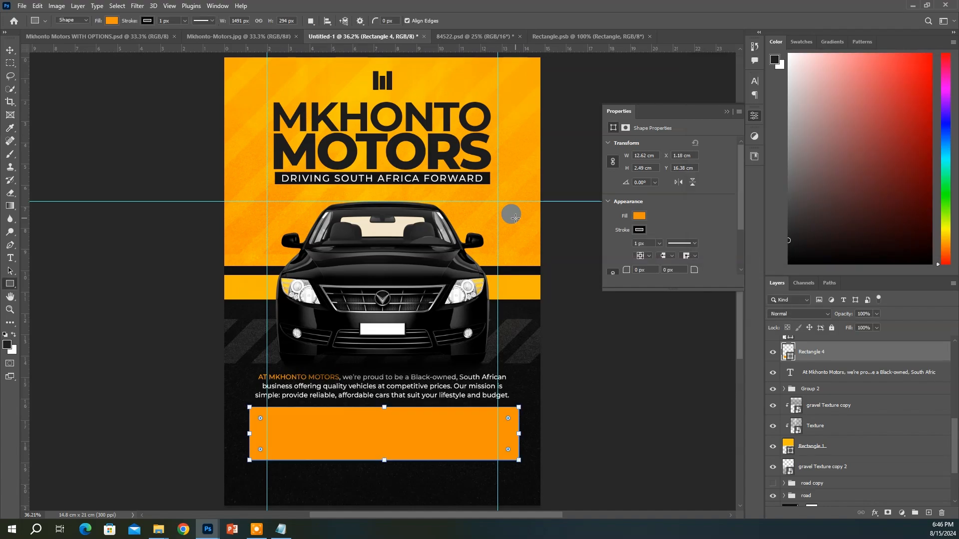
Change the bar's fill to amber yellow ffc000
left_click(843, 381)
left_click(789, 370)
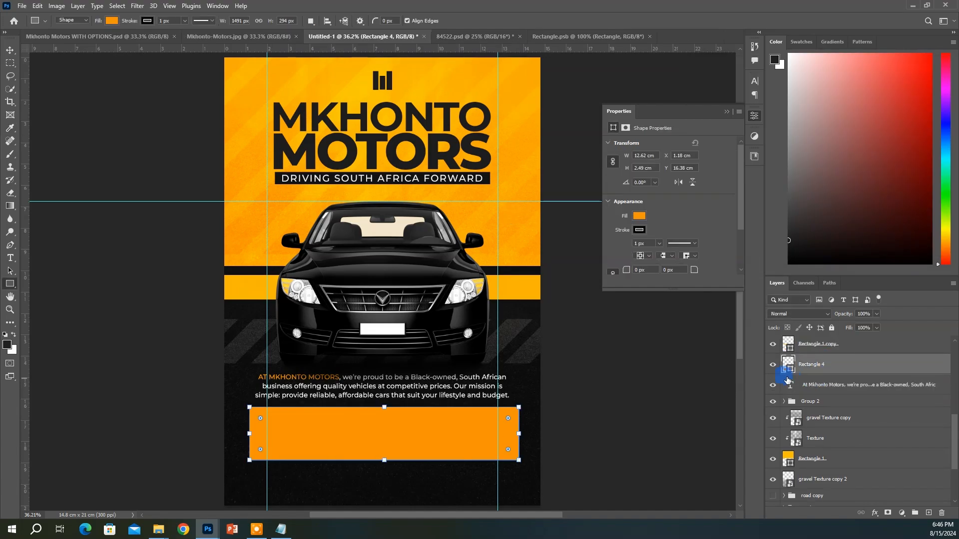
key("v")
double_click(790, 372)
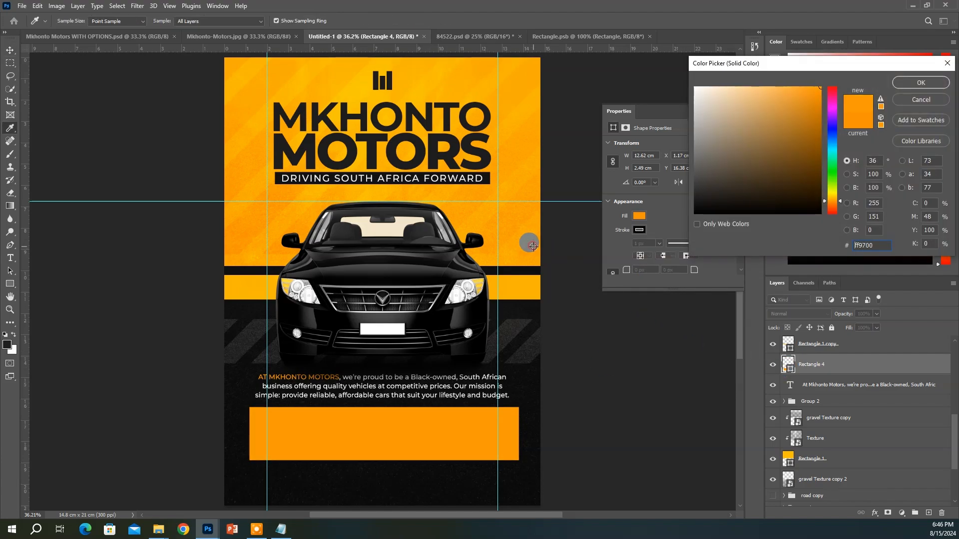
left_click_drag(830, 200, 834, 201)
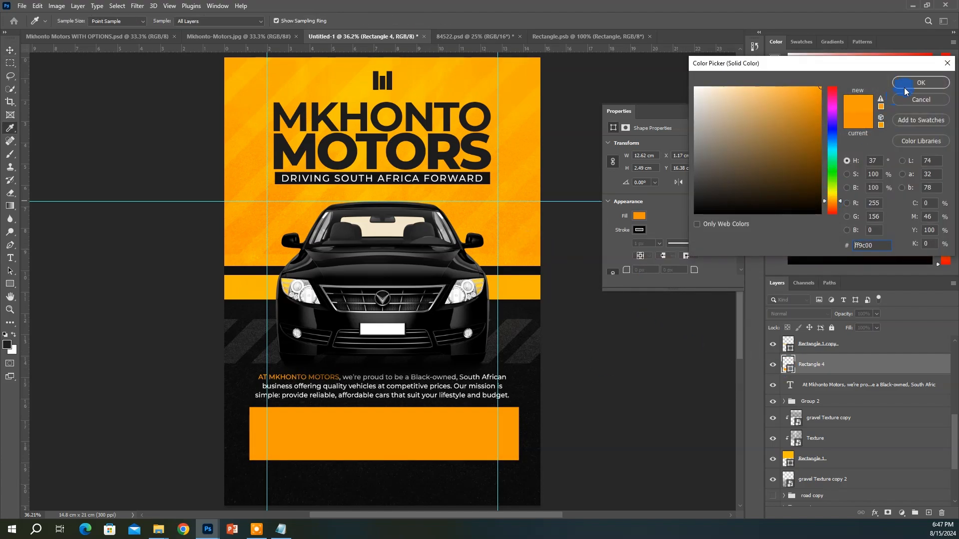
left_click(833, 196)
left_click(839, 198)
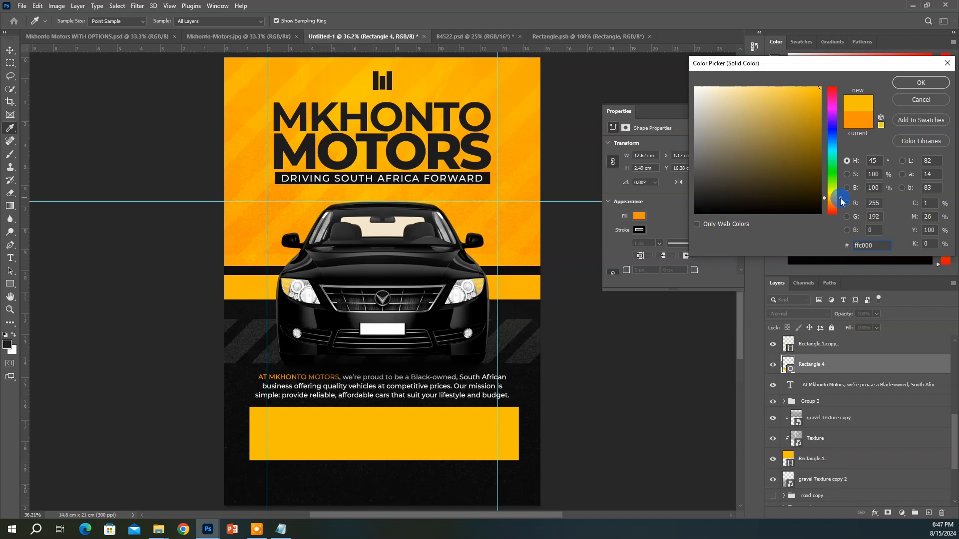
left_click(907, 86)
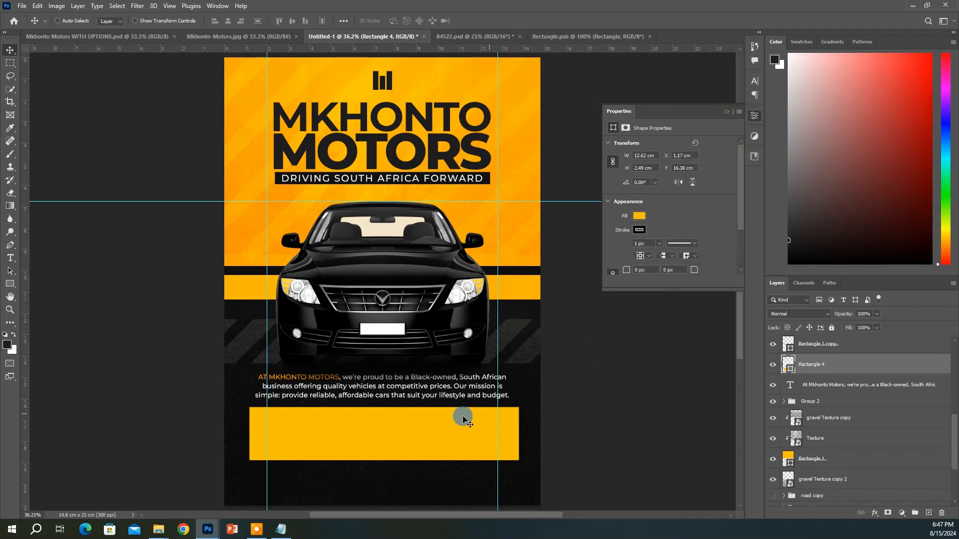
scroll(463, 415, "down", 1)
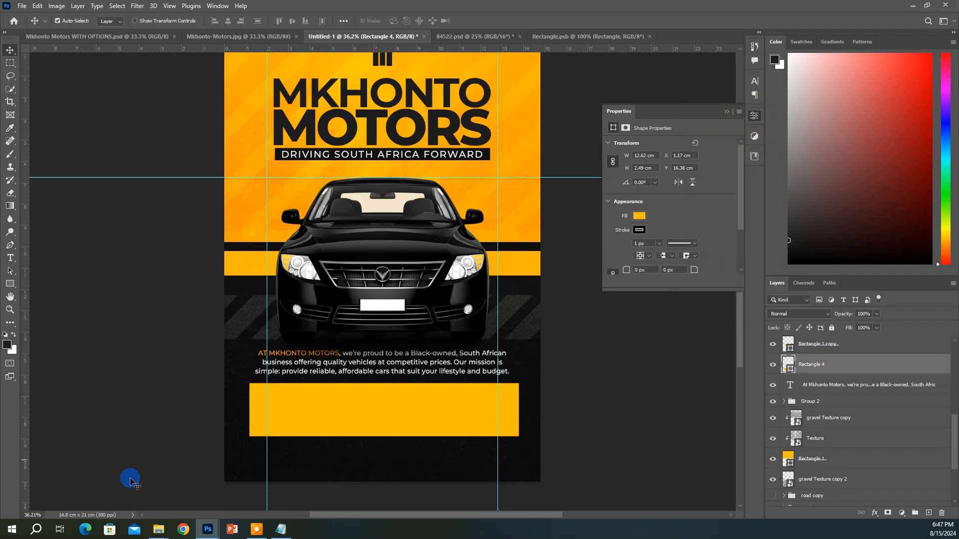
Duplicate the gravel texture, move it above Rectangle 4, and clip it to the bar
left_click(488, 452, "ctrl")
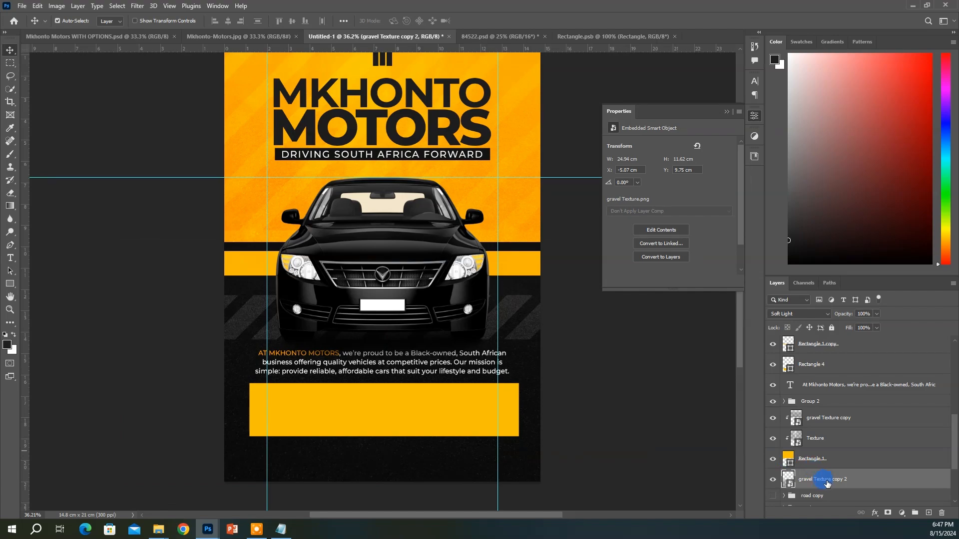
mouse_move(505, 443)
left_mouse_down()
mouse_move(483, 449)
mouse_move(501, 456)
left_mouse_up()
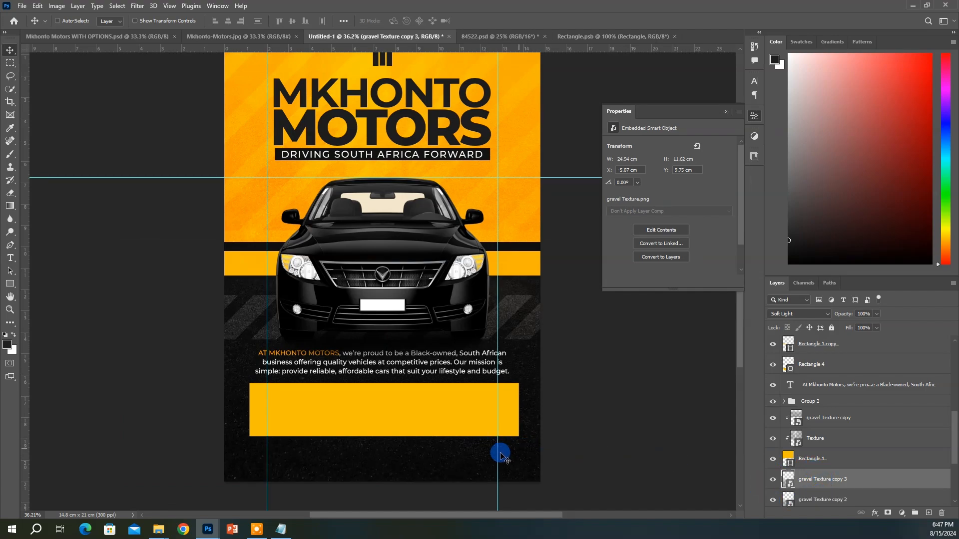
left_click_drag(849, 488, 828, 362)
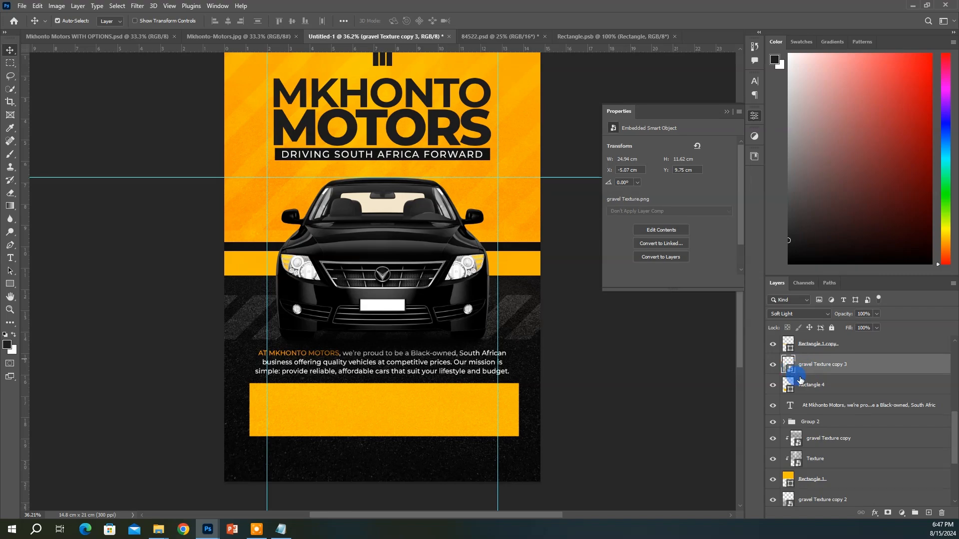
right_click(809, 371)
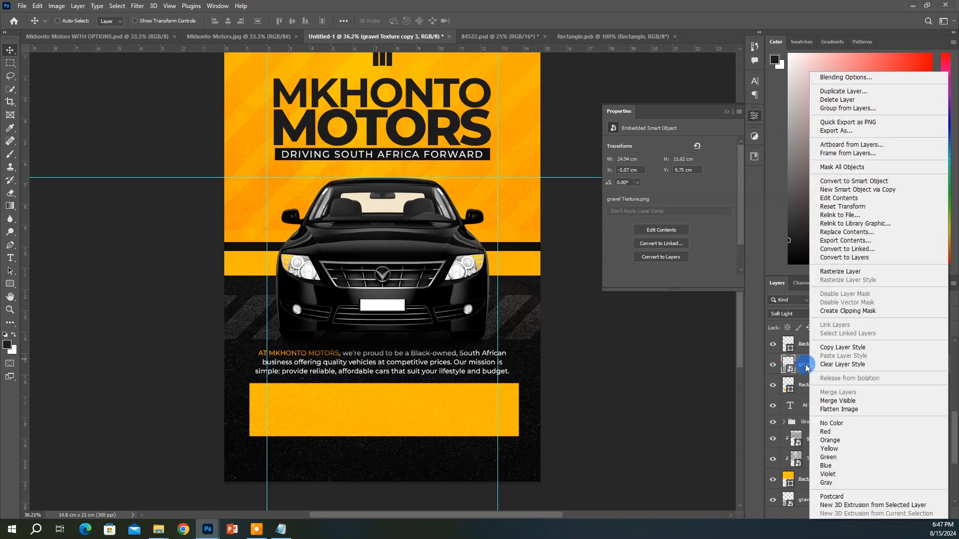
left_click(850, 312)
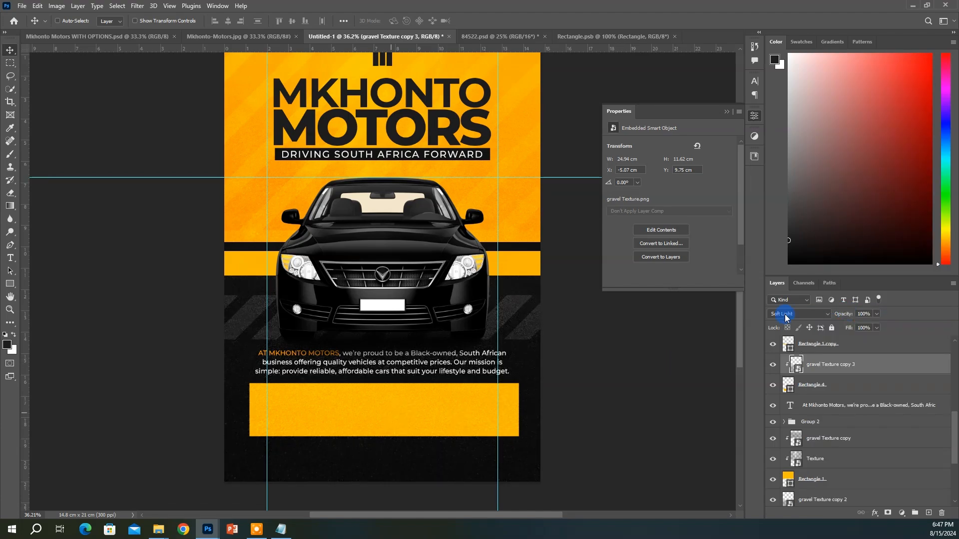
double_click(792, 392)
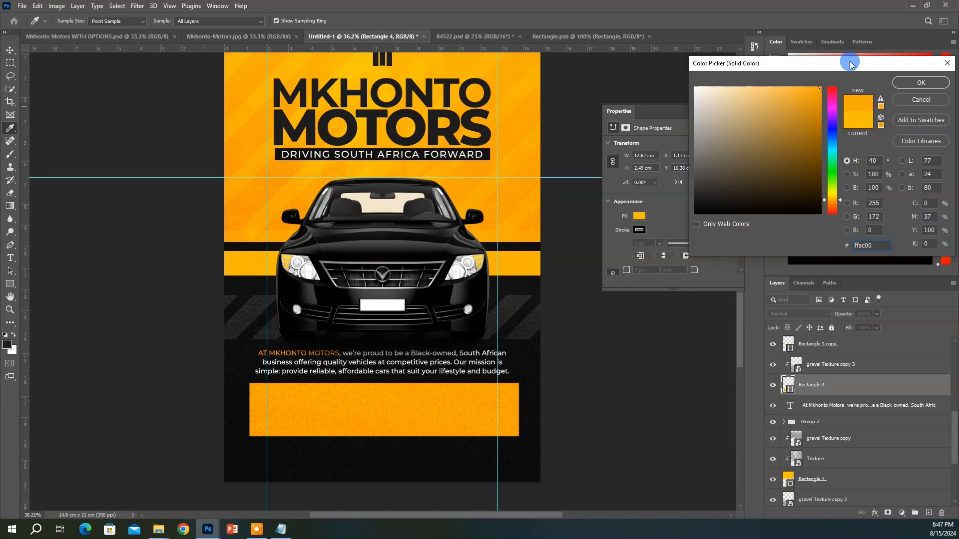
left_click(921, 83)
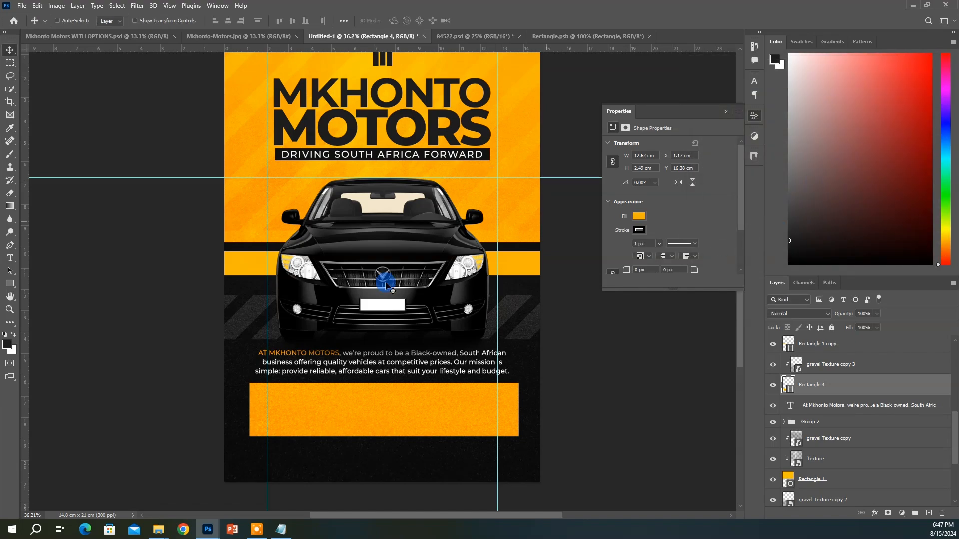
Select the clipped gravel texture on the bar and resize it
scroll(381, 288, "up", 1)
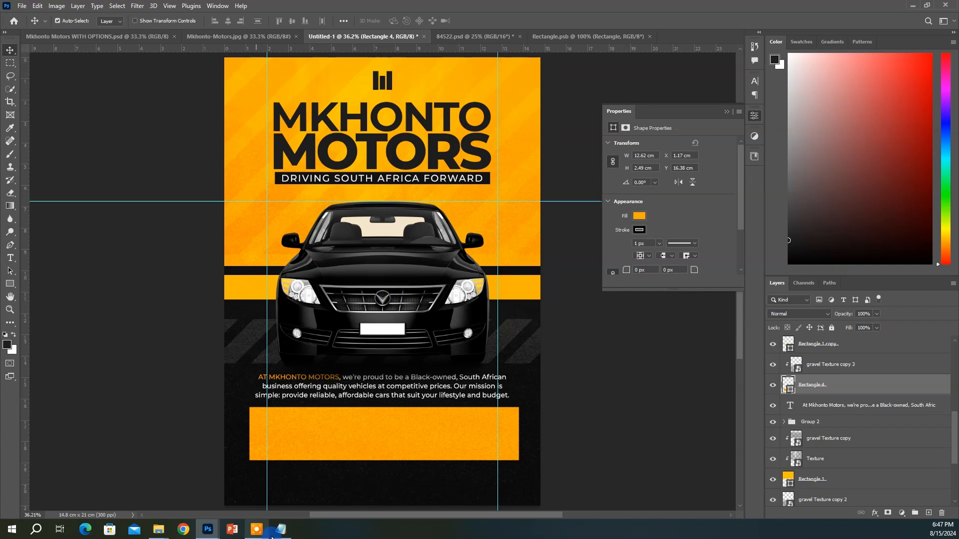
key("ctrl")
left_click(383, 438, "ctrl")
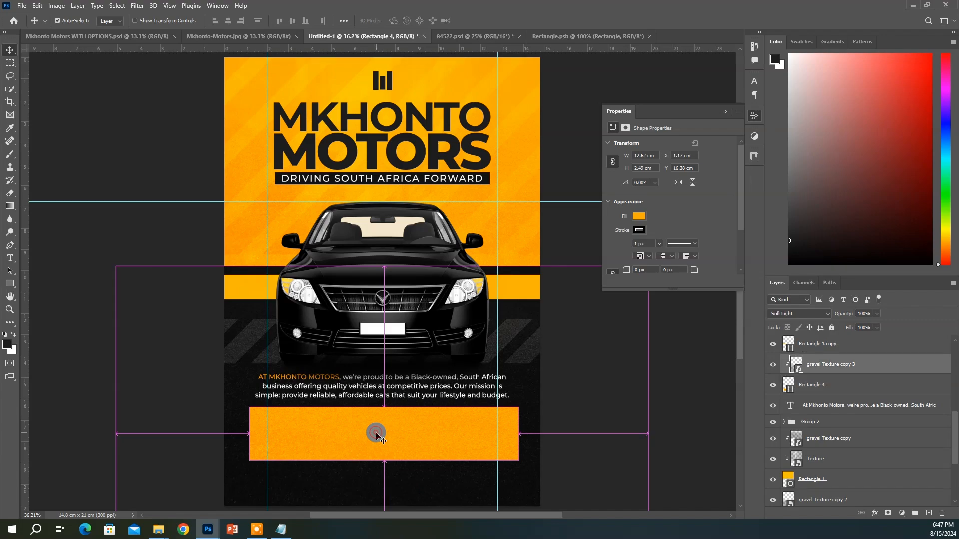
key("ctrl+t")
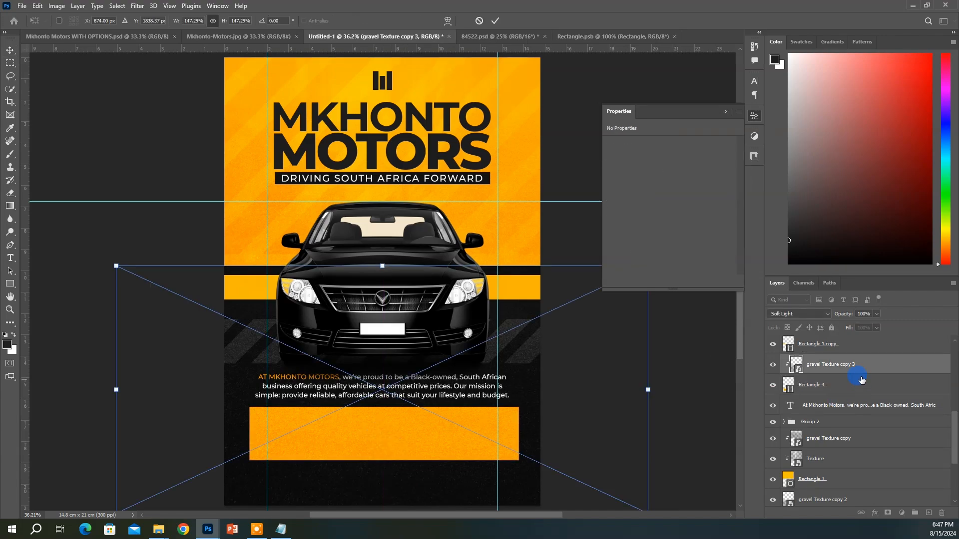
key("Return")
scroll(852, 375, "down", 1)
Darken the bar's fill to amber eda000
double_click(791, 369)
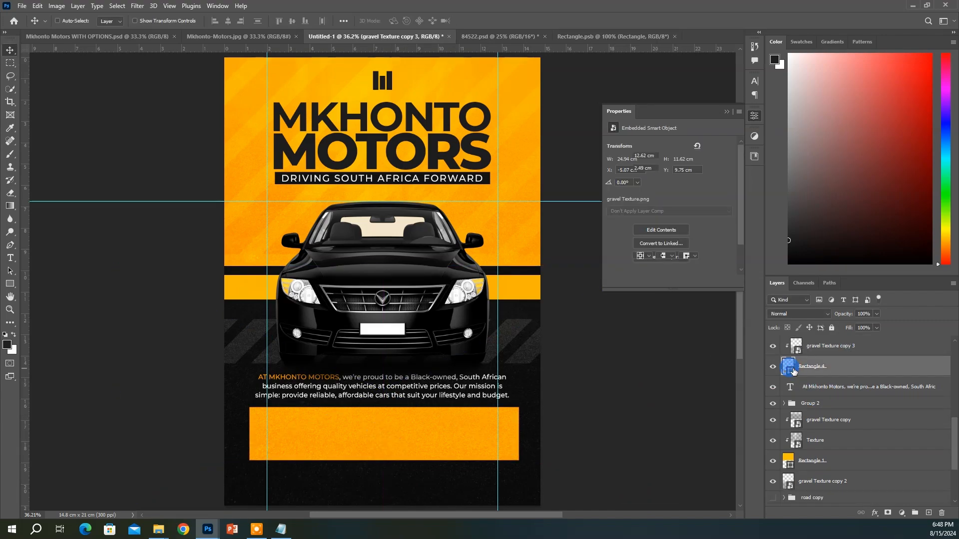
left_click_drag(811, 108, 824, 102)
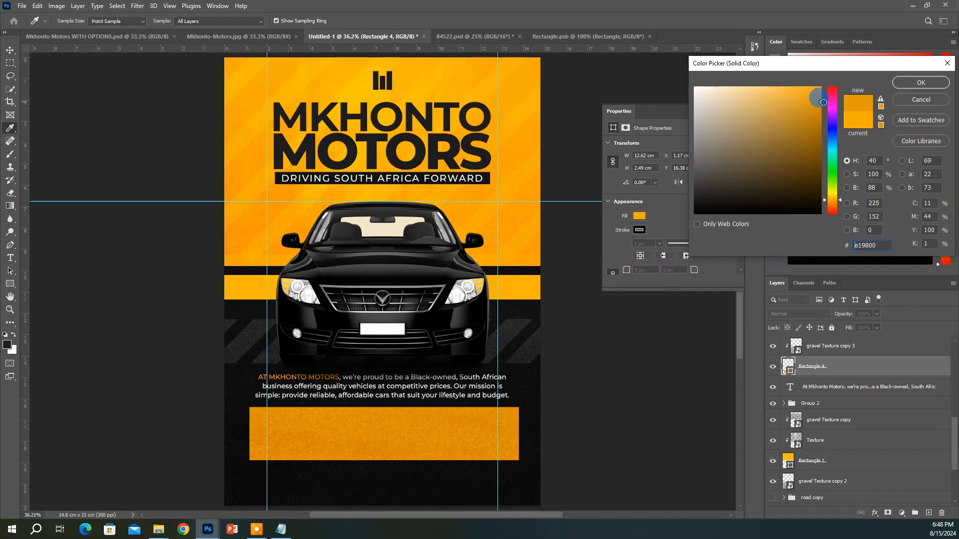
left_click(919, 83)
left_click(382, 387)
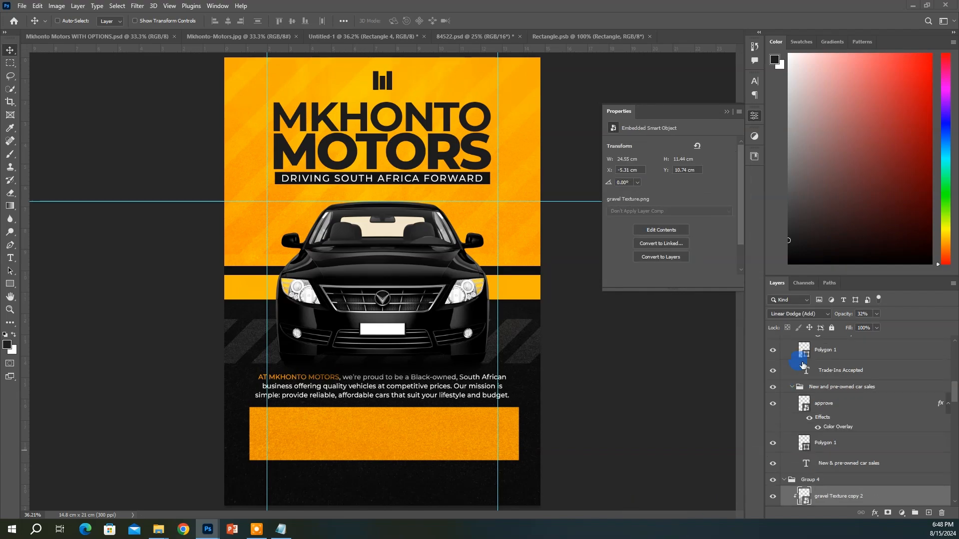
Set the bar's gravel texture to 35% opacity with Darker Color blending
left_click(420, 439, "ctrl")
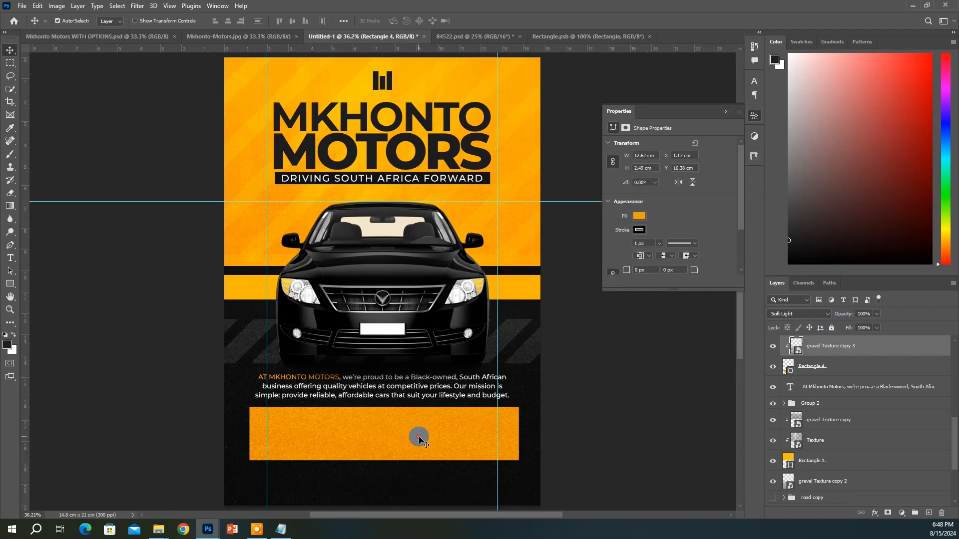
left_click(801, 320)
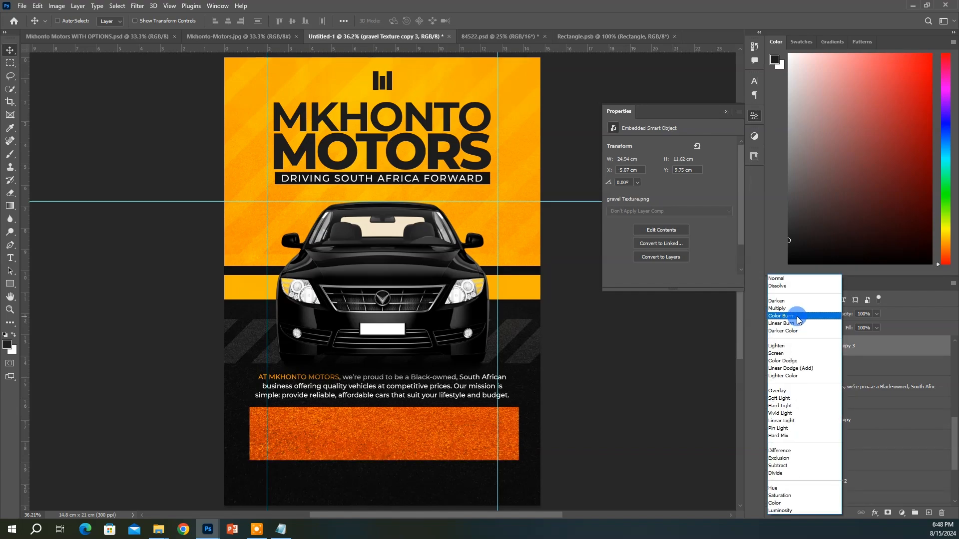
left_click(801, 369)
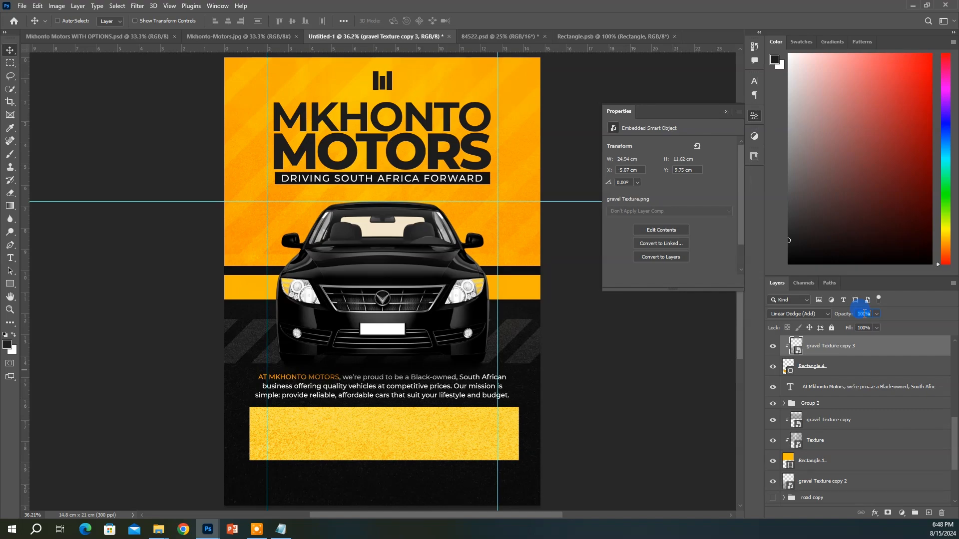
type("35")
key("Return")
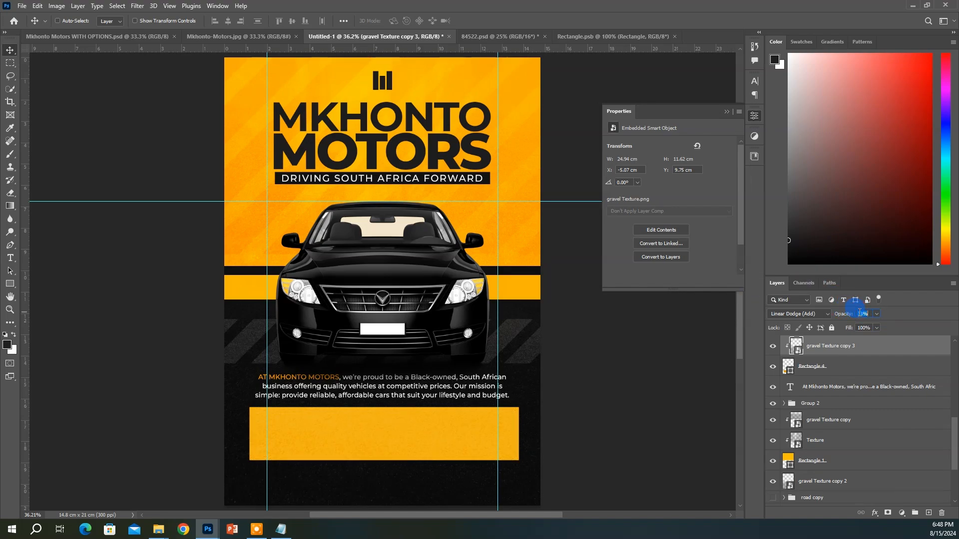
left_click(797, 314)
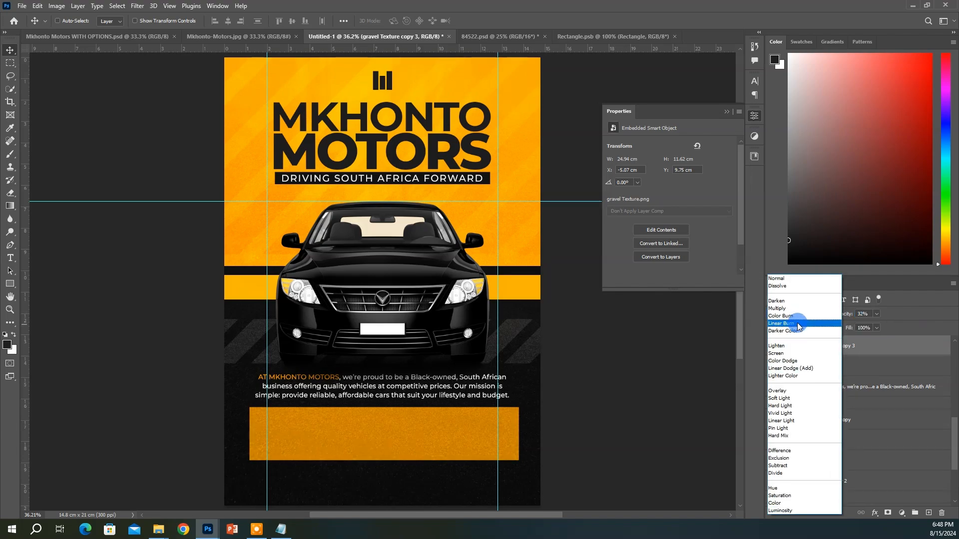
left_click(797, 330)
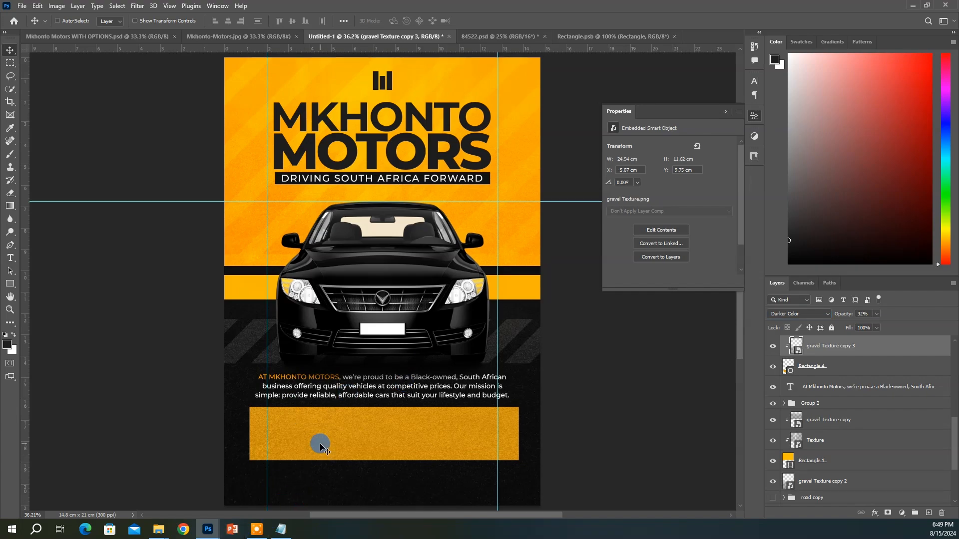
Check the services listed in the Notepad brief, then return to the flyer
left_click(281, 529)
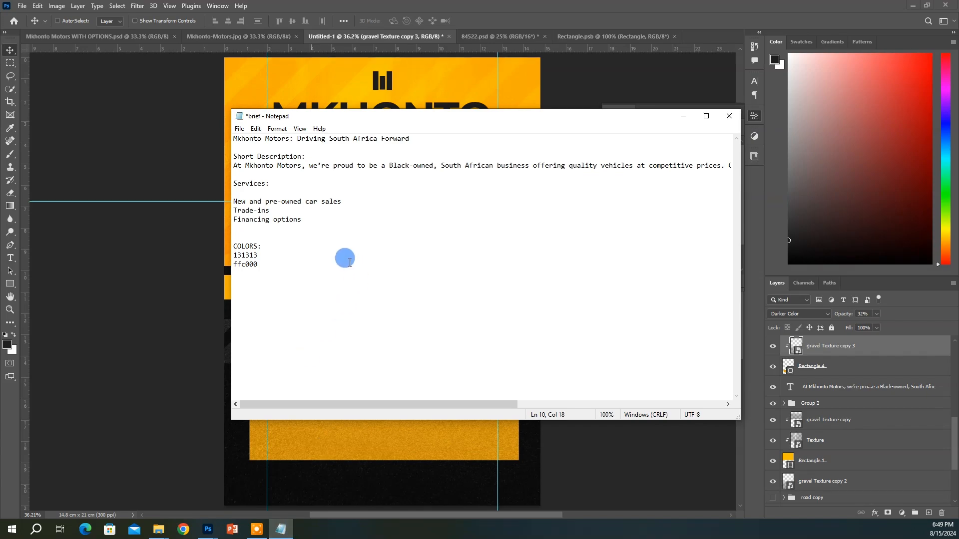
left_click_drag(327, 203, 278, 217)
left_click(303, 214)
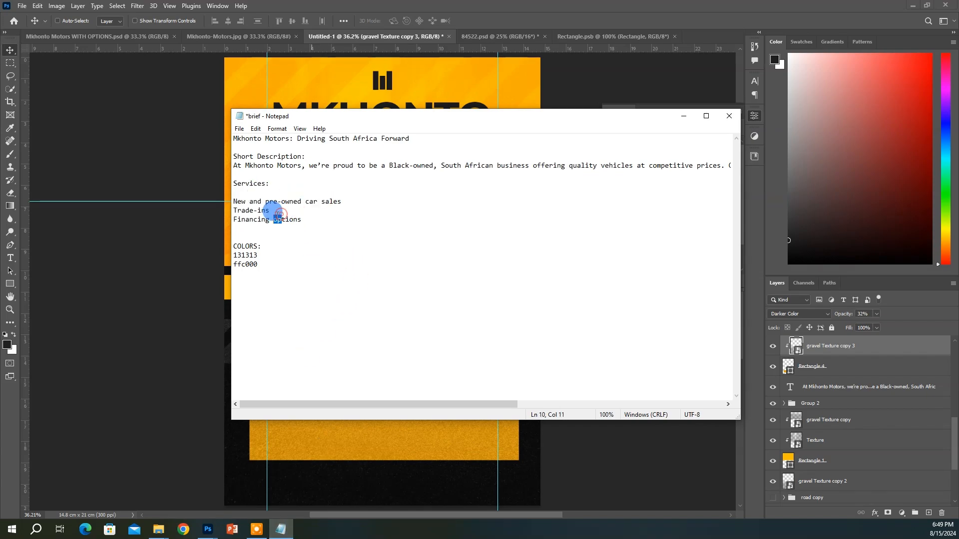
left_click(318, 219)
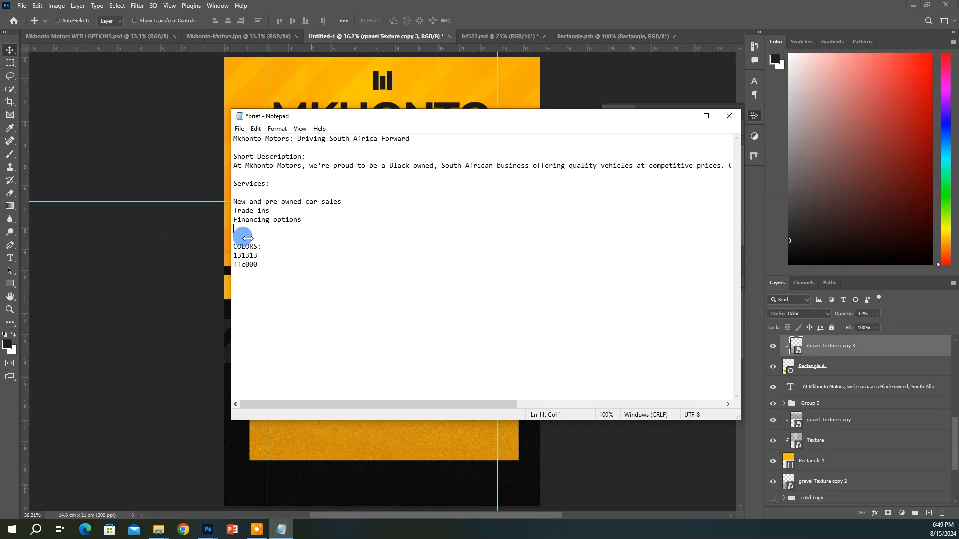
left_click(361, 476)
Draw a small square at the banner's left end with a pure red fill and no stroke
key("u")
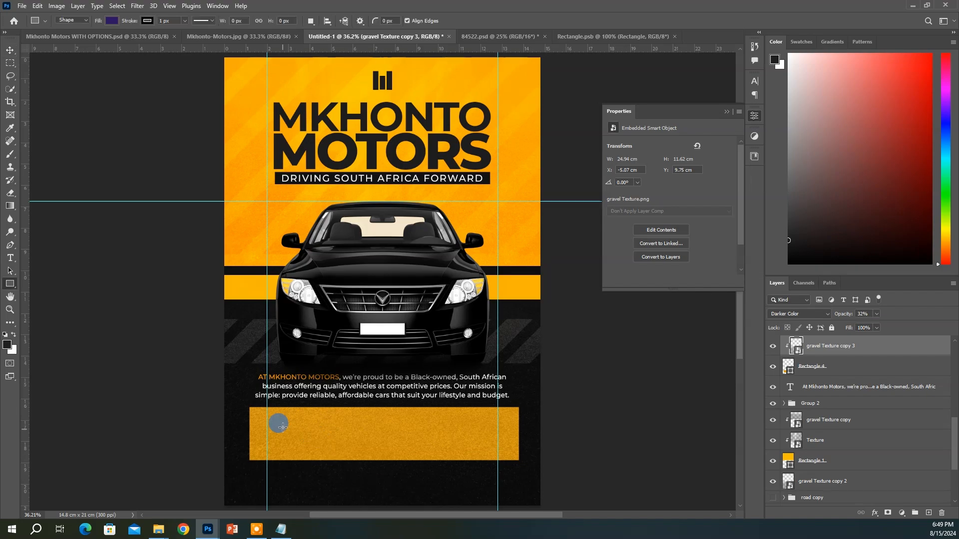
left_click_drag(267, 418, 287, 438)
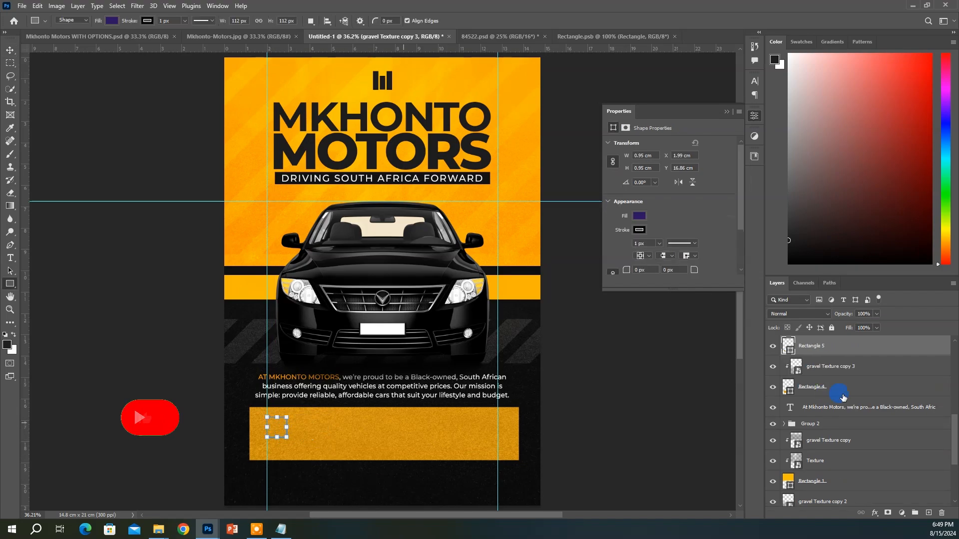
double_click(788, 351)
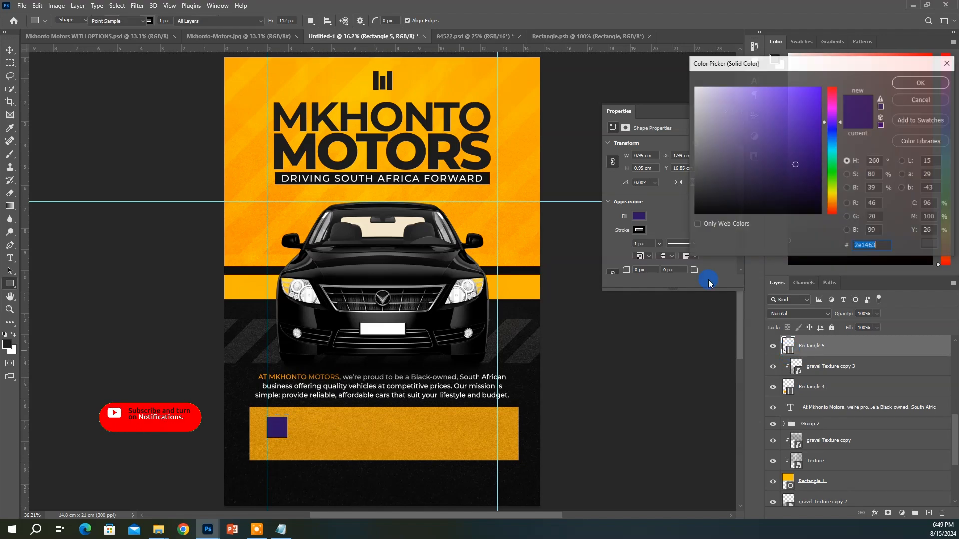
left_click(834, 93)
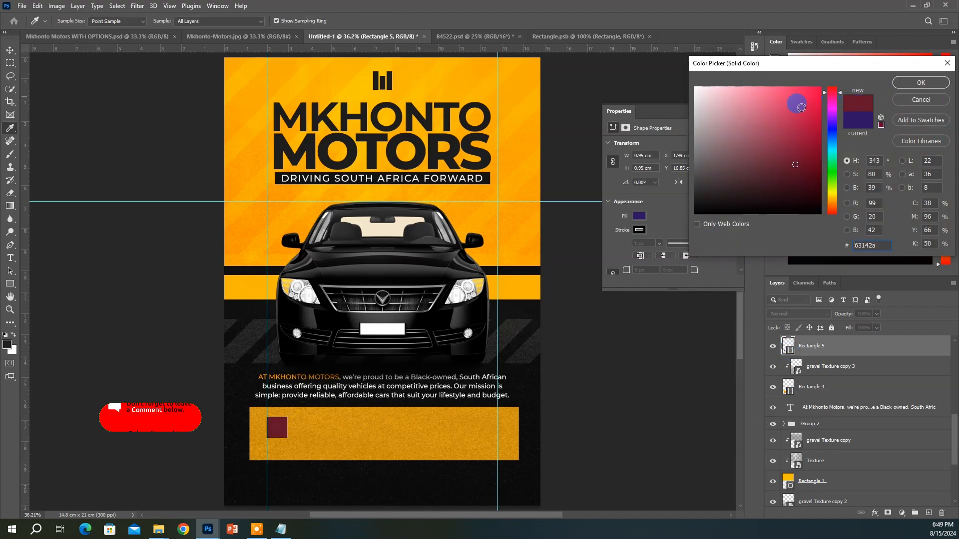
mouse_move(797, 100)
left_mouse_down()
mouse_move(776, 87)
mouse_move(815, 92)
mouse_move(822, 84)
mouse_move(786, 102)
mouse_move(777, 95)
mouse_move(808, 80)
left_mouse_up()
left_click(834, 87)
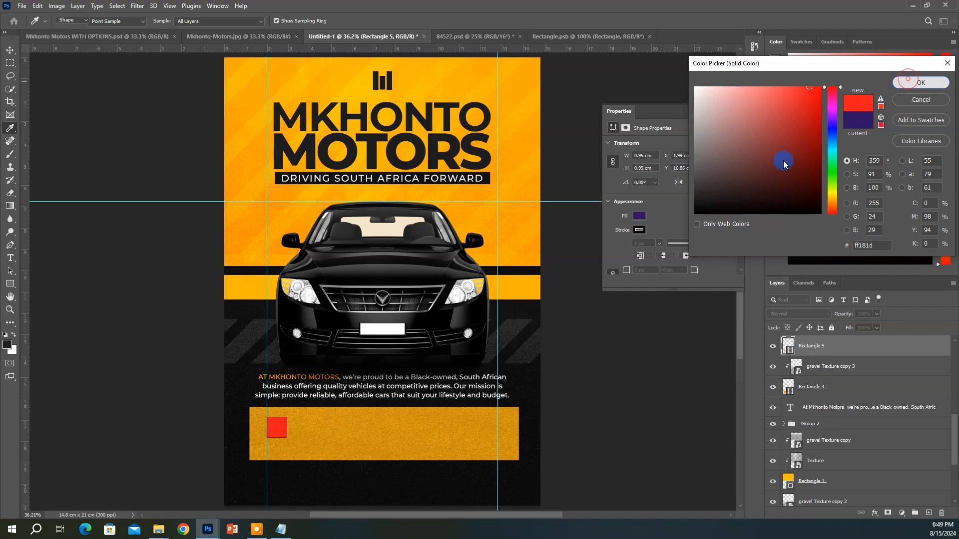
left_click(920, 82)
left_click(641, 230)
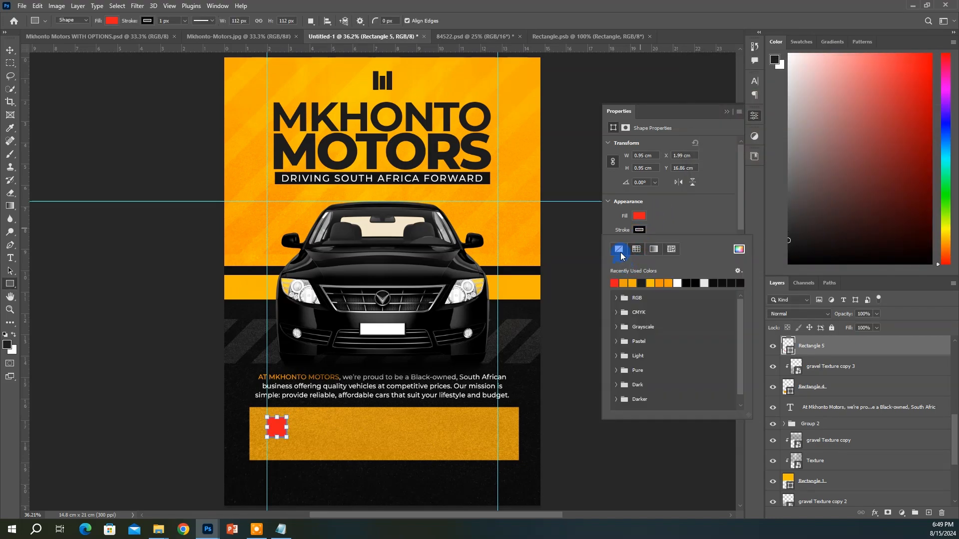
left_click(620, 250)
left_click(11, 52)
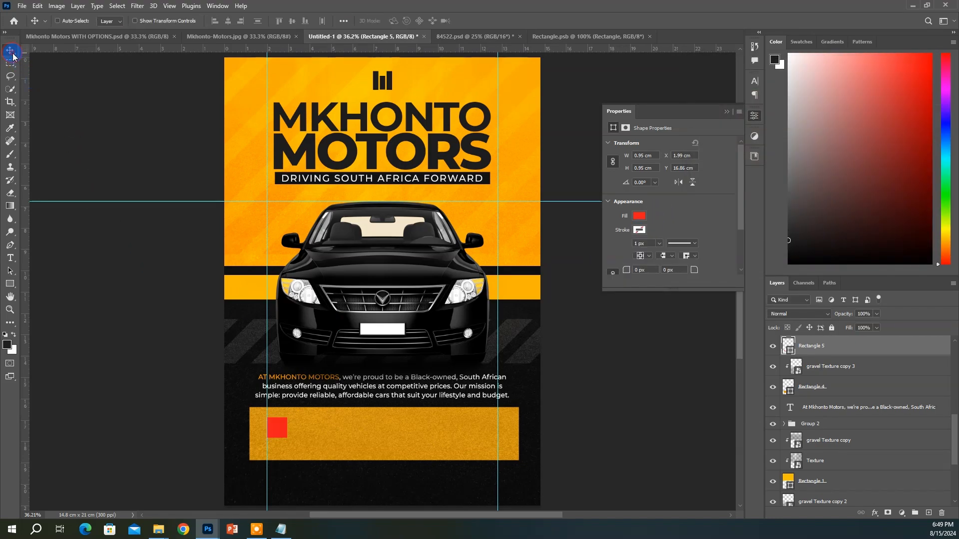
Hide the red square and draw a 6-sided red hexagon in its place
left_click(772, 346)
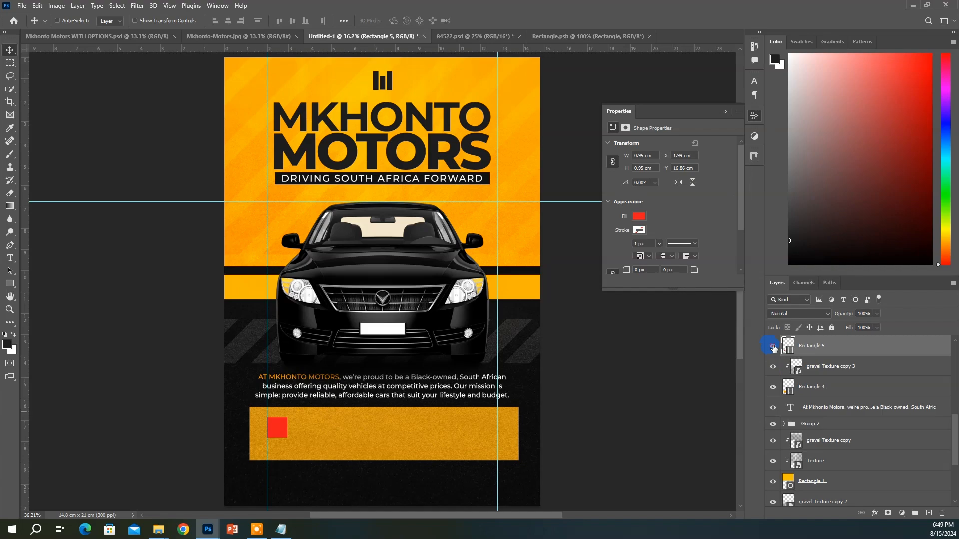
left_click(9, 284)
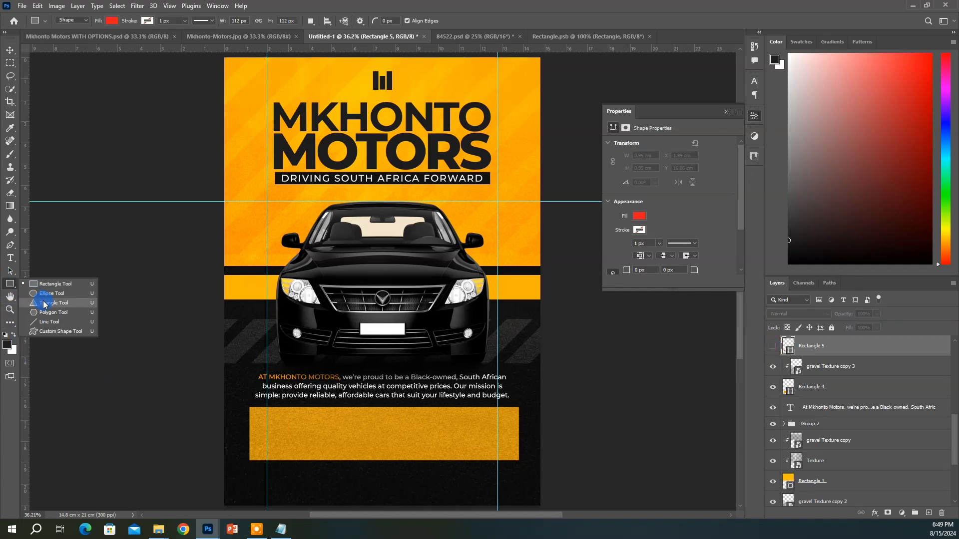
left_click(52, 314)
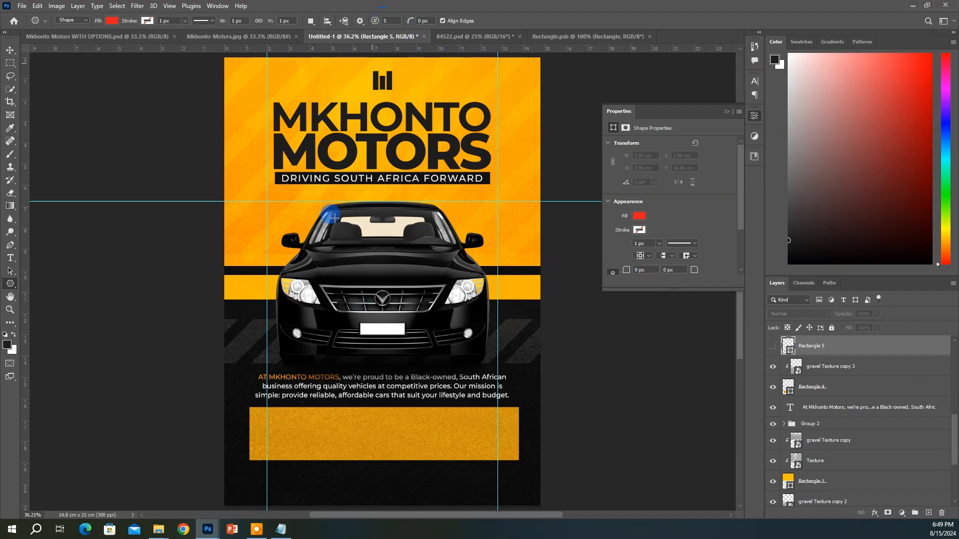
left_click_drag(269, 415, 294, 441)
key("ctrl+e")
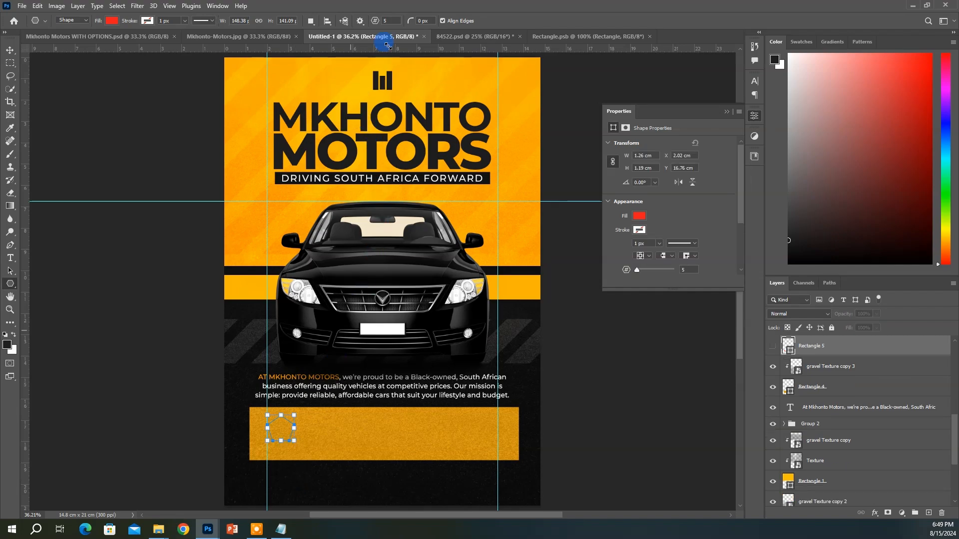
left_click(389, 21)
type("6")
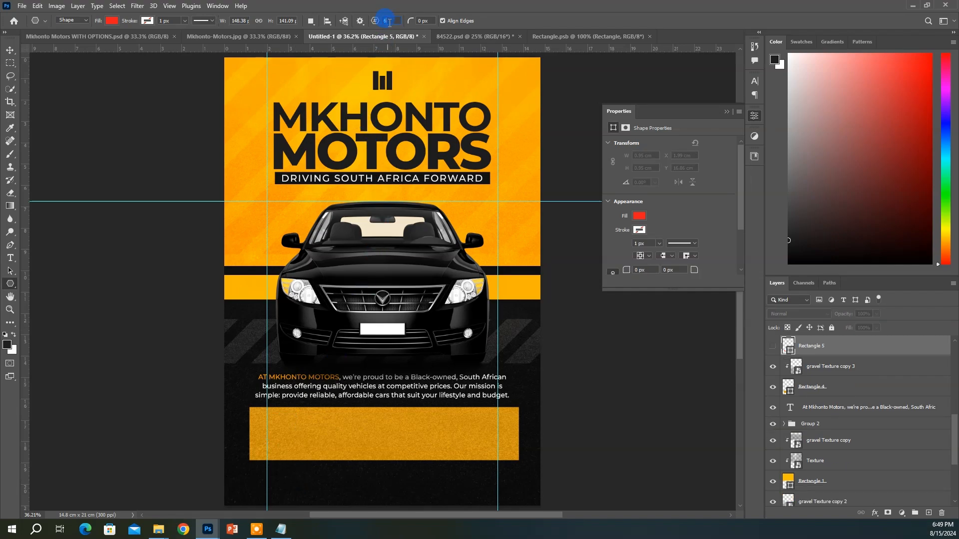
left_click_drag(268, 416, 295, 449)
Rotate the hexagon 90° and add a placeholder text layer below the banner
left_click(12, 52)
key("ctrl+z")
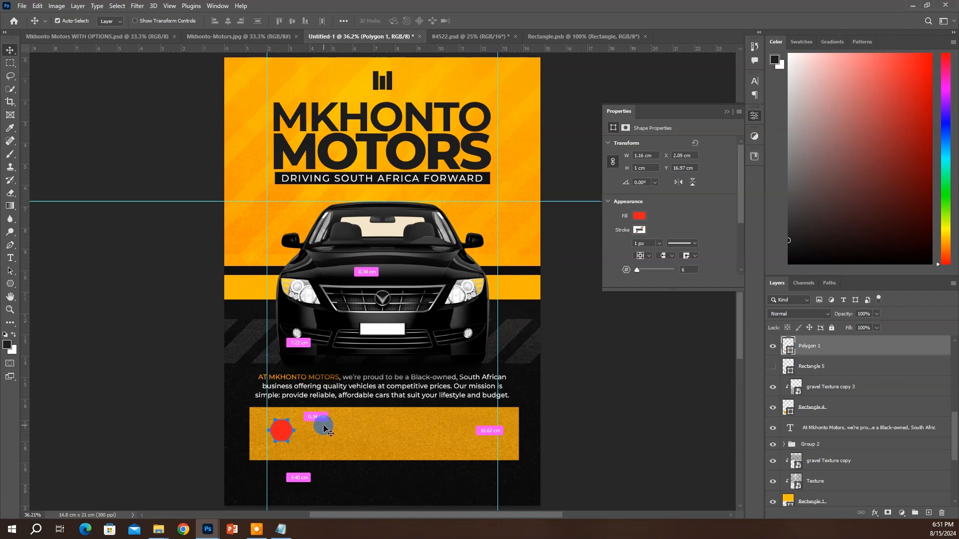
key("ctrl+t")
left_click_drag(305, 414, 299, 455)
key("Return")
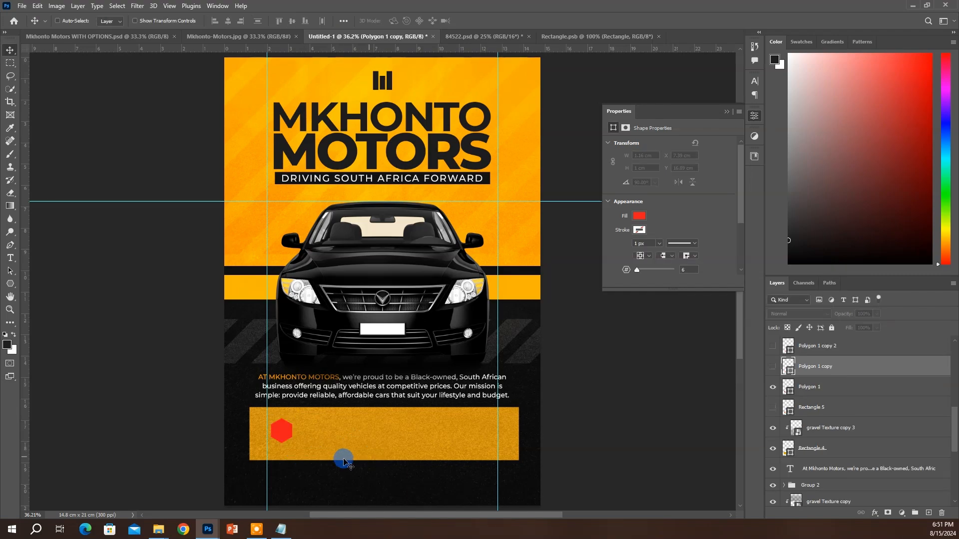
key("t")
left_click(327, 478)
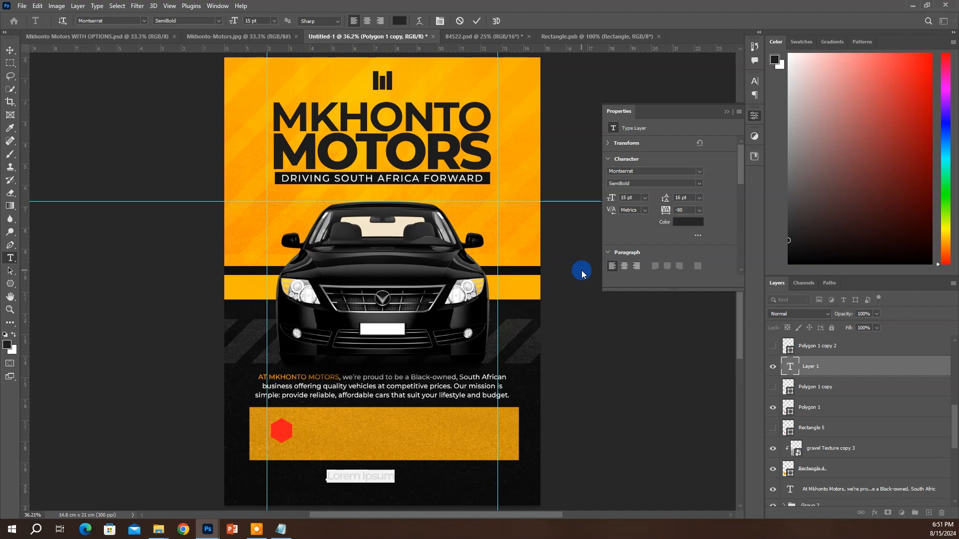
Paste the 'New and pre-owned car sale' line from the Notepad brief into the banner beside the hexagon
left_click(281, 529)
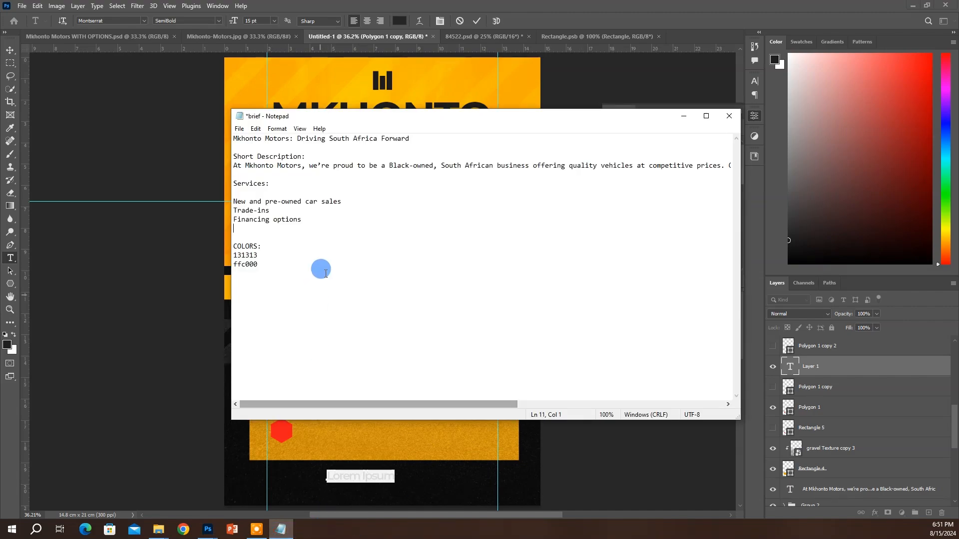
left_click_drag(338, 201, 208, 200)
key("ctrl+c")
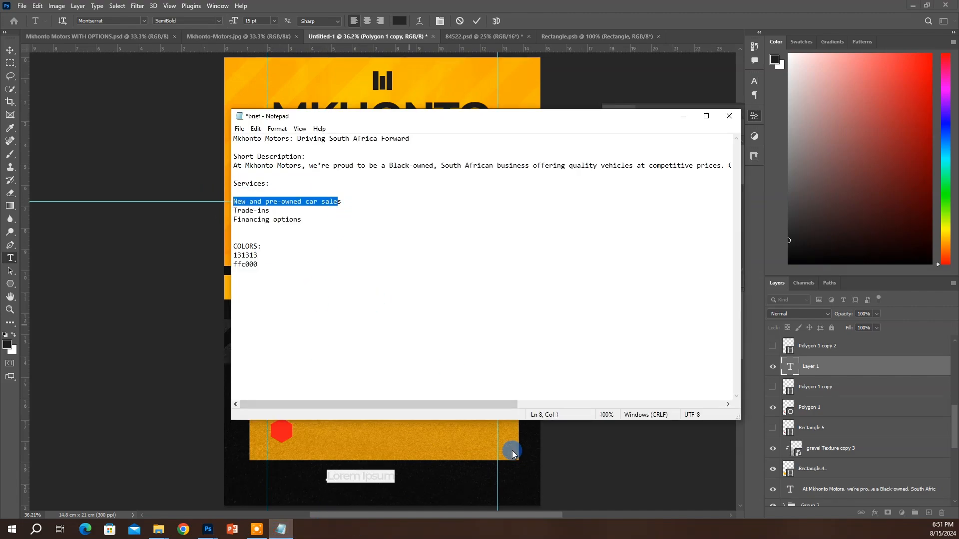
left_click(367, 474)
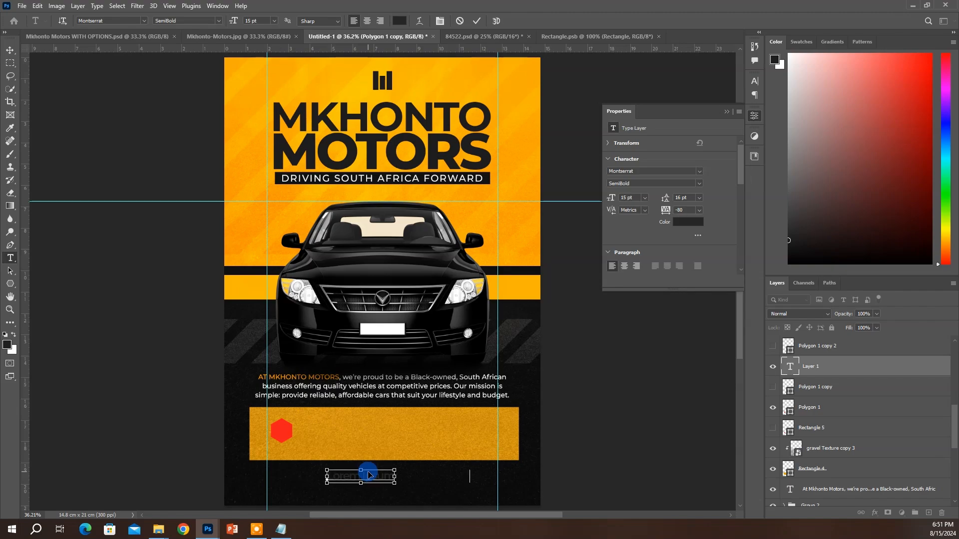
key("ctrl+v")
key("ctrl+Return")
key("v")
left_click_drag(370, 470, 341, 415)
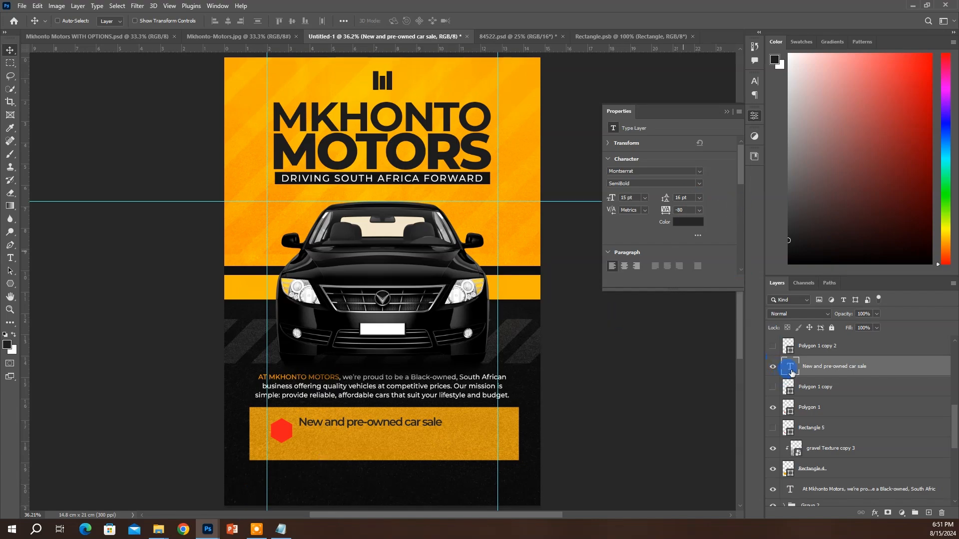
Edit the heading to read 'New & Pre-Owned'
double_click(336, 419)
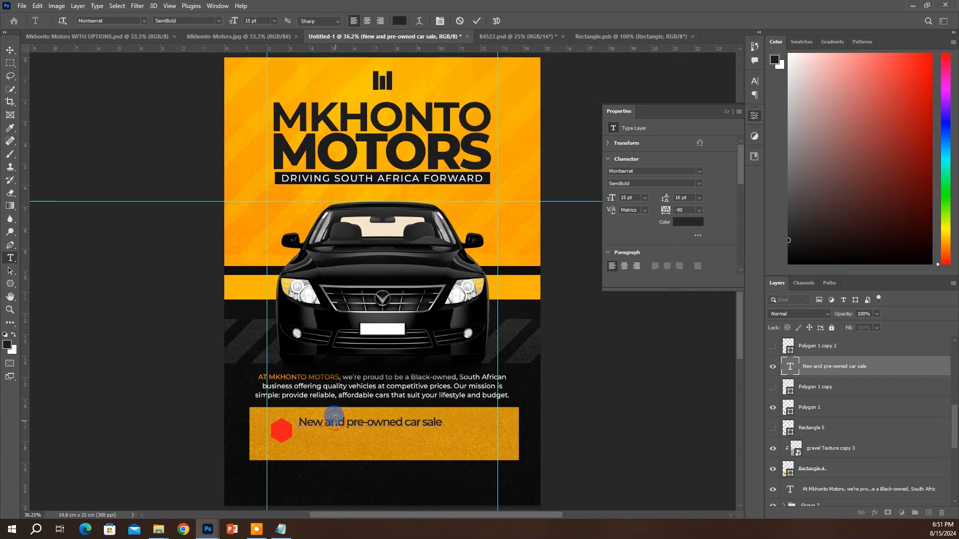
double_click(335, 420)
type("$")
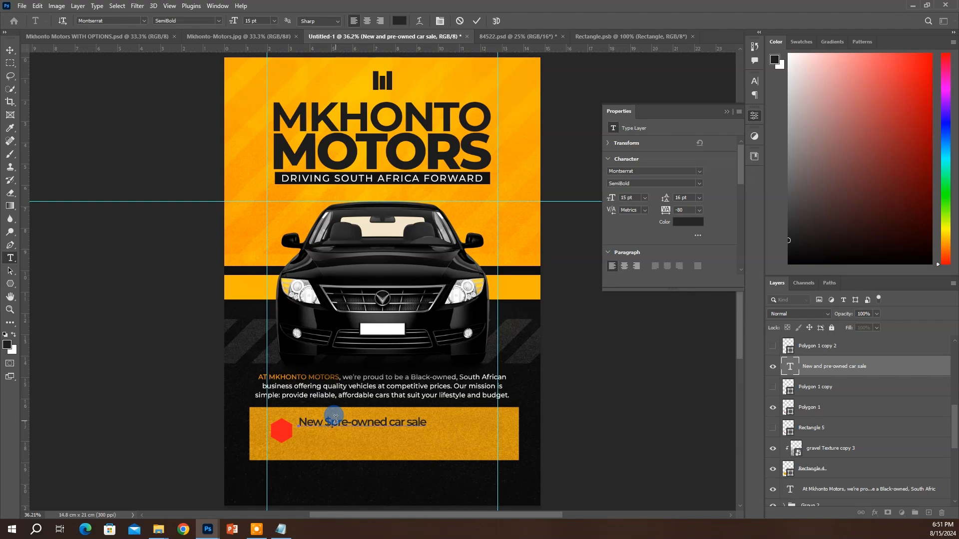
key("BackSpace")
type("&")
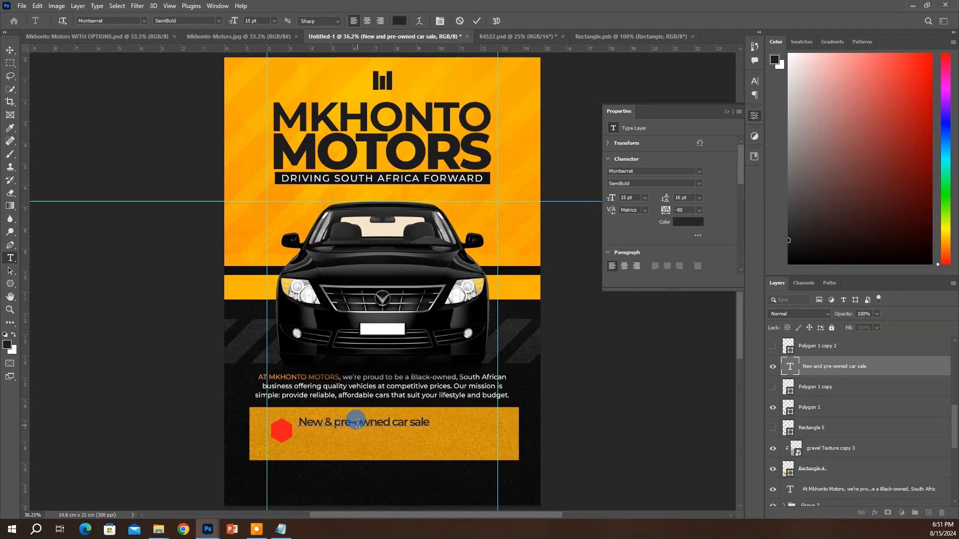
key("Delete")
type("P")
key("Delete")
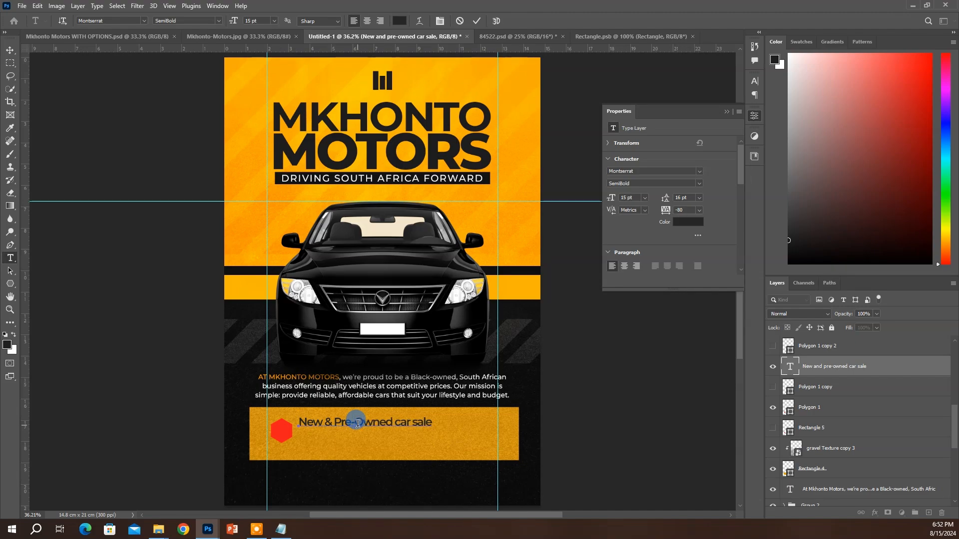
key("BackSpace")
key("ctrl+Return")
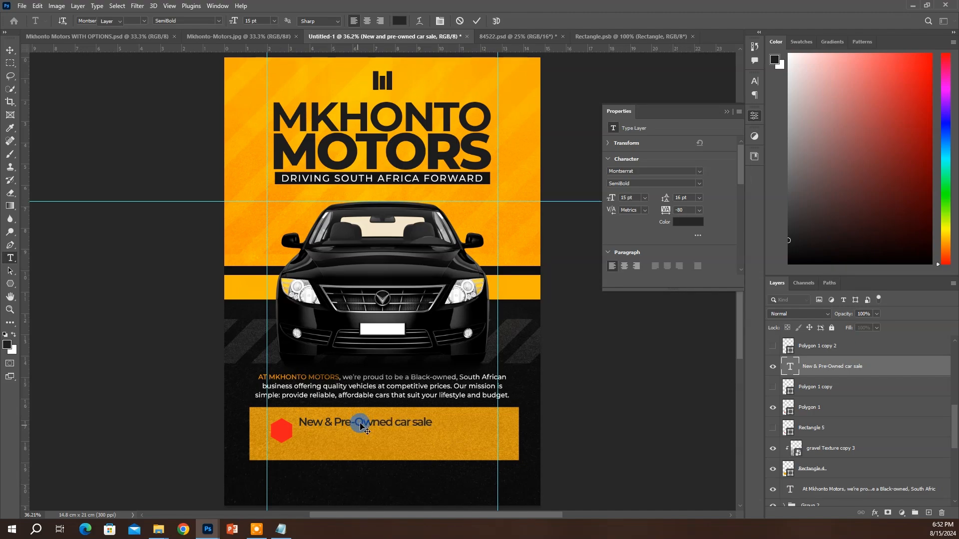
Capitalize 'Car Sale' and move it onto a second line
key("v")
left_click(795, 368)
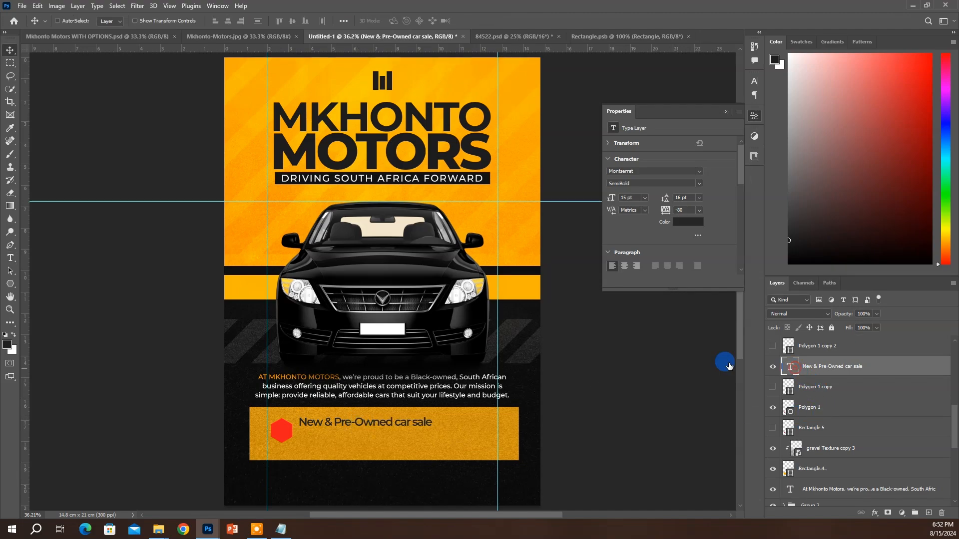
double_click(382, 422)
left_click(396, 421)
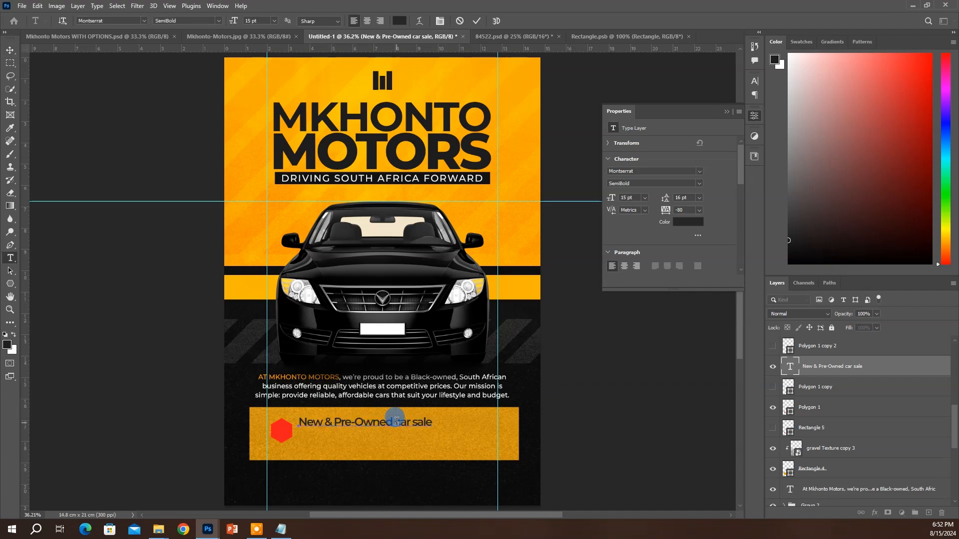
key("Delete")
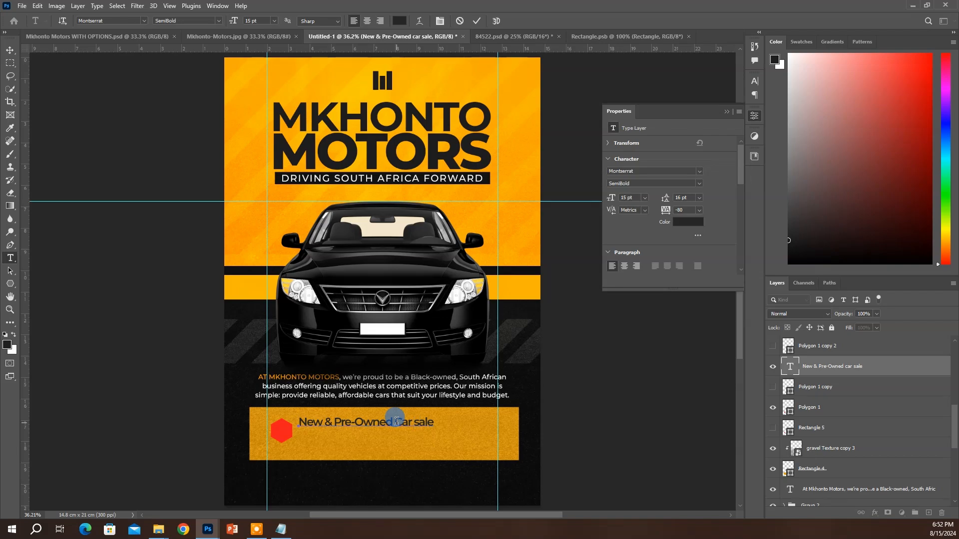
key("Delete")
type("S")
key("Return")
key("BackSpace")
key("Return")
key("ctrl+Return")
Narrow the heading to about 92% width and nudge it slightly left
key("v")
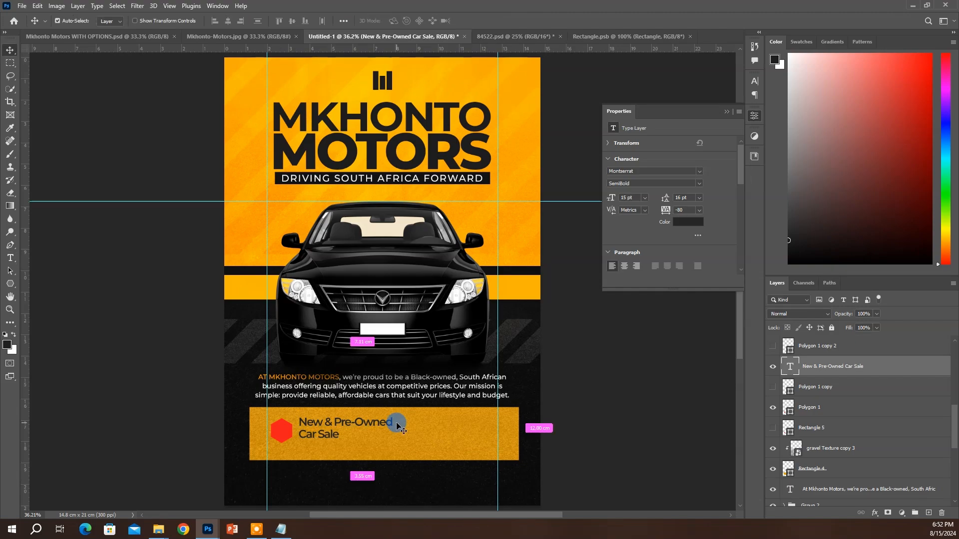
key("ctrl+t")
left_click_drag(392, 425, 386, 424)
key("Return")
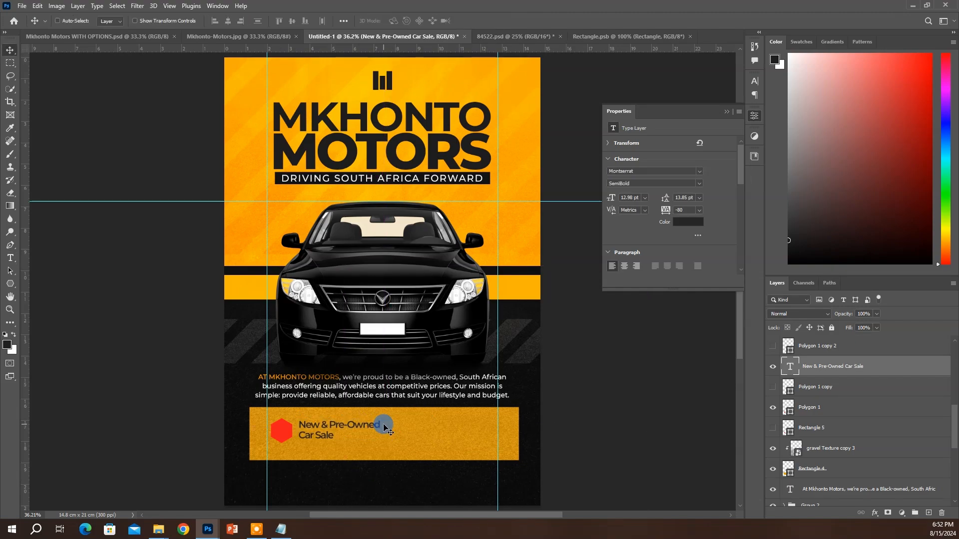
key("Left")
key("Left")
key("Left")
key("Left")
key("Left")
key("Left")
key("Left")
key("Left")
key("Left")
key("Left")
key("Left")
key("Left")
key("Left")
key("Left")
key("Left")
key("Left")
key("Left")
key("Left")
key("Left")
key("Left")
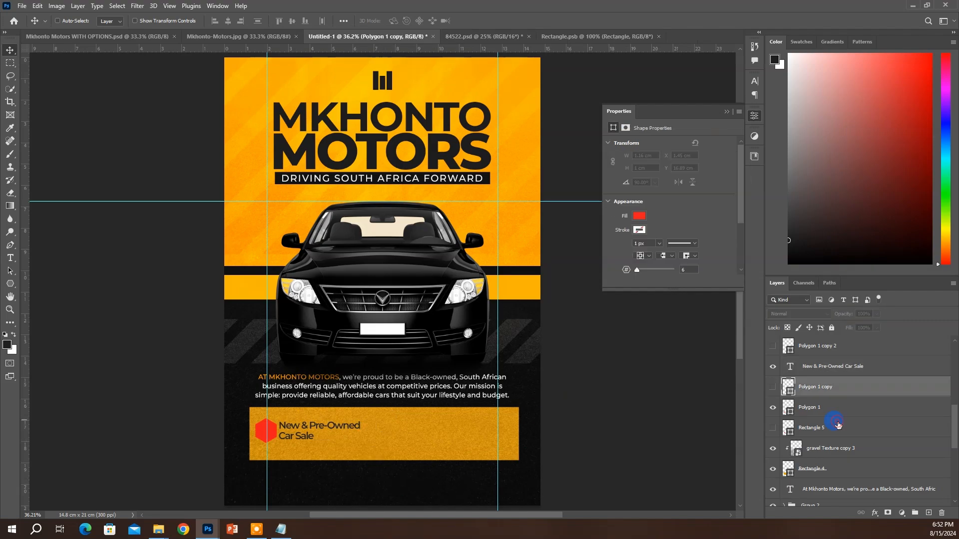
Place the approve icon image onto the red hexagon, scaled down to fit
left_click(837, 423)
left_click(835, 409)
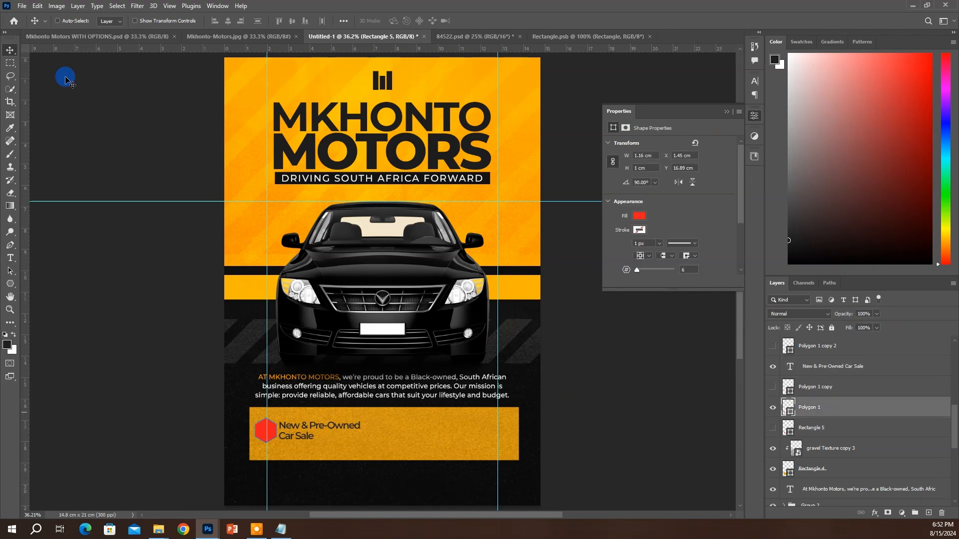
left_click(22, 7)
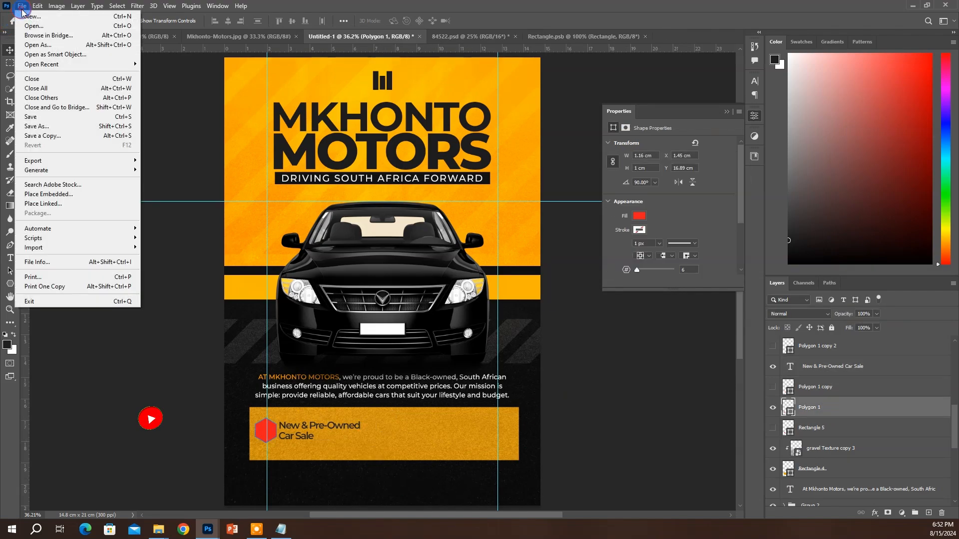
left_click(52, 198)
left_click(440, 138)
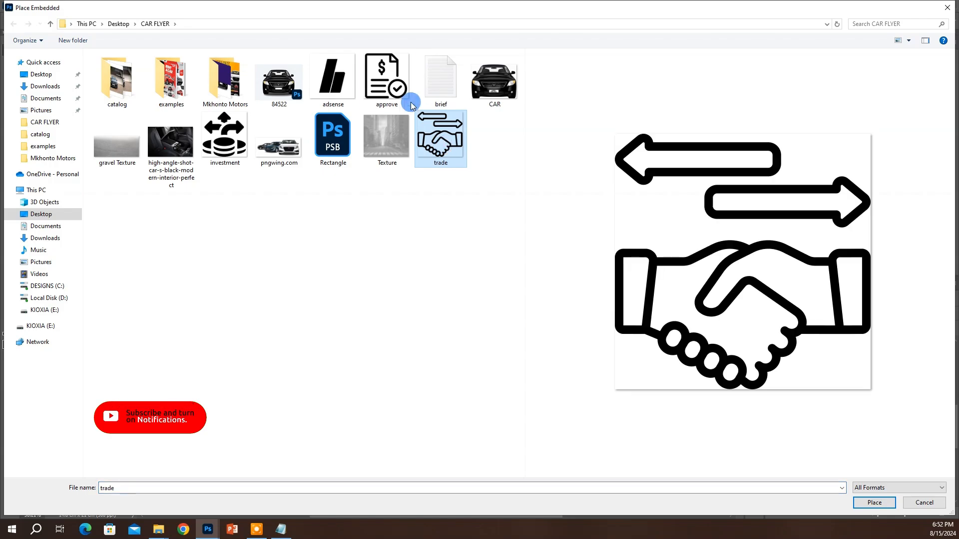
double_click(389, 88)
left_click_drag(531, 146, 279, 461)
key("Return")
key("ctrl+z")
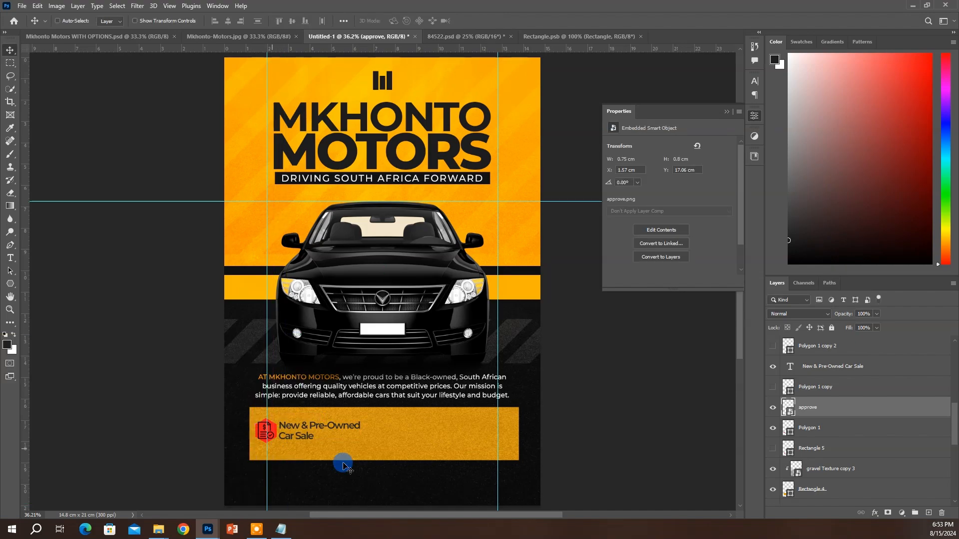
Give the approve icon a white Color Overlay and scale it to 4.93%
left_click(849, 409)
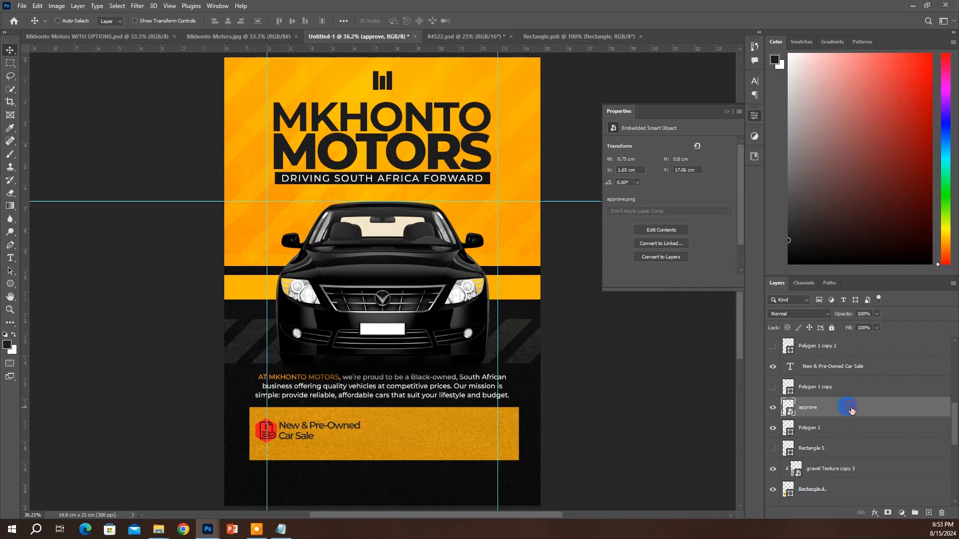
double_click(851, 409)
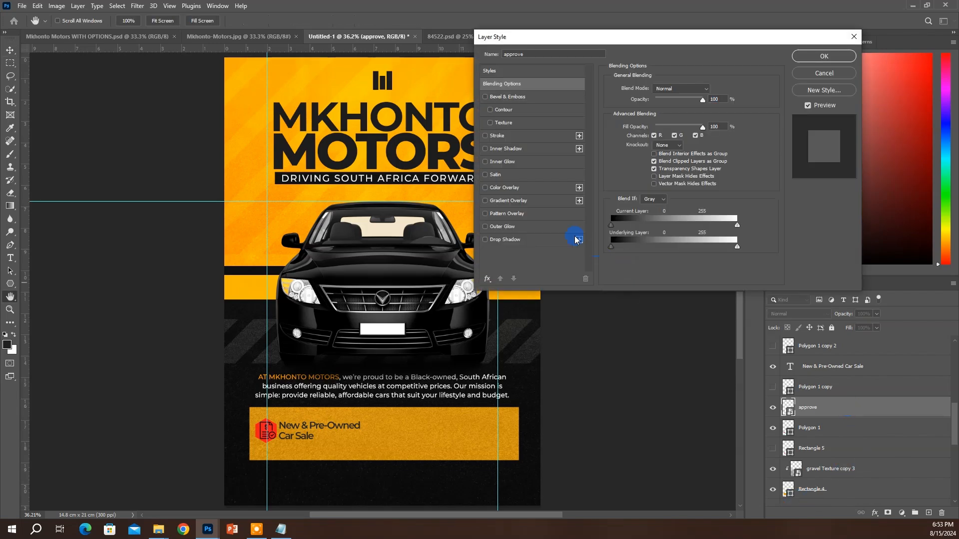
left_click(503, 189)
left_click(709, 90)
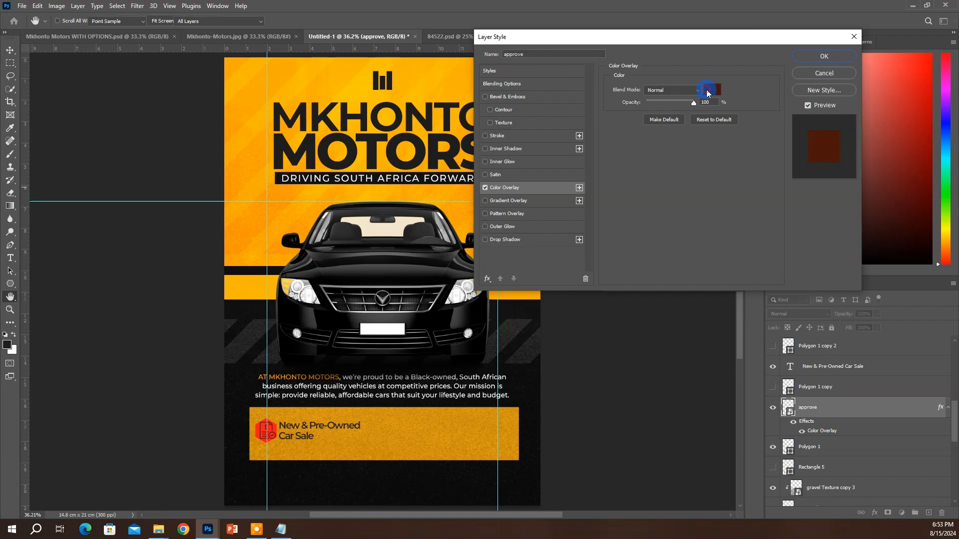
left_click_drag(699, 118, 606, 43)
left_click(925, 84)
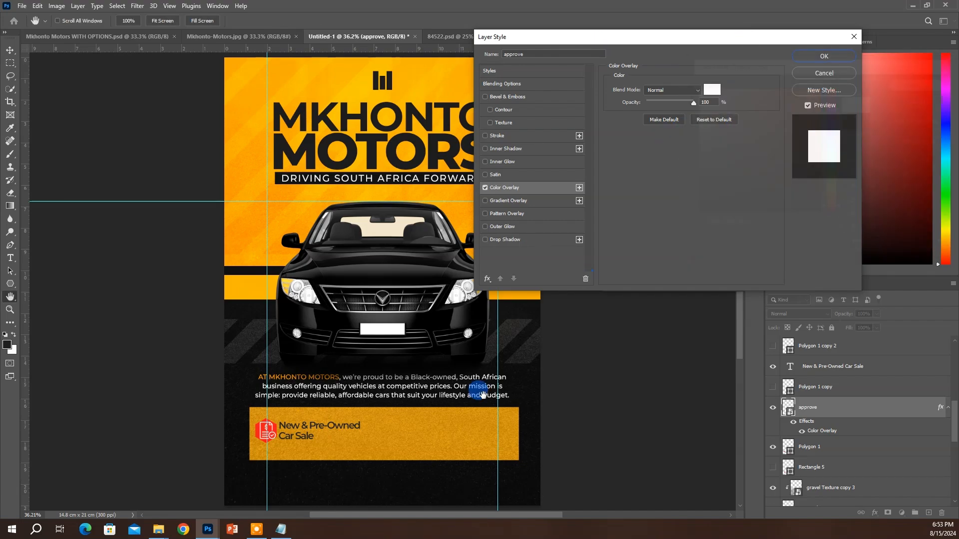
left_click(825, 57)
key("ctrl+t")
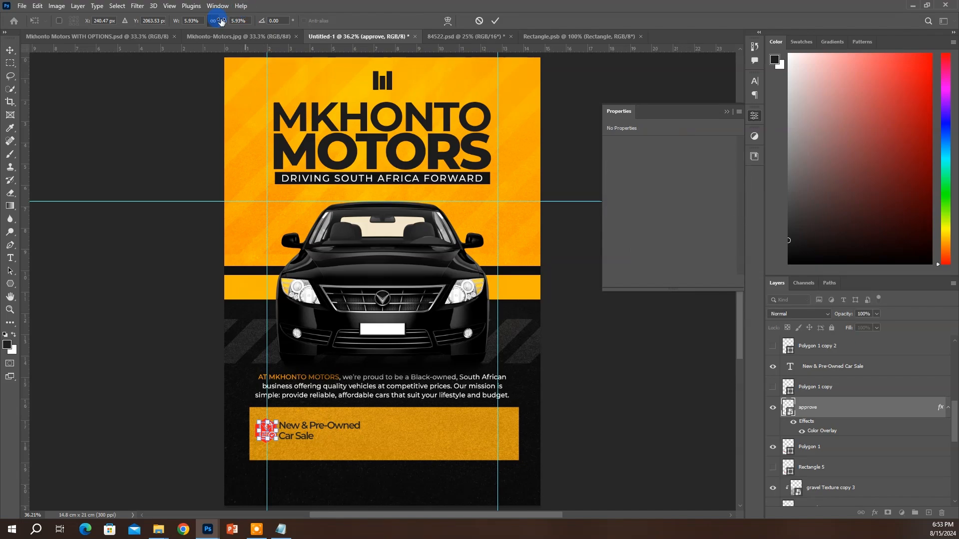
type("4.93")
key("Return")
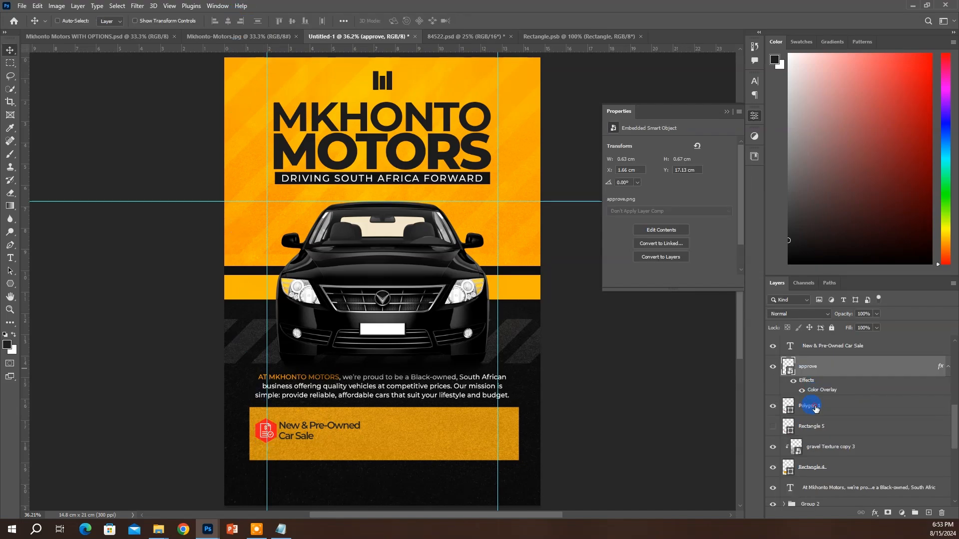
Group the hexagon, approve icon and heading as one badge, then duplicate it to the right
left_click(817, 408)
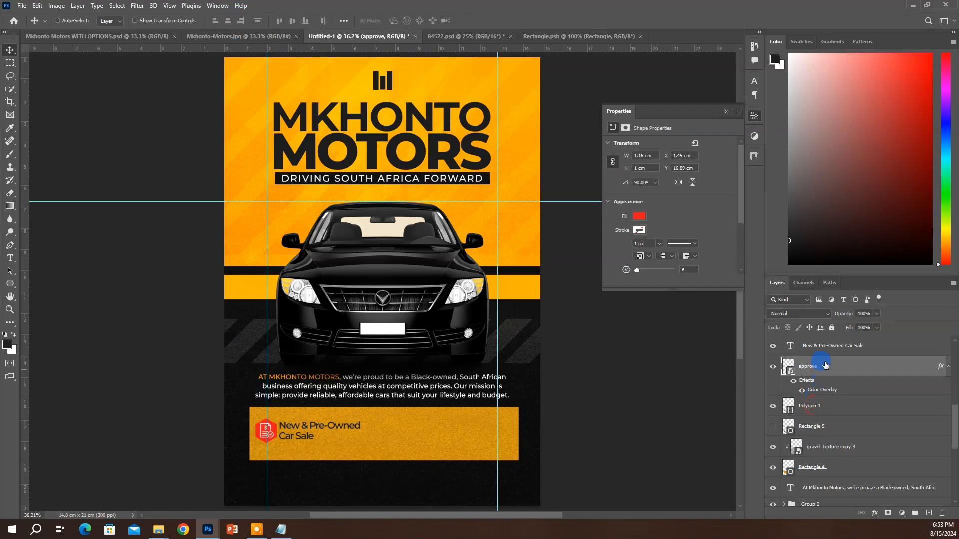
left_click(825, 357, "shift")
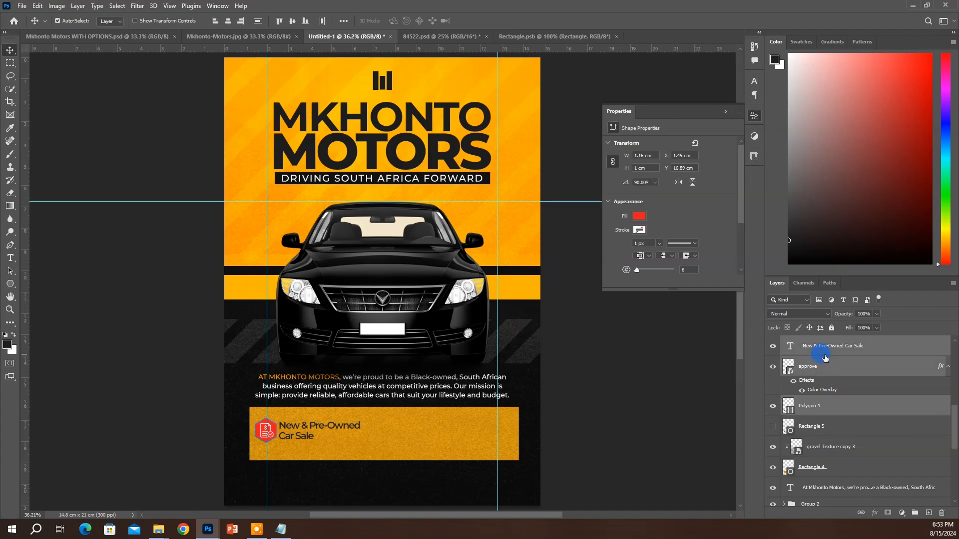
key("ctrl+g")
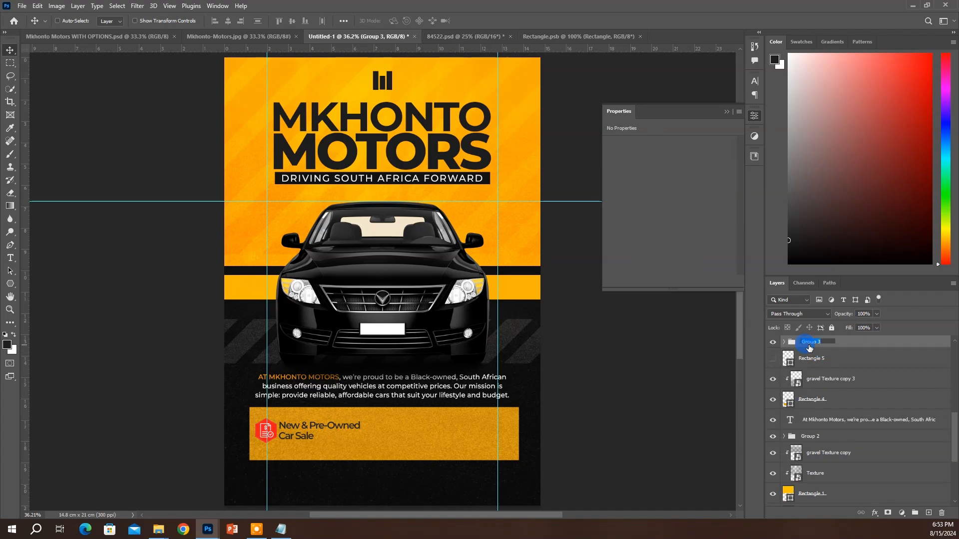
type("ne w")
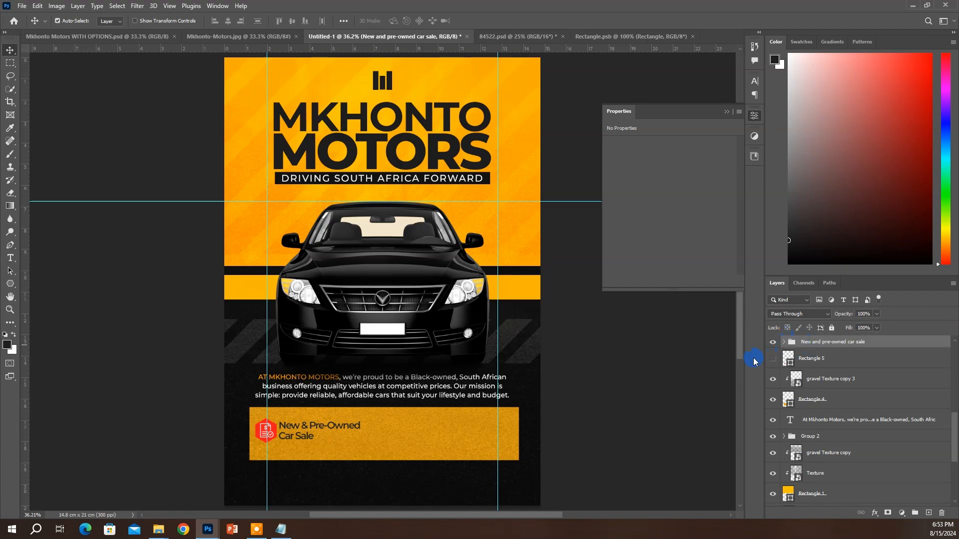
key("ctrl+j")
left_click_drag(396, 443, 510, 464)
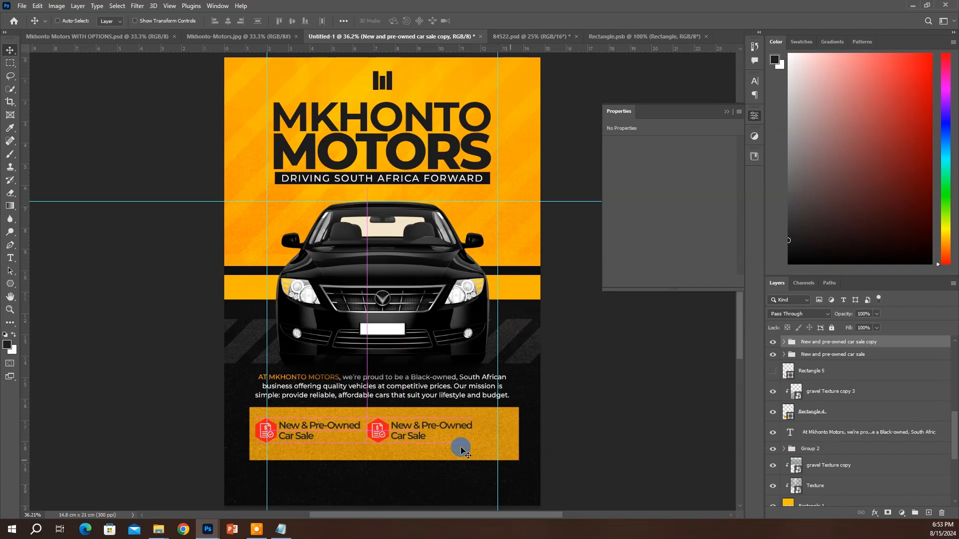
Change the copied badge's text to 'Trade-Ins Accepted' using the wording from the brief
left_click(436, 431, "ctrl")
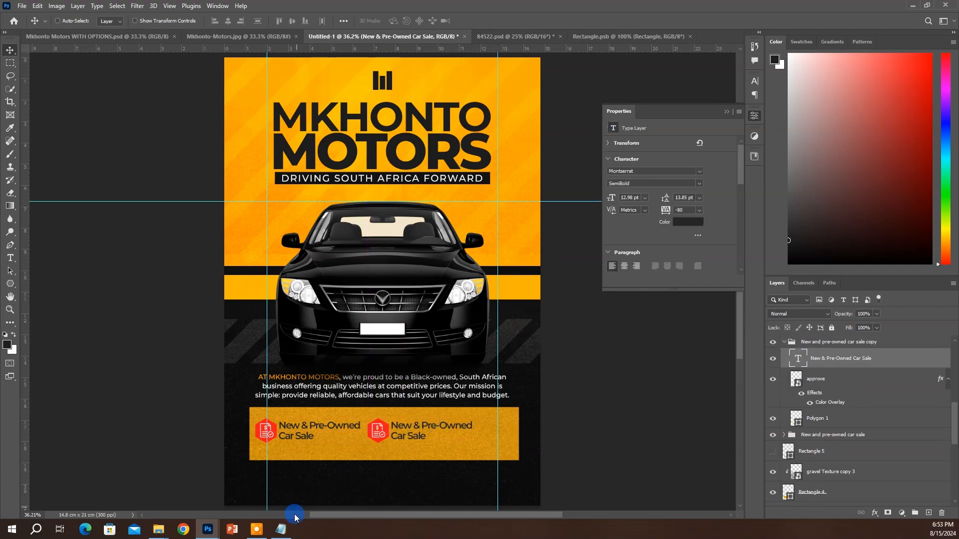
left_click(280, 529)
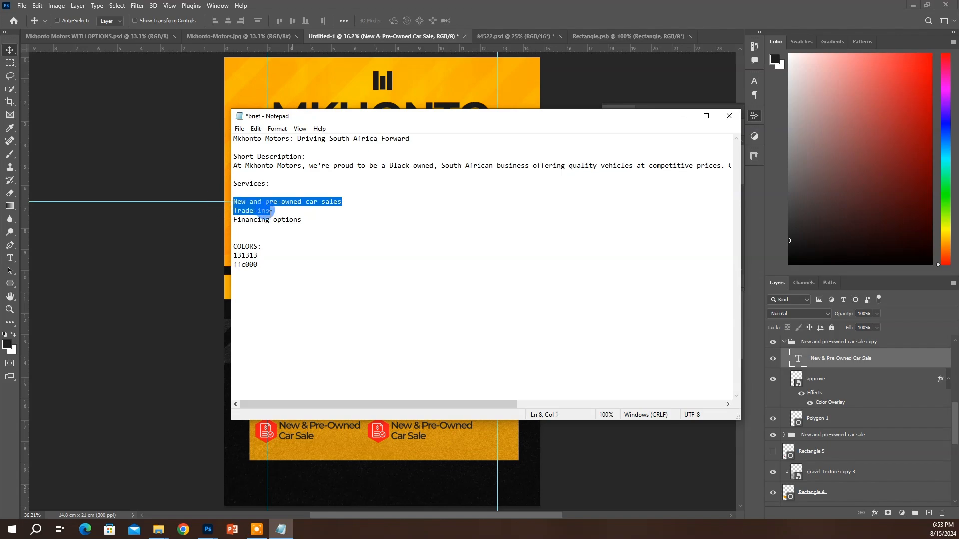
left_click_drag(272, 210, 239, 211)
key("ctrl+v")
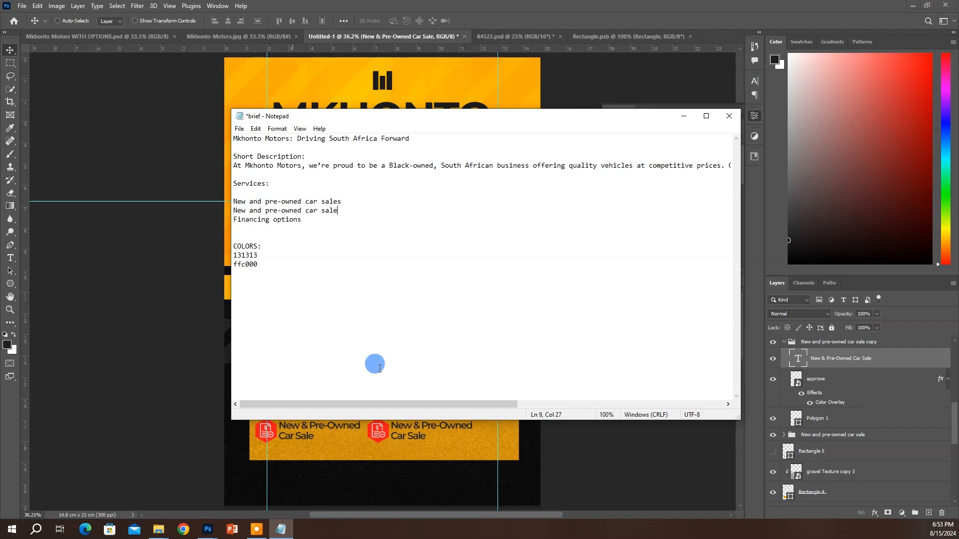
left_click(419, 443)
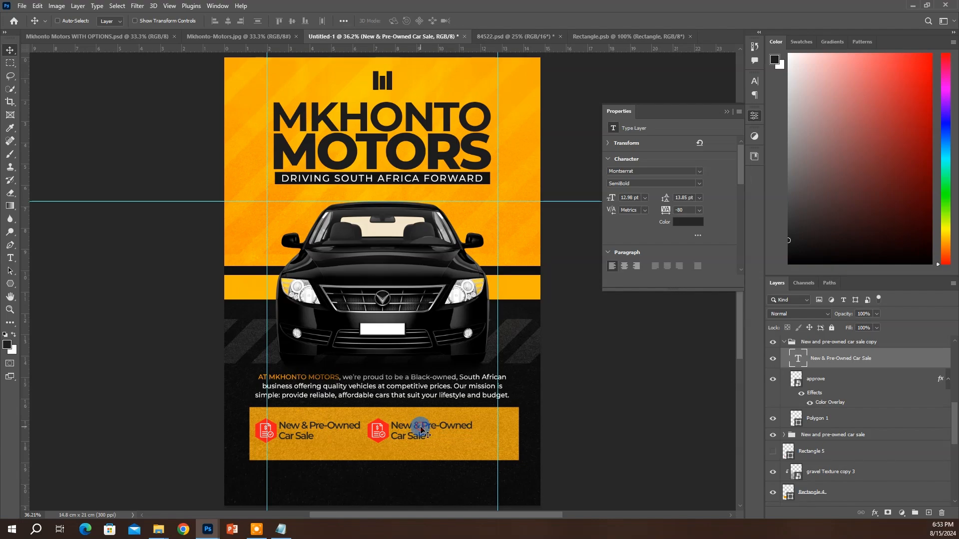
double_click(798, 357)
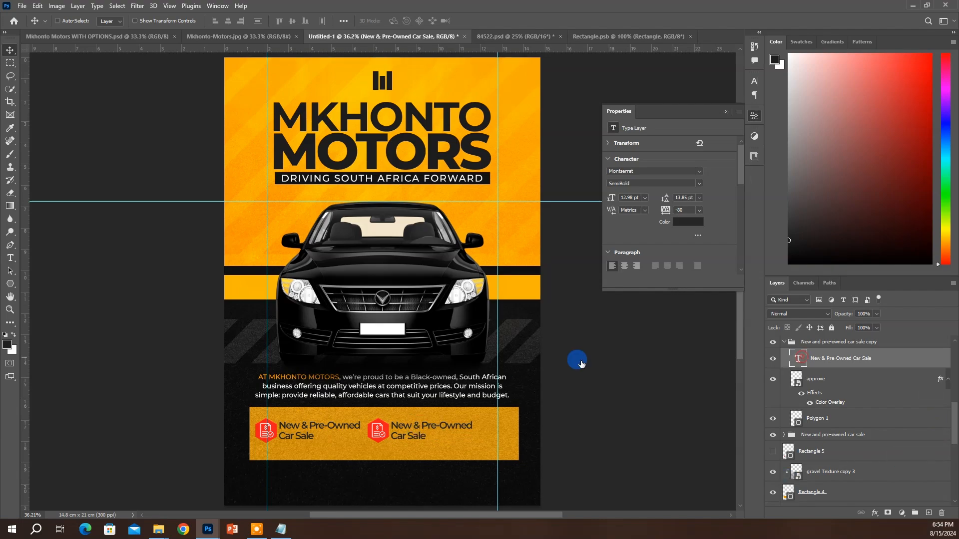
double_click(421, 422)
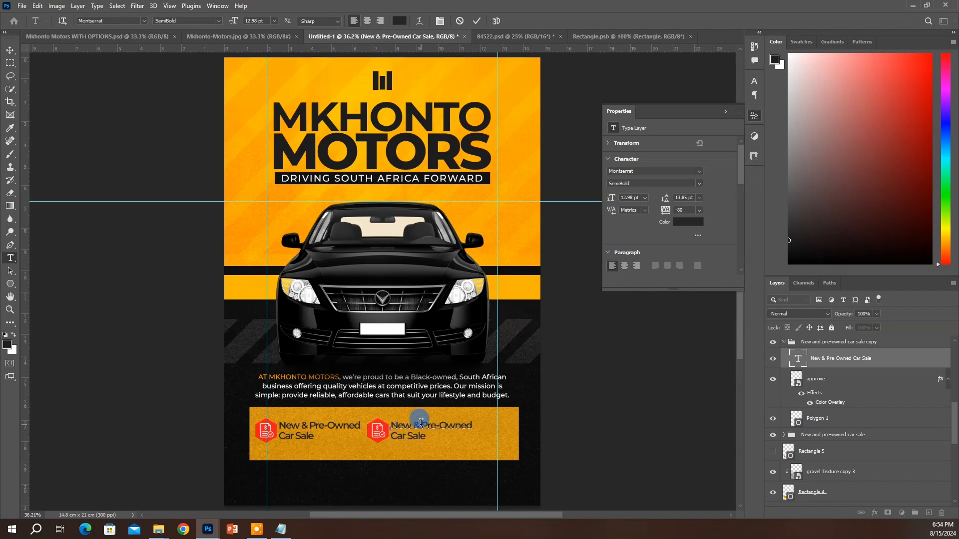
type("Trade I")
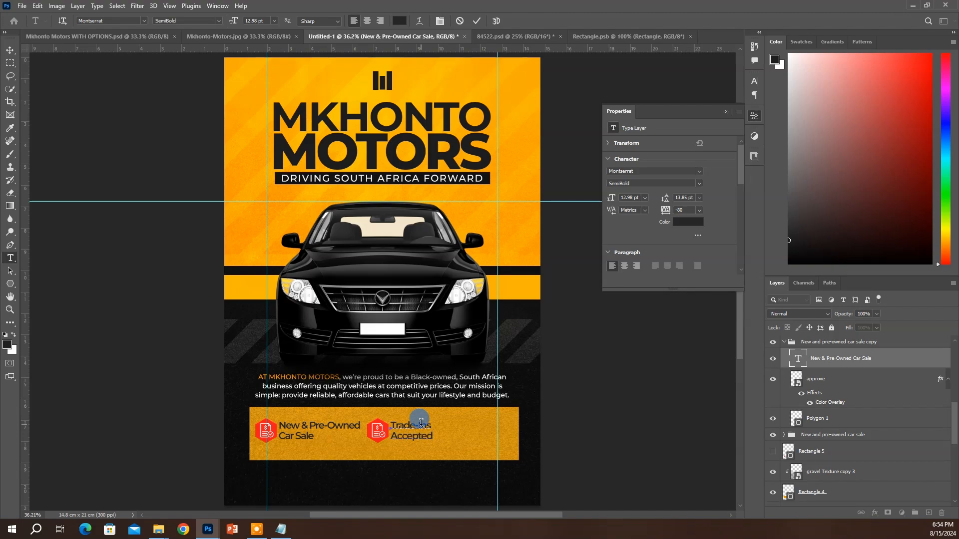
key("ctrl+Return")
key("v")
scroll(813, 367, "up", 1)
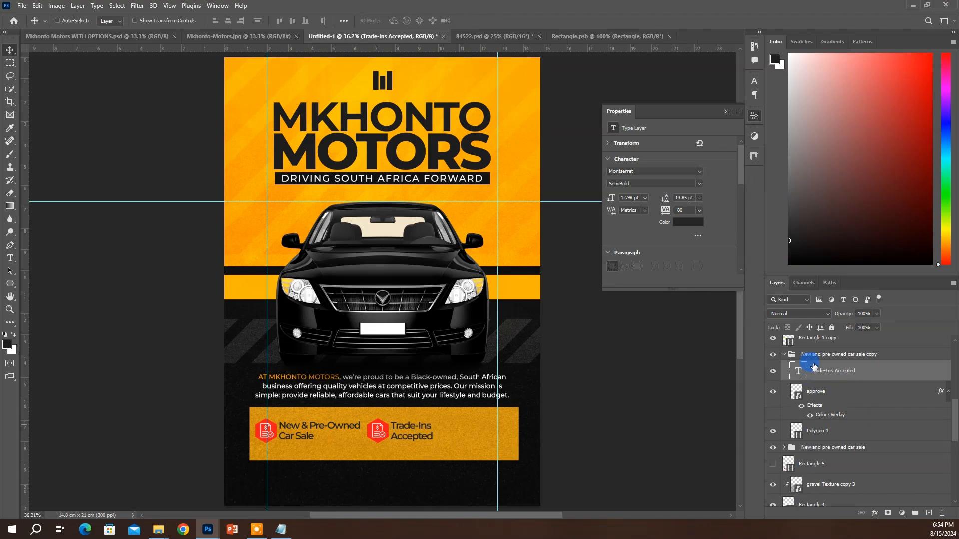
Rename the copied badge group to 'trade ins'
left_click(813, 356)
double_click(814, 355)
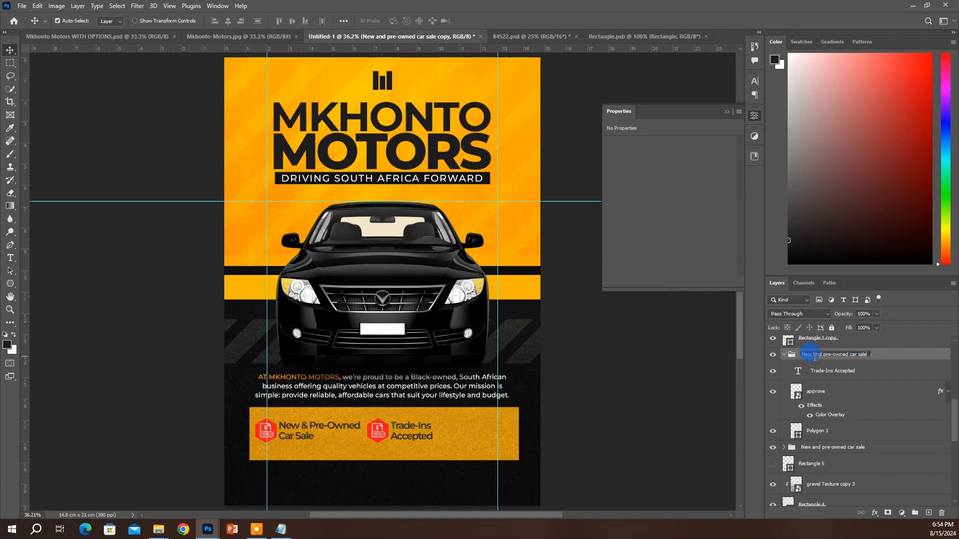
type("trade ins")
key("Return")
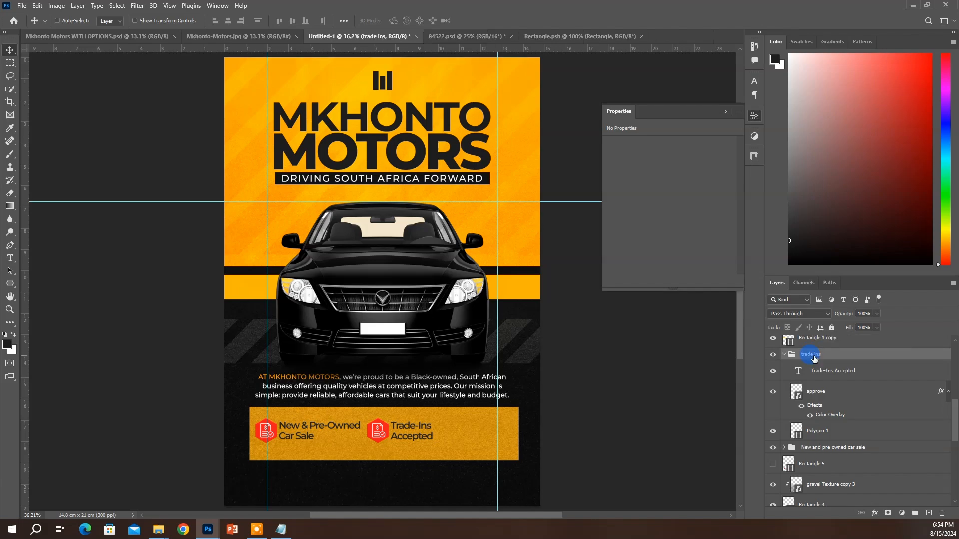
left_click(785, 355)
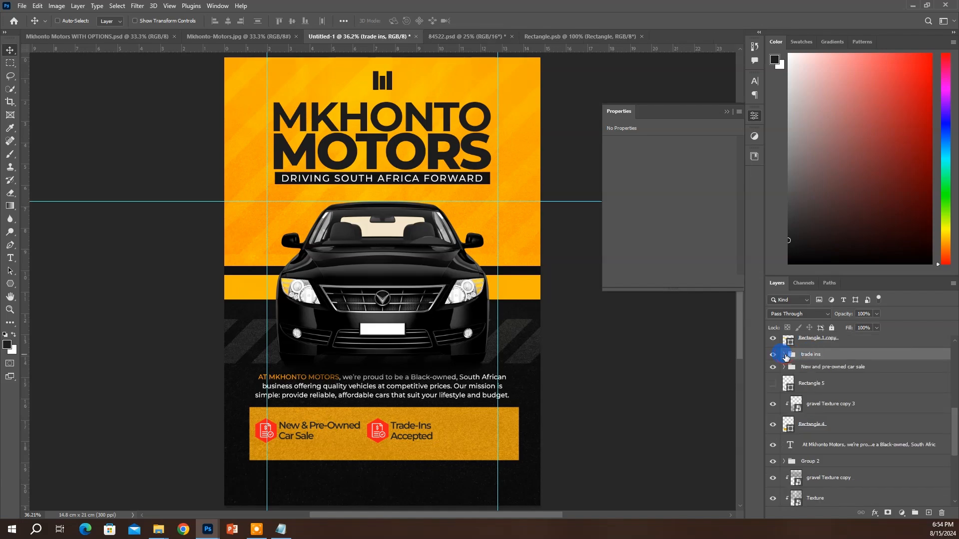
Duplicate the trade ins badge to the banner's right end and start retyping its label as 'Financing options'
key("ctrl+j")
left_click_drag(439, 434, 516, 432)
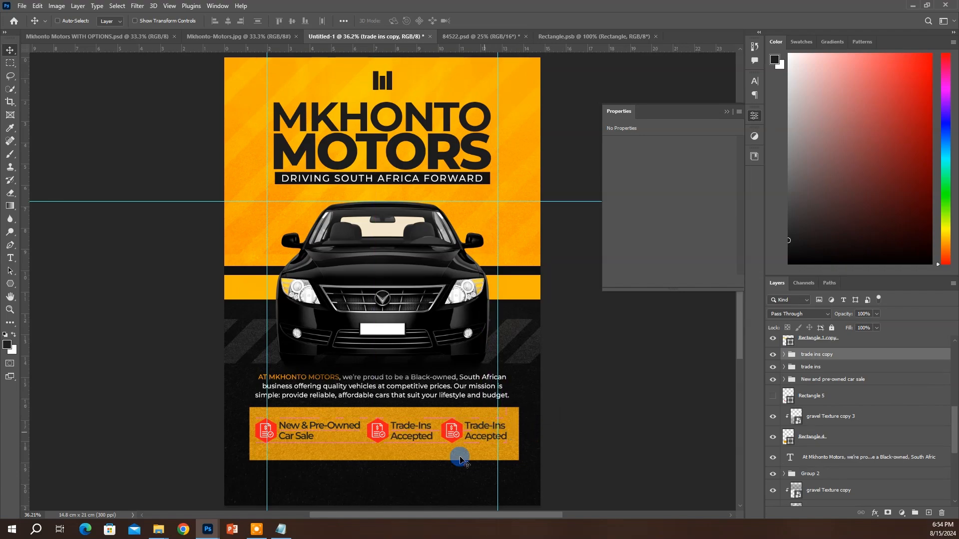
left_click(280, 528)
left_click_drag(302, 221, 221, 215)
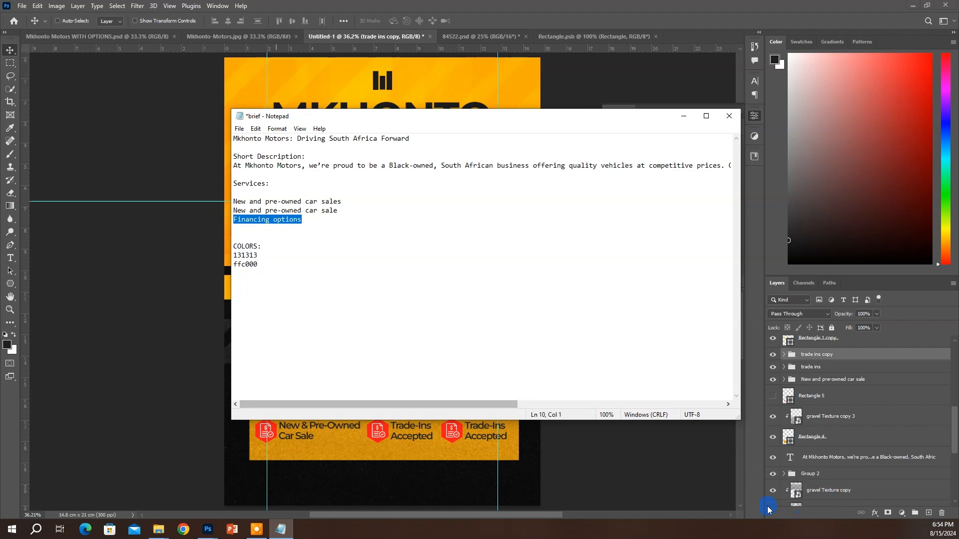
left_click(561, 486)
double_click(495, 439)
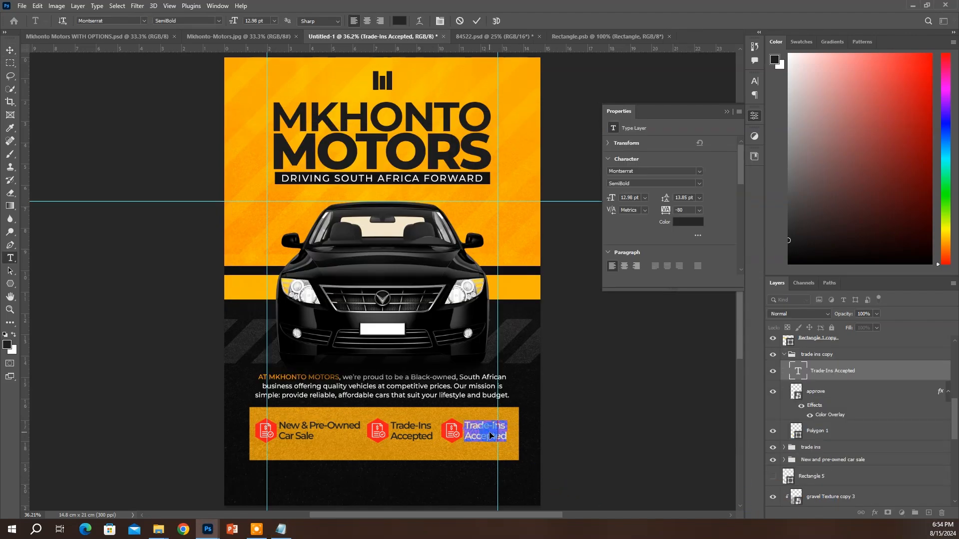
left_click(492, 433)
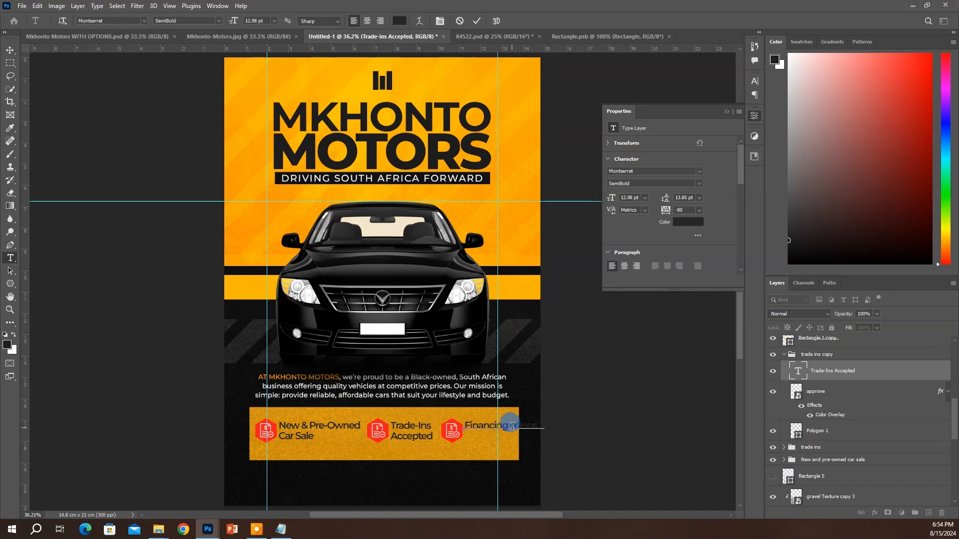
Finish the third label as 'Financing Options' over two lines and check the badges' spacing
key("Return")
key("ctrl+Return")
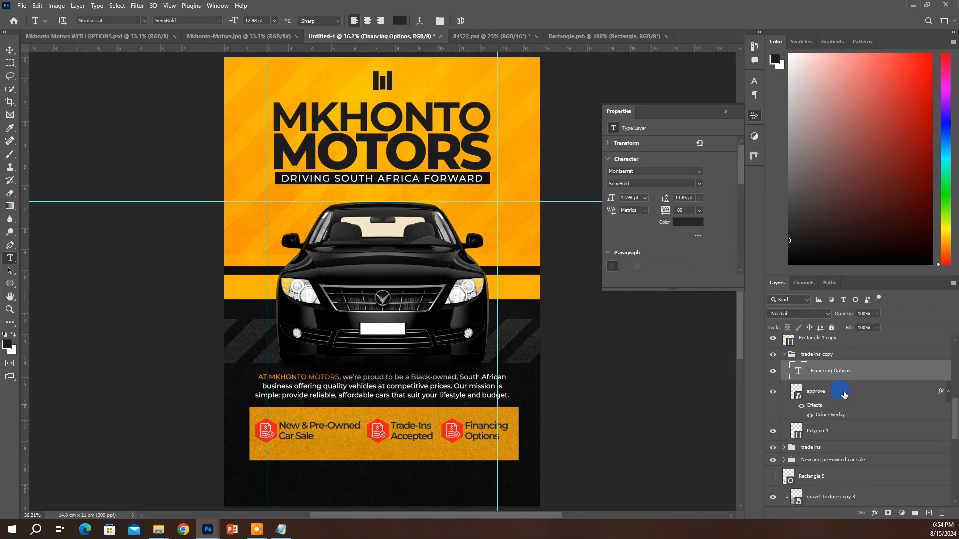
left_click(784, 359)
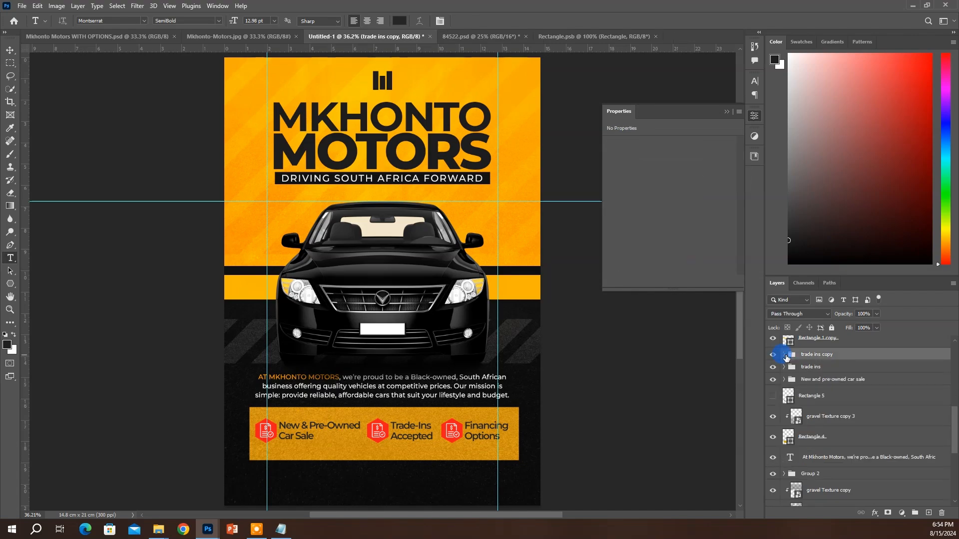
left_click(810, 382, "shift")
key("v")
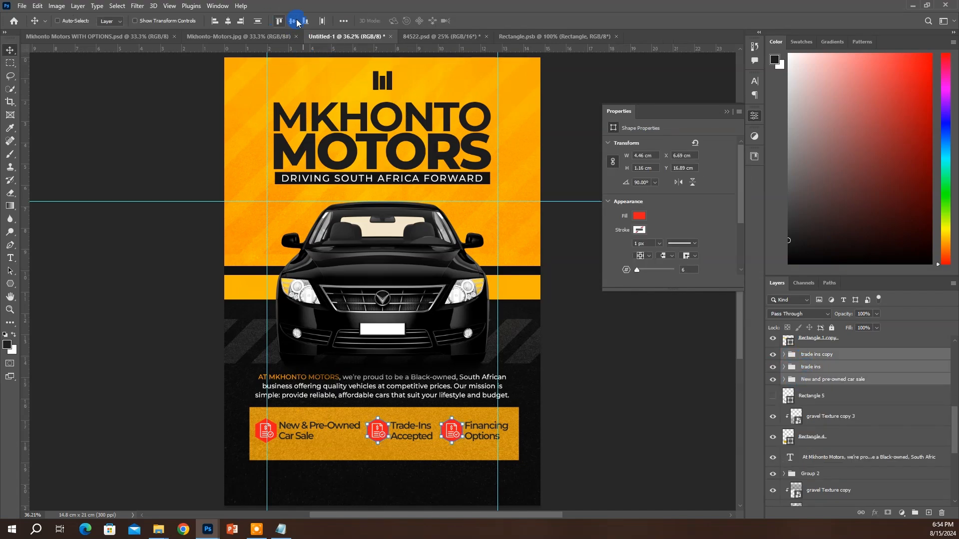
left_click(834, 363)
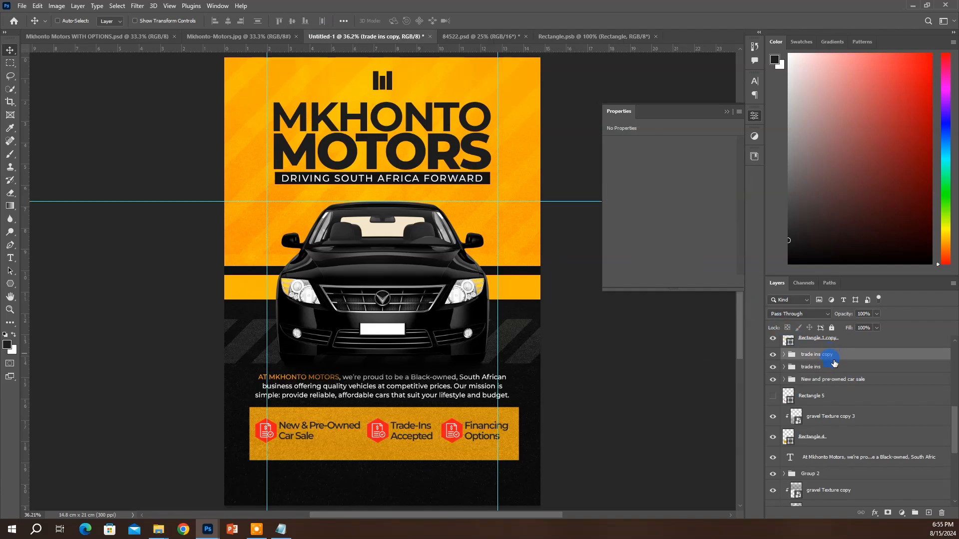
left_click(838, 379, "shift")
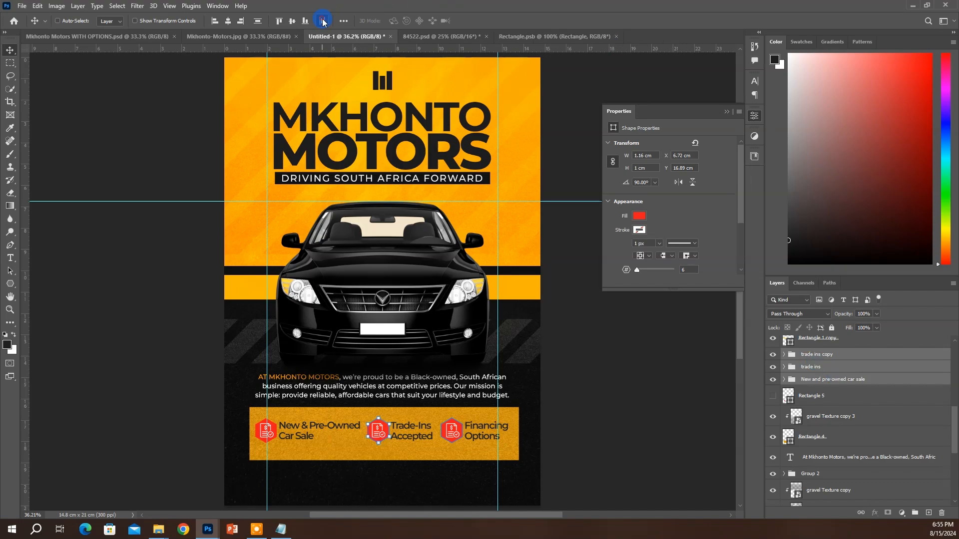
key("ctrl")
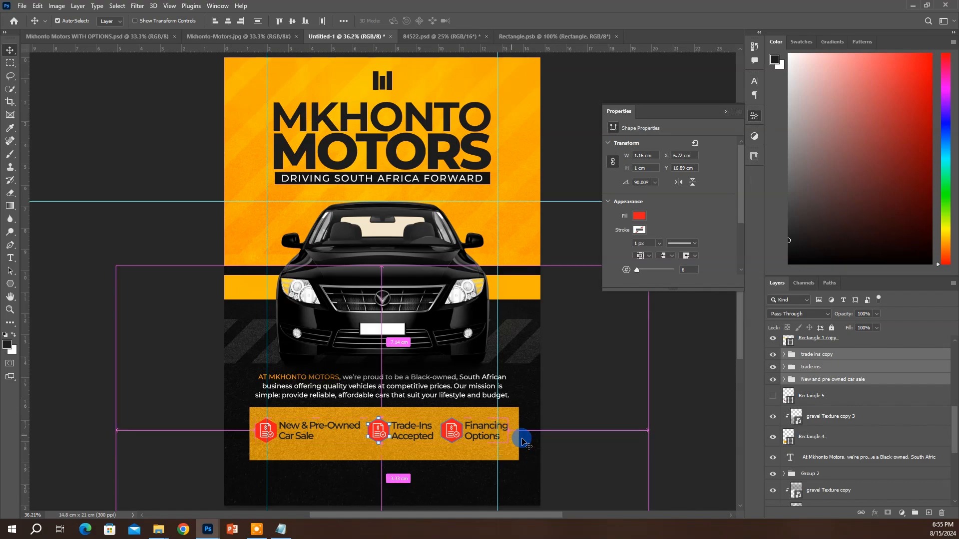
Group the trade ins copy, trade ins and New and pre-owned car sale groups together
key("ctrl+t")
left_click(830, 370)
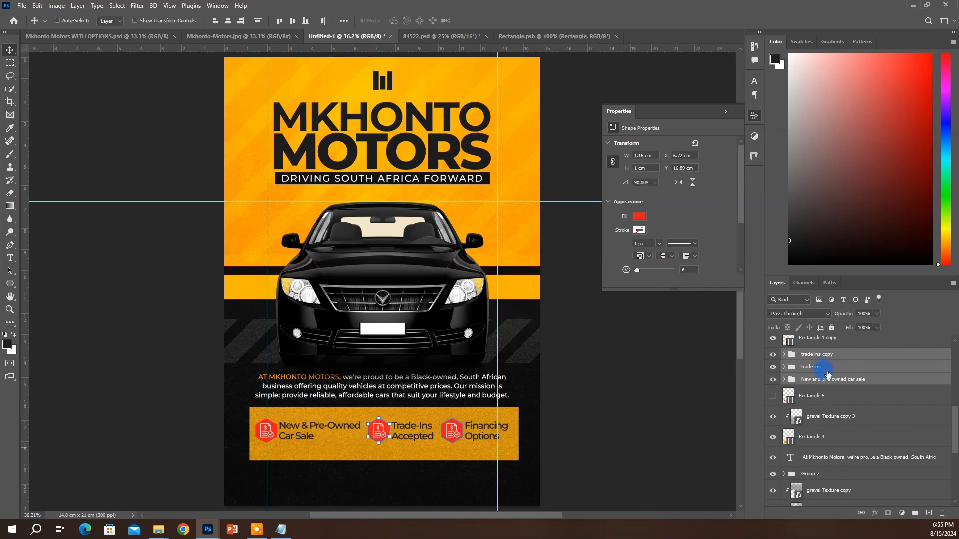
key("ctrl+t")
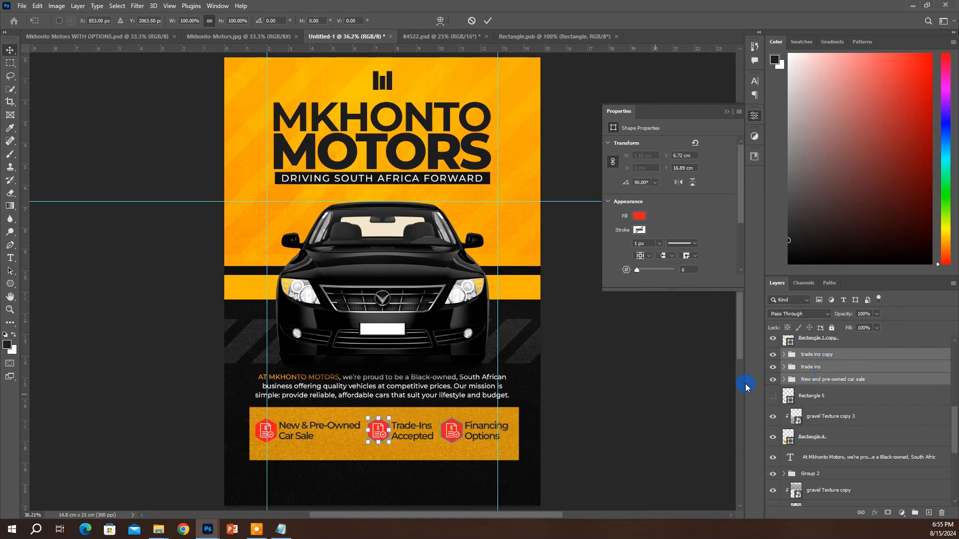
left_click(820, 354)
left_click(834, 380, "shift")
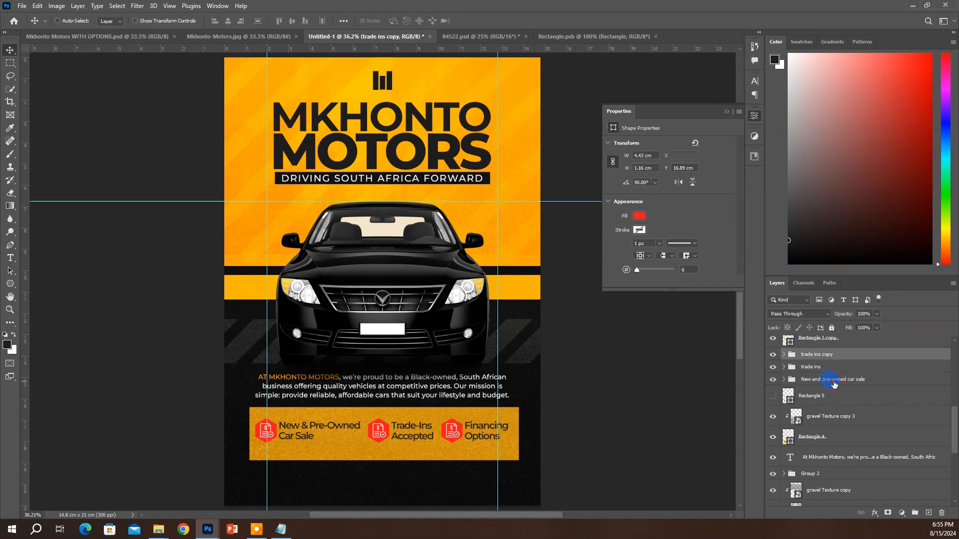
key("ctrl+t")
left_click(855, 368)
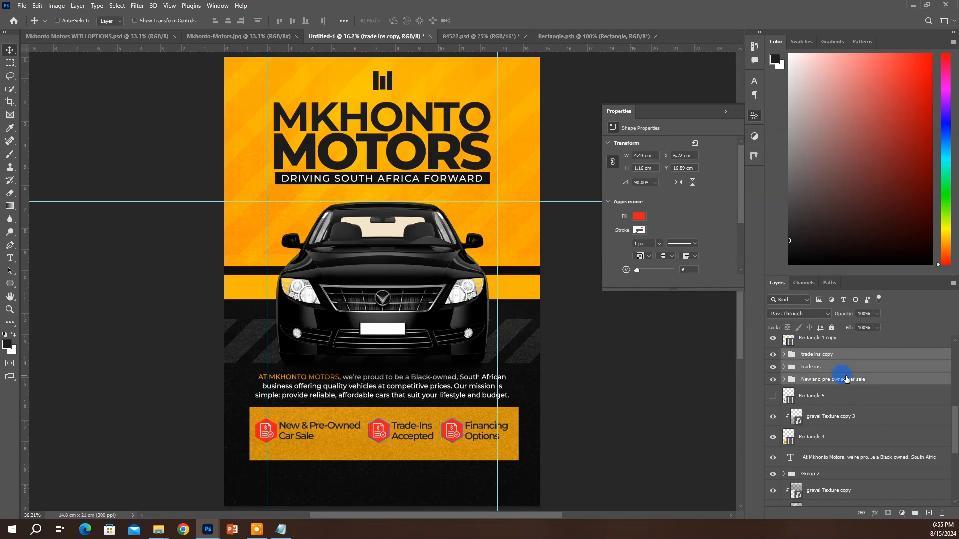
key("ctrl+g")
Shrink the icon row to about 93% and move the Financing Options badge 0.32 cm right
key("ctrl+t")
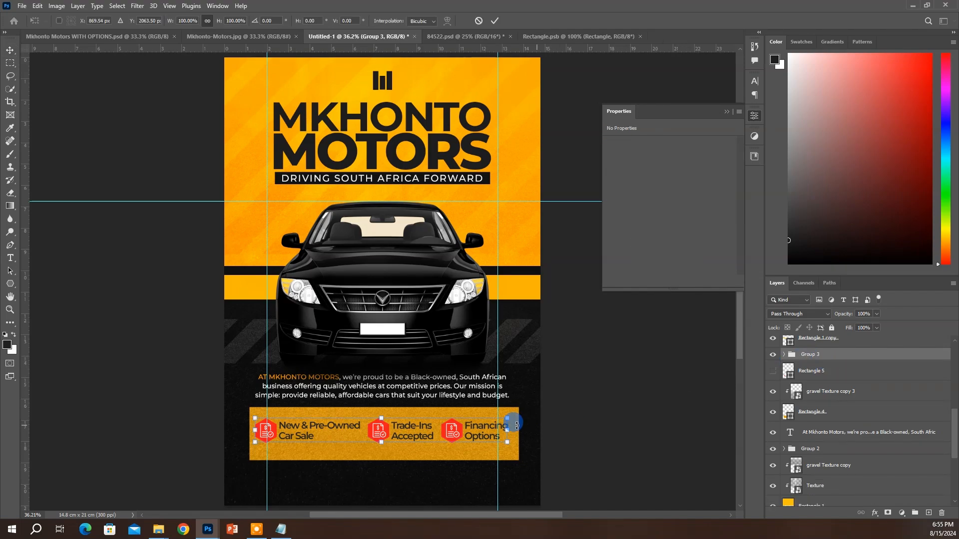
left_click_drag(507, 430, 497, 432)
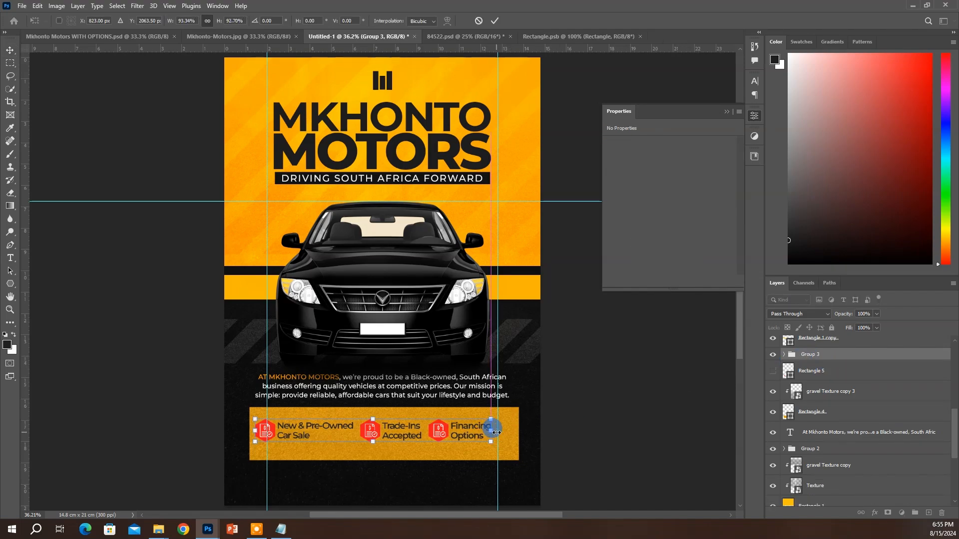
key("Return")
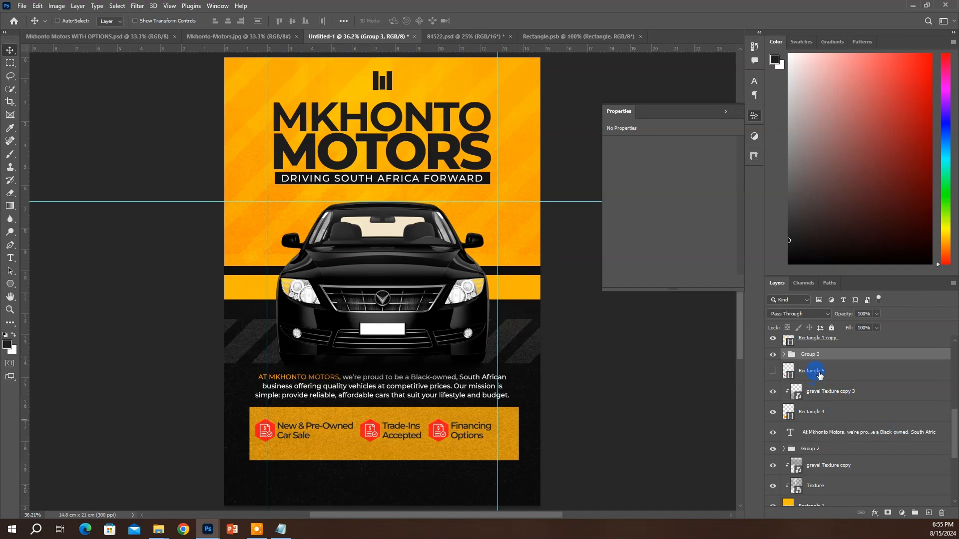
left_click(809, 358)
left_click(784, 355)
left_click(799, 367)
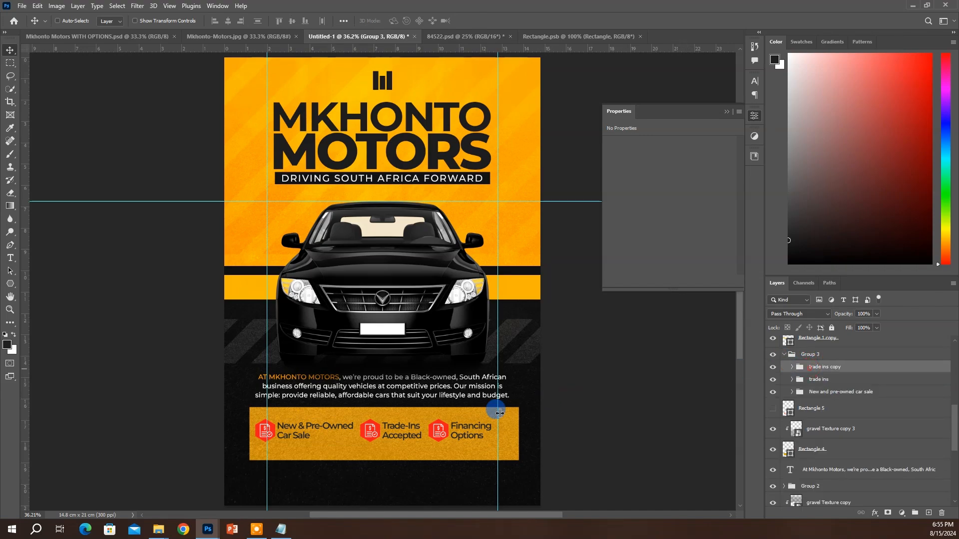
left_click_drag(480, 425, 456, 441)
Rename the trade ins copy group to 'Financing options' and nudge the Trade-Ins badge slightly left
left_click(815, 384)
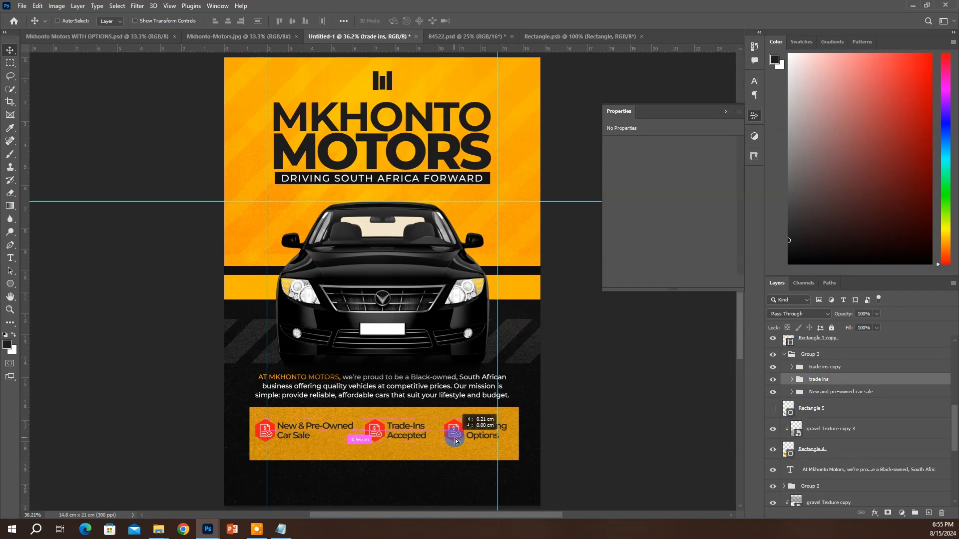
left_click(818, 368)
type("Financing options")
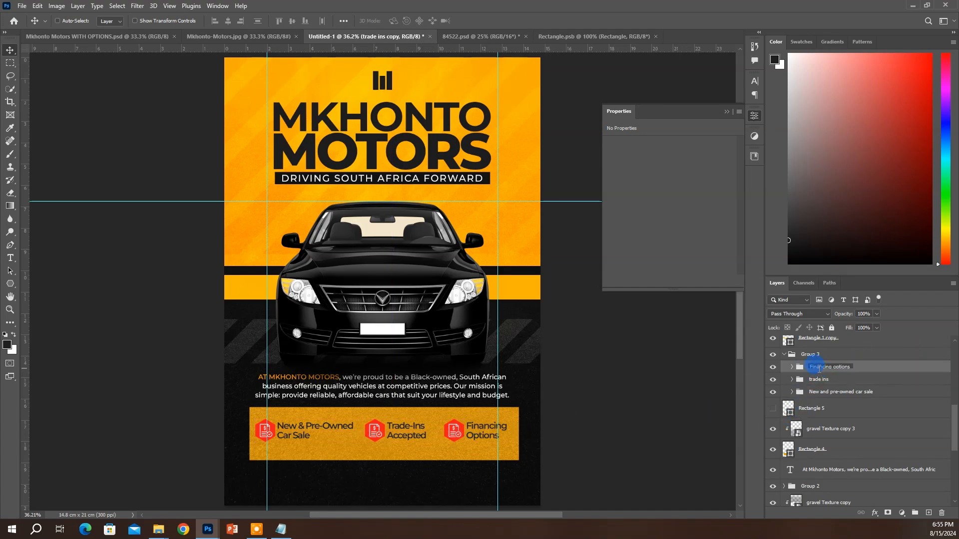
key("Return")
left_click(835, 383)
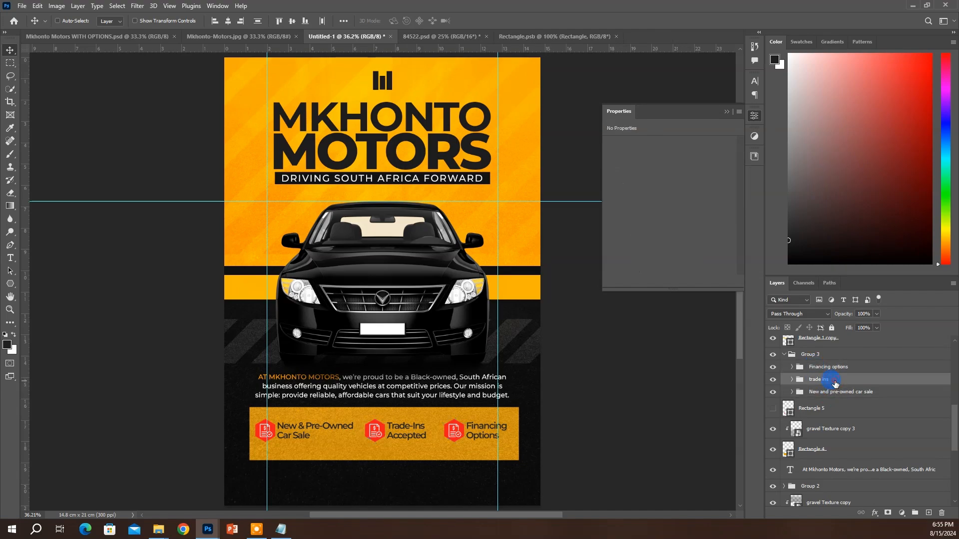
left_click_drag(481, 434, 478, 434)
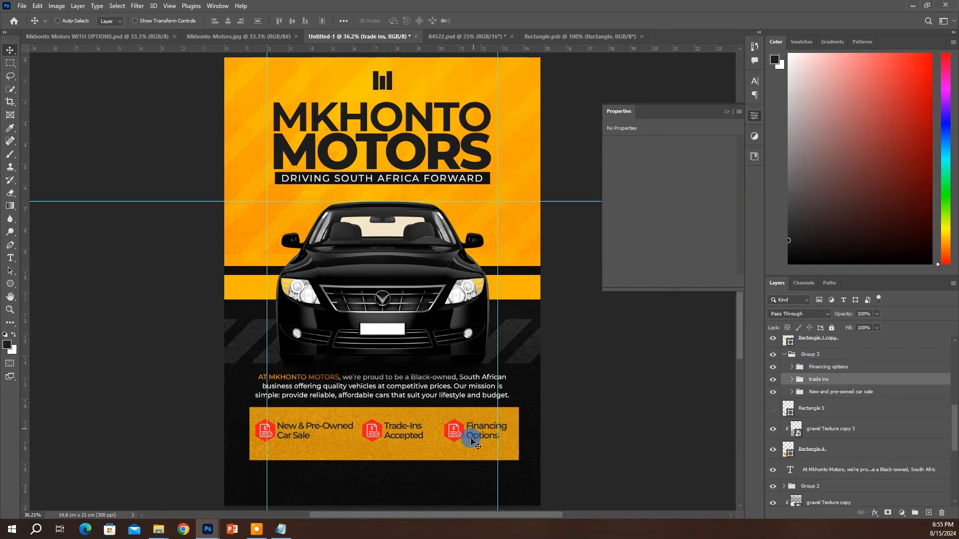
left_click(456, 443, "ctrl")
Shorten the yellow banner rectangle to 68% height and move it up under the paragraph
left_click(829, 452)
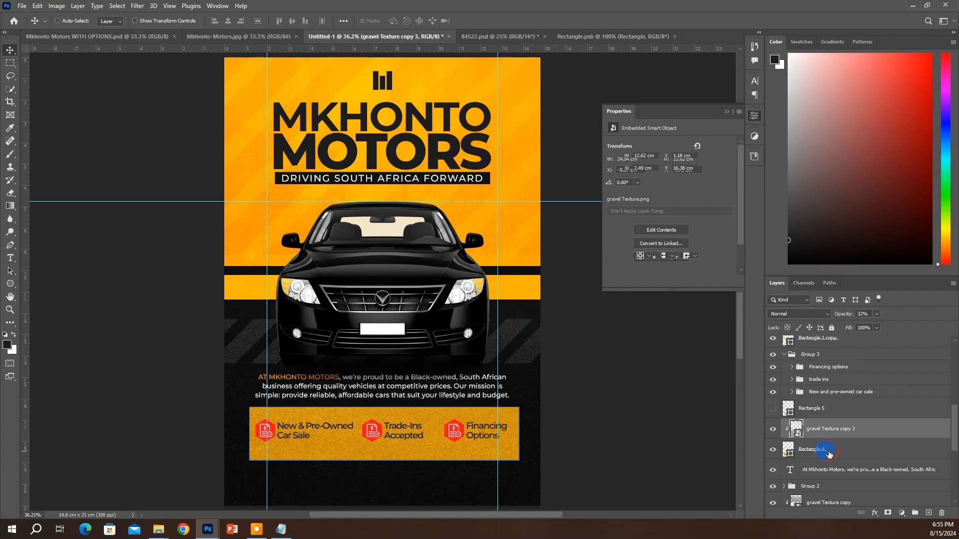
key("ctrl+t")
left_click(208, 21)
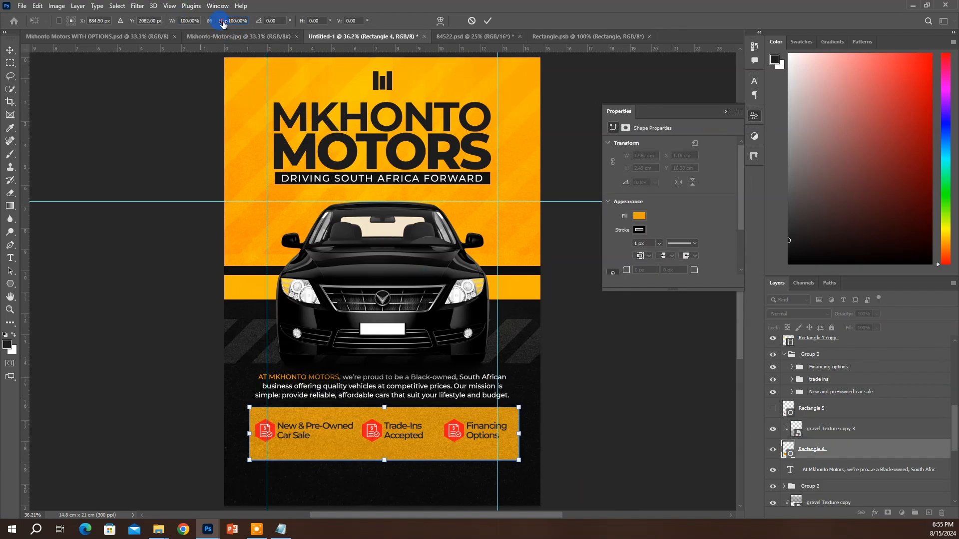
mouse_move(223, 23)
left_mouse_down()
mouse_move(200, 22)
mouse_move(231, 21)
left_mouse_up()
left_click(473, 383)
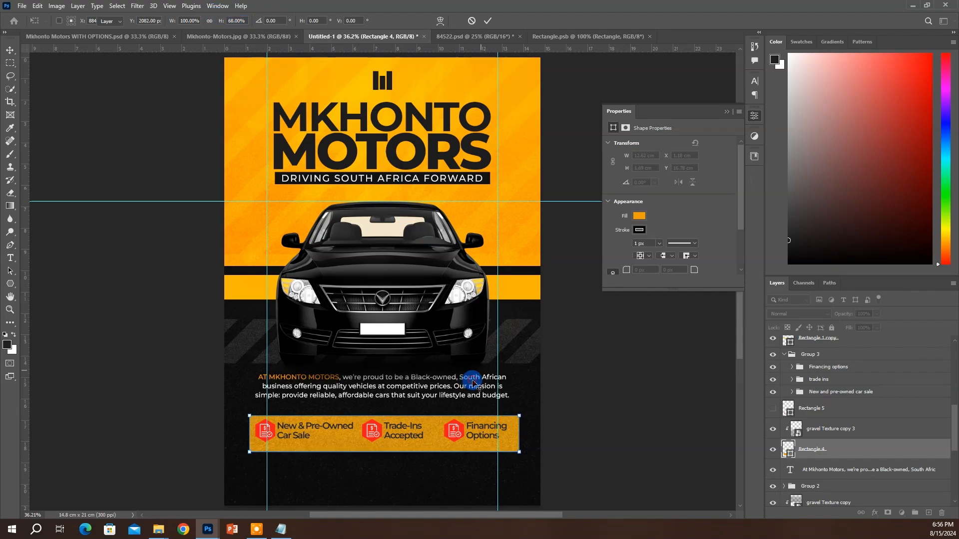
left_click(830, 429, "ctrl")
mouse_move(521, 427)
left_mouse_down()
mouse_move(521, 418)
mouse_move(524, 427)
left_mouse_up()
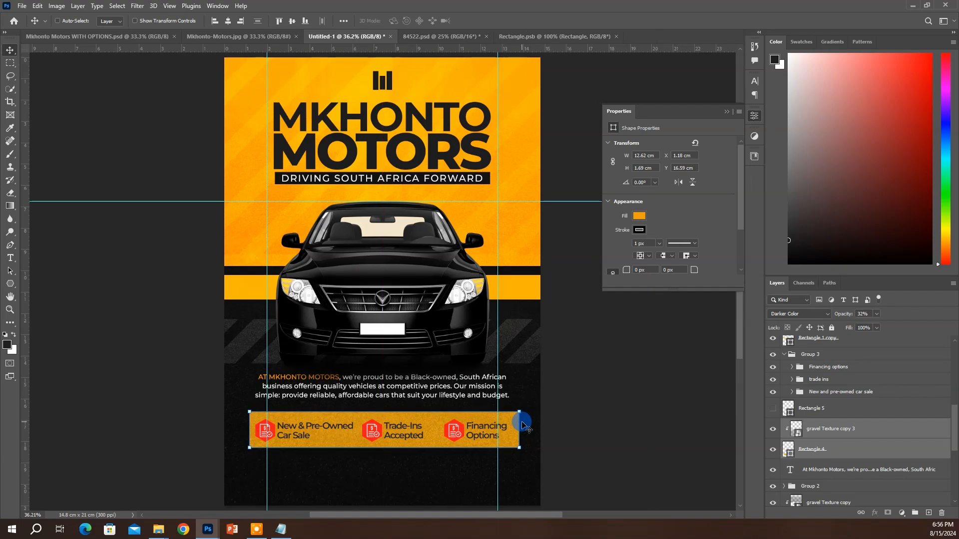
Keep the banner rectangle's #ffa300 fill and collapse Group 3 in the Layers panel
left_click(800, 449)
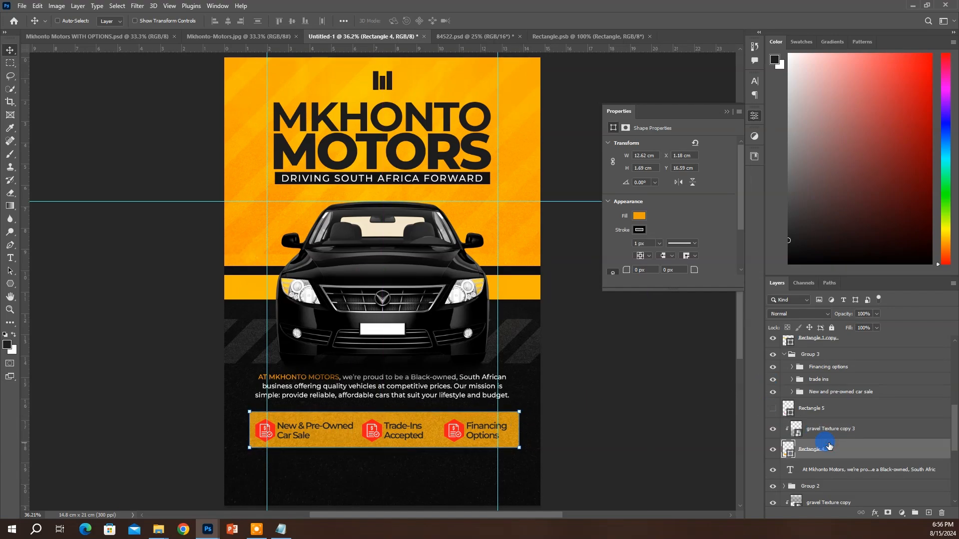
double_click(793, 455)
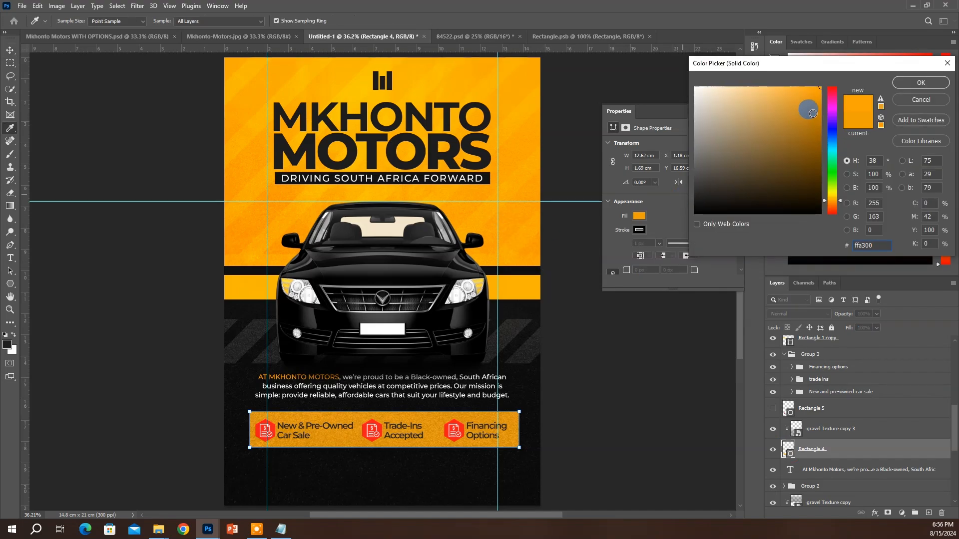
left_click(944, 83)
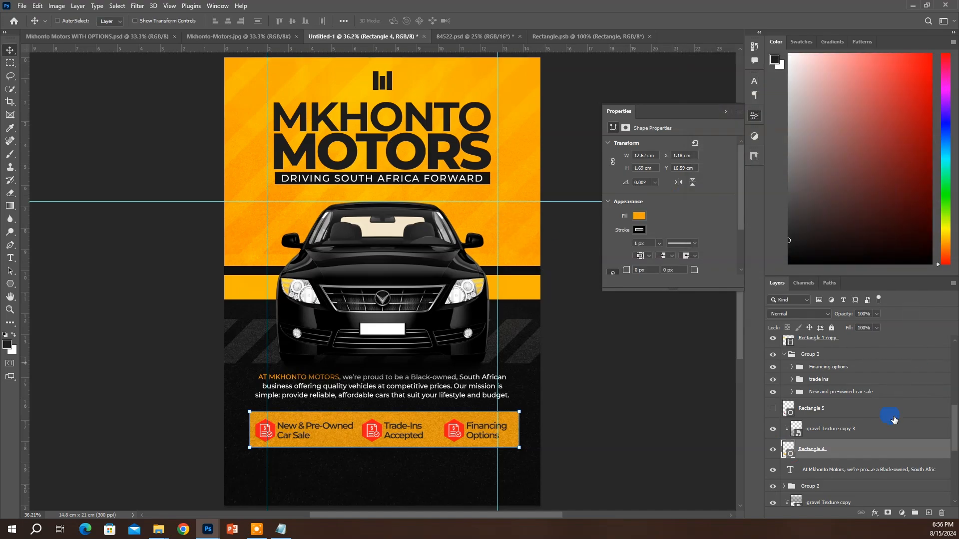
left_click(842, 432)
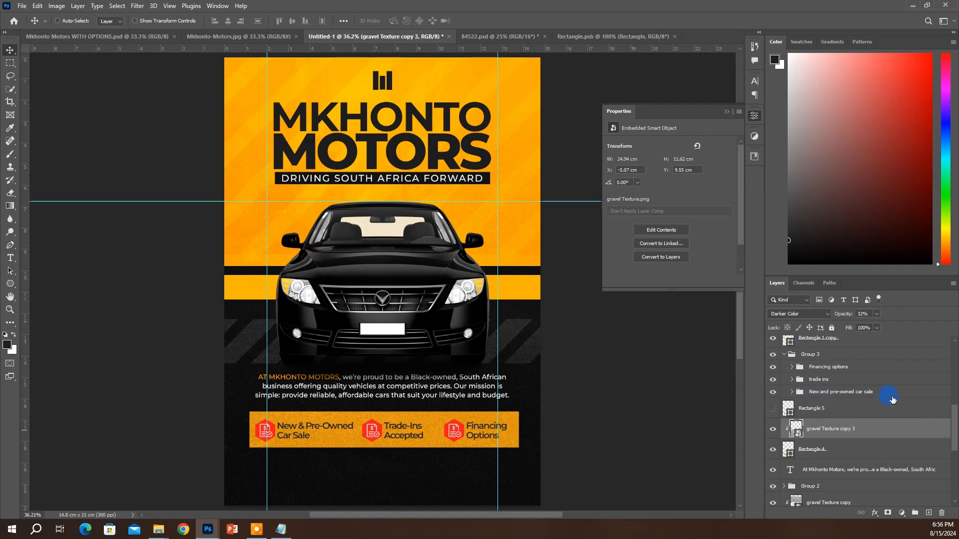
left_click(826, 409)
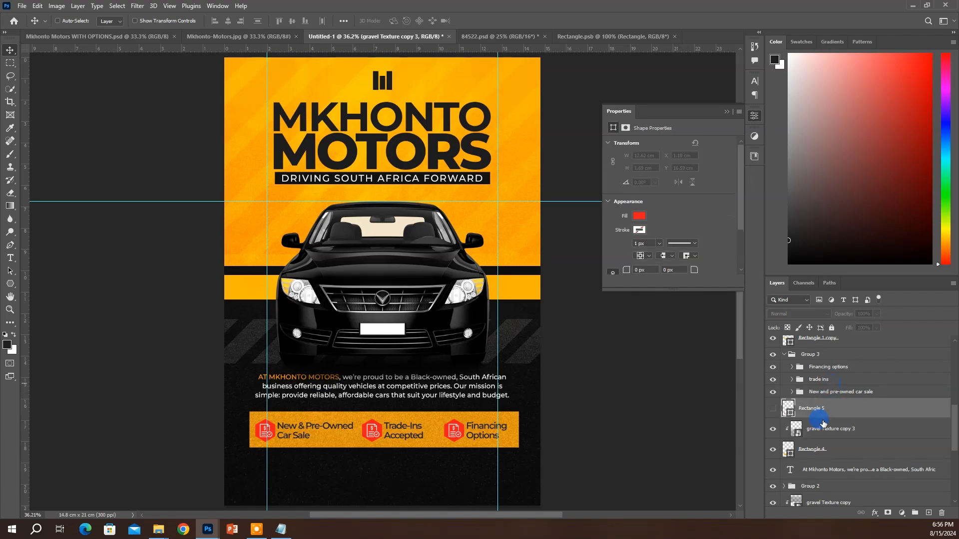
left_click(799, 356)
left_click(785, 355)
Delete the unused Rectangle 5, then group Group 3 with the banner as 'services'
left_click(817, 377)
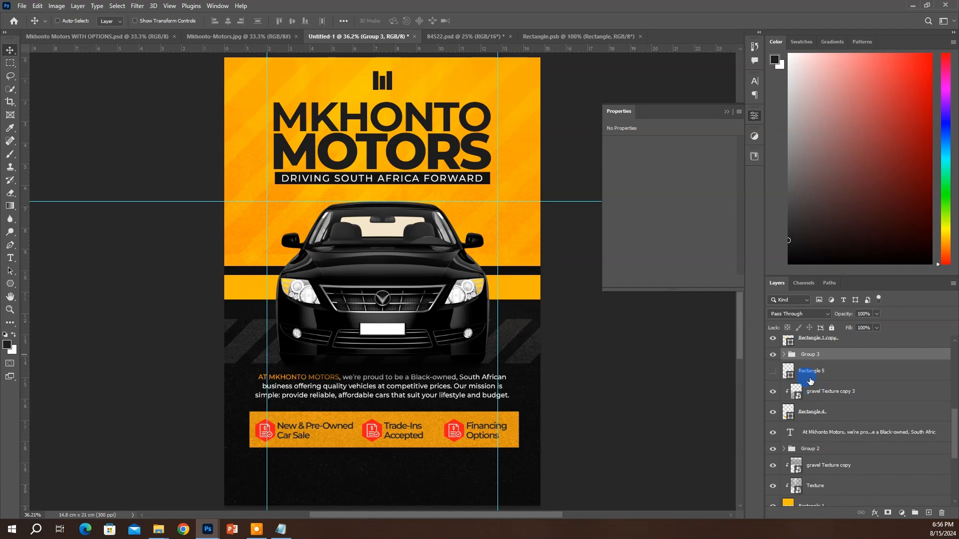
key("Delete")
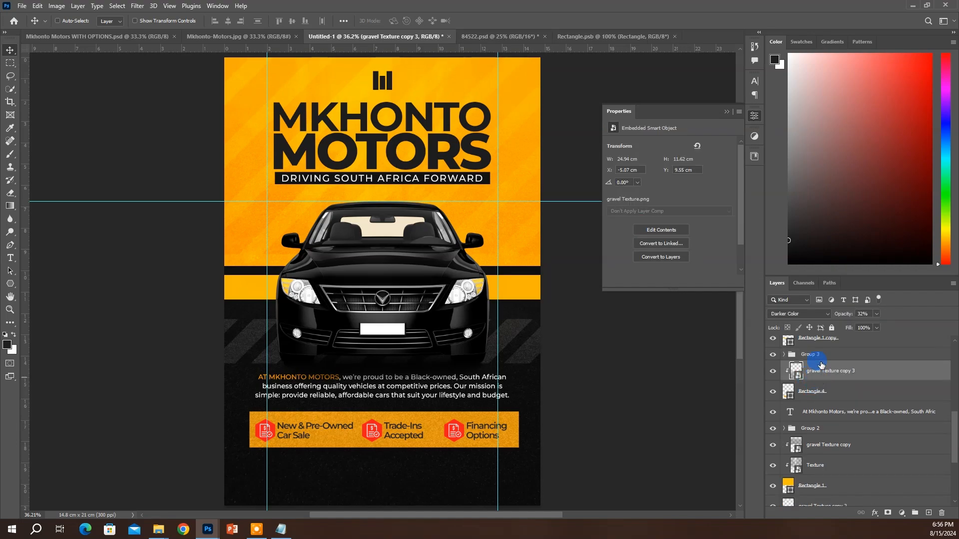
left_click(814, 356)
left_click(813, 394, "shift")
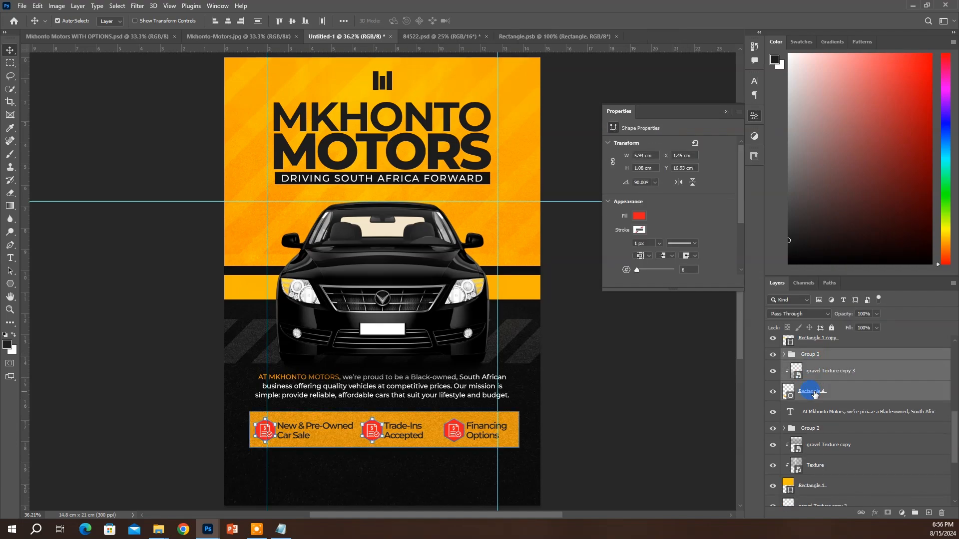
key("ctrl+g")
double_click(812, 354)
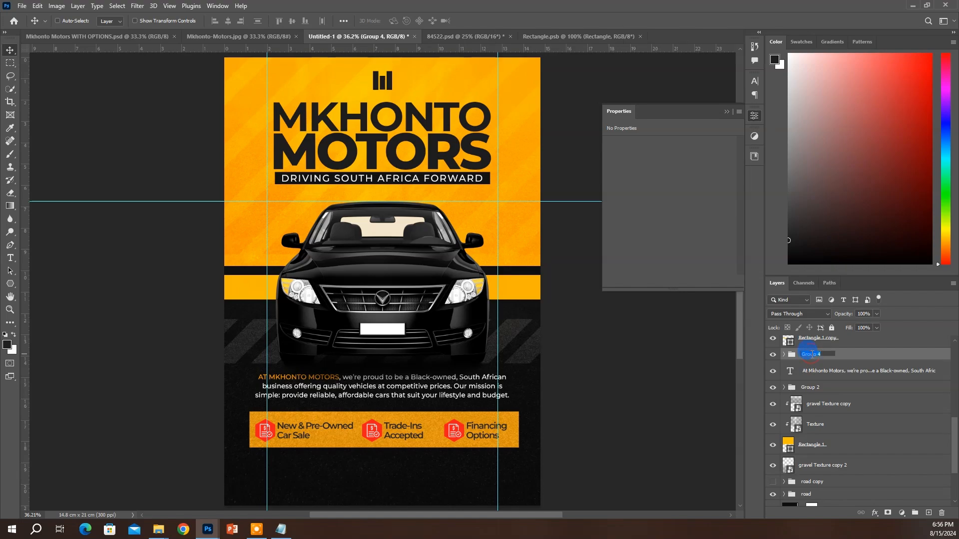
type("service")
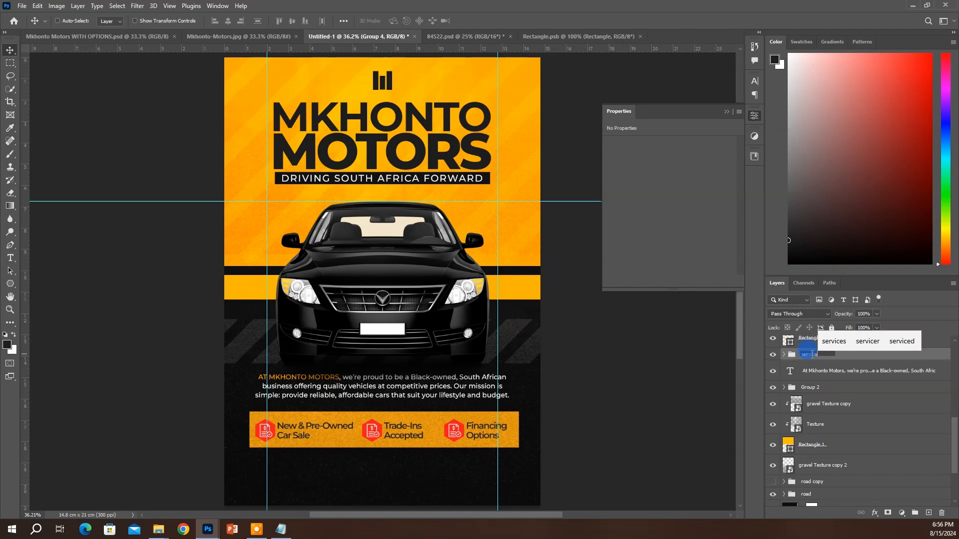
type("s")
key("Return")
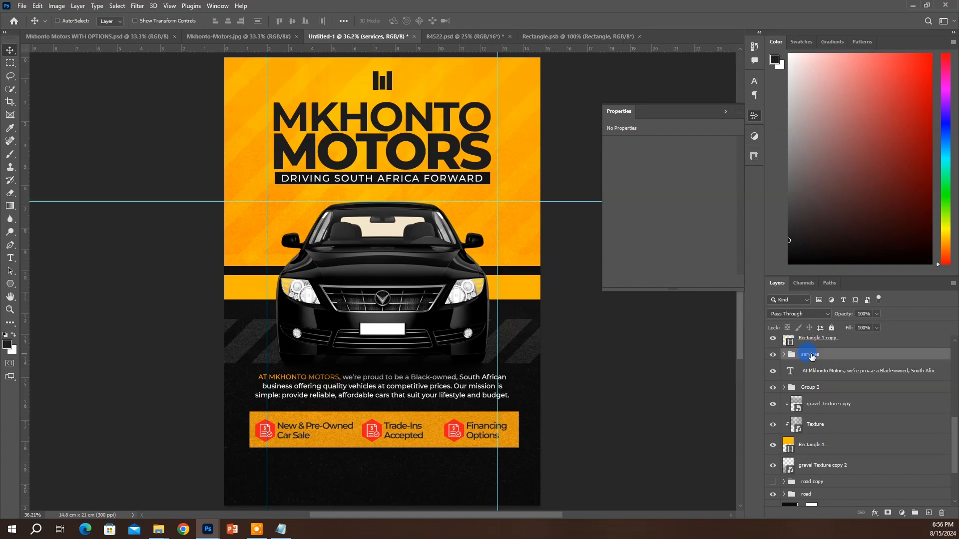
Centre the service icons horizontally and vertically within the yellow banner
left_click(784, 355)
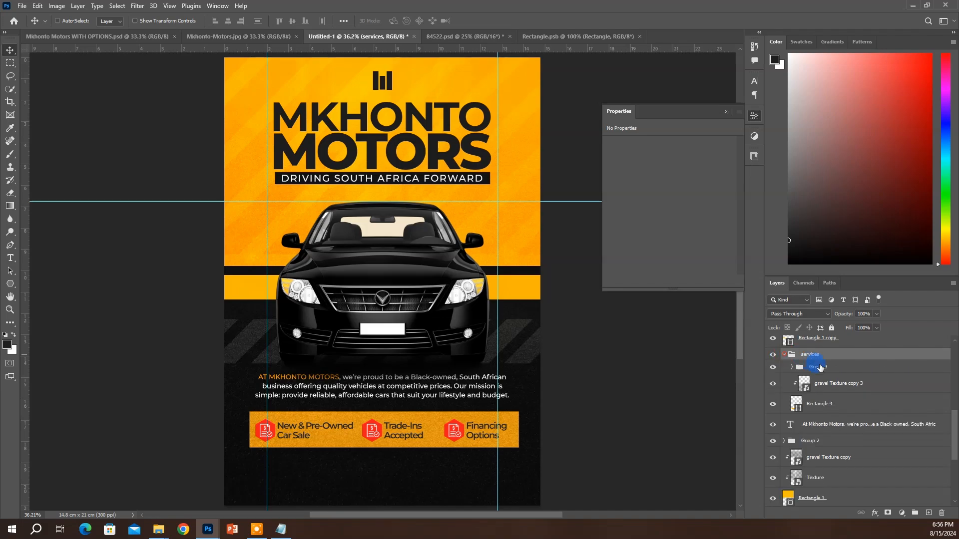
left_click(815, 368)
left_click(825, 406, "ctrl")
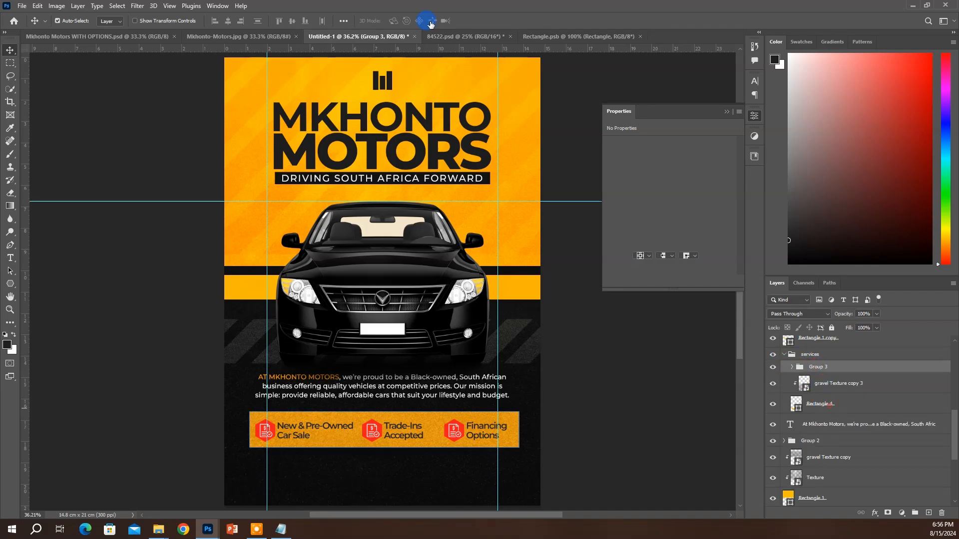
left_click(228, 21)
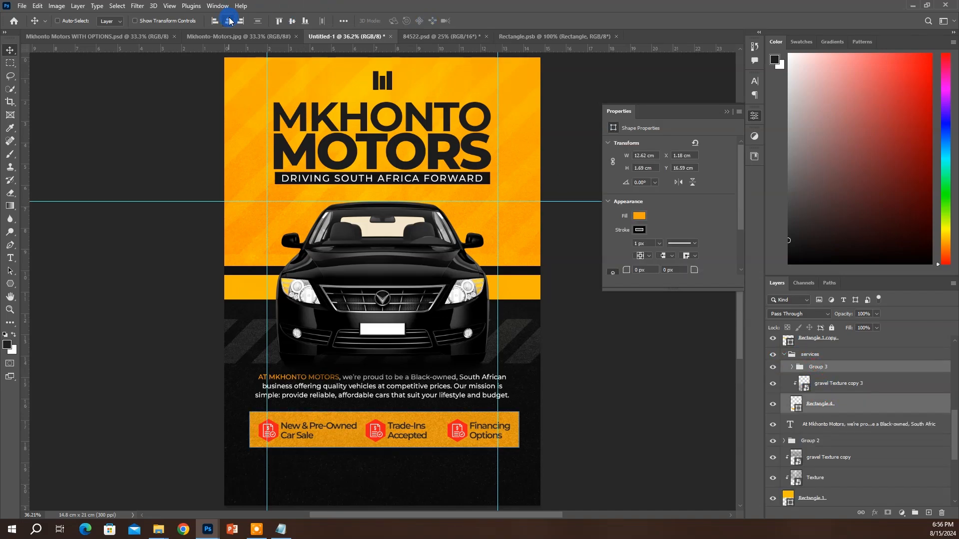
left_click(292, 21)
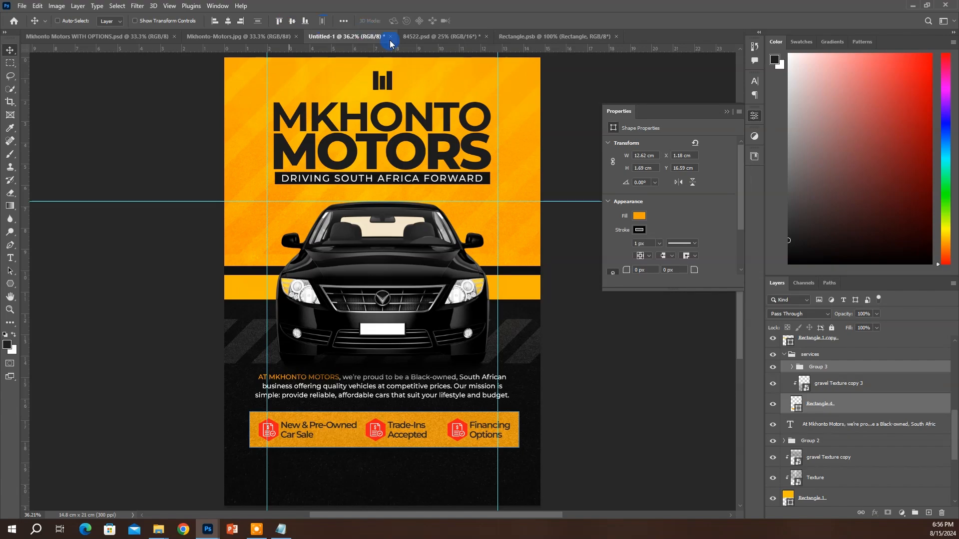
Centre the orange banner and the service icons horizontally on the page
left_click(808, 355)
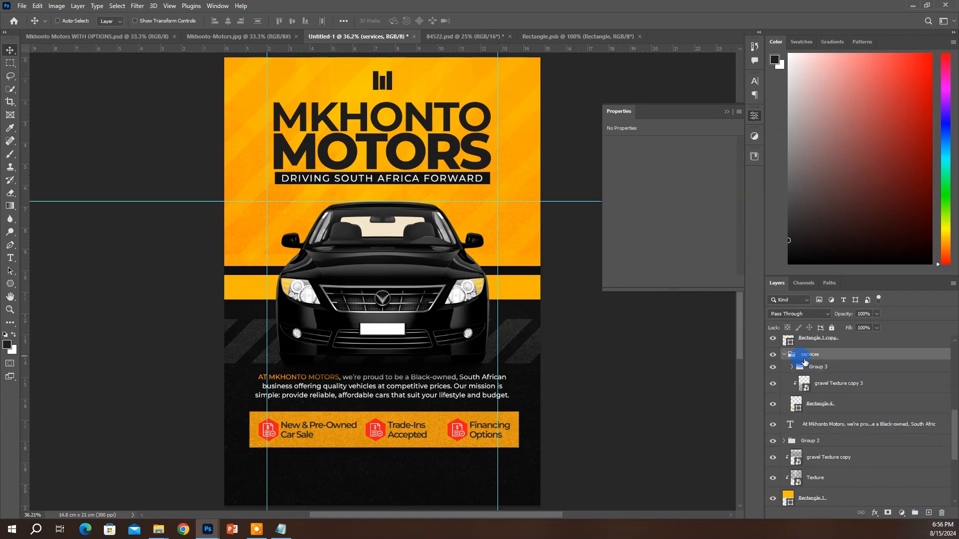
left_click(818, 416)
key("ctrl+a")
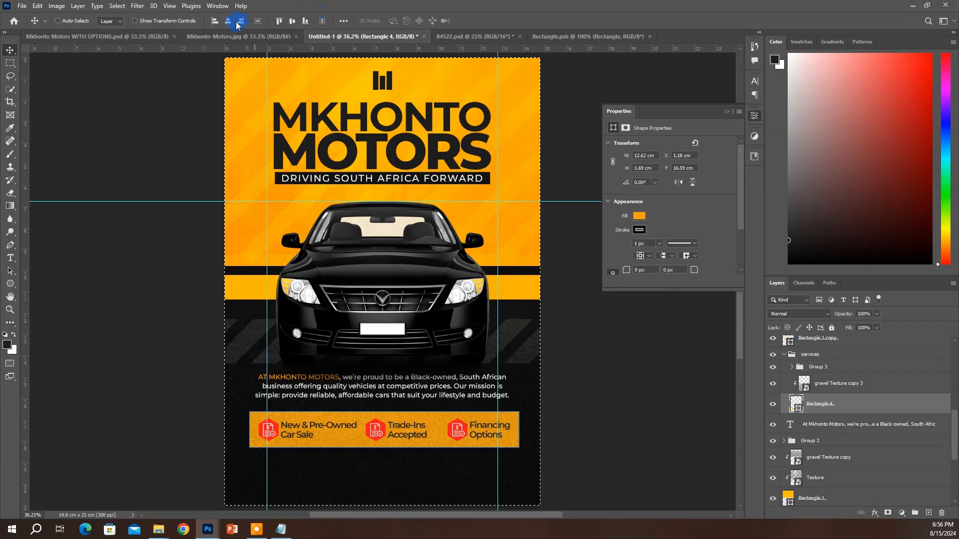
left_click(229, 21)
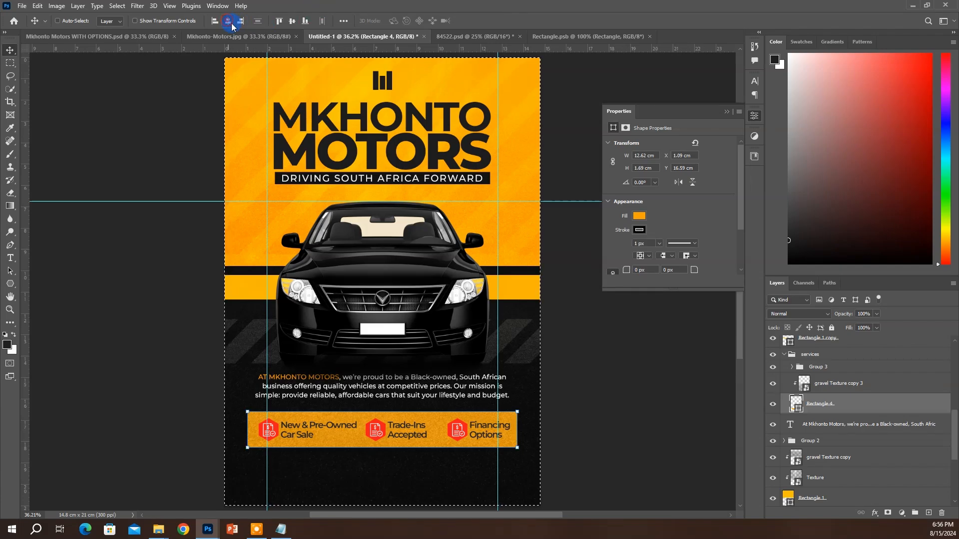
key("ctrl+d")
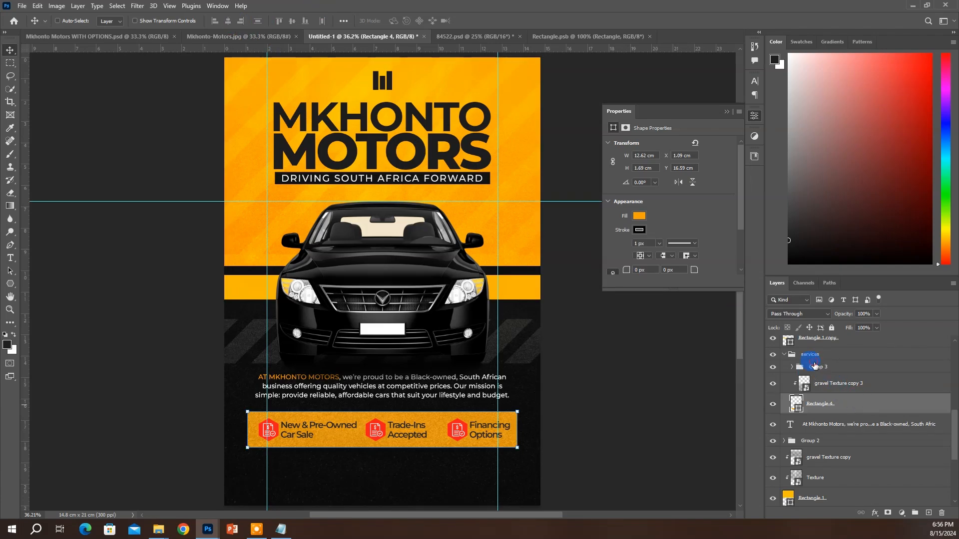
left_click(810, 355)
left_click(818, 367)
key("ctrl+a")
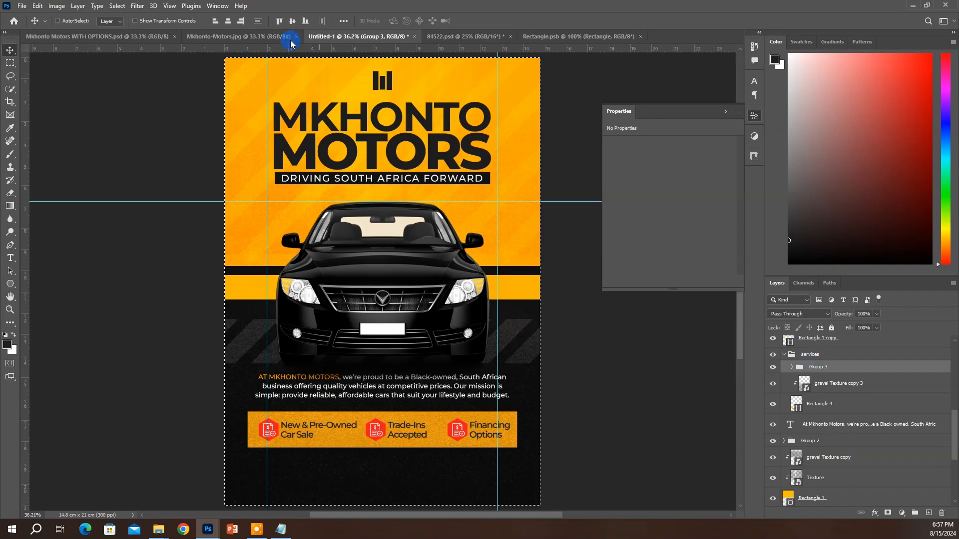
left_click(228, 21)
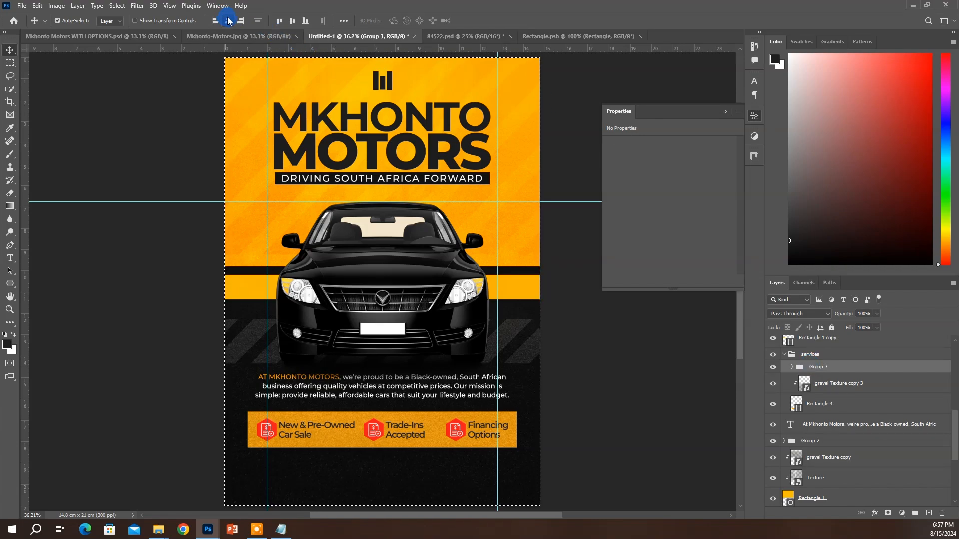
key("ctrl+d")
Nudge the services group up slightly and select the banner's texture and rectangle layers
left_click(810, 355)
left_click(784, 355)
key("shift+Up")
key("shift+Up")
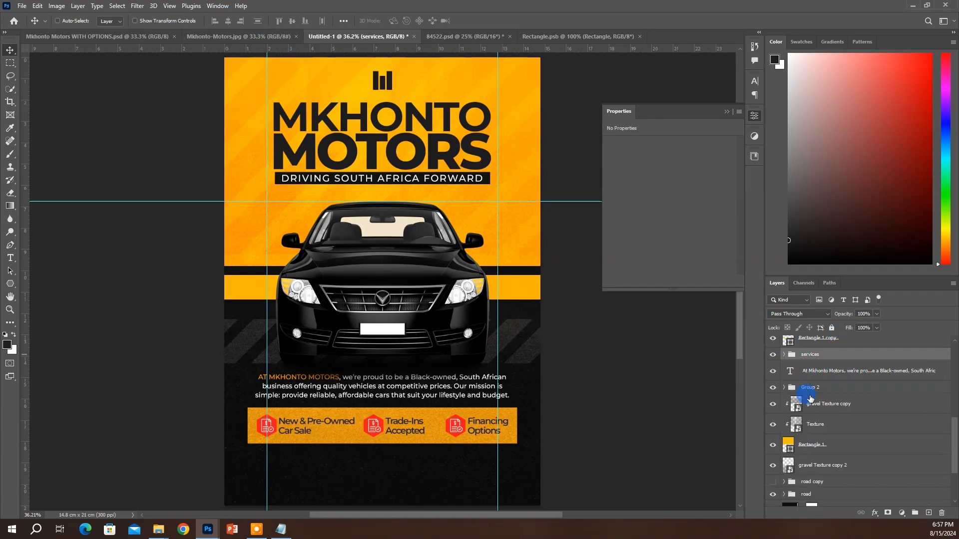
left_click(796, 389)
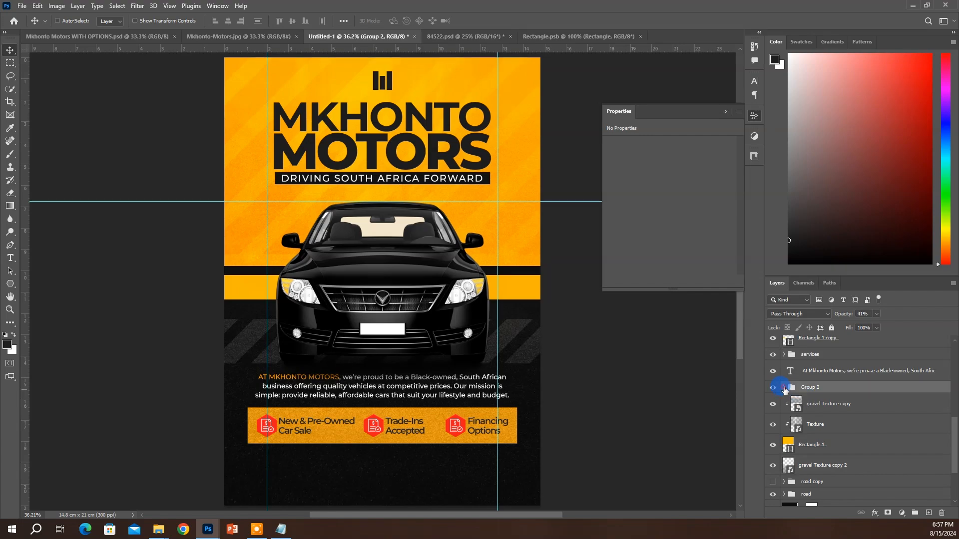
left_click(784, 388)
left_click(785, 389)
left_click(783, 355)
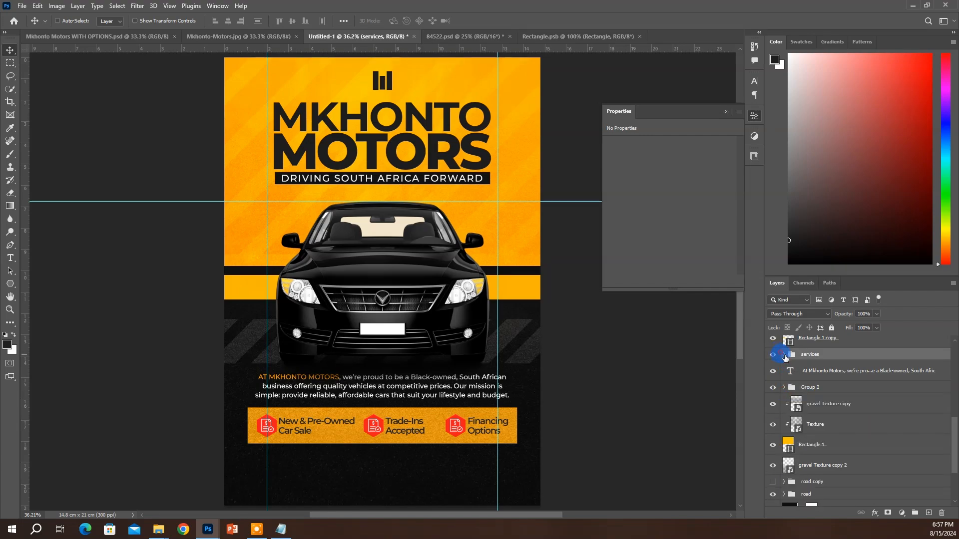
left_click(784, 354)
left_click(821, 384)
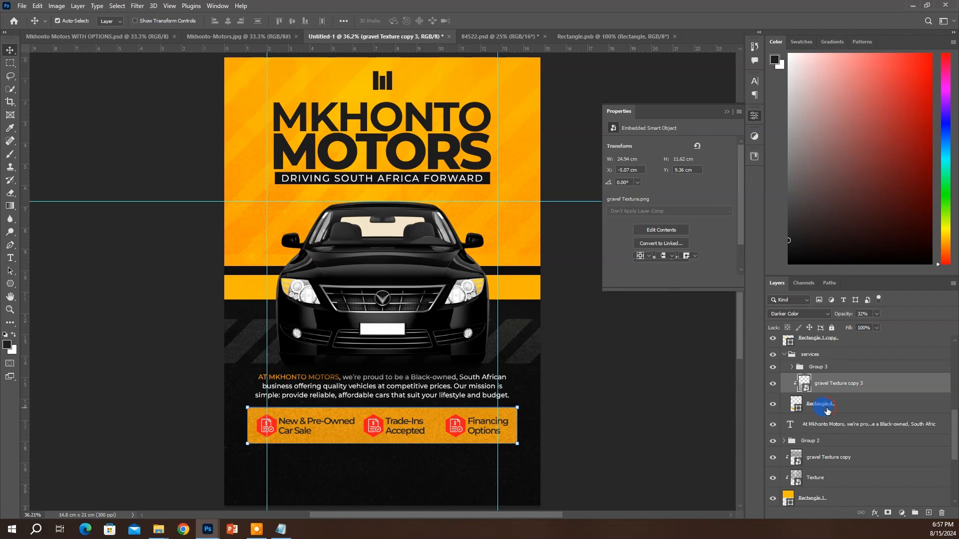
left_click(831, 400, "shift")
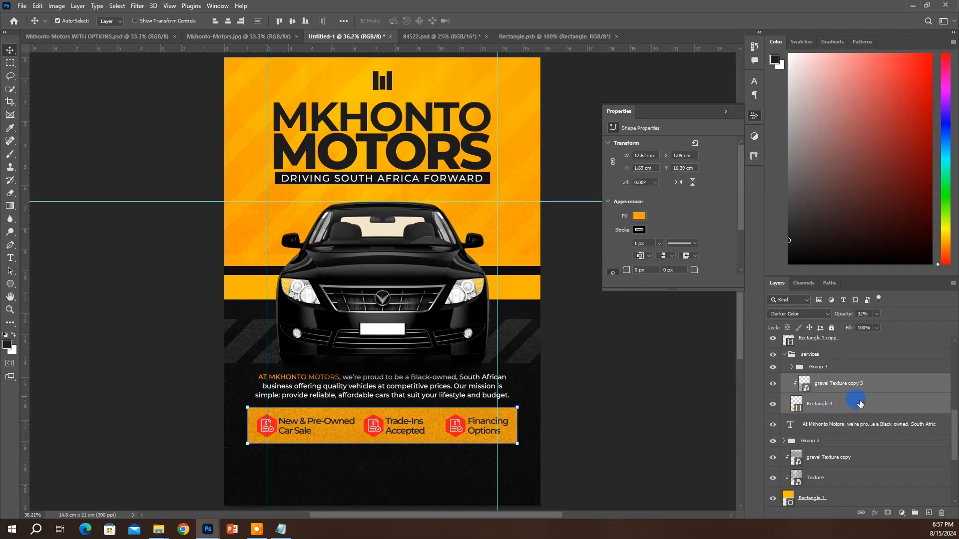
Duplicate the banner rectangle and its texture and move the copy below the services banner
key("ctrl+j")
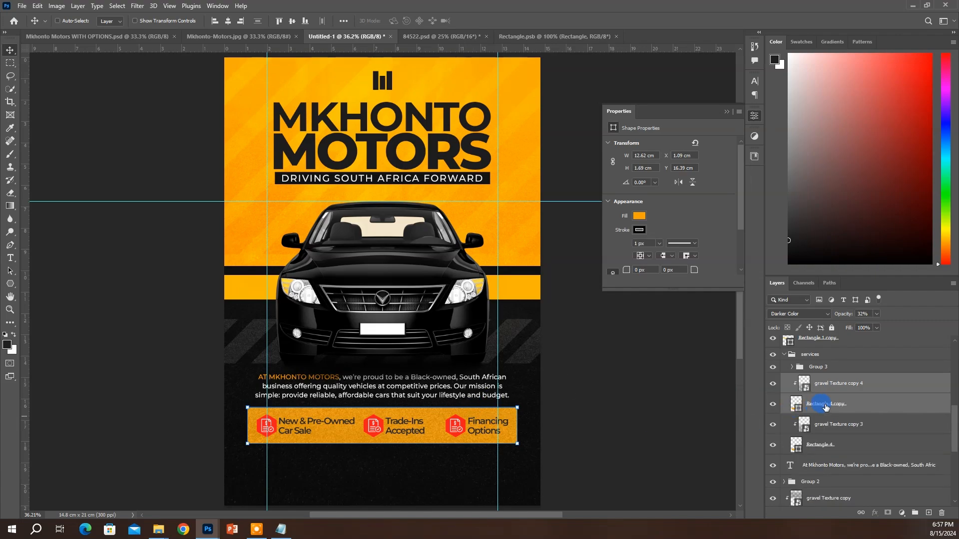
left_click_drag(834, 372, 829, 356)
left_click(835, 364)
left_click(838, 391)
left_click(836, 401, "ctrl")
left_click_drag(835, 389, 817, 360)
left_click_drag(445, 436, 456, 481)
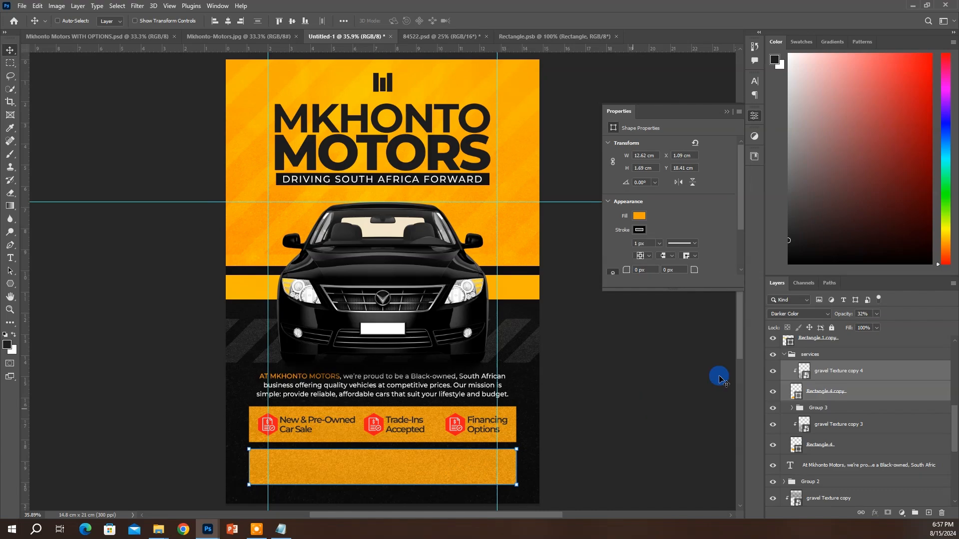
left_click(452, 383, "ctrl")
left_click(411, 321)
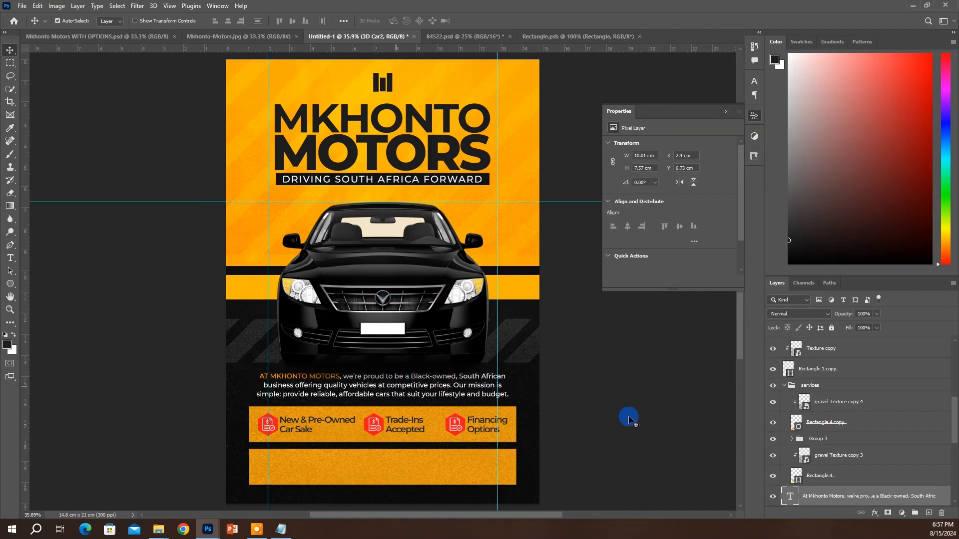
Shorten the lower orange bar to 68% height
left_click(394, 474)
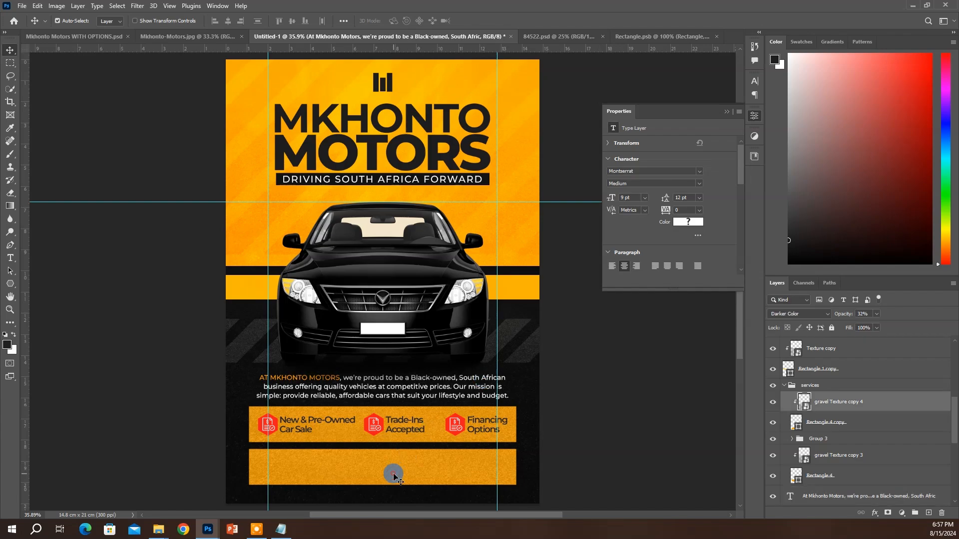
key("ctrl+t")
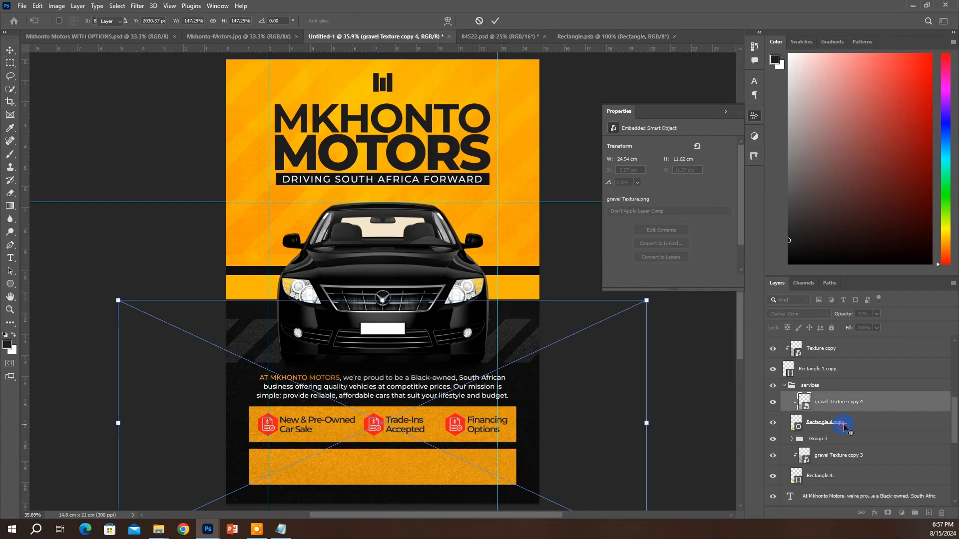
left_click(844, 425)
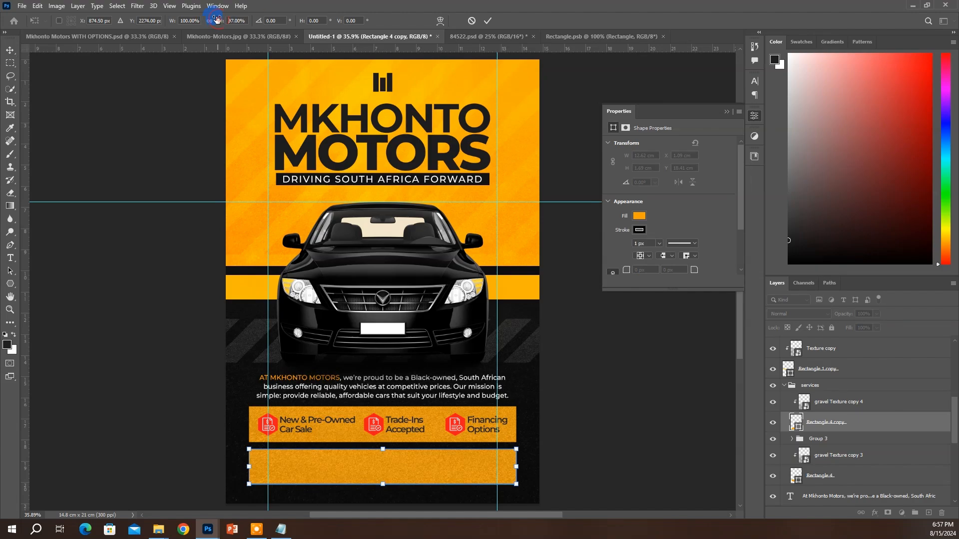
left_click_drag(217, 19, 203, 19)
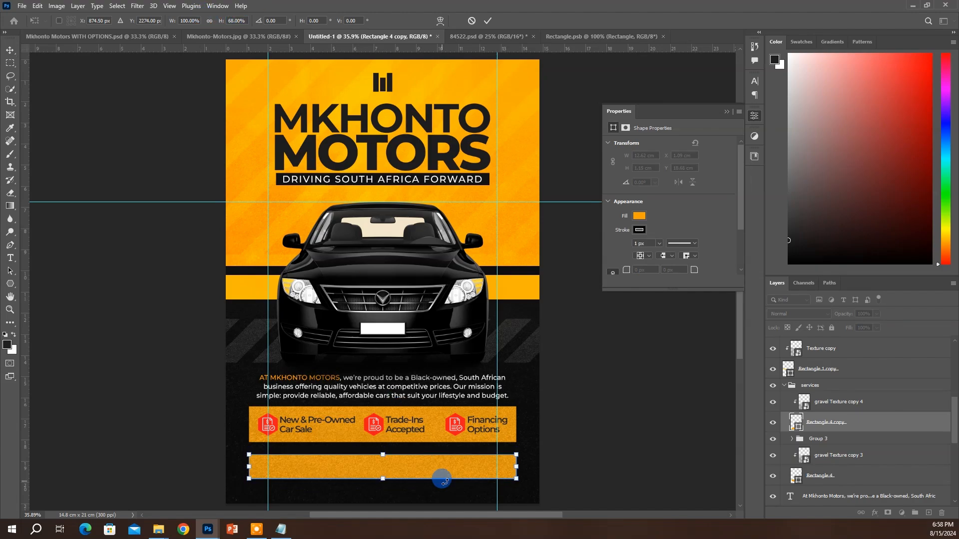
left_click(491, 19)
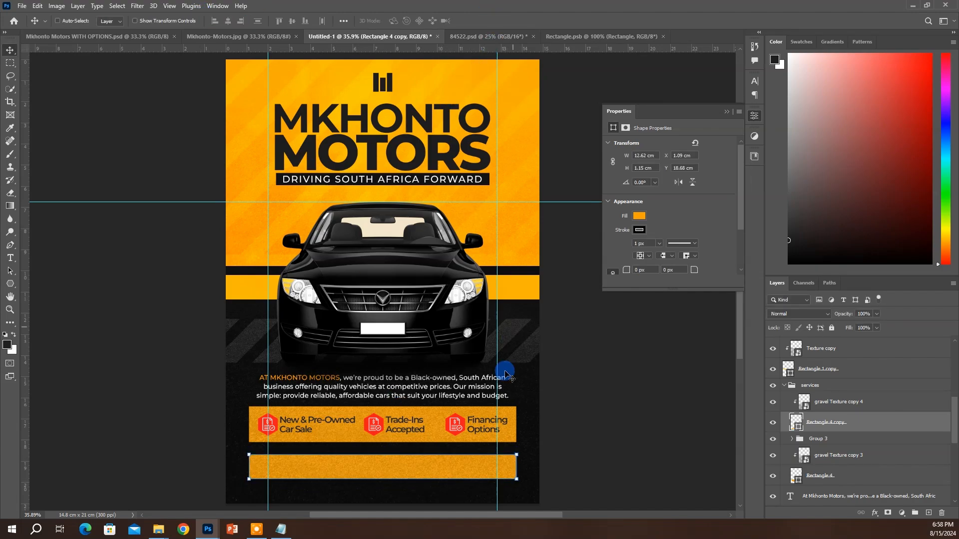
Move the lower bar's layers out of the services group and nudge the services banner down
left_click(477, 414)
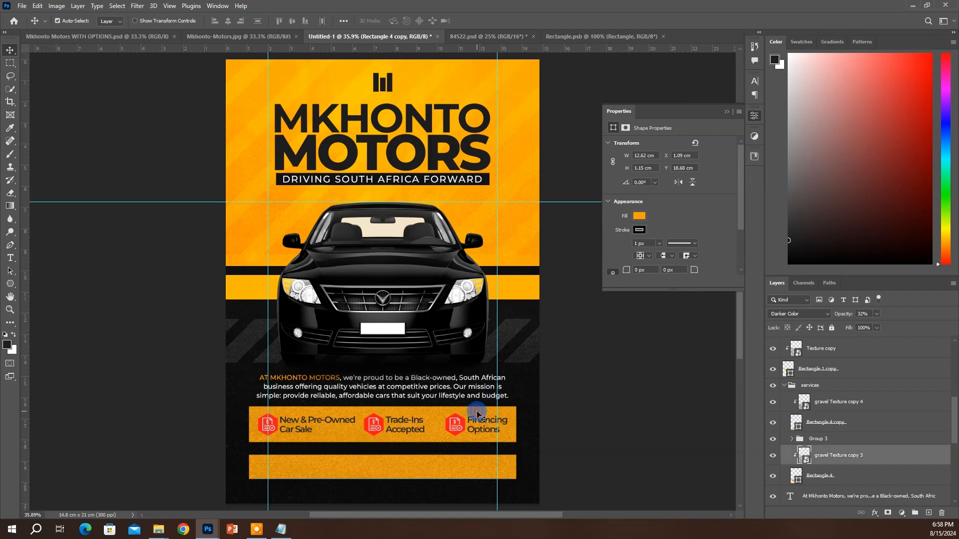
left_click(806, 386)
key("Down")
key("Down")
key("Down")
key("Down")
key("Down")
key("Down")
key("Down")
key("Down")
key("Down")
key("Down")
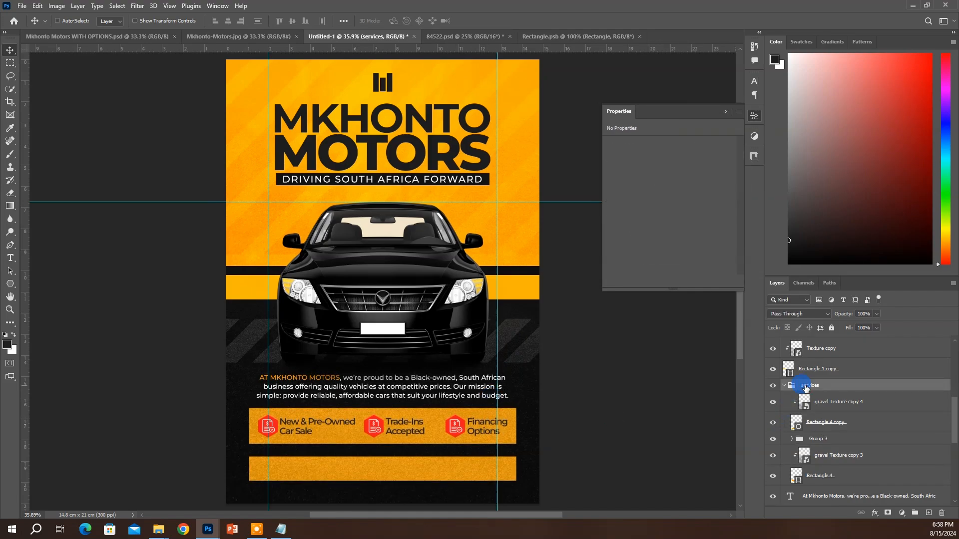
left_click(833, 403)
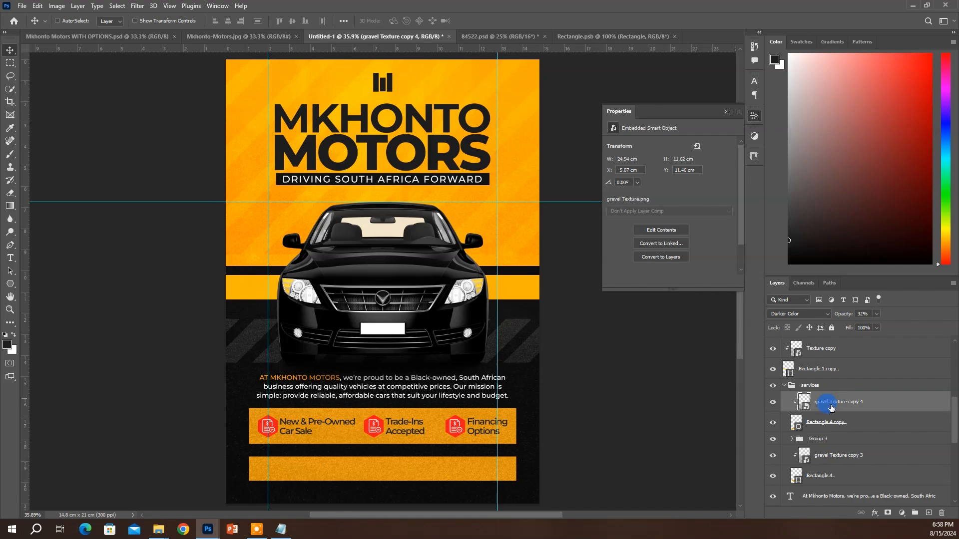
key("Up")
key("Up")
key("Up")
key("Up")
key("Up")
key("Up")
key("Up")
key("Up")
key("Up")
key("Up")
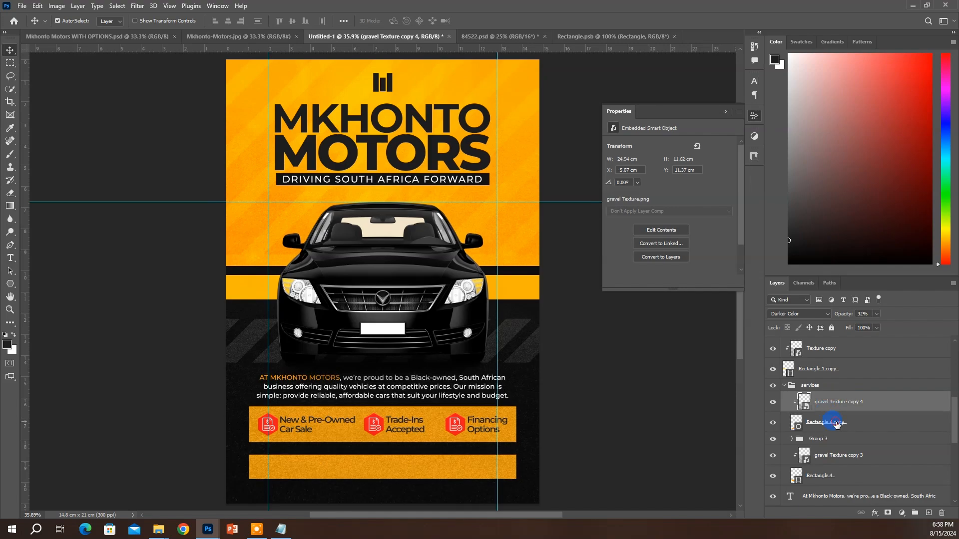
left_click(837, 425, "shift")
left_click_drag(834, 403, 821, 387)
left_click(813, 426)
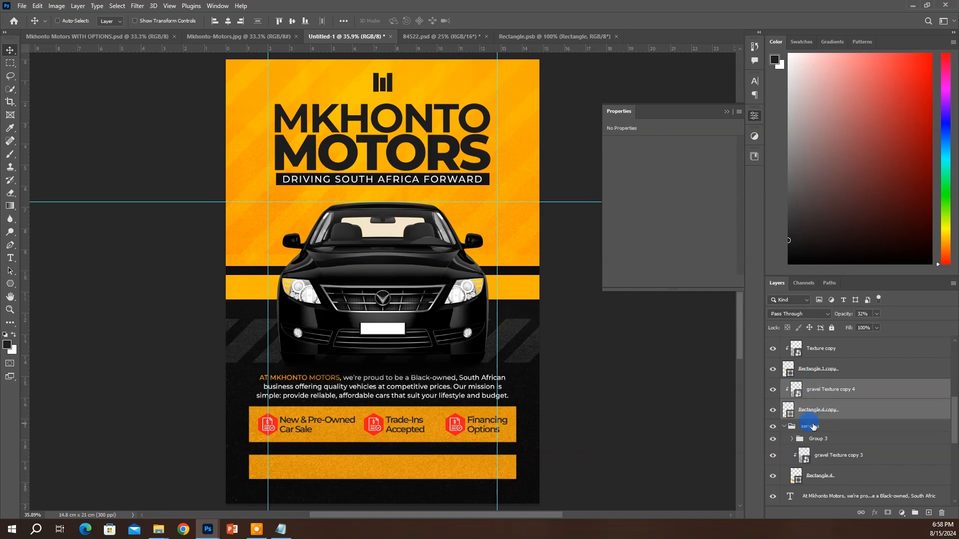
key("Down")
key("Down")
key("Down")
key("Down")
key("Down")
key("Down")
key("Down")
key("Down")
key("Down")
key("Down")
key("Down")
key("Down")
key("Down")
key("Down")
key("Down")
key("Down")
key("Down")
key("Down")
key("Down")
key("Down")
key("Down")
key("Down")
key("Down")
key("Down")
key("Down")
key("Down")
key("Down")
key("Down")
key("Down")
key("Down")
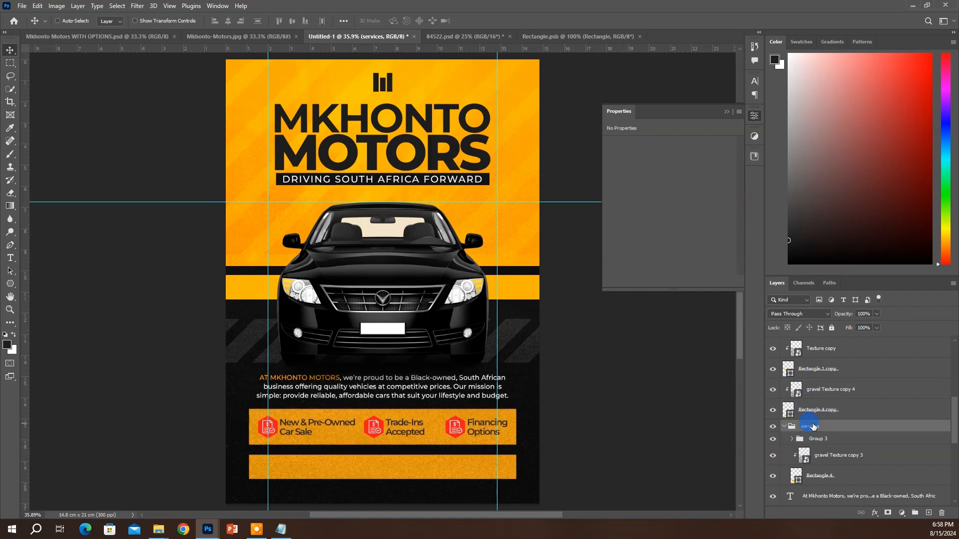
key("Down")
key("Down")
key("Down")
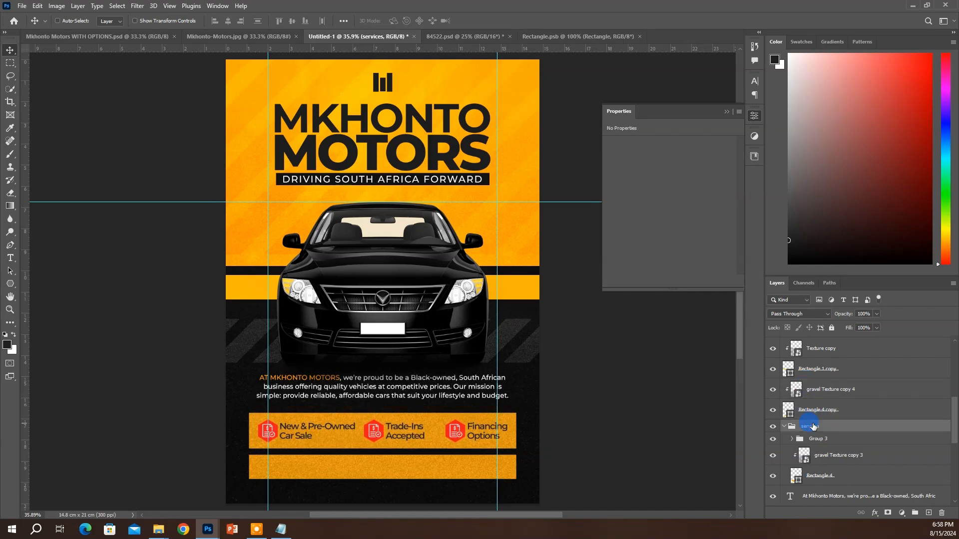
left_click(434, 397, "ctrl")
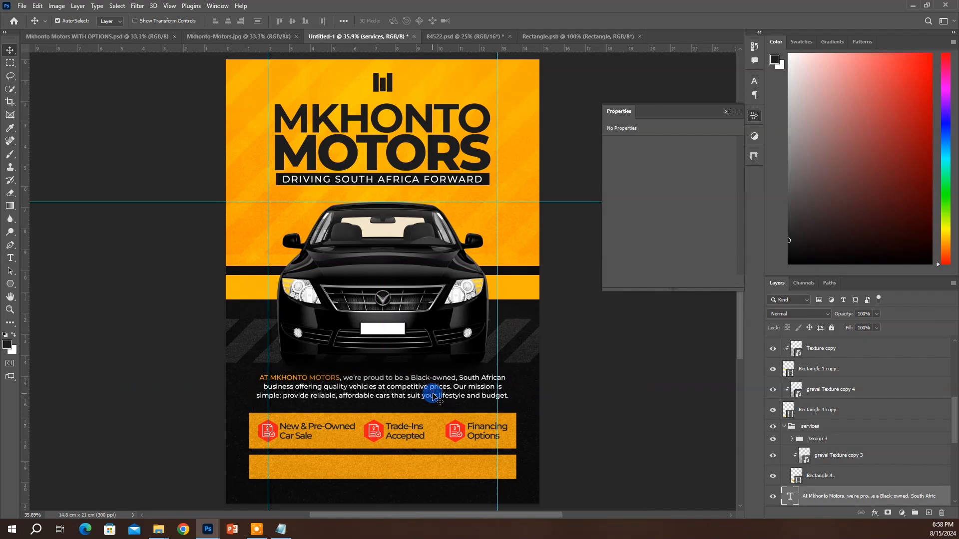
Give the body paragraph 13 pt leading and a 9 pt font size
key("Down")
key("Down")
key("Down")
key("Down")
key("Down")
key("Down")
key("Down")
key("Down")
key("Down")
key("Down")
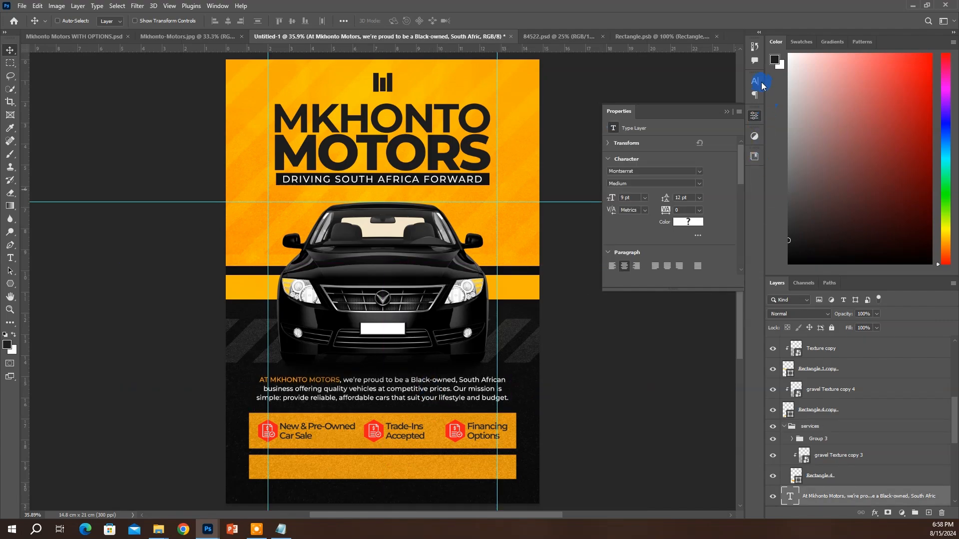
left_click(755, 81)
key("Return")
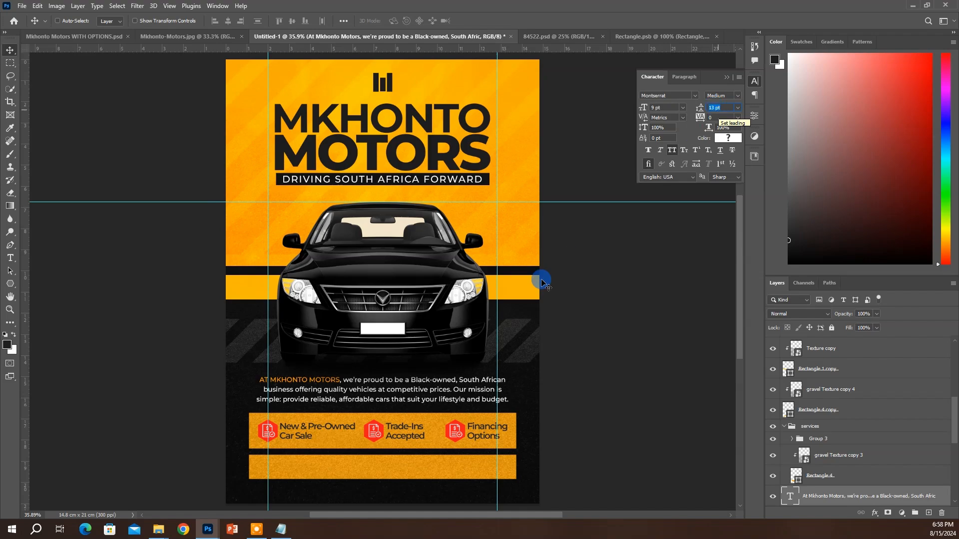
type("11")
key("Return")
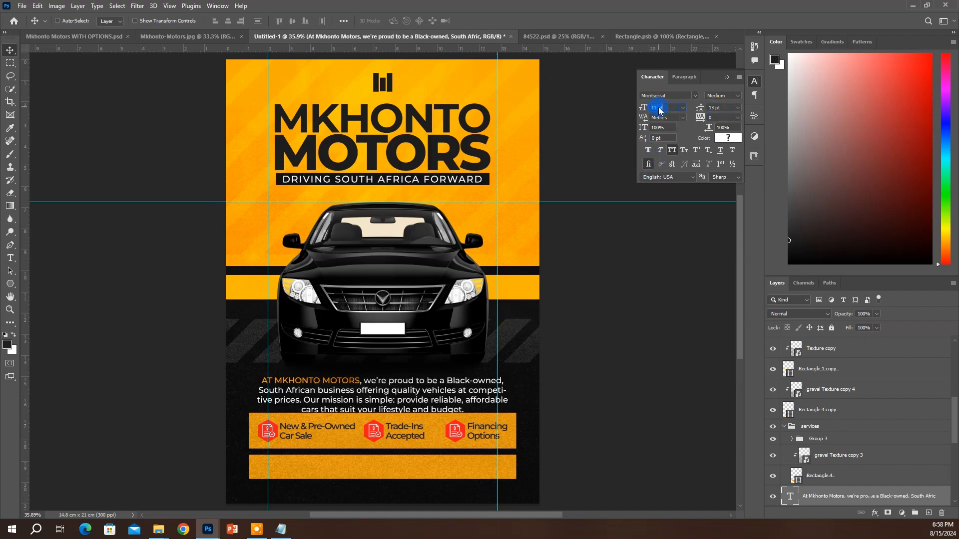
type("10")
key("Return")
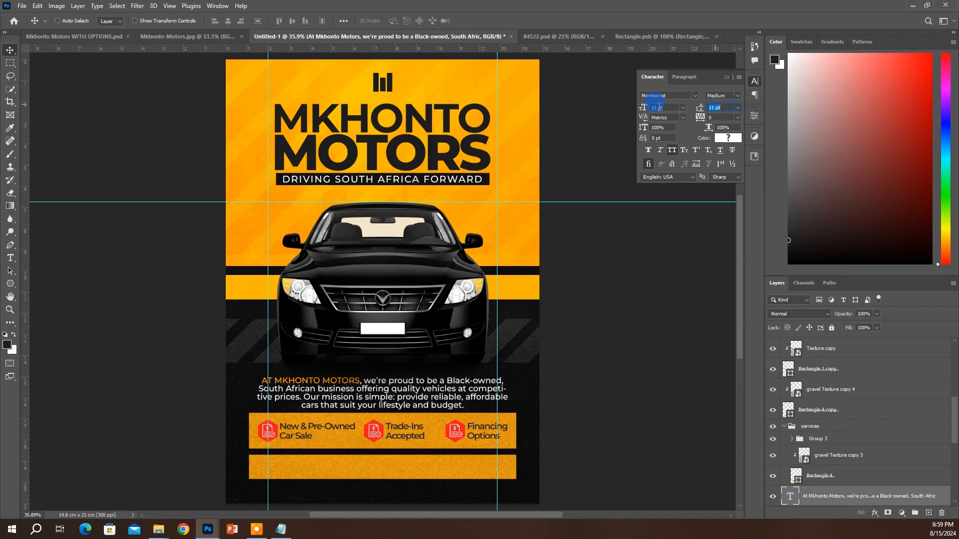
left_click(383, 401, "ctrl")
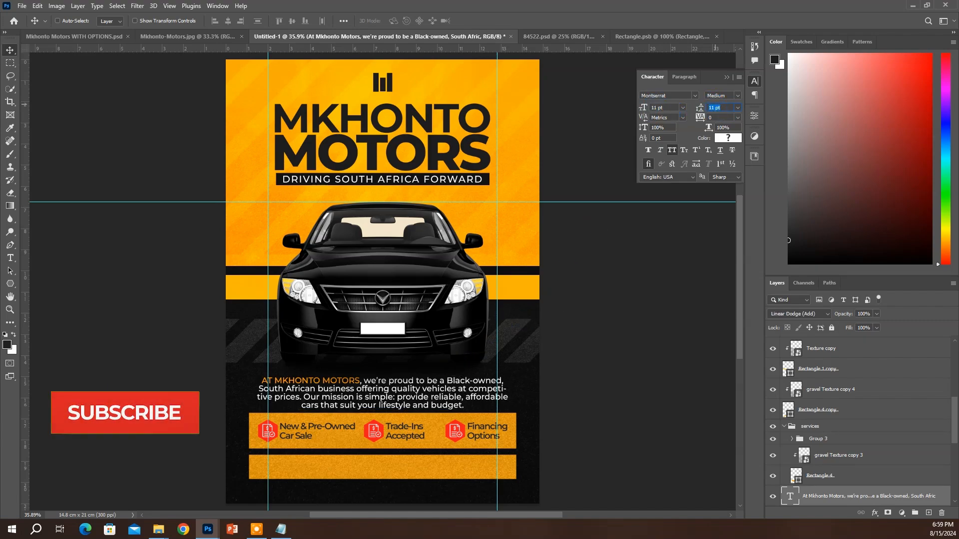
left_click(382, 402, "ctrl")
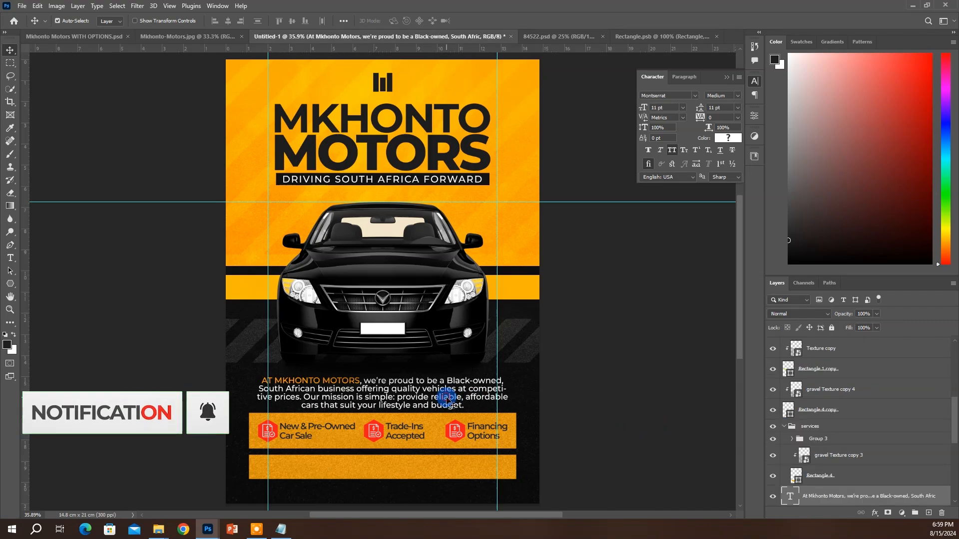
left_click(753, 86)
left_click(660, 106)
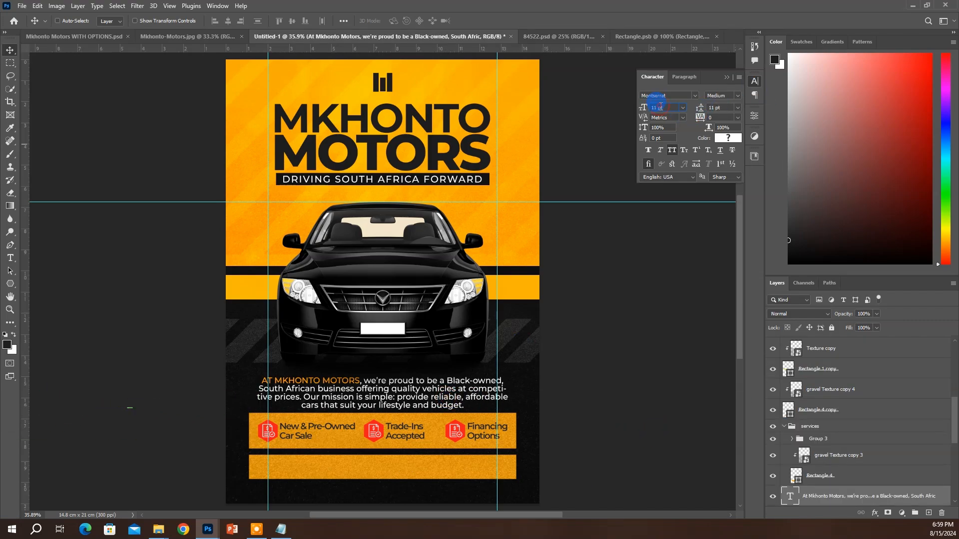
key("Down")
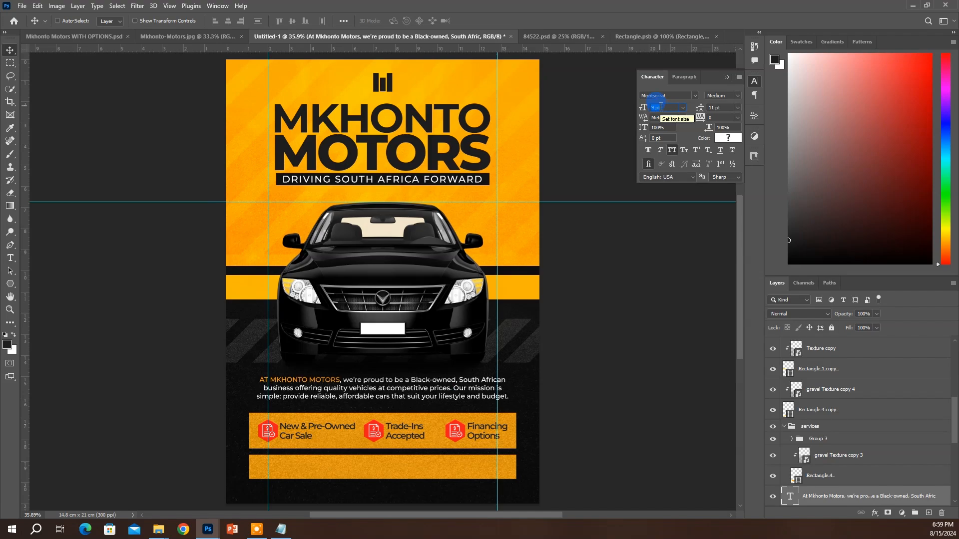
Replace the paragraph's final full stop with a comma and append the 'accommodating your motor needs' line
double_click(541, 407)
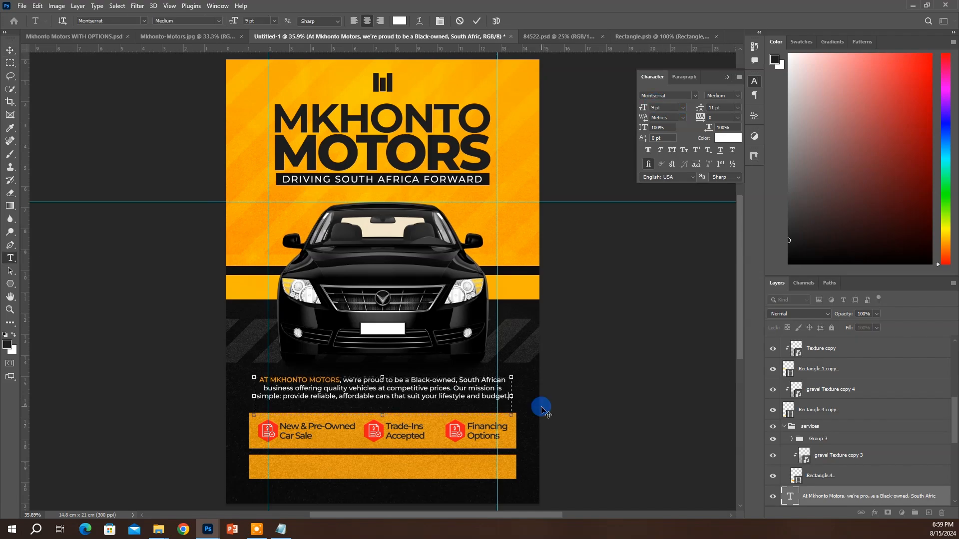
key("BackSpace")
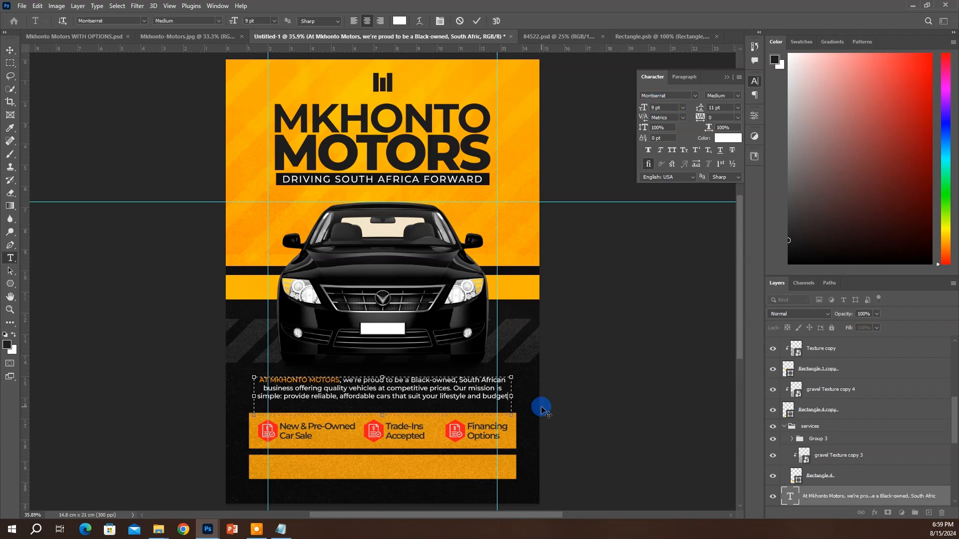
type(",")
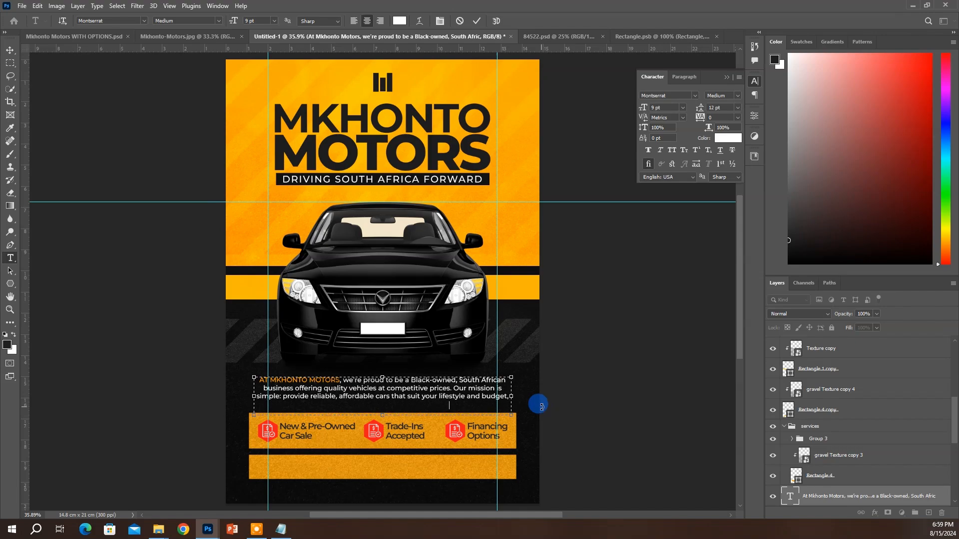
type("hile accommodating your motor needs")
left_click(542, 410)
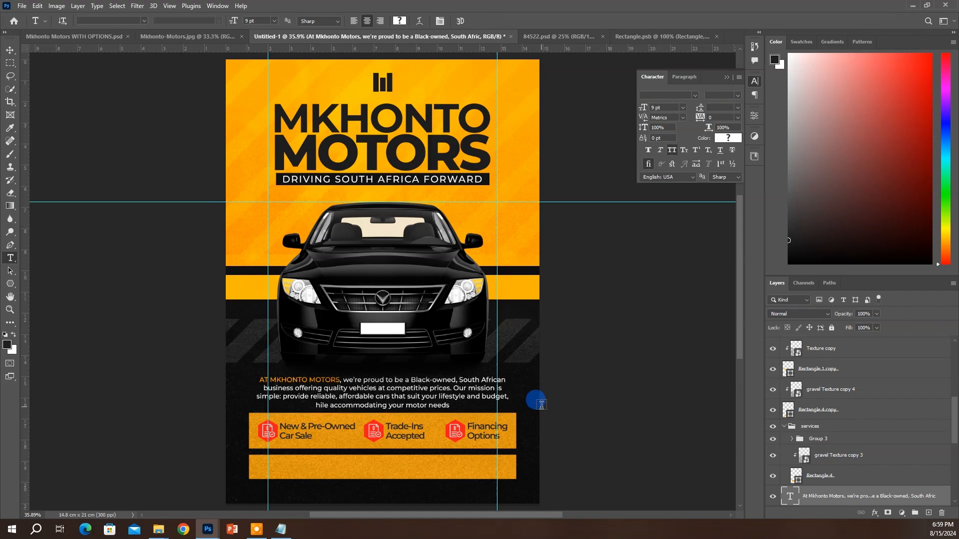
key("v")
key("shift+Up")
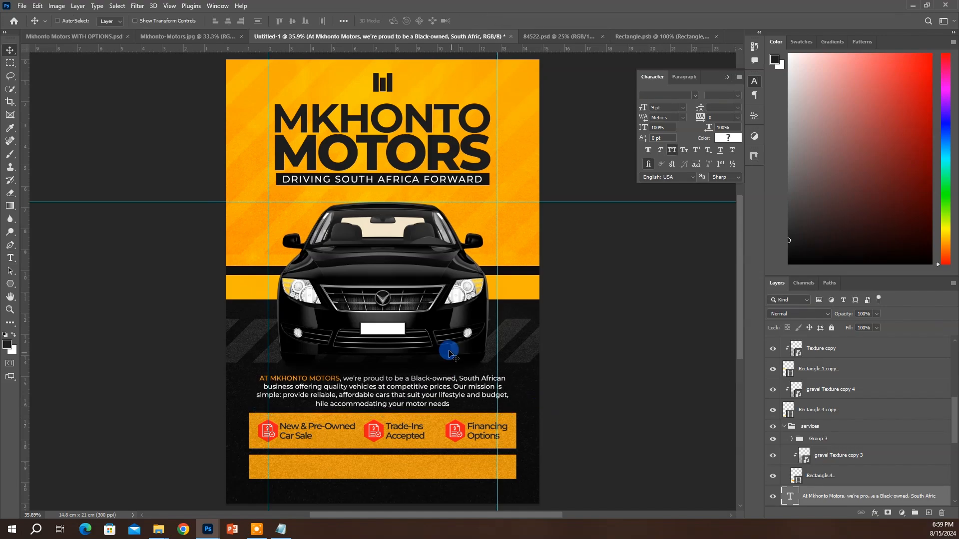
scroll(449, 355, "up", 1)
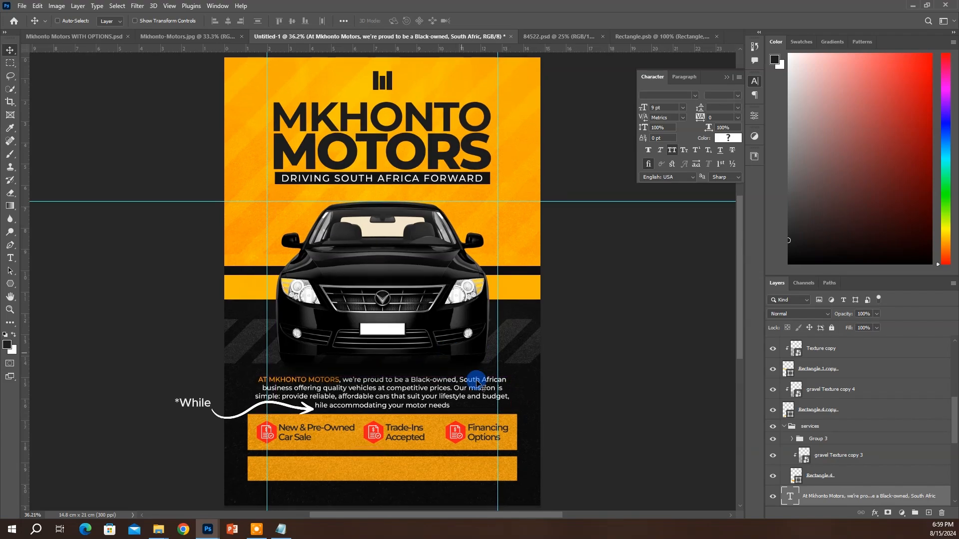
Nudge the services group and the lower contact bar down one step each
left_click(435, 422, "ctrl")
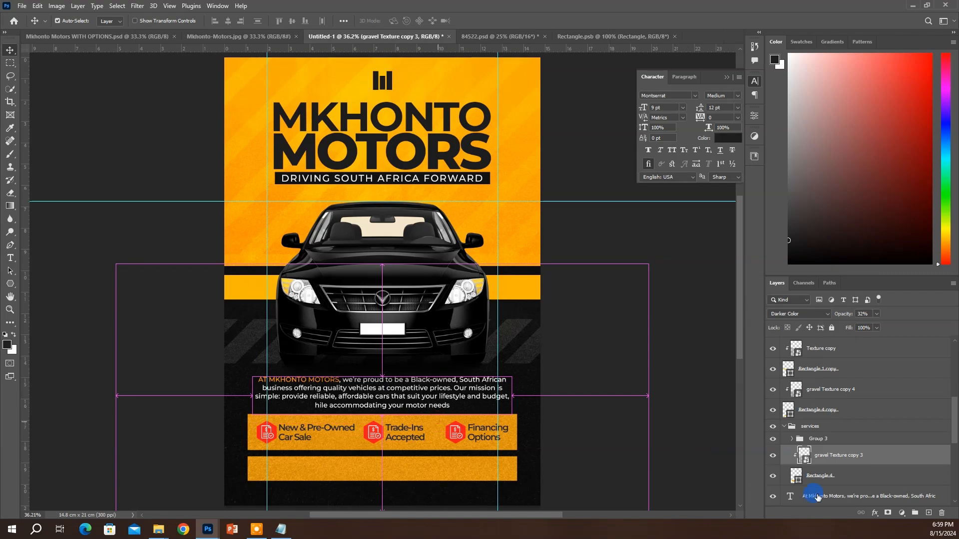
left_click(810, 428)
key("Down")
key("Down")
key("Down")
key("Down")
key("Down")
key("Down")
key("Down")
key("Down")
key("Down")
key("Down")
key("Down")
key("Down")
key("Down")
key("Down")
key("Down")
key("Down")
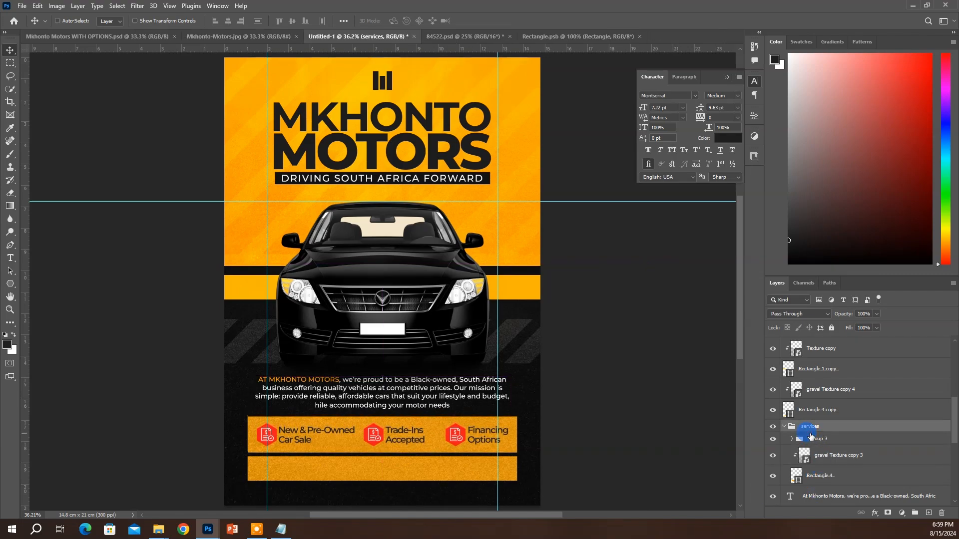
left_click(826, 401)
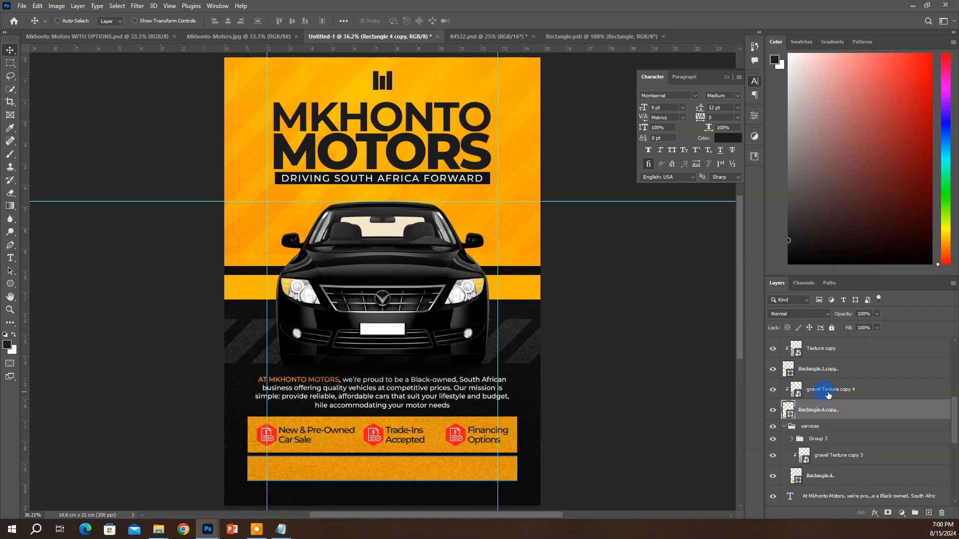
key("Down")
key("Down")
key("Down")
key("Down")
key("Down")
key("Down")
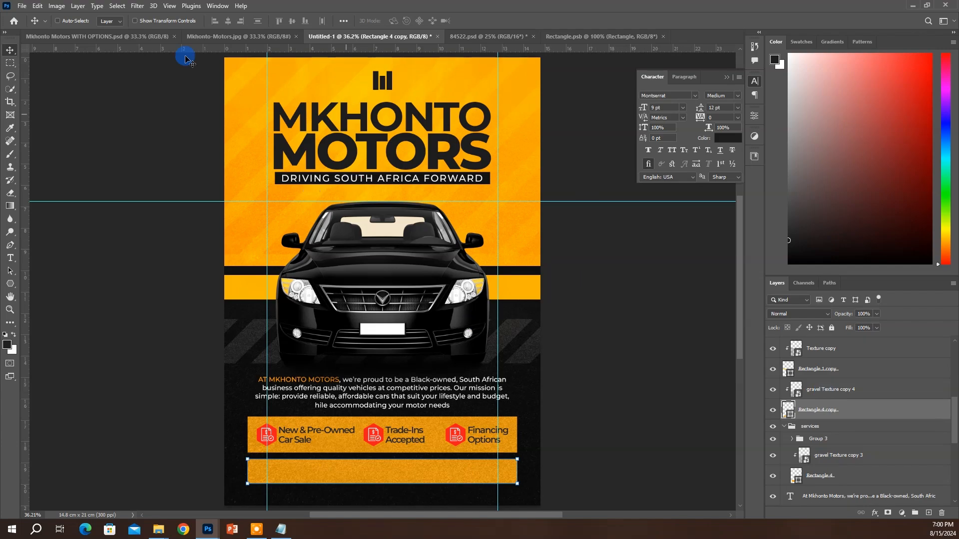
left_click(502, 195, "ctrl")
key("ctrl+z")
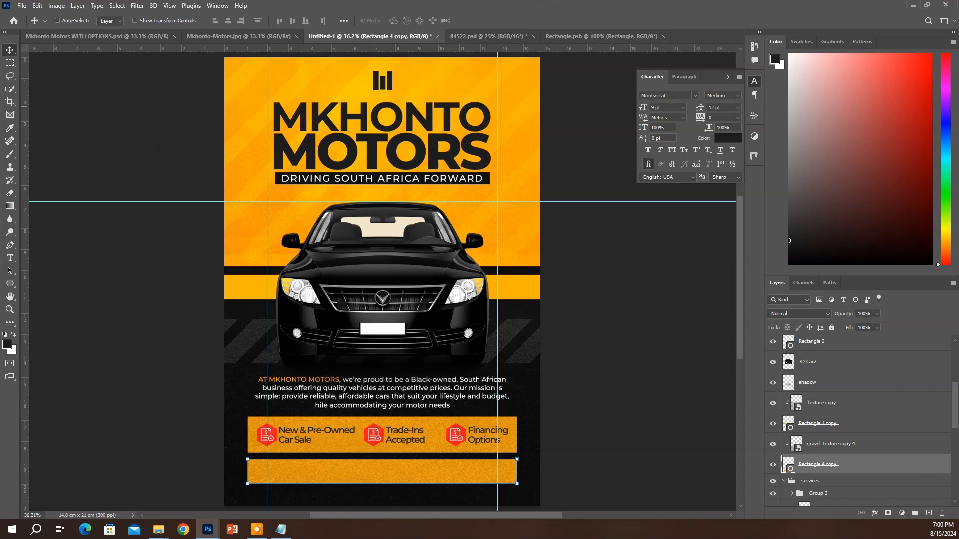
key("t")
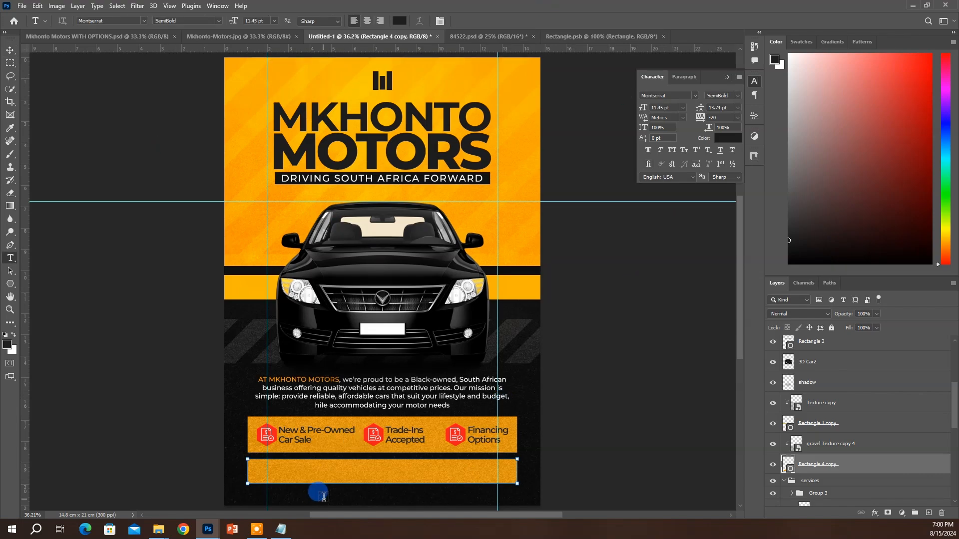
Type the company's sales e-mail address and position it on the lower yellow bar
left_click(324, 497)
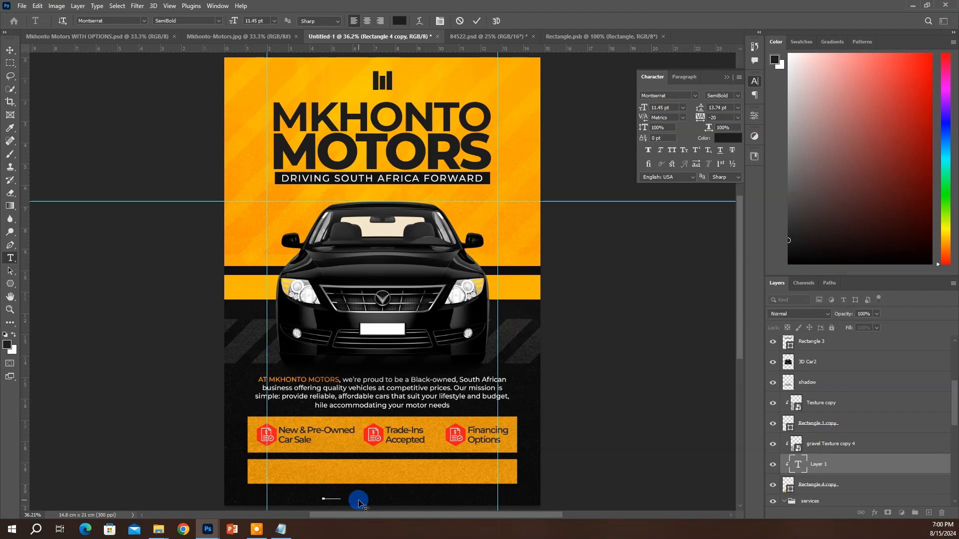
key("ctrl+Return")
key("v")
left_click_drag(373, 487, 409, 464)
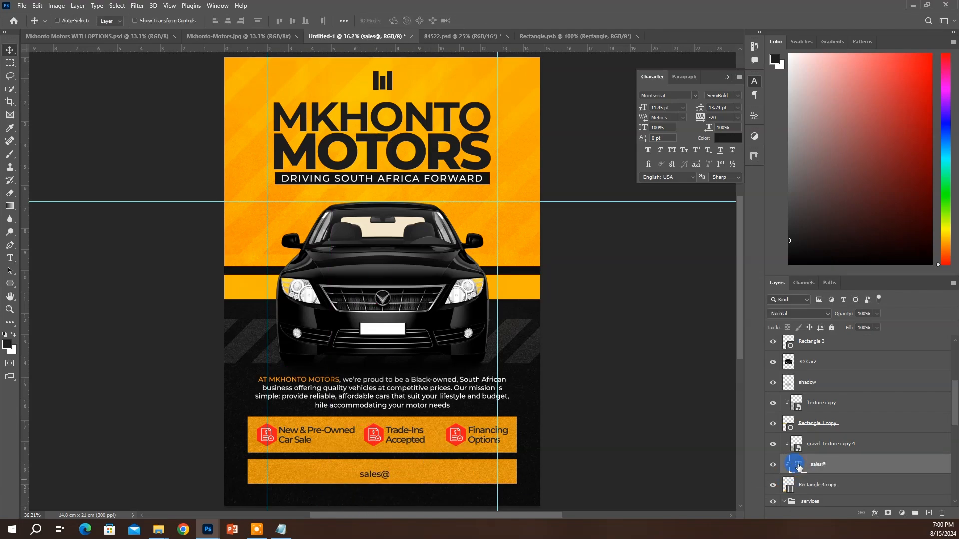
double_click(796, 465)
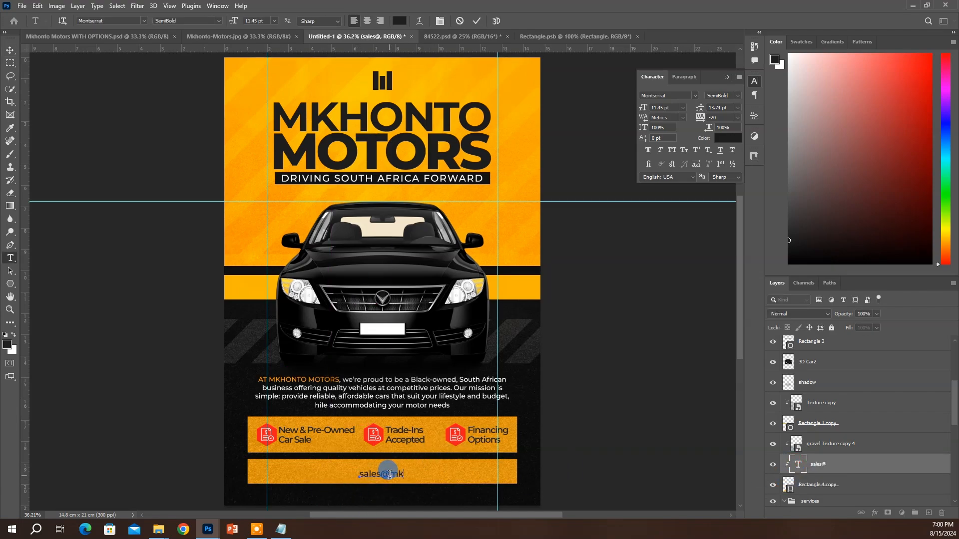
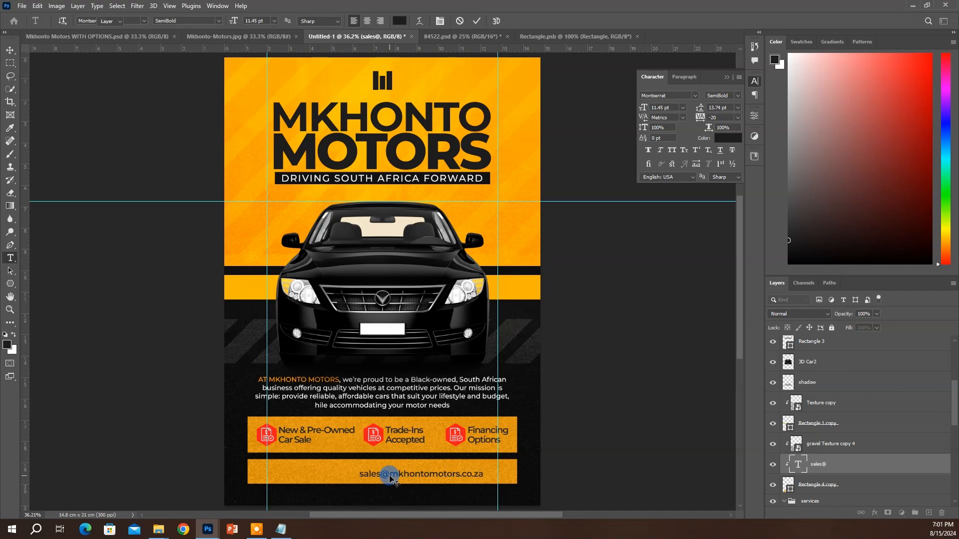
key("ctrl+Return")
mouse_move(439, 479)
left_mouse_down()
mouse_move(446, 468)
mouse_move(451, 485)
left_mouse_up()
Duplicate the e-mail line, place the copy beneath it, and start typing the street address
key("ctrl+j")
key("ctrl+z")
key("ctrl+z")
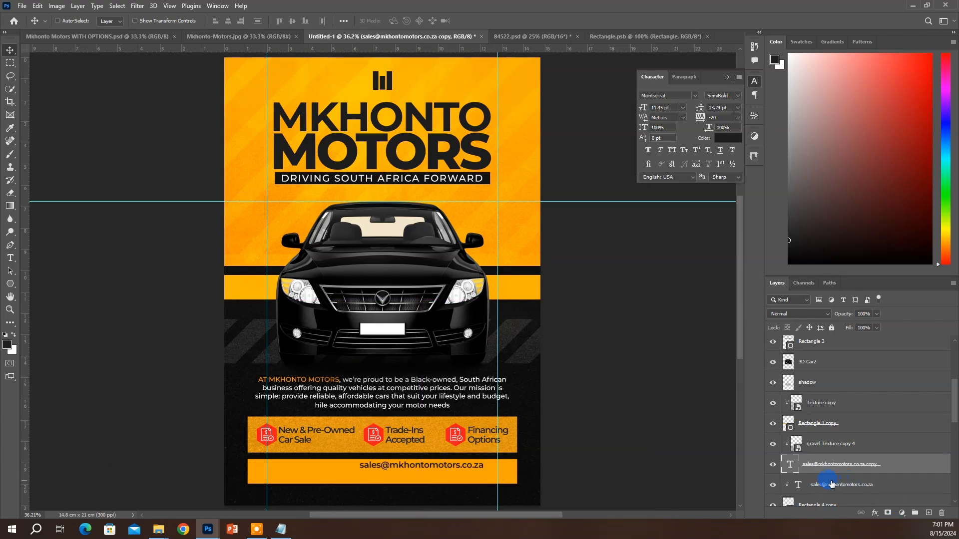
left_click_drag(823, 465, 817, 396)
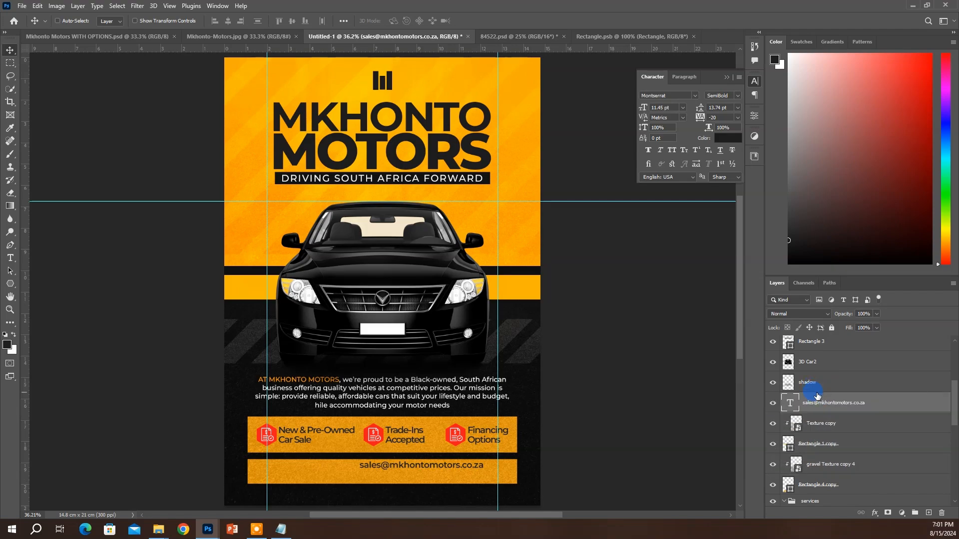
key("ctrl+j")
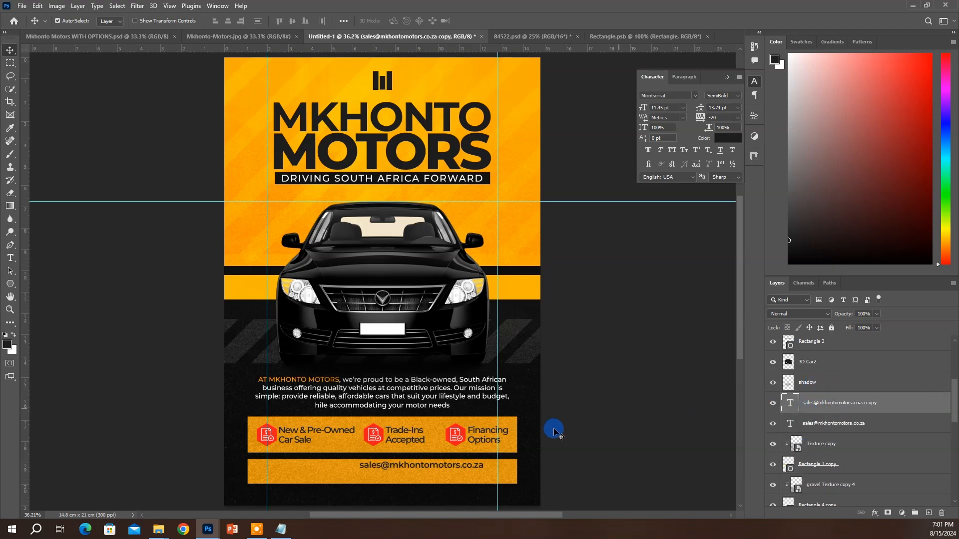
left_click_drag(523, 450, 523, 462)
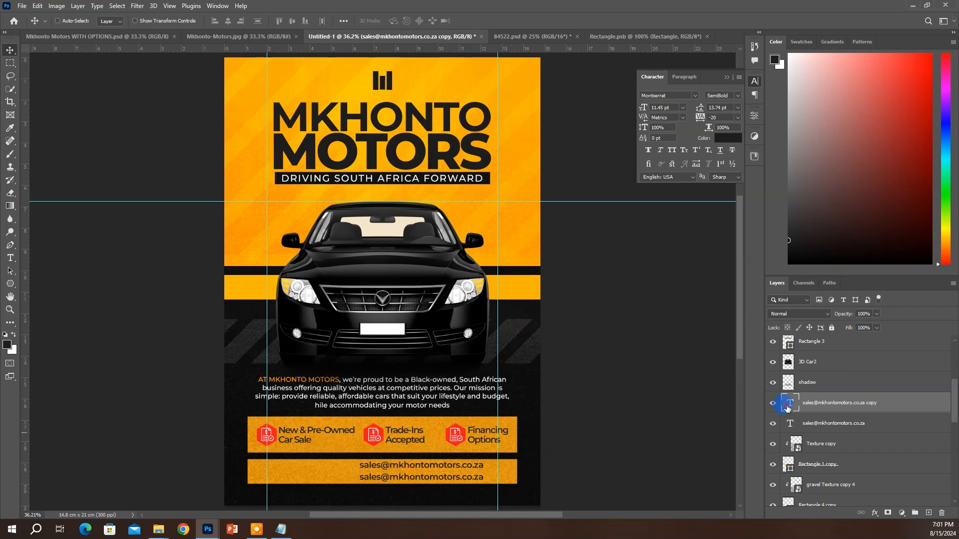
double_click(788, 409)
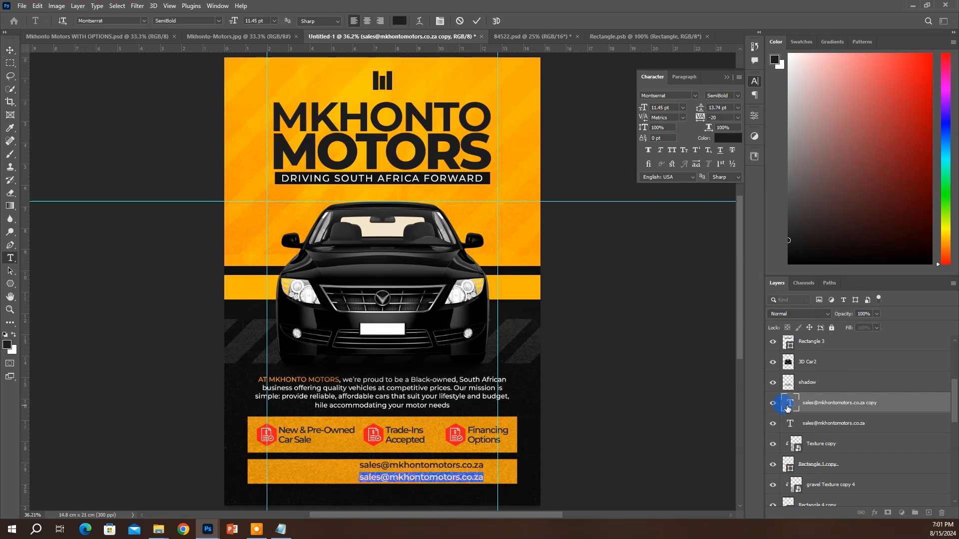
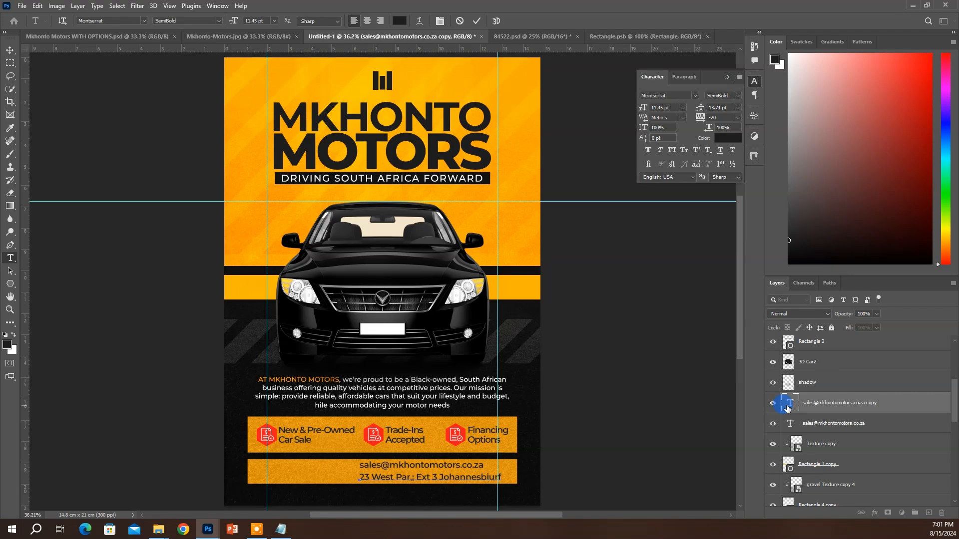
left_click(788, 409)
key("v")
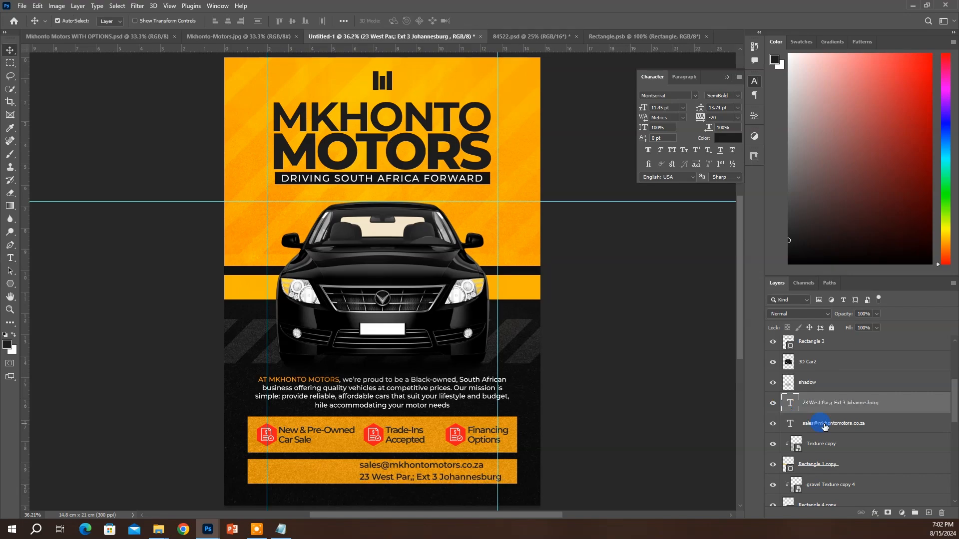
Nudge the email and address lines into alignment within the bottom contact bar
left_click(824, 427, "shift")
key("shift+Right")
key("shift+Right")
key("shift+Right")
key("shift+Up")
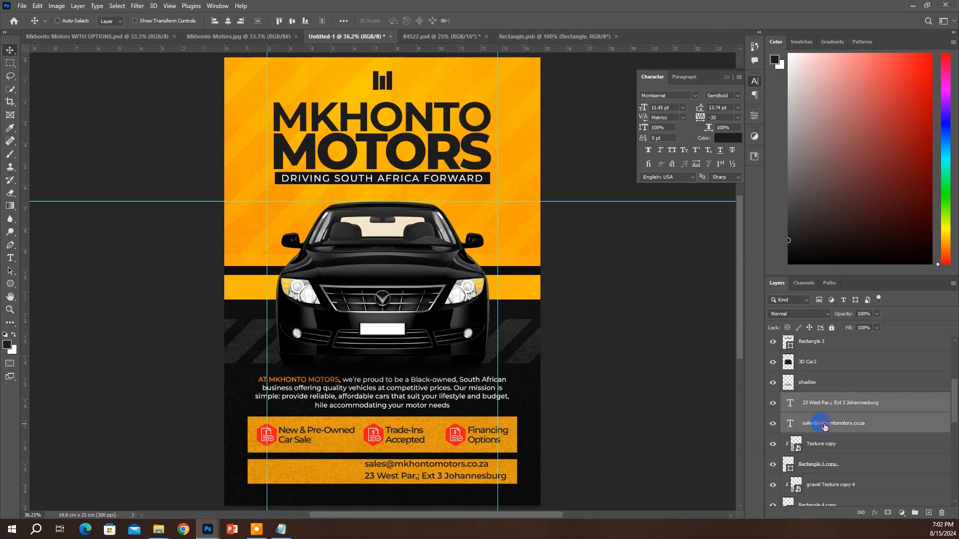
left_click(824, 427)
key("shift+Up")
key("shift+Down")
key("shift+Down")
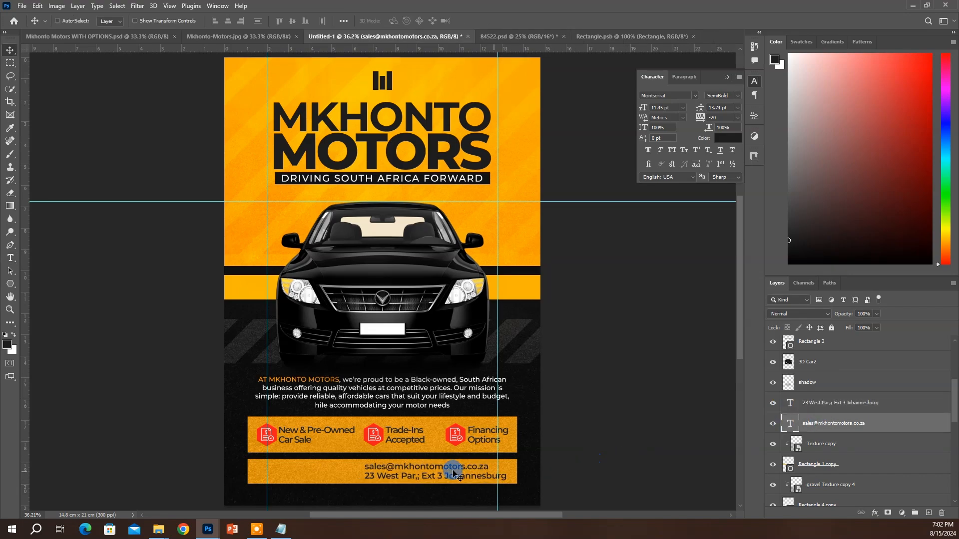
left_click(454, 478)
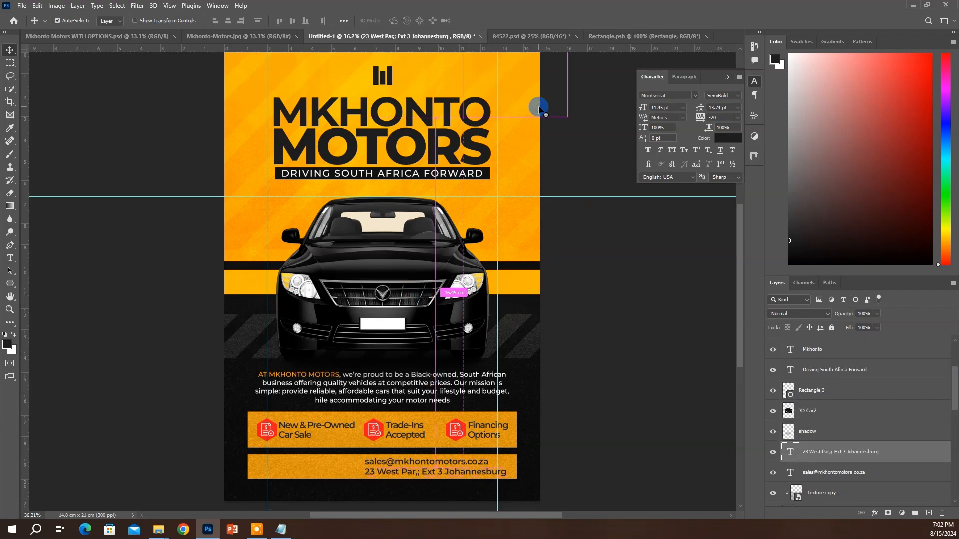
Open Mkhonto Motors.psd from the CAR FLYER > Mkhonto Motors folder
key("ctrl+o")
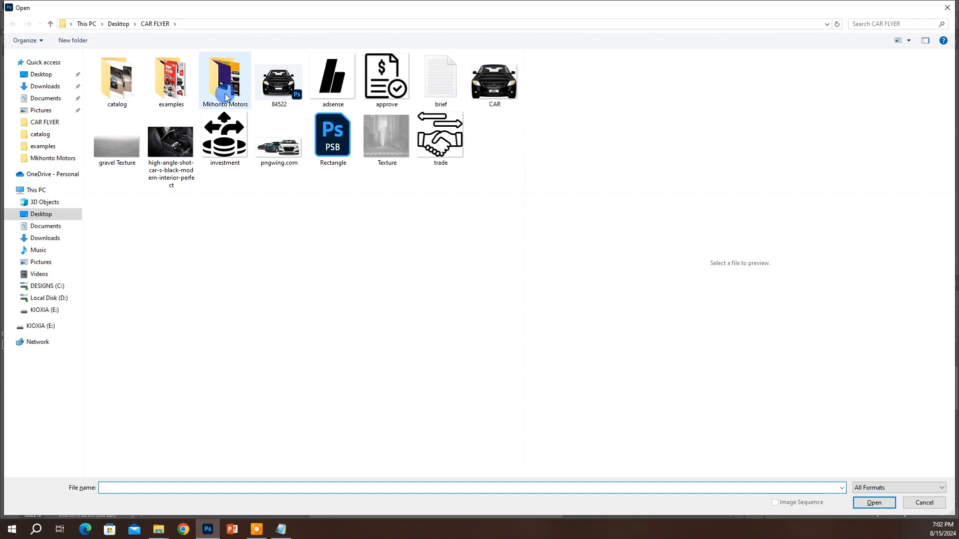
left_click(56, 122)
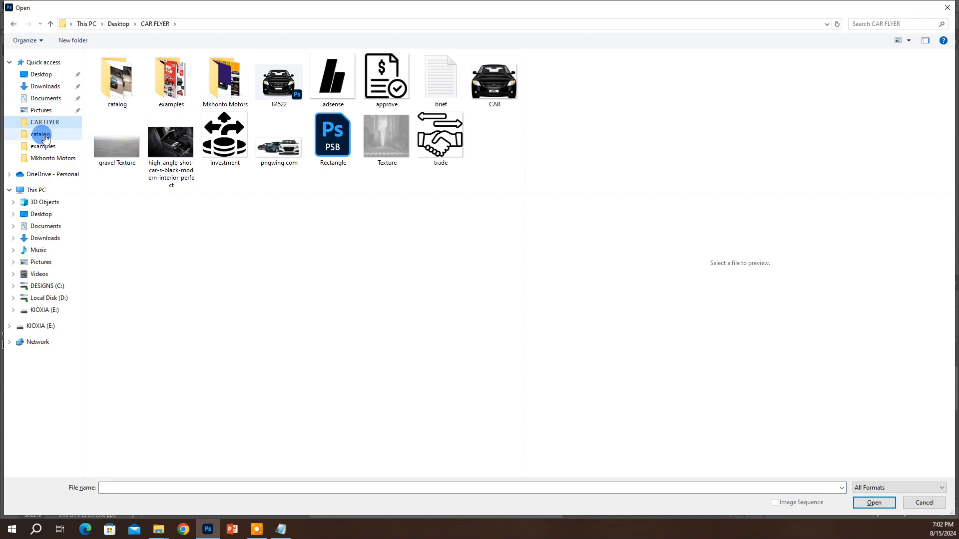
left_click(46, 134)
left_click(54, 124)
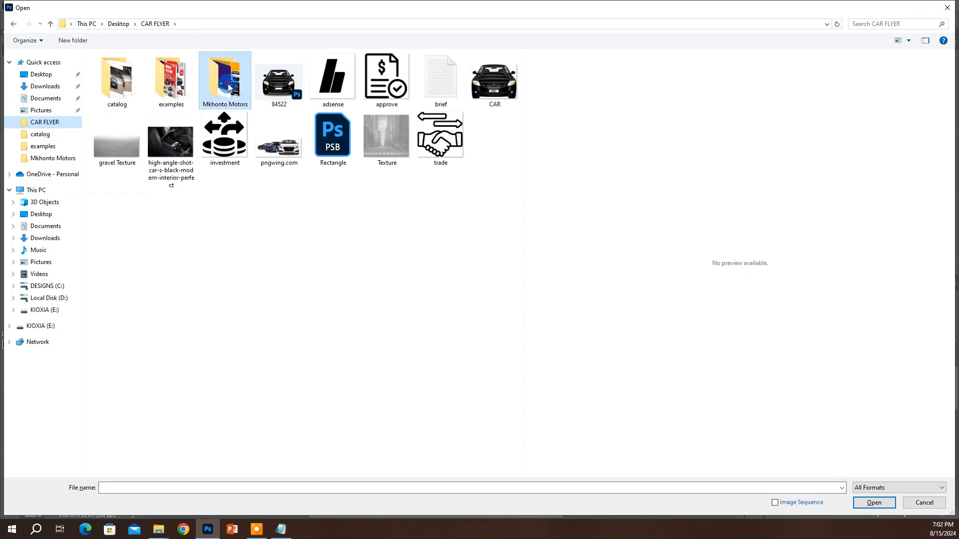
double_click(225, 88)
left_click(132, 91)
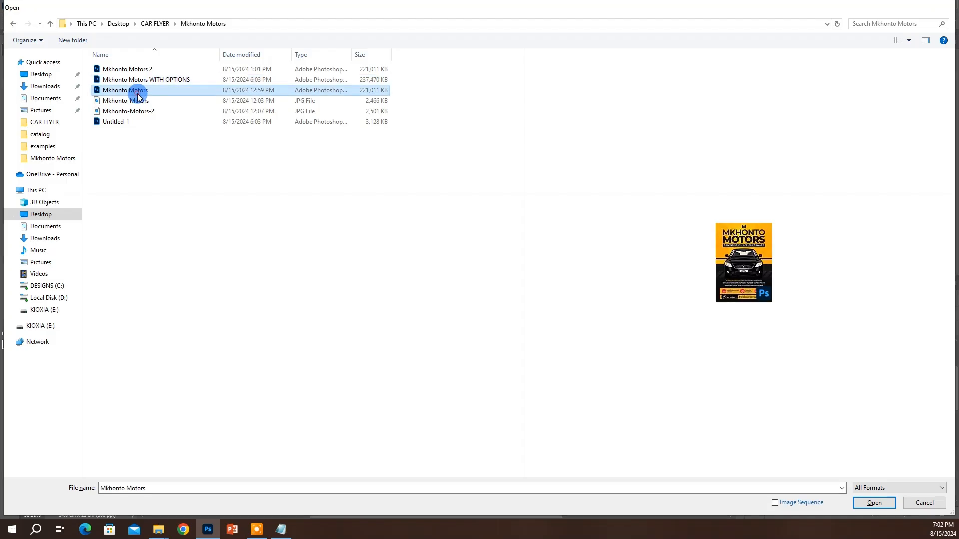
double_click(131, 90)
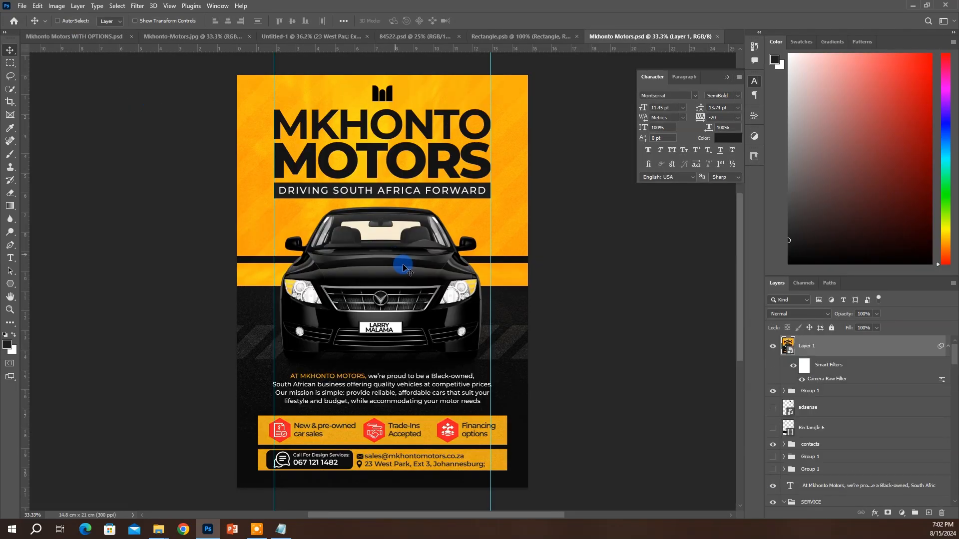
scroll(404, 267, "up", 1)
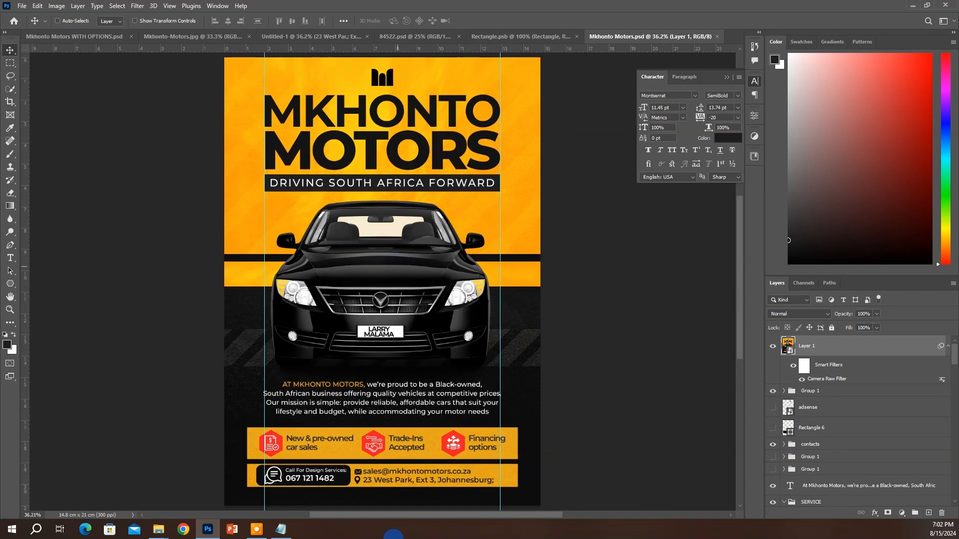
Hide the merged Layer 1 and locate the phone group in the reference file
left_click(335, 475, "ctrl")
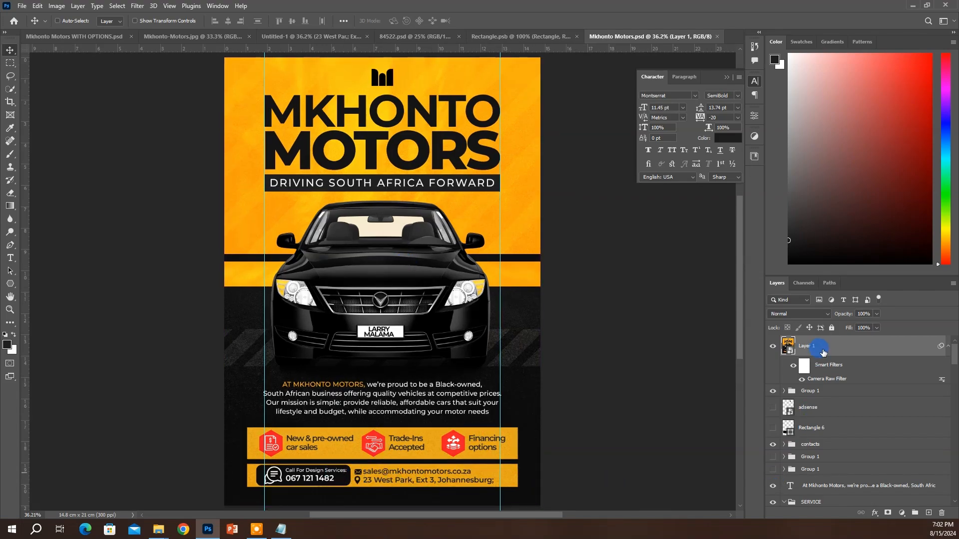
left_click(773, 346)
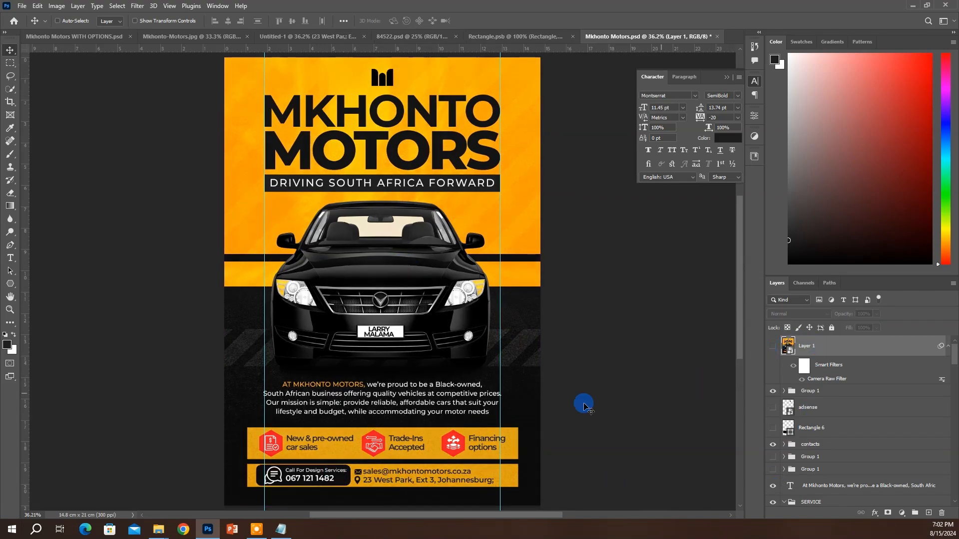
left_click(457, 468, "ctrl")
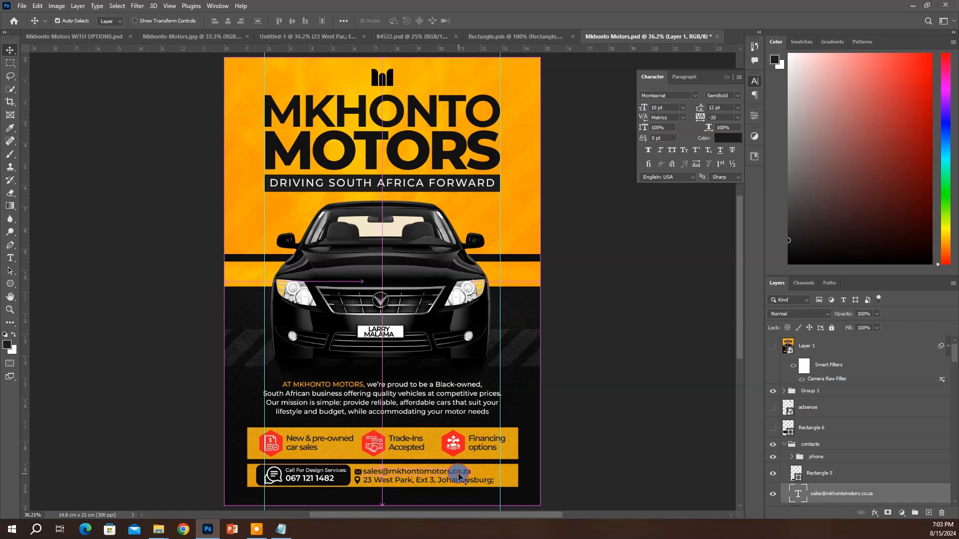
left_click(811, 446)
left_click(813, 457)
Drag Forma 1, Shape 1 and Rectangle 5 into the Untitled-1 flyer
scroll(812, 467, "down", 2)
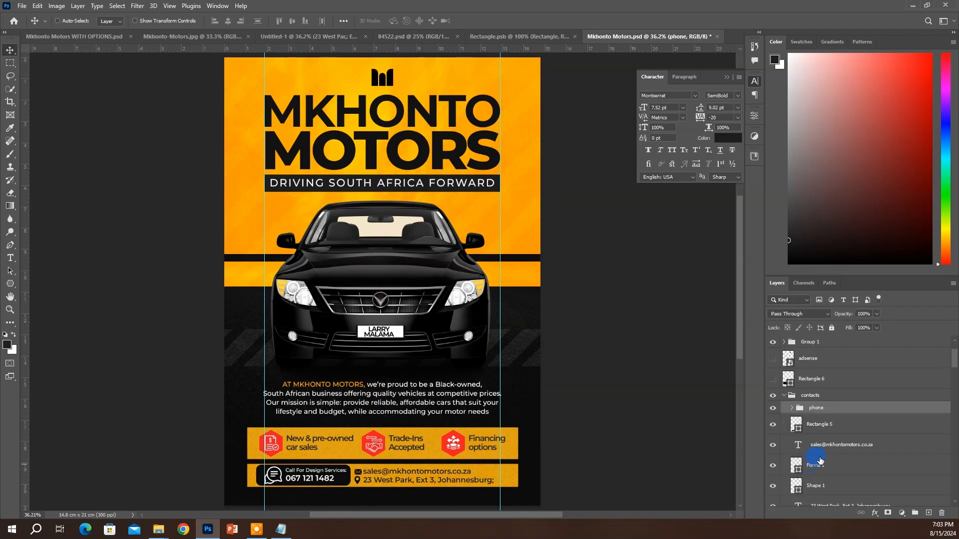
left_click(819, 465)
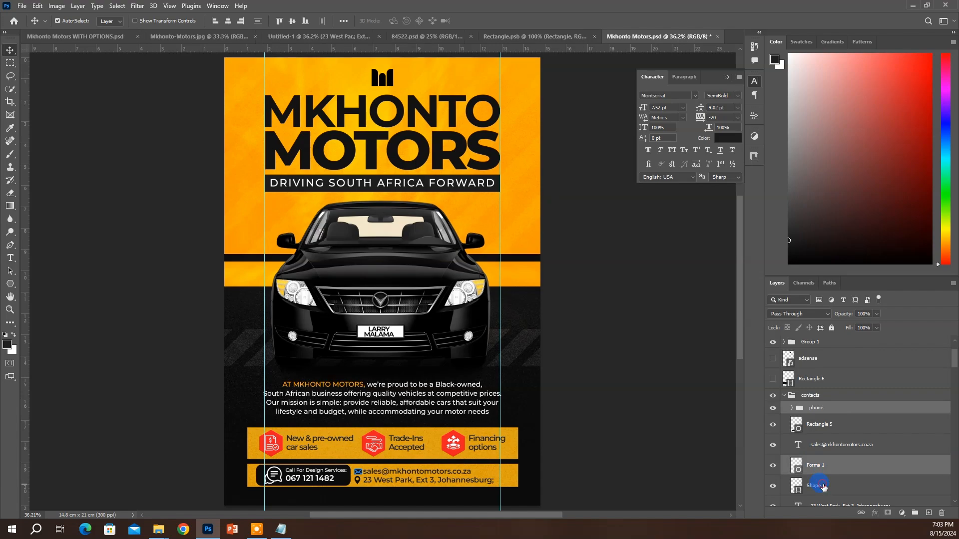
left_click(826, 485, "shift")
left_click_drag(366, 362, 376, 223)
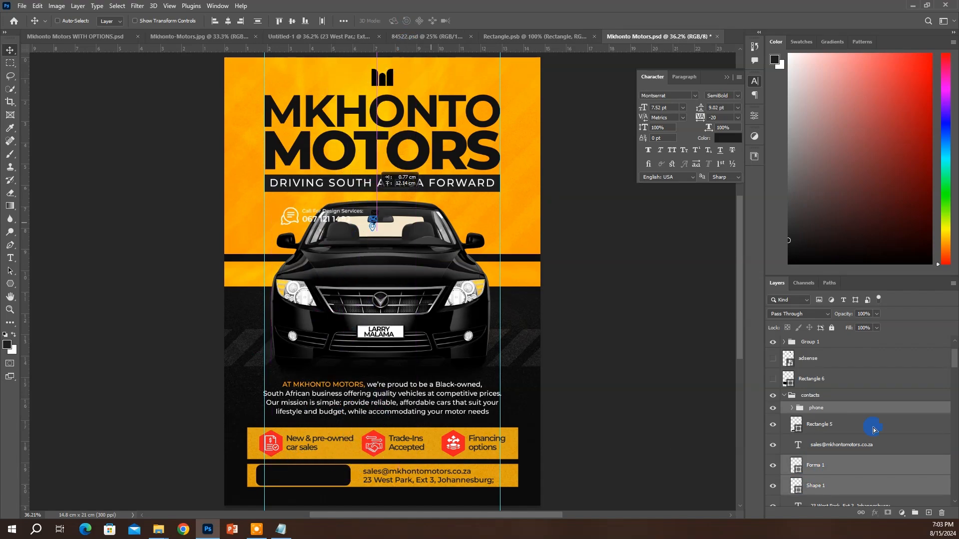
left_click(843, 428, "ctrl")
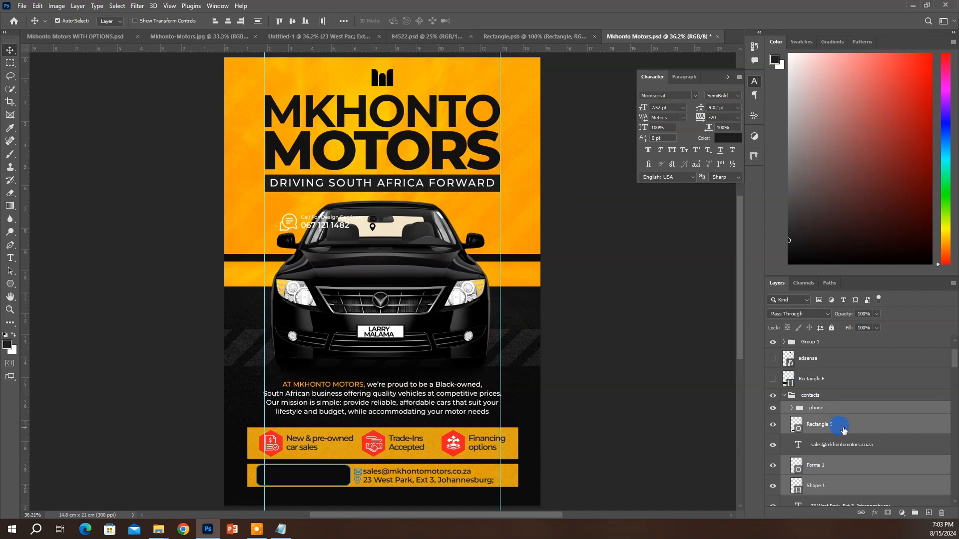
key("ctrl+z")
left_click_drag(450, 284, 365, 471)
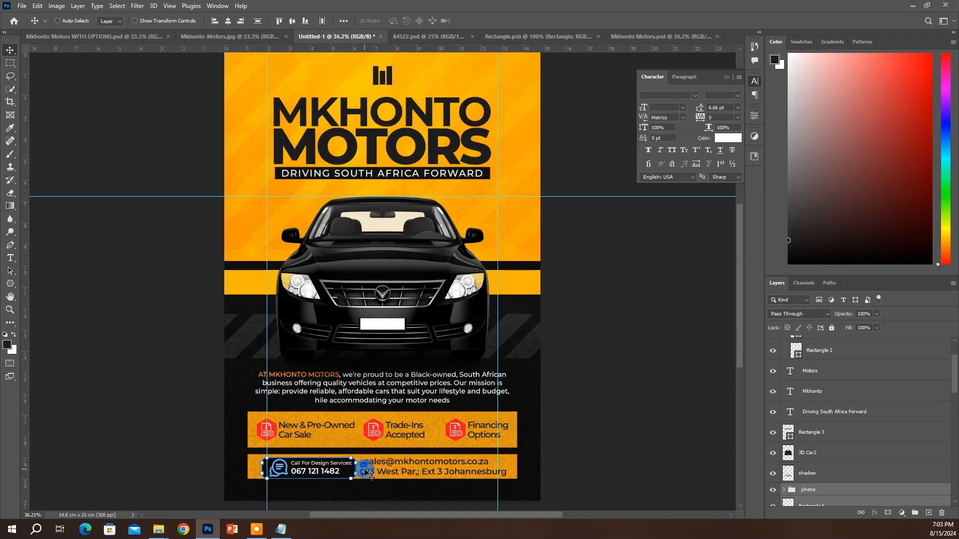
Nudge the pasted phone box up and left, and hide the yellow stripe behind the car
key("Up")
key("Up")
key("Up")
key("Up")
key("Up")
key("Up")
key("Up")
key("Up")
key("Up")
key("Up")
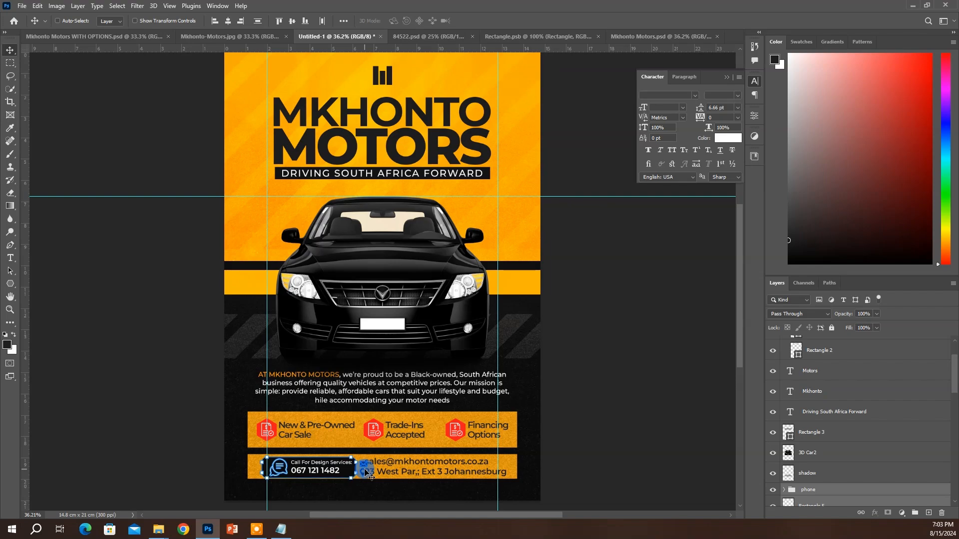
key("Left")
key("Left")
key("Left")
key("Left")
key("Left")
key("Left")
key("Left")
key("Left")
key("Left")
key("Left")
key("Left")
key("Left")
key("Left")
key("Left")
key("Left")
key("Left")
key("Left")
key("Left")
key("Left")
key("Left")
key("Left")
key("Left")
key("Left")
key("Left")
key("Left")
key("Left")
key("Left")
key("Left")
key("Left")
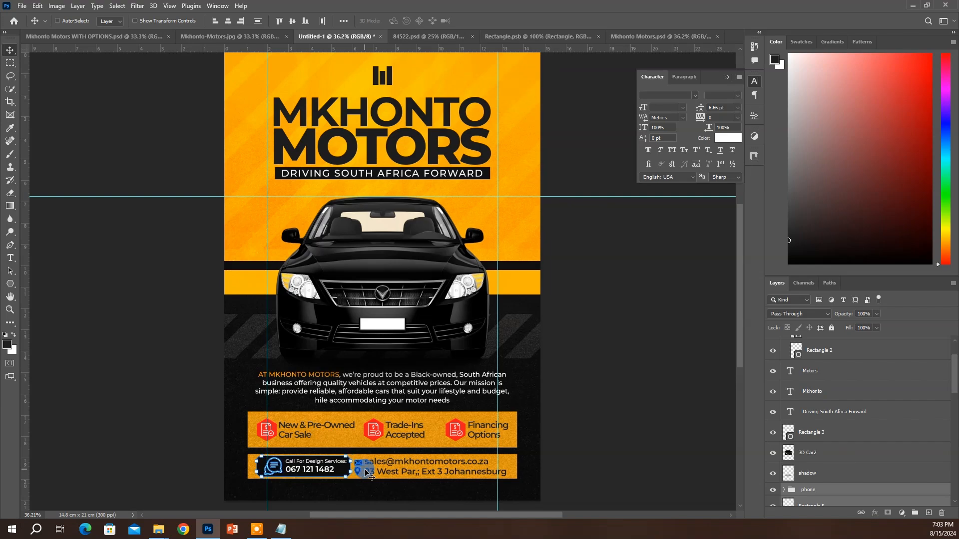
left_click(389, 466, "ctrl")
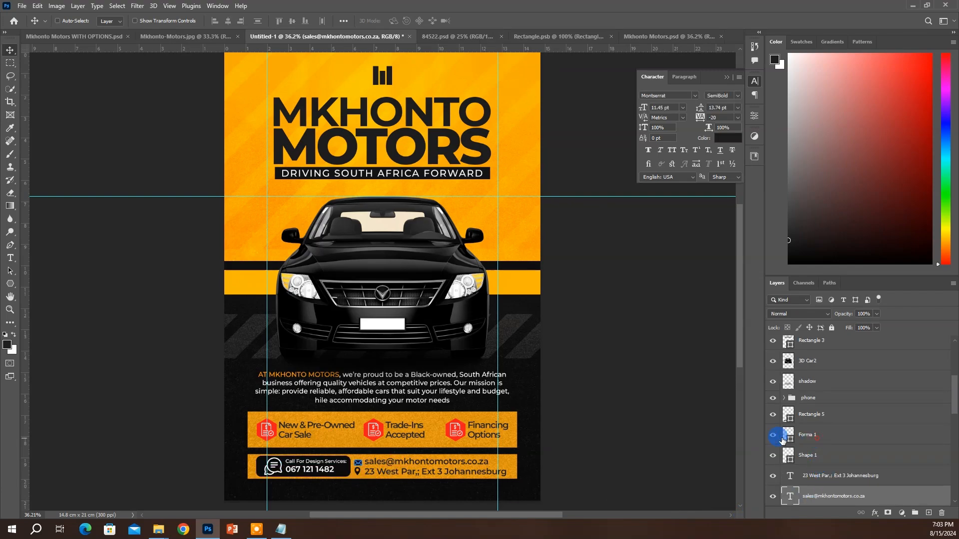
scroll(806, 408, "up", 2)
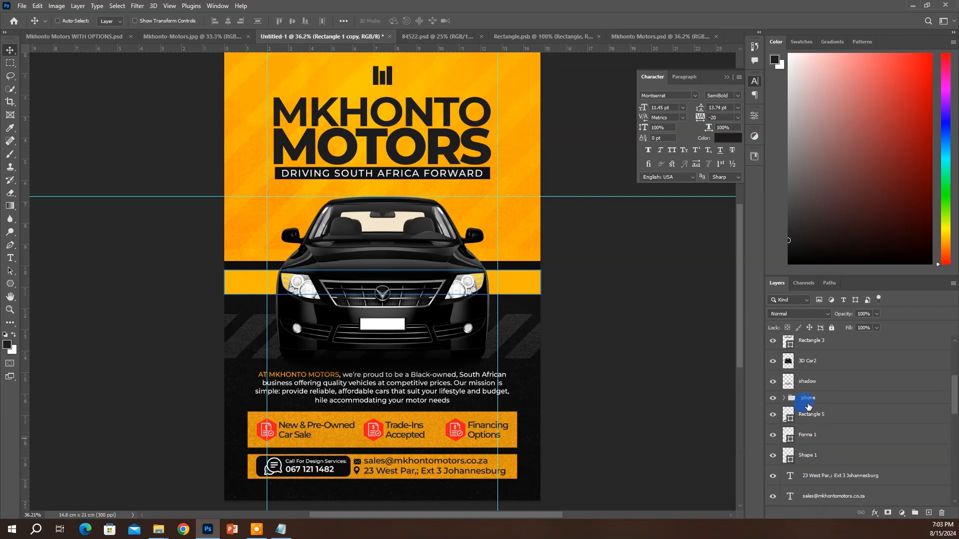
left_click(807, 399)
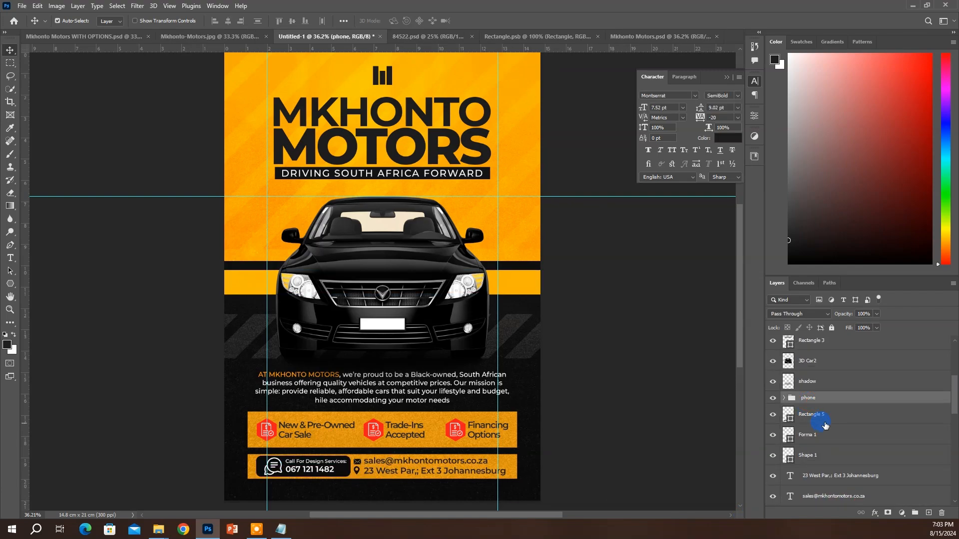
left_click(826, 422, "shift")
scroll(828, 428, "down", 4)
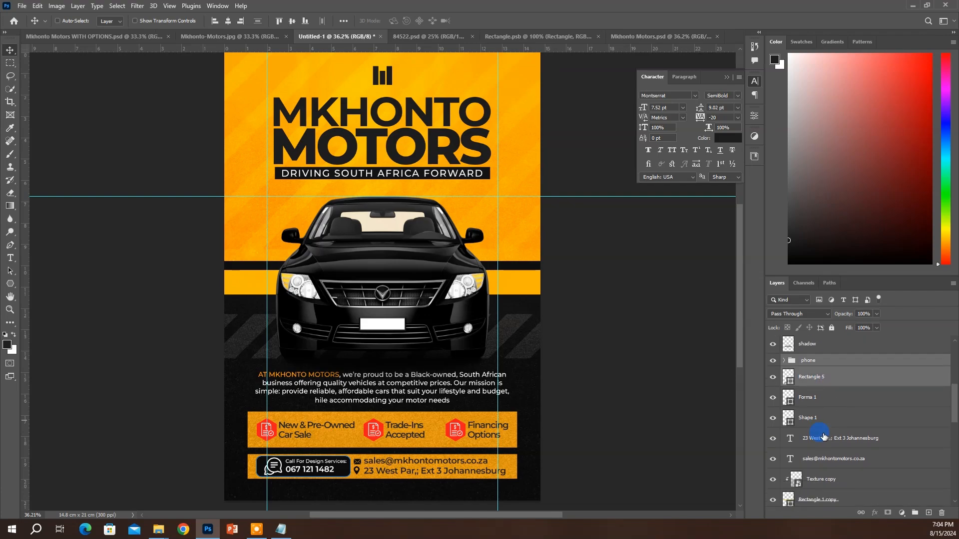
left_click(773, 490)
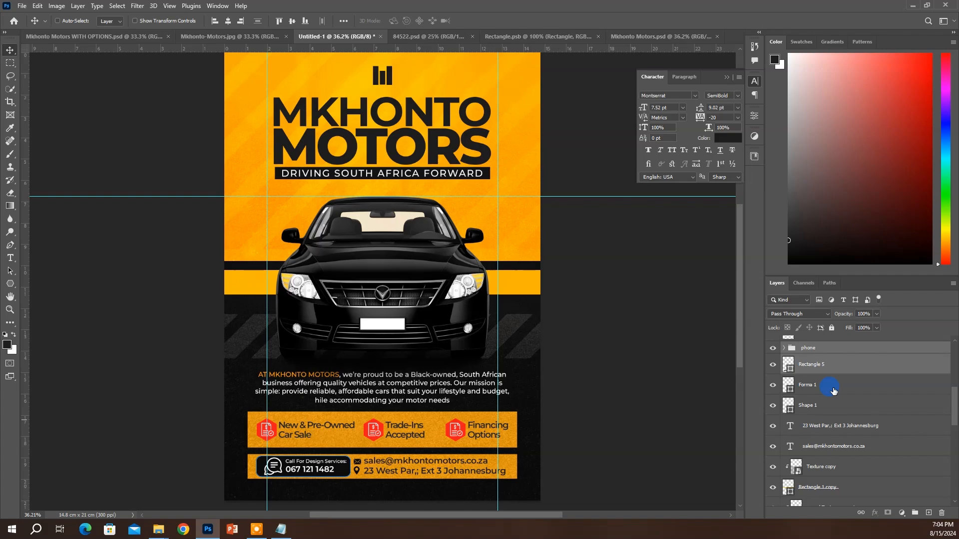
Move the Forma 1, Shape 1, address and email layers lower in the layer stack
left_click(832, 407, "shift")
left_click(829, 426, "shift")
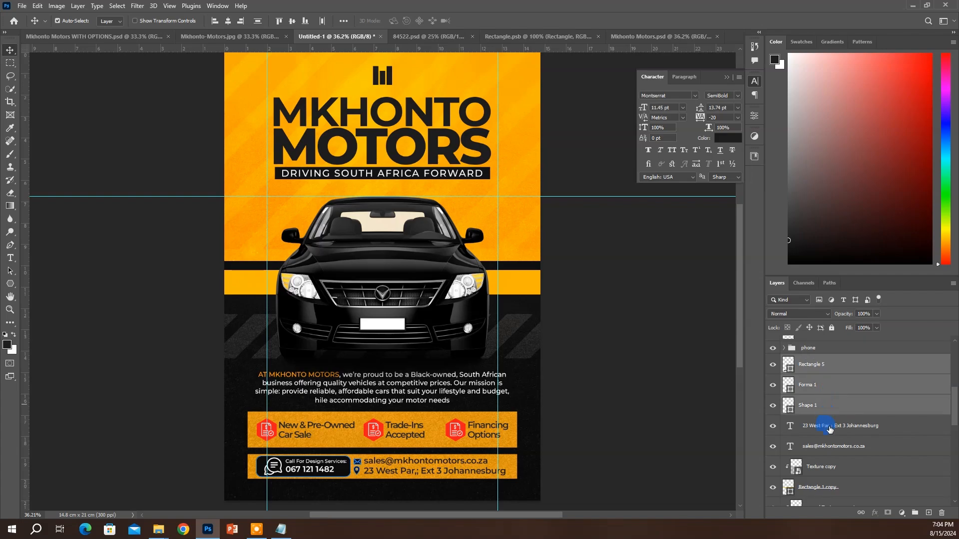
left_click(834, 452, "shift")
scroll(836, 440, "down", 3)
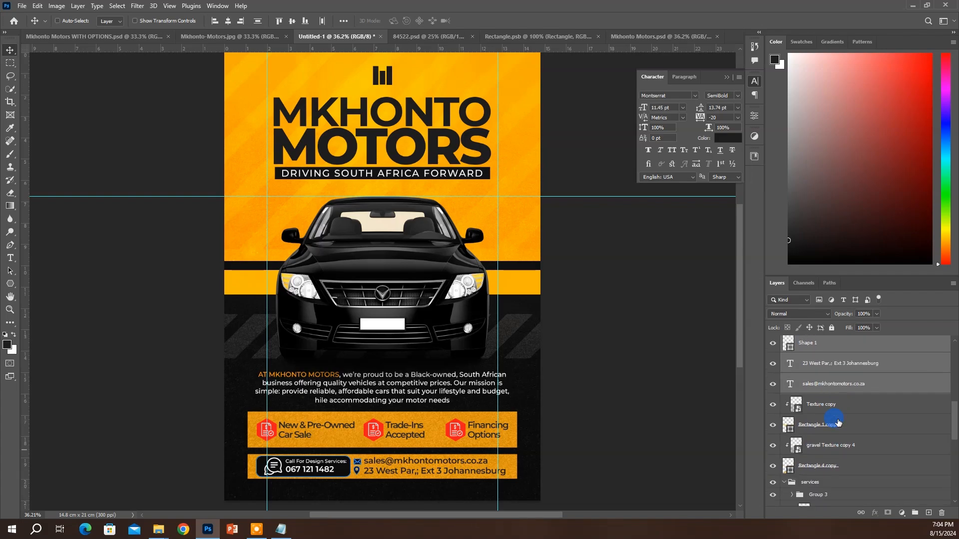
left_click_drag(835, 367, 819, 437)
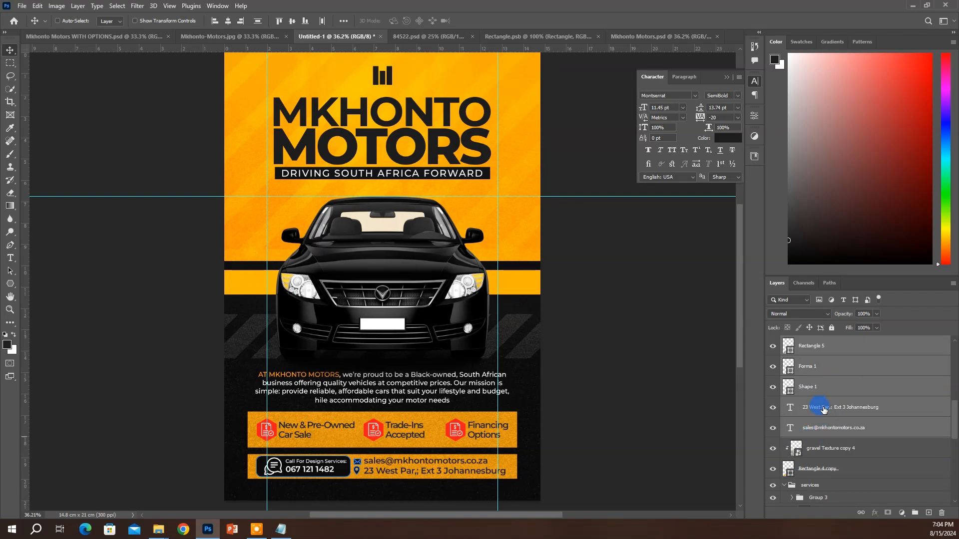
left_click(814, 469, "ctrl")
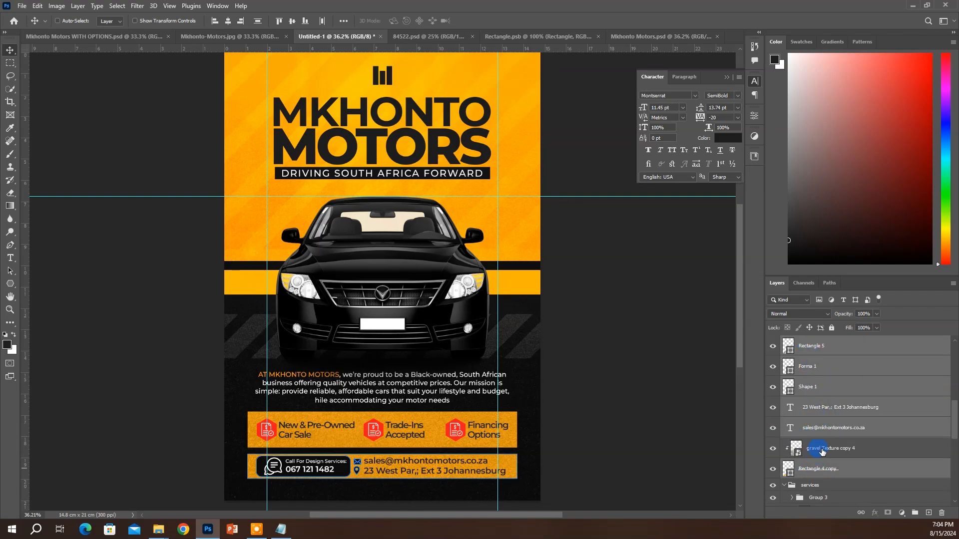
left_click(821, 425, "ctrl")
left_click(816, 407, "ctrl")
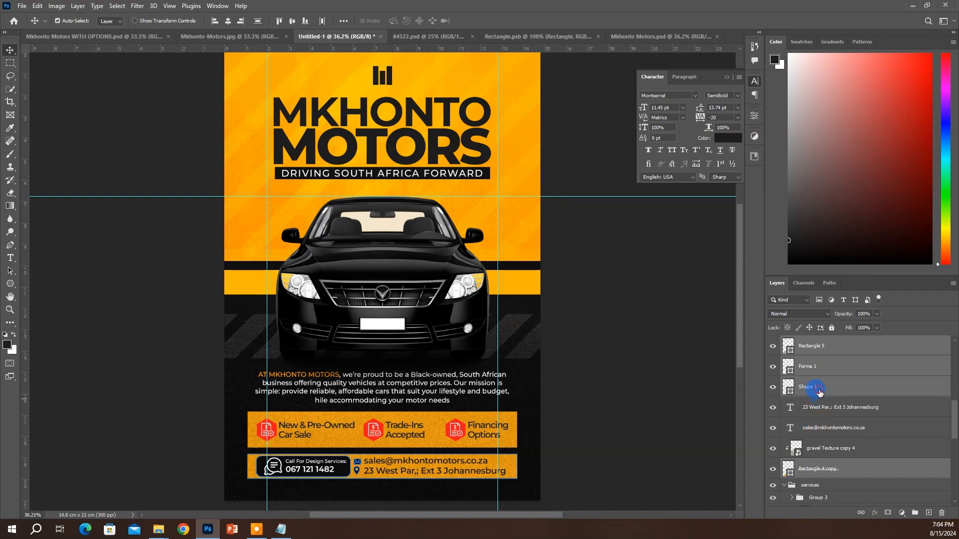
left_click(814, 387, "ctrl")
left_click(814, 367, "ctrl")
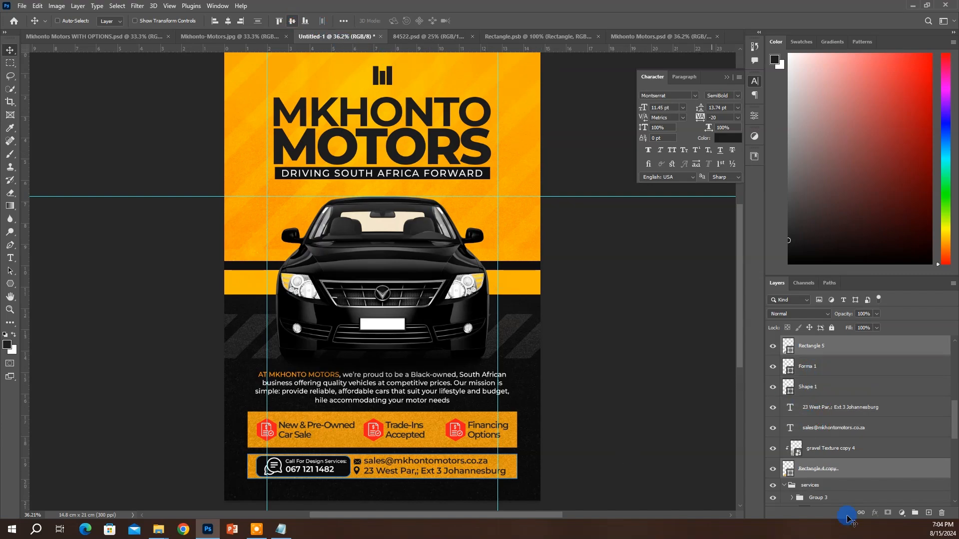
Group the contact layers from Forma 1 down to the email into Group 4
left_click(844, 406)
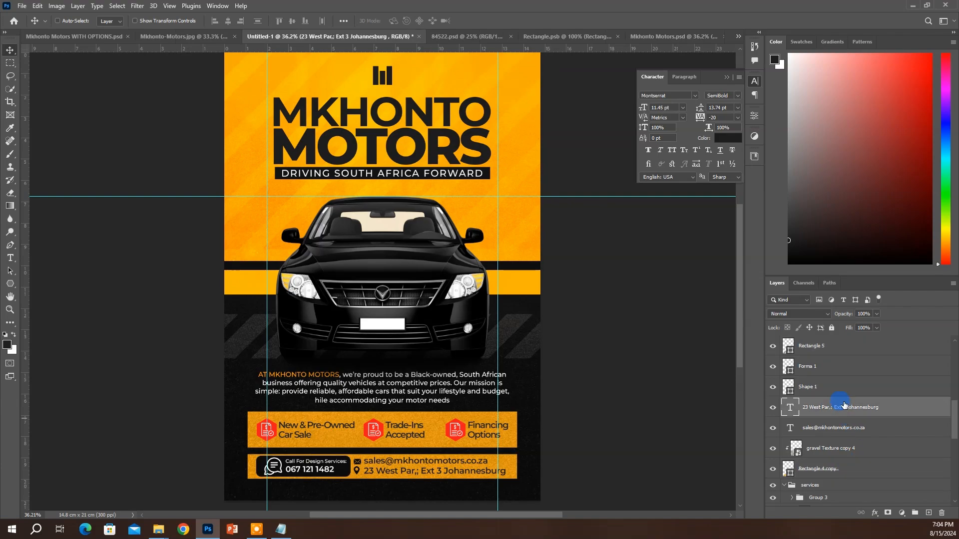
left_click(819, 363)
scroll(827, 370, "up", 1)
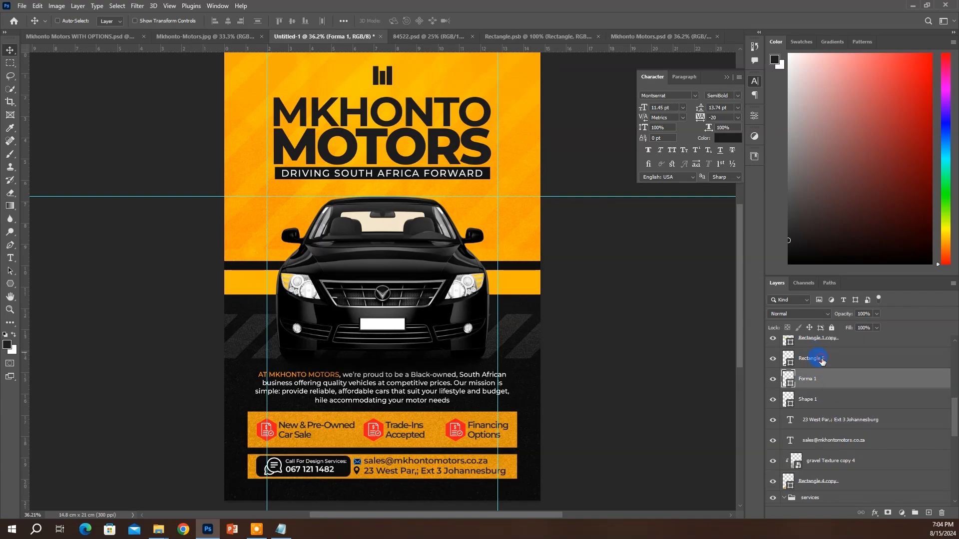
left_click(822, 360)
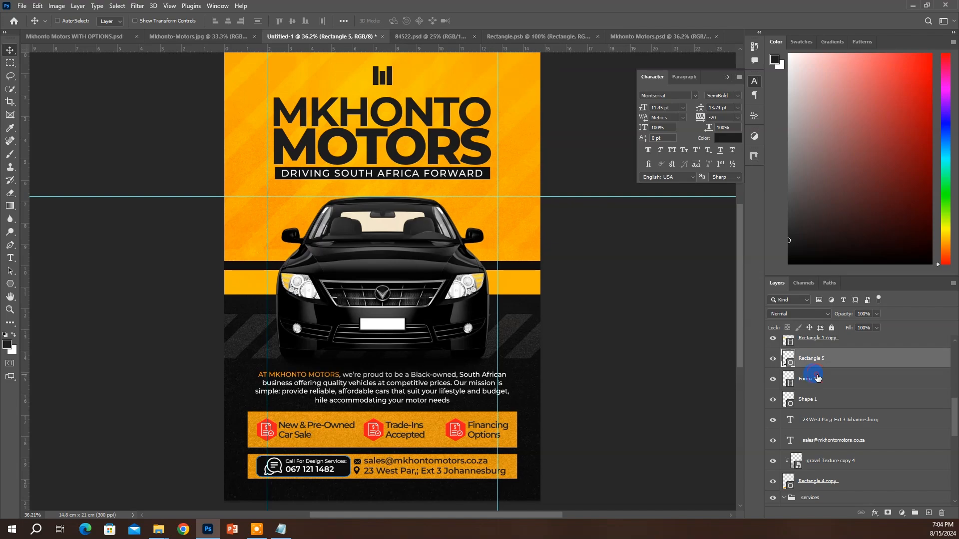
left_click(817, 378)
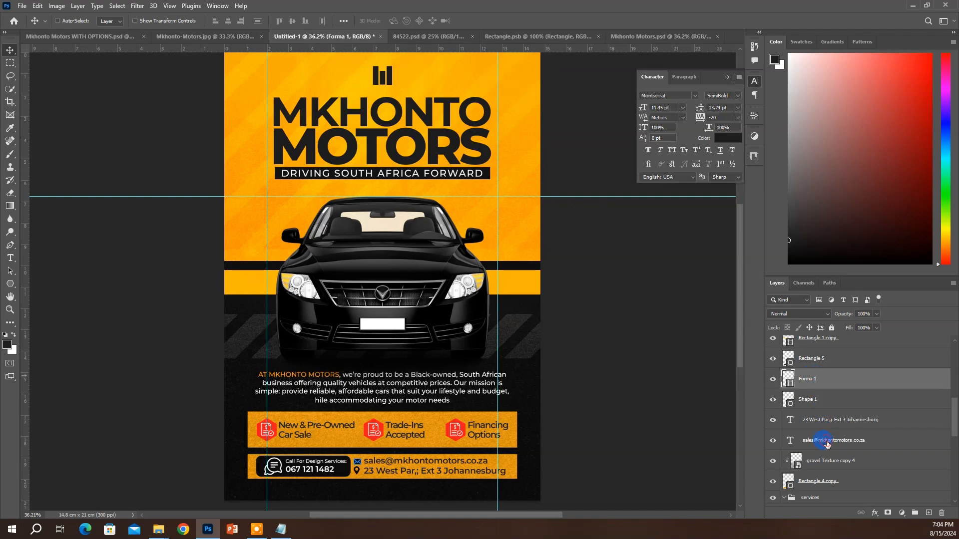
left_click(826, 442)
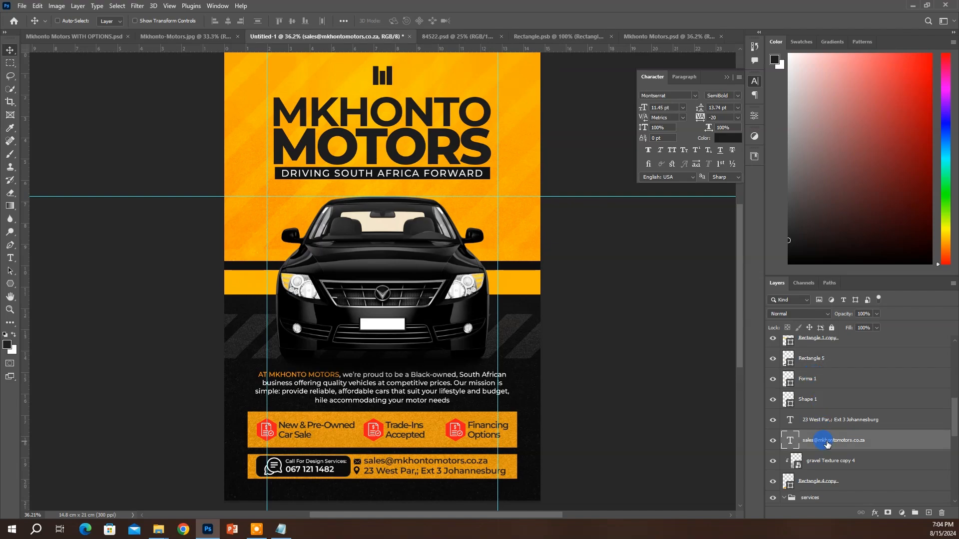
left_click(821, 382, "shift")
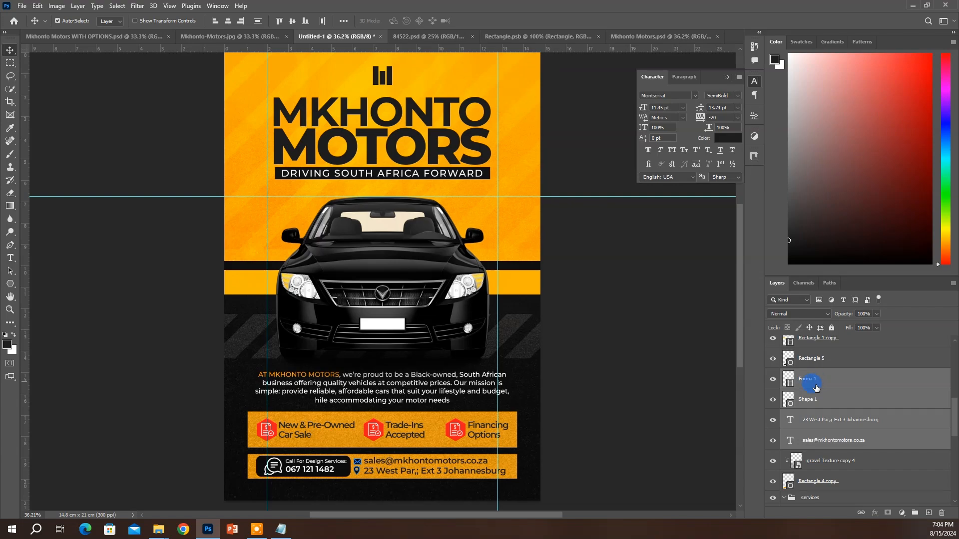
key("ctrl+g")
Check Group 4's contents and try top-aligning it with Rectangle 4 copy
scroll(813, 378, "up", 3)
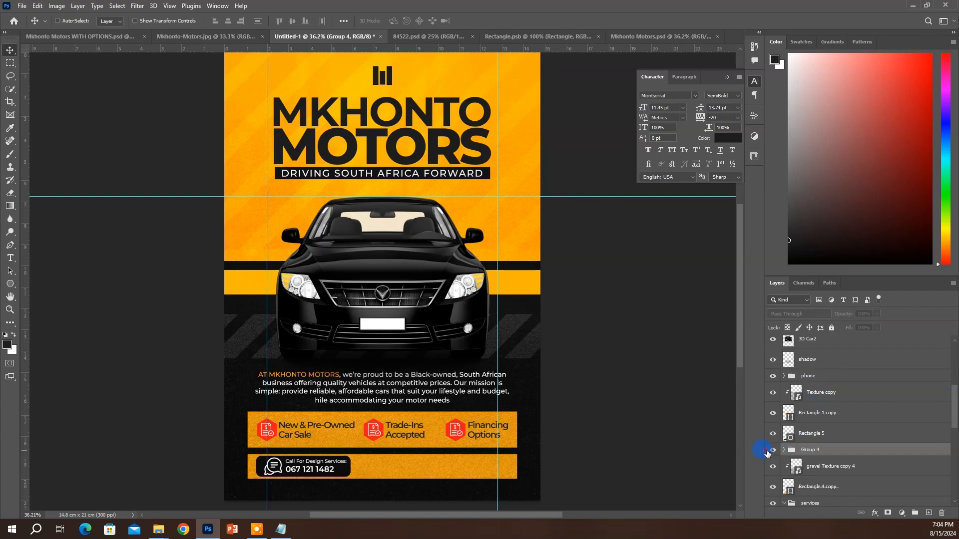
left_click(768, 451)
left_click(805, 377, "ctrl")
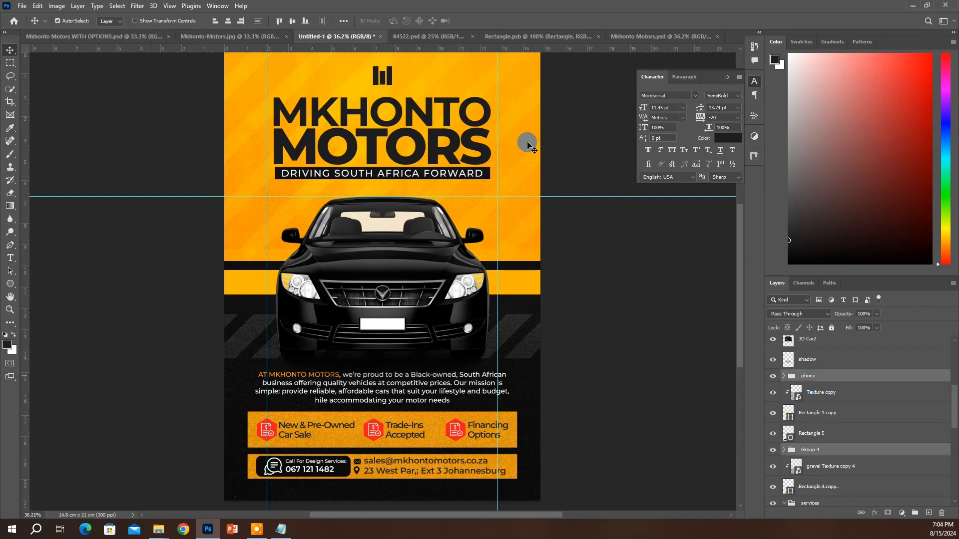
left_click(827, 492)
left_click(280, 21)
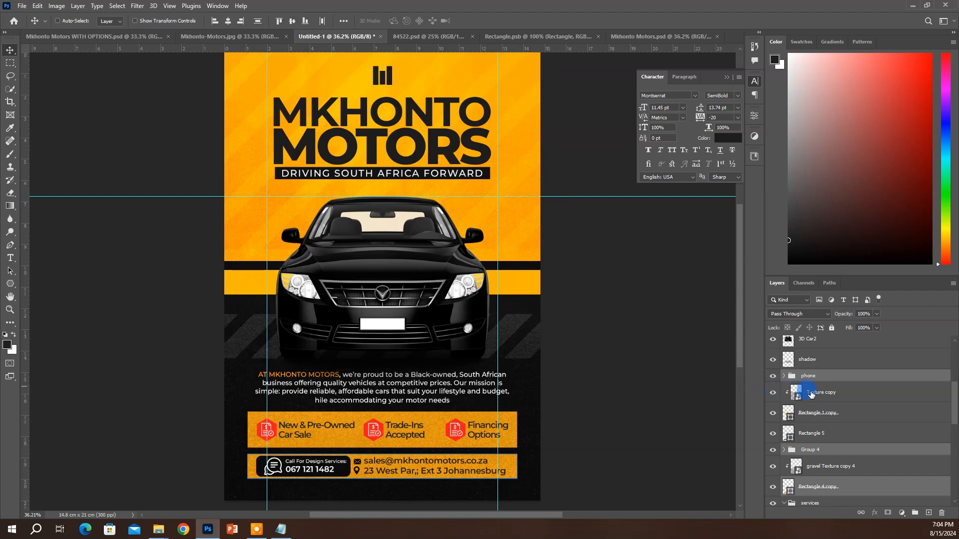
Group the phone group and Group 4 into Group 5, with Rectangle 5 moved inside
scroll(816, 396, "up", 1)
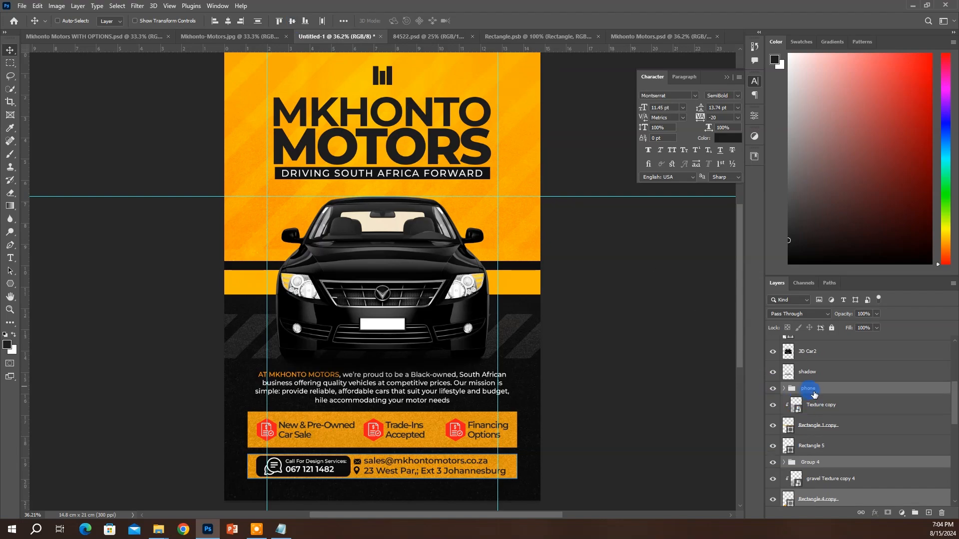
left_click(819, 461)
left_click(810, 388, "ctrl")
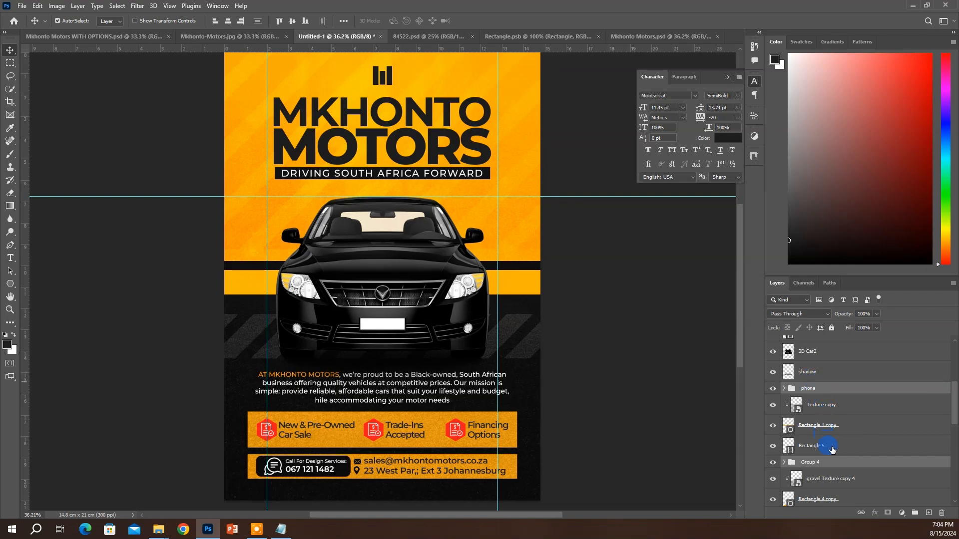
key("ctrl+j")
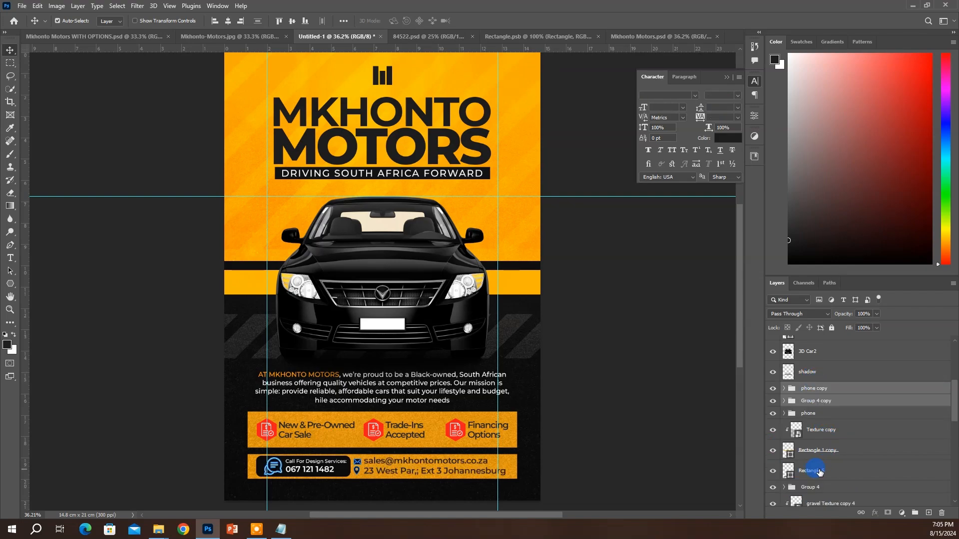
key("ctrl+g")
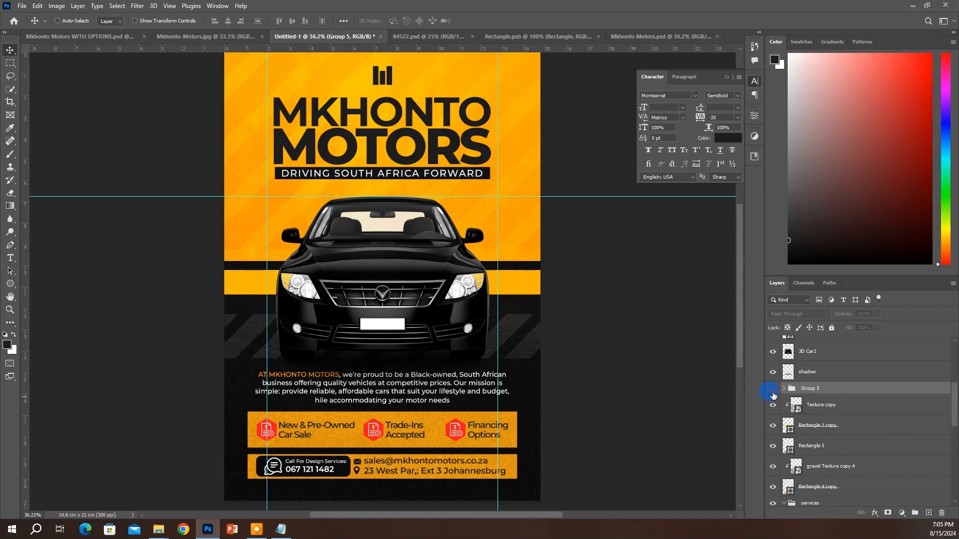
left_click(774, 393)
left_click_drag(793, 446, 819, 428)
left_click(784, 389)
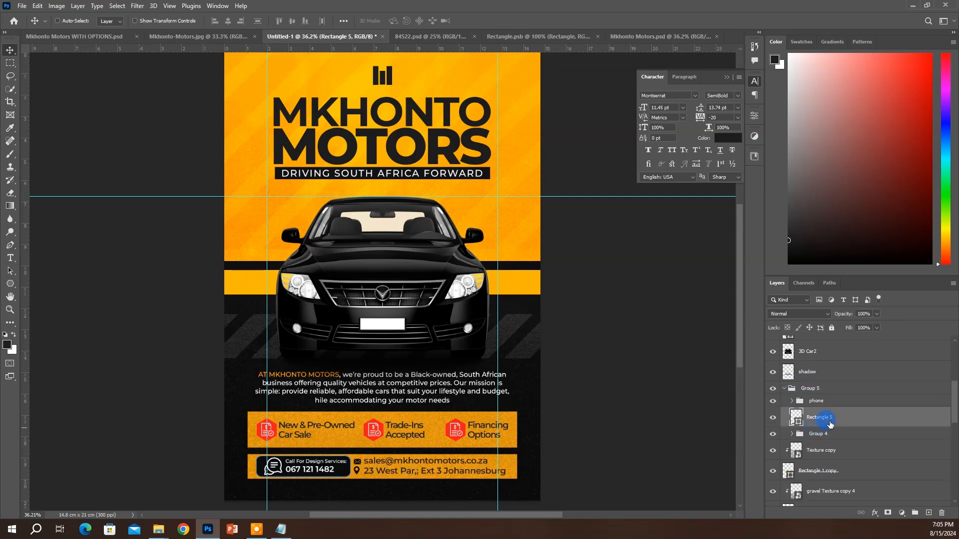
Try centring Group 5 on Rectangle 1 copy, undo it, and re-check Group 5
left_click(785, 388)
left_click(809, 425, "ctrl")
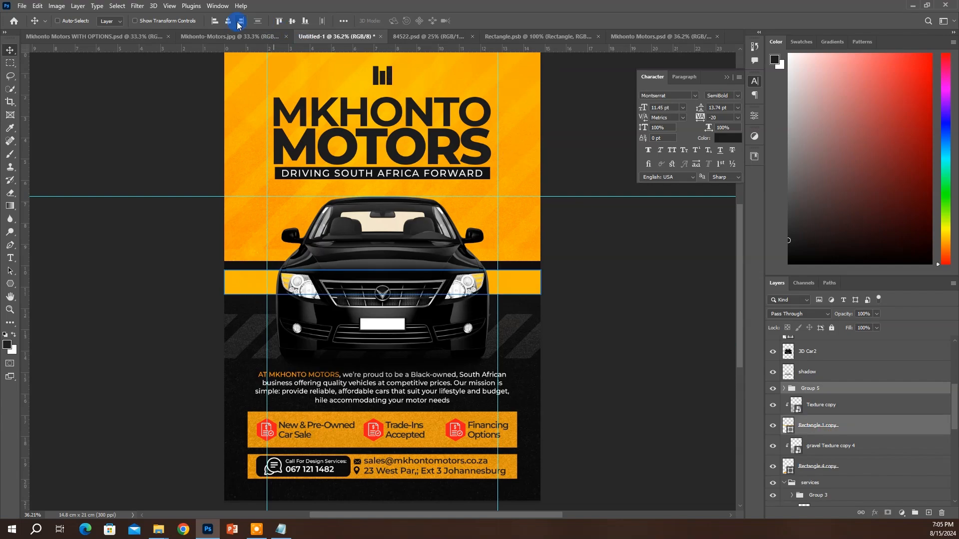
left_click(292, 21)
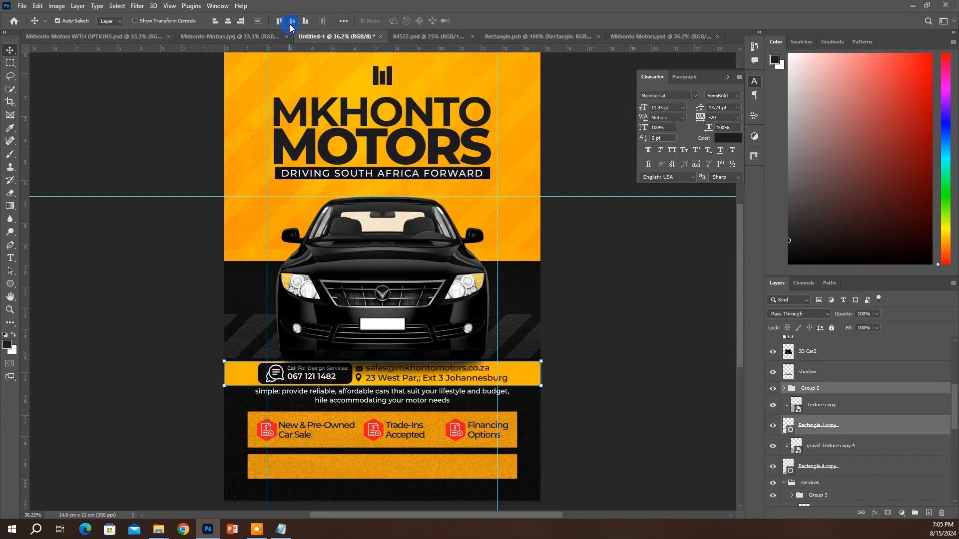
key("ctrl+z")
left_click(809, 389, "ctrl")
left_click(802, 388)
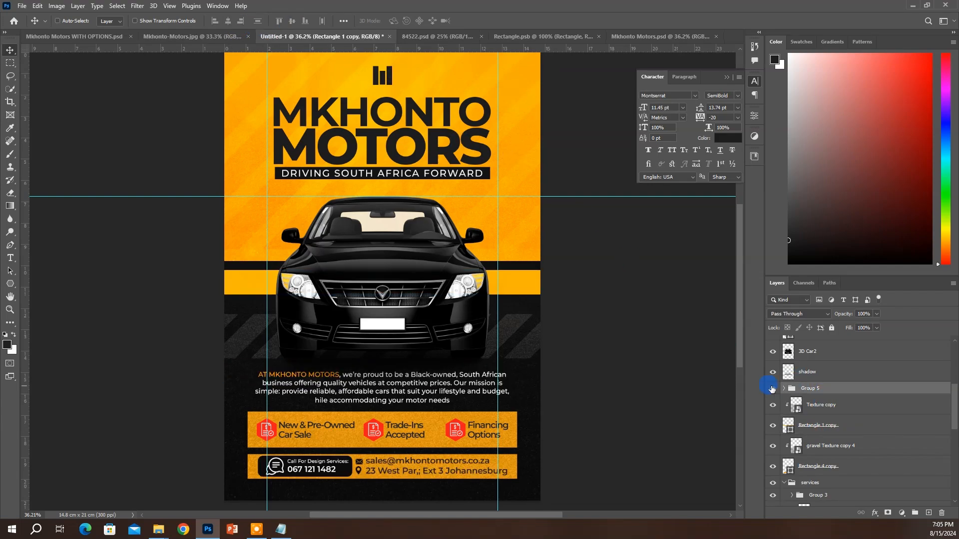
left_click(772, 388)
left_click(773, 388)
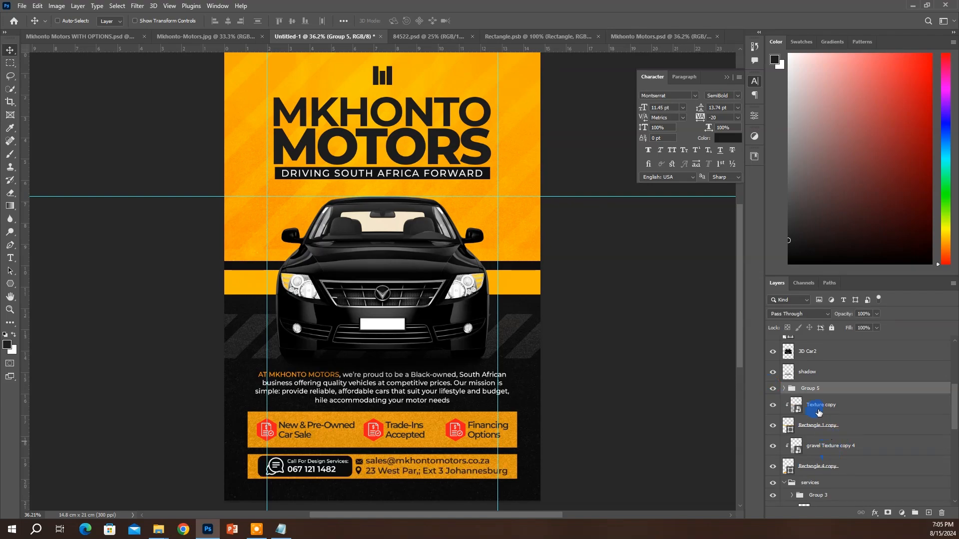
Move Group 5 below Rectangle 1 copy and centre it on the Rectangle 4 copy bar
left_click_drag(810, 389, 824, 452)
left_click(823, 468, "ctrl")
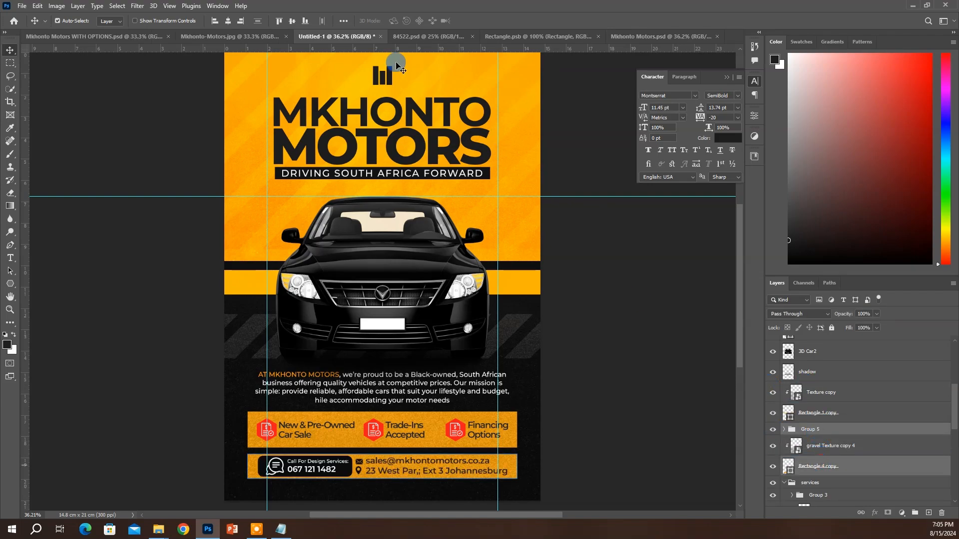
left_click(229, 21)
left_click(292, 21)
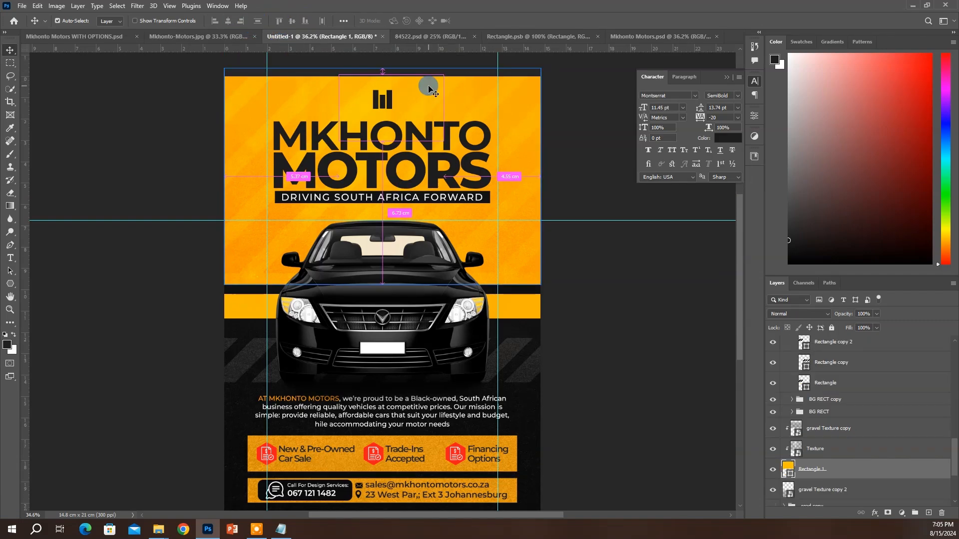
left_click(403, 140)
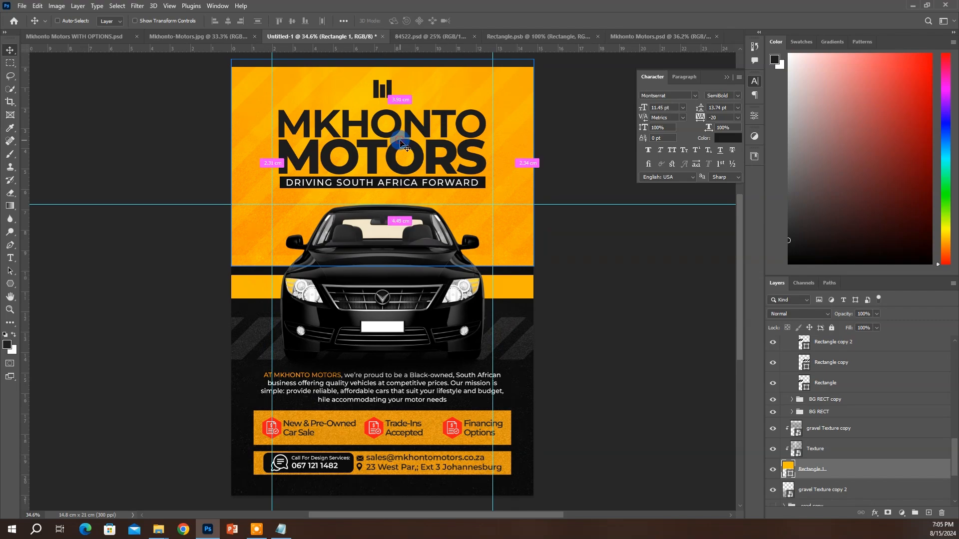
left_click(372, 334)
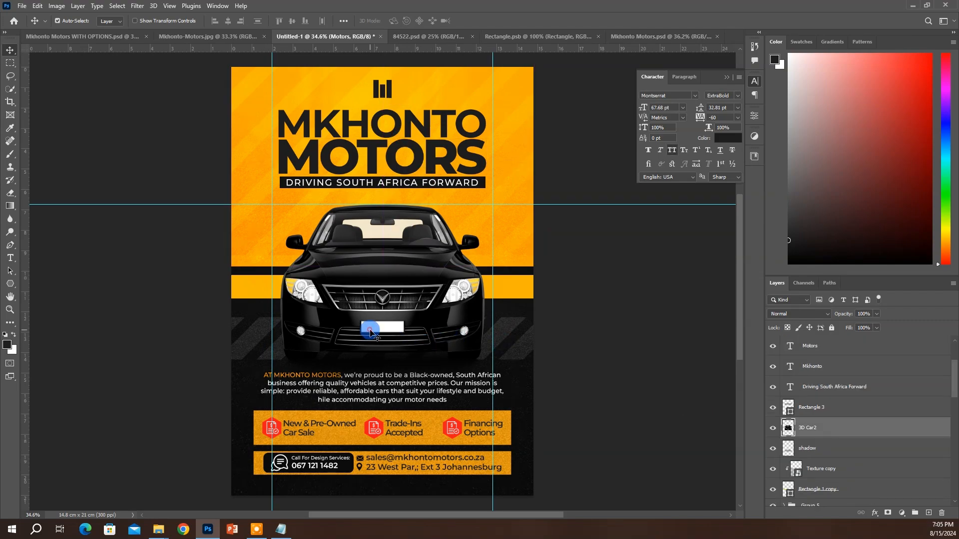
Inspect the number-plate and 'Driving South Africa Forward' text settings in Mkhonto Motors.psd
left_click(658, 48)
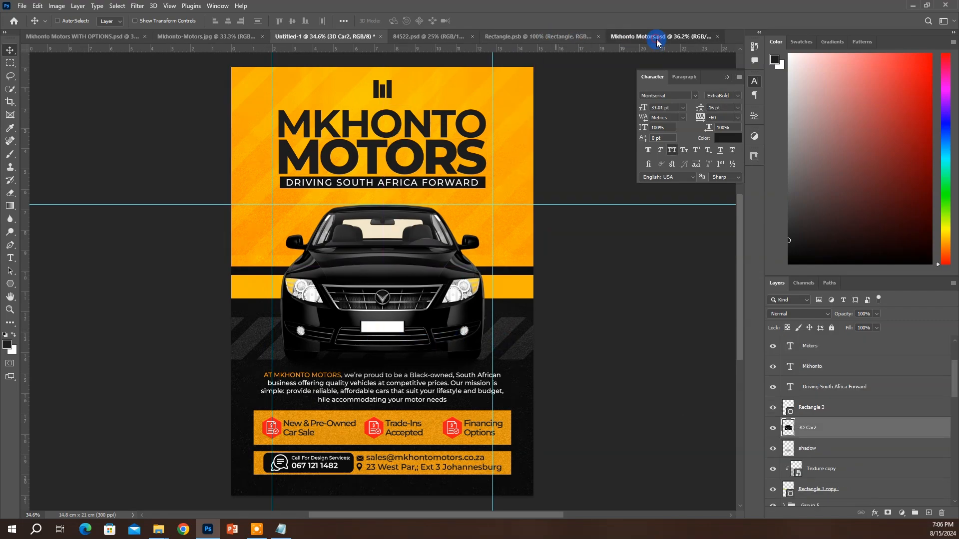
left_click(381, 332)
left_click(381, 334)
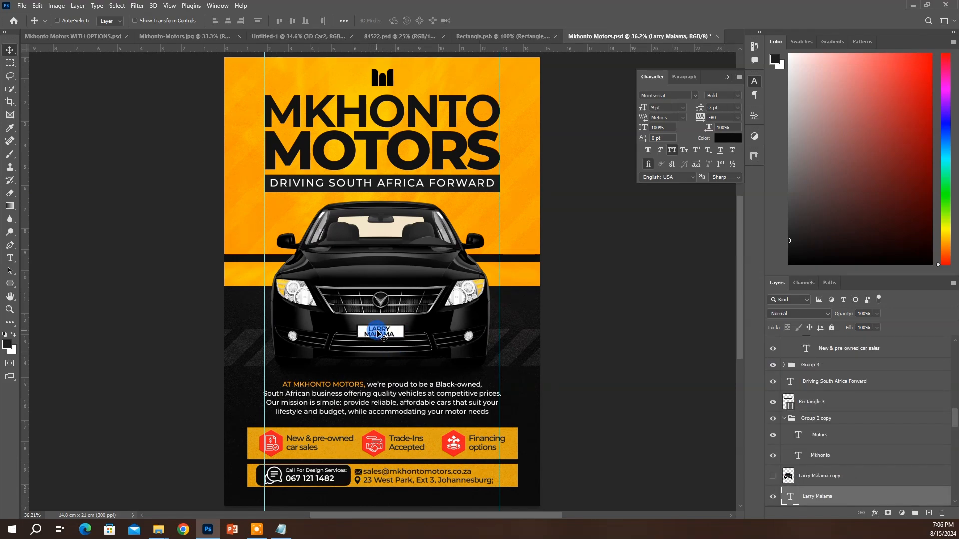
left_click(388, 186)
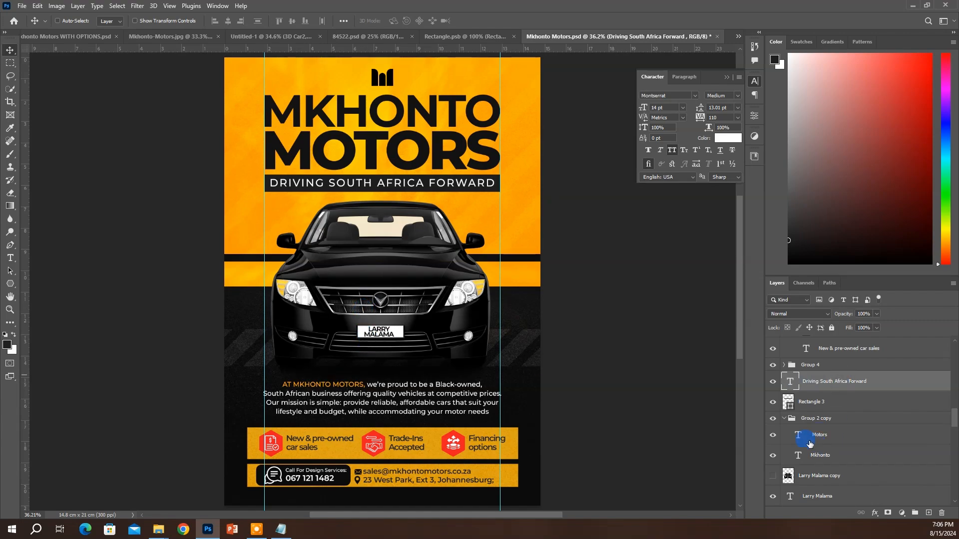
left_click(389, 339)
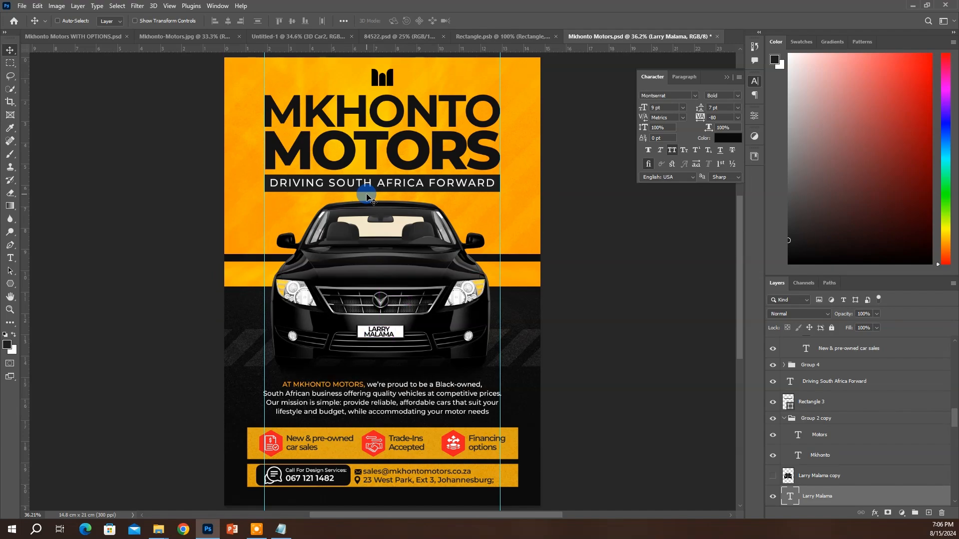
left_click(541, 203, "ctrl")
left_click(320, 37)
Set the gravel texture layer to Soft Light blending at 89% opacity
left_click(320, 91, "ctrl")
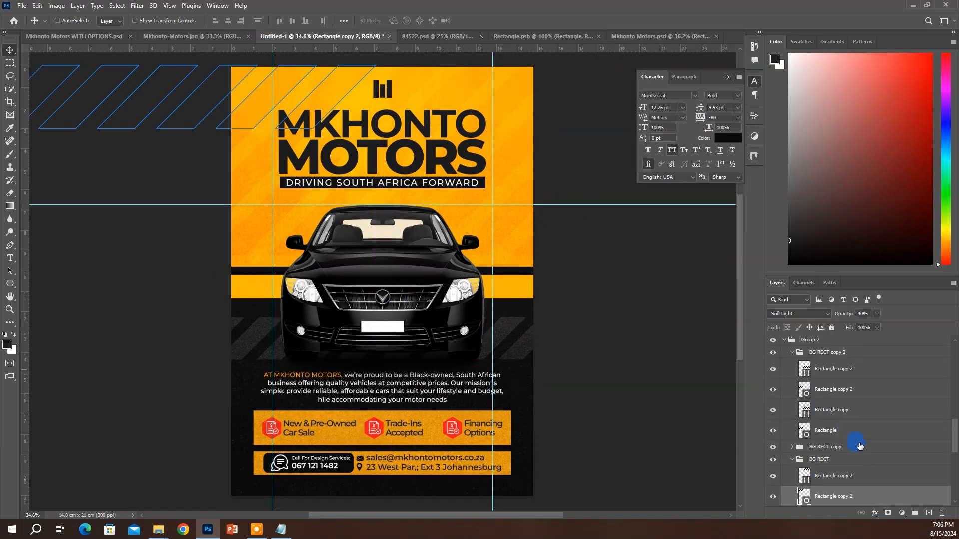
scroll(839, 482, "down", 2)
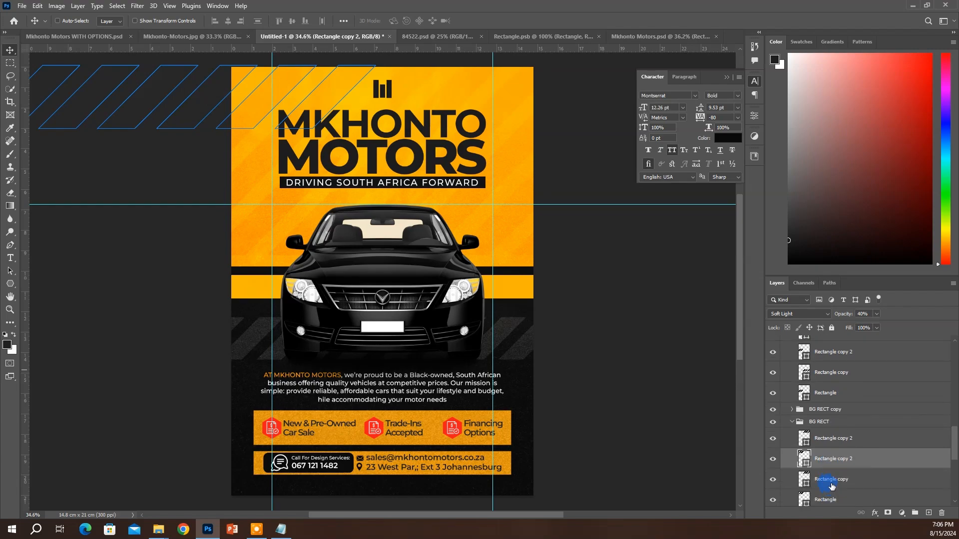
left_click(832, 480)
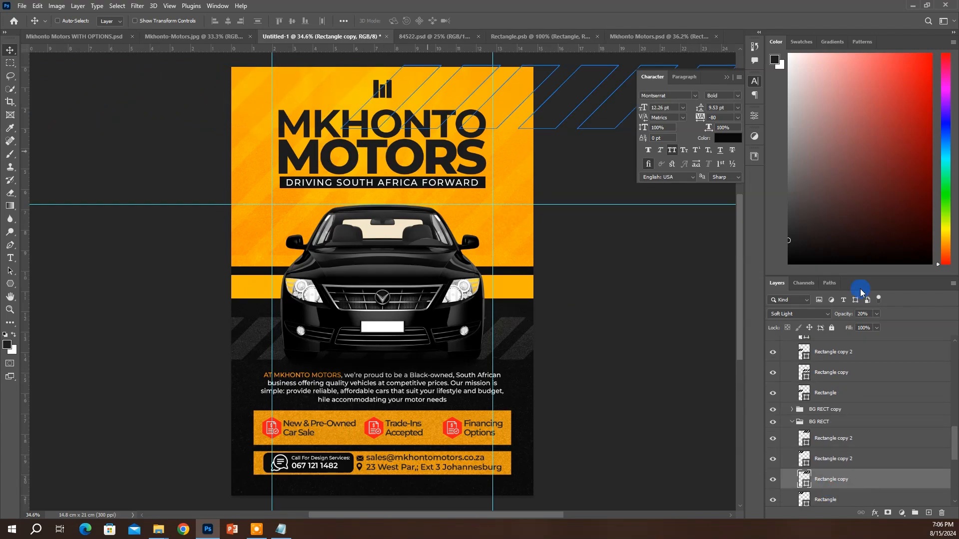
left_click(259, 255, "ctrl")
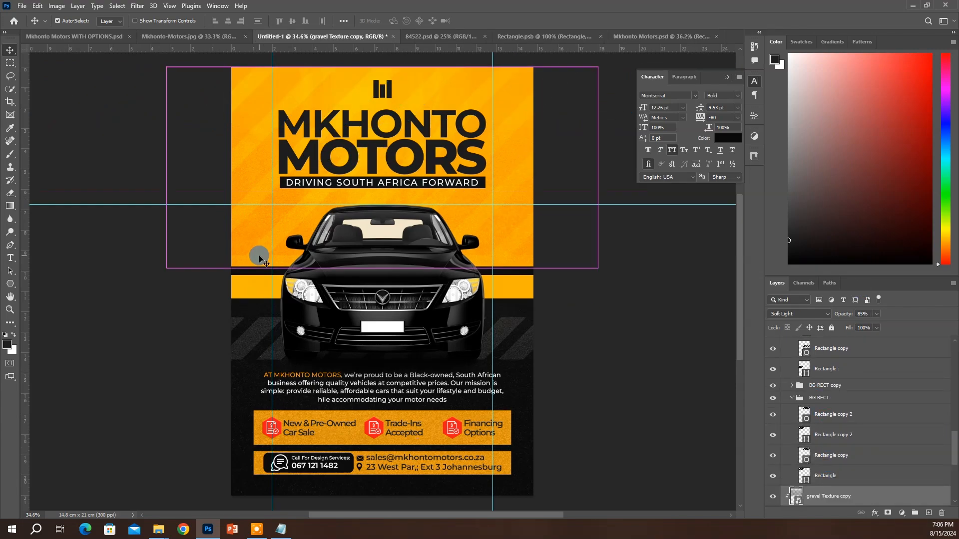
key("ctrl+t")
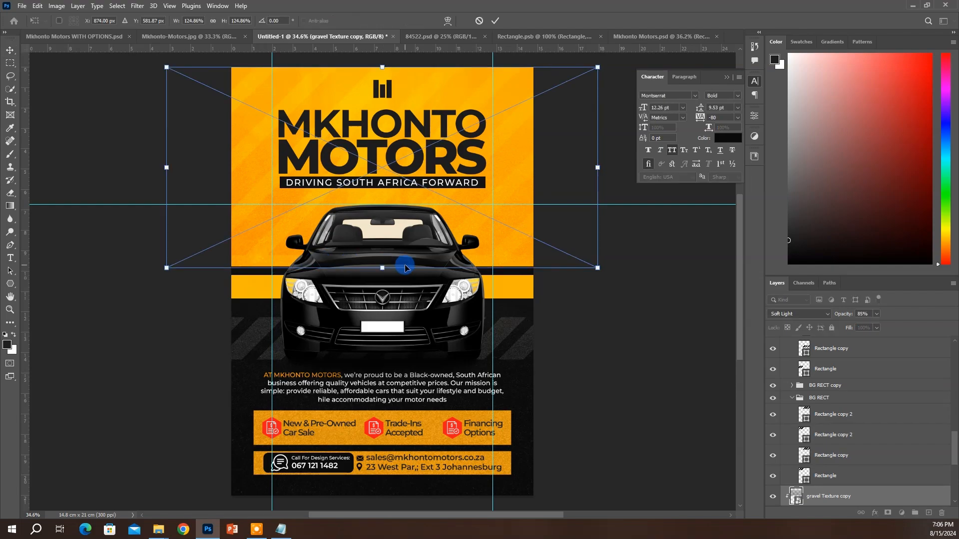
key("Return")
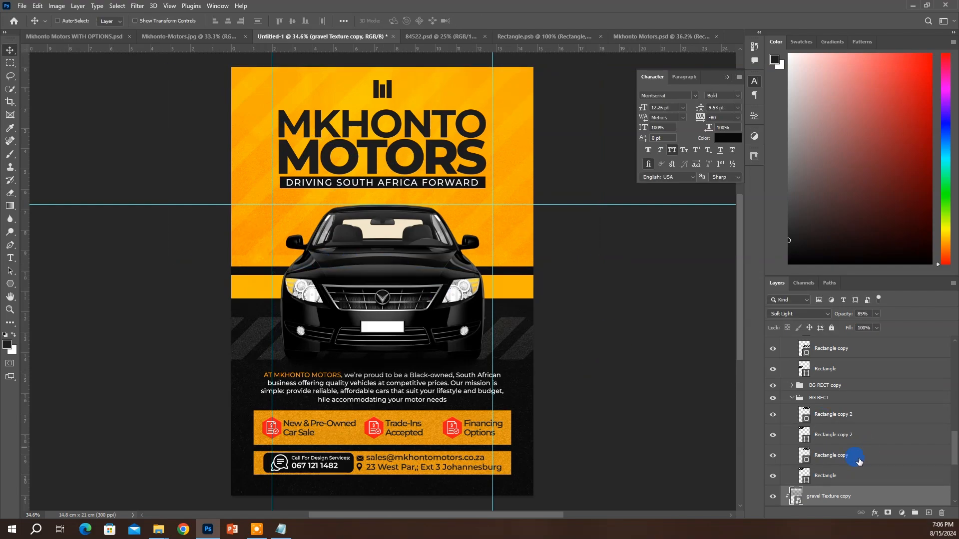
left_click_drag(843, 317, 844, 317)
left_click(816, 313)
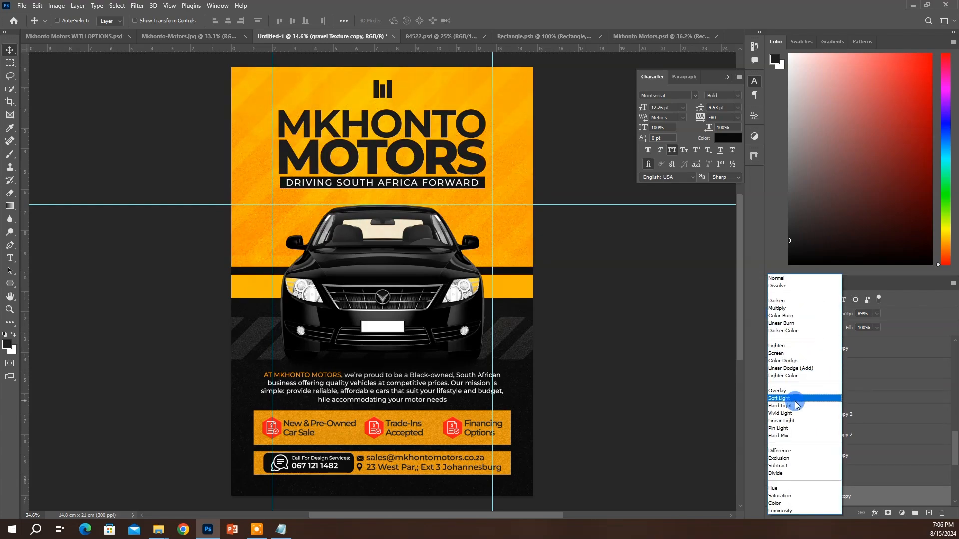
left_click(795, 399)
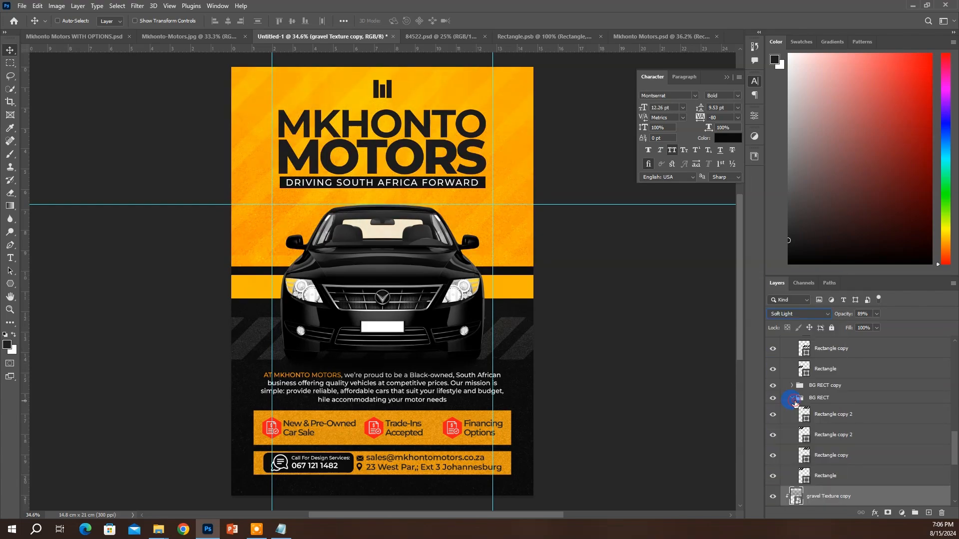
left_click(844, 318)
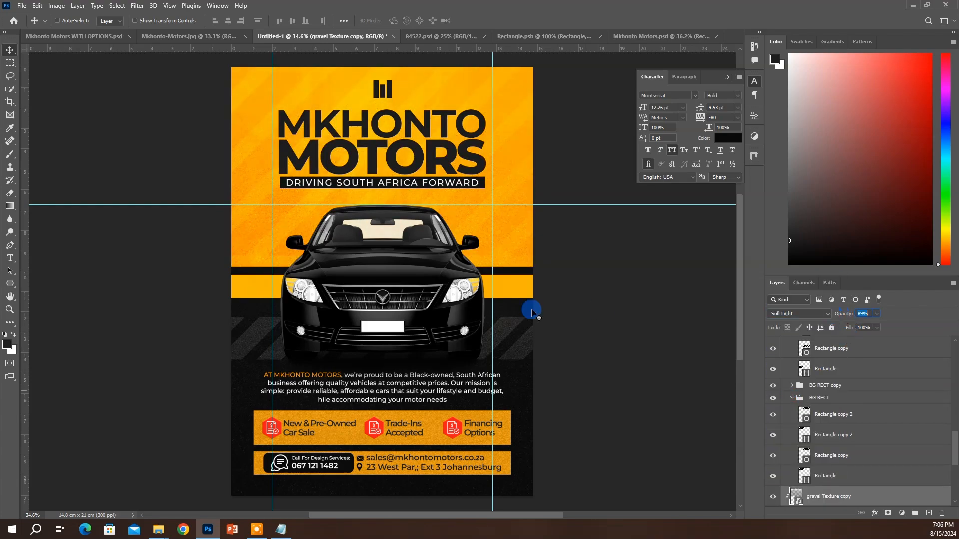
Select Group 2, which holds the diagonal stripes, collapsing the BG RECT groups
left_click(843, 423)
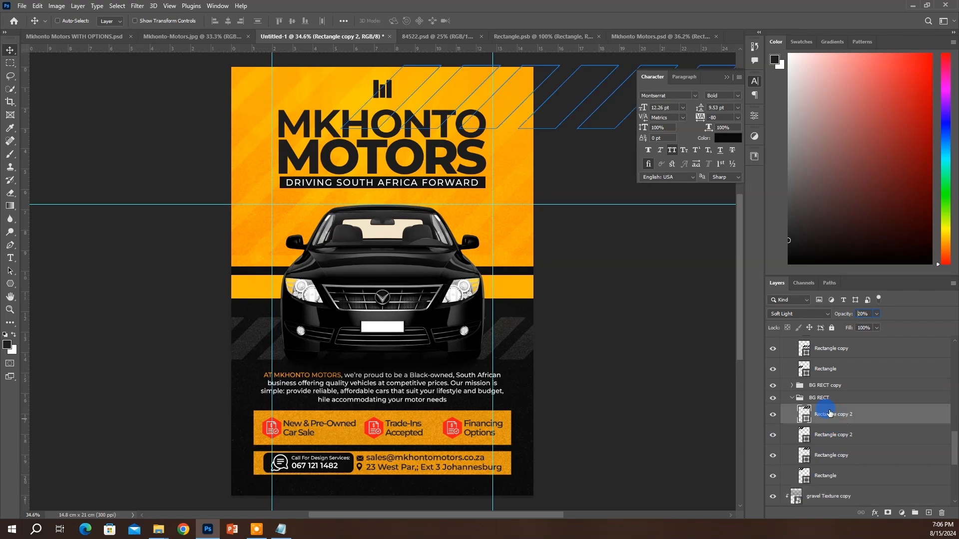
left_click(793, 399)
left_click(793, 398)
scroll(821, 388, "up", 3)
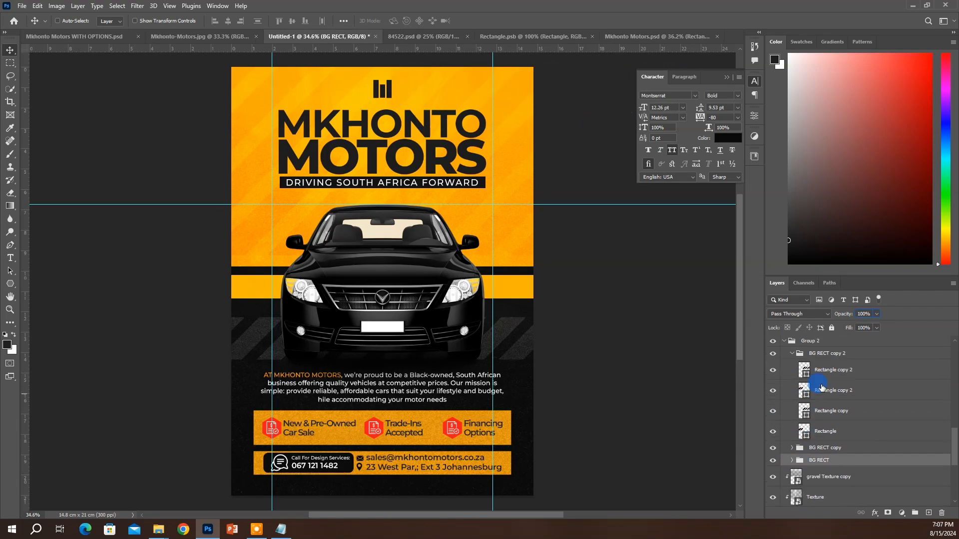
left_click(816, 360)
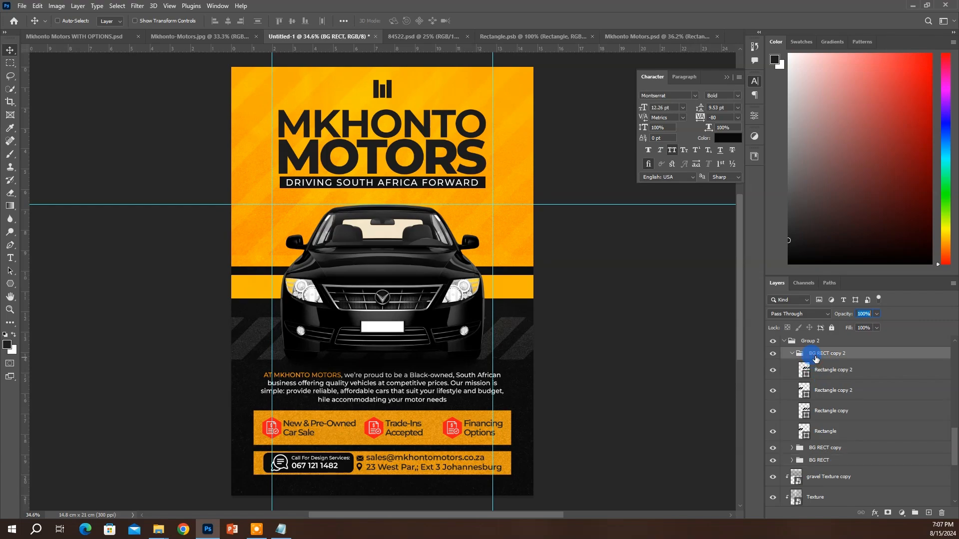
left_click(368, 246)
key("ctrl+t")
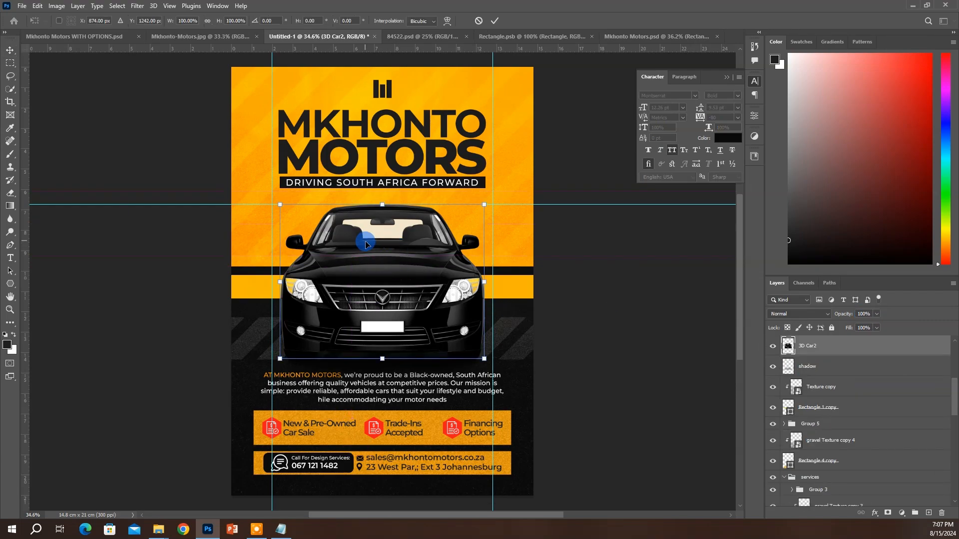
key("ctrl+z")
left_click(497, 20)
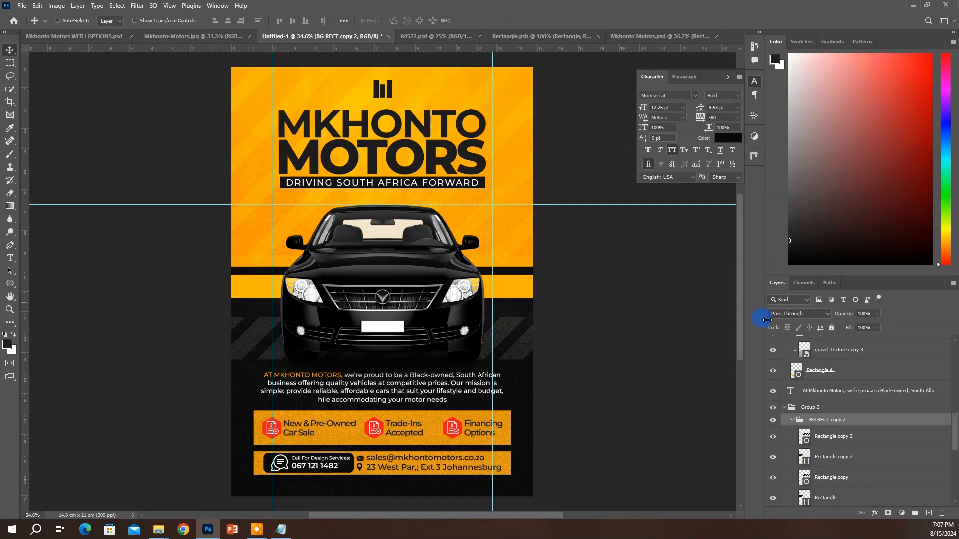
left_click(789, 410)
left_click(792, 419)
Stretch the stripe group to 106.10% height
left_click_drag(388, 239, 385, 249)
left_click_drag(487, 223, 486, 207)
key("ctrl+t")
left_click_drag(353, 255, 354, 267)
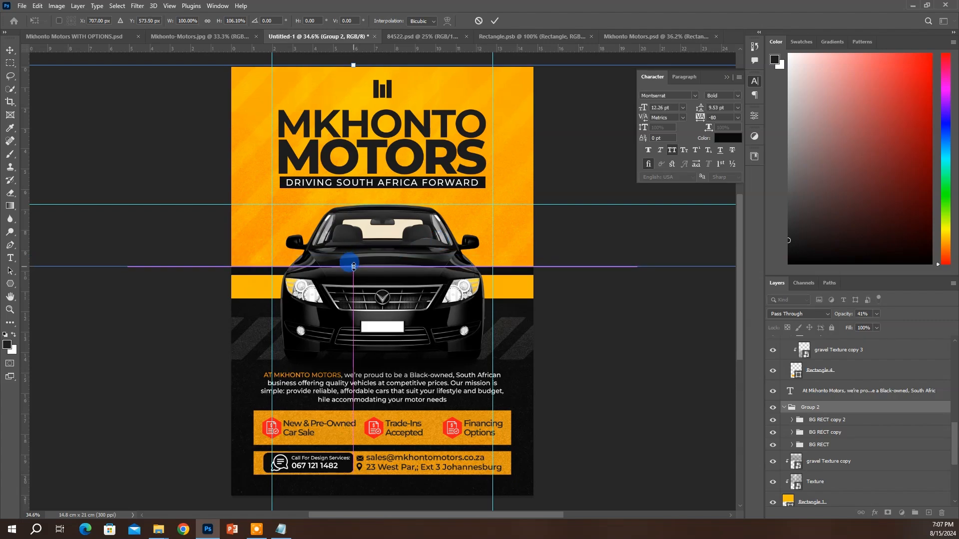
key("Return")
Select the heading layers down to Rectangle 3 and nudge the services band down
left_click(391, 89)
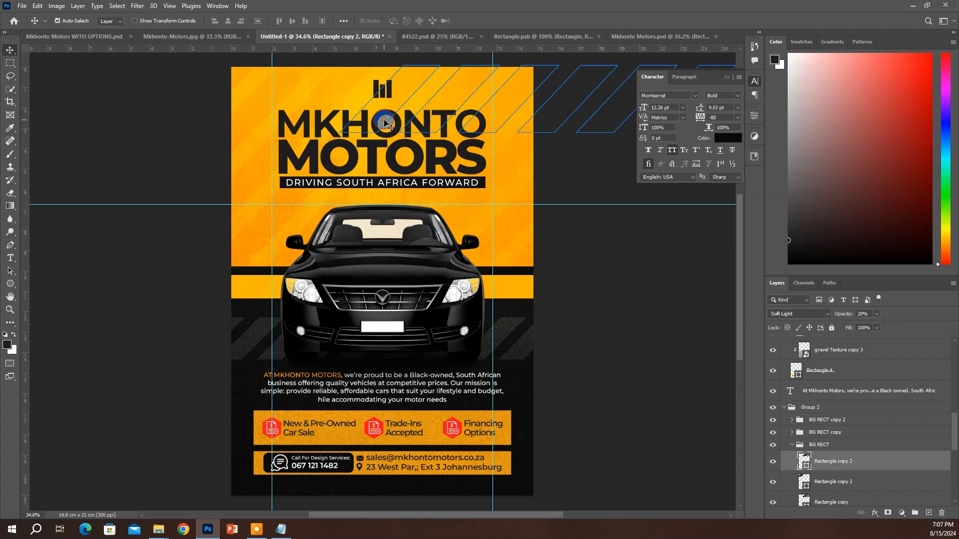
left_click(384, 120)
left_click(471, 167)
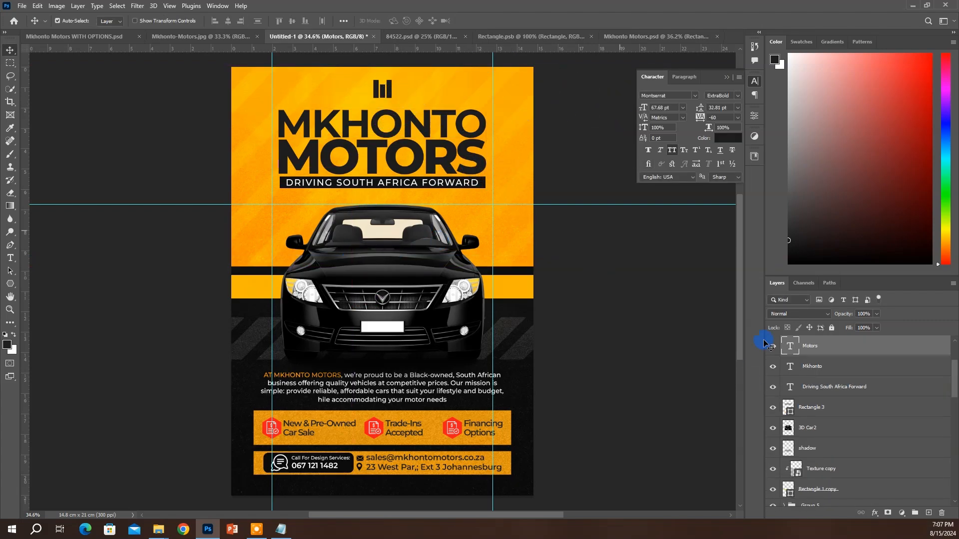
scroll(810, 370, "up", 1)
left_click(824, 429, "shift")
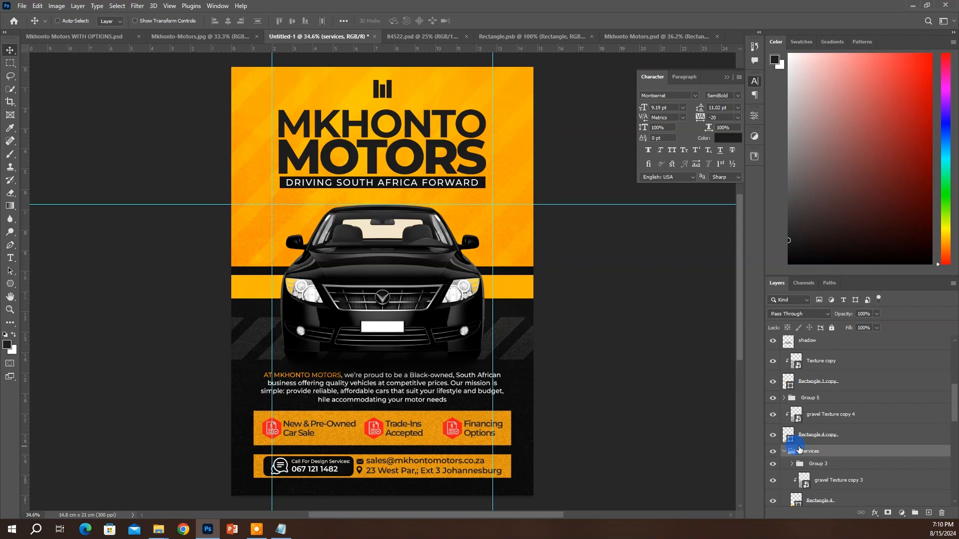
key("Down")
key("Down")
key("Down")
key("Down")
key("Down")
key("Down")
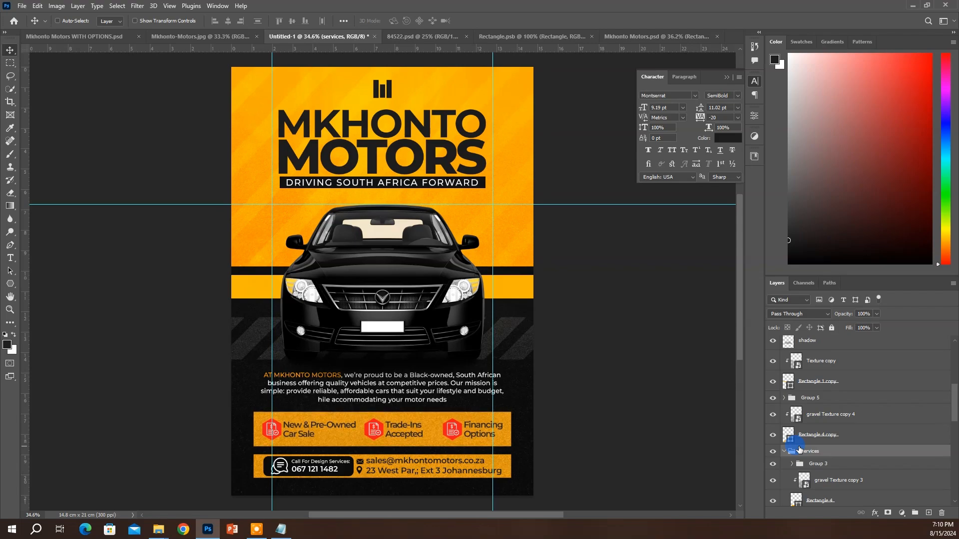
Add 'ABC 123' text and position it centred on the car's number plate
left_click(476, 337)
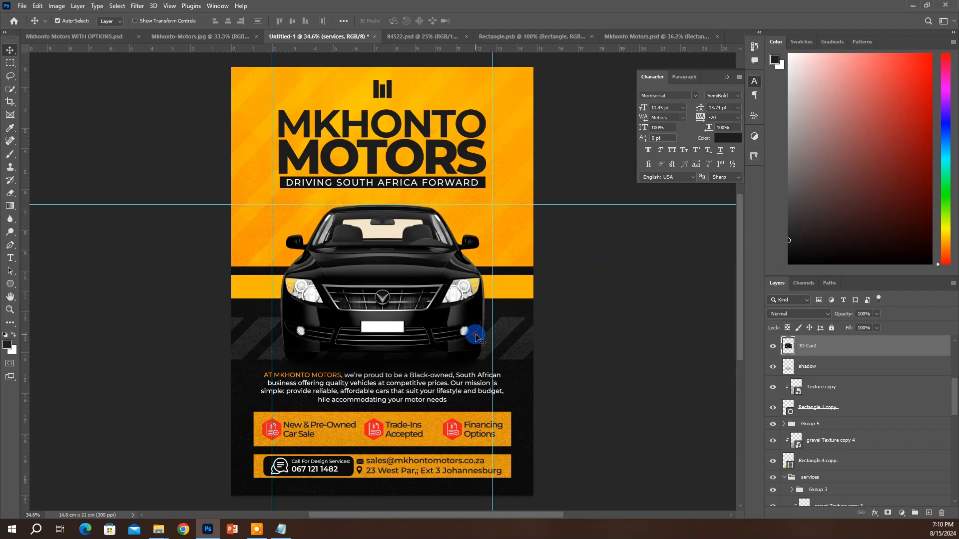
key("t")
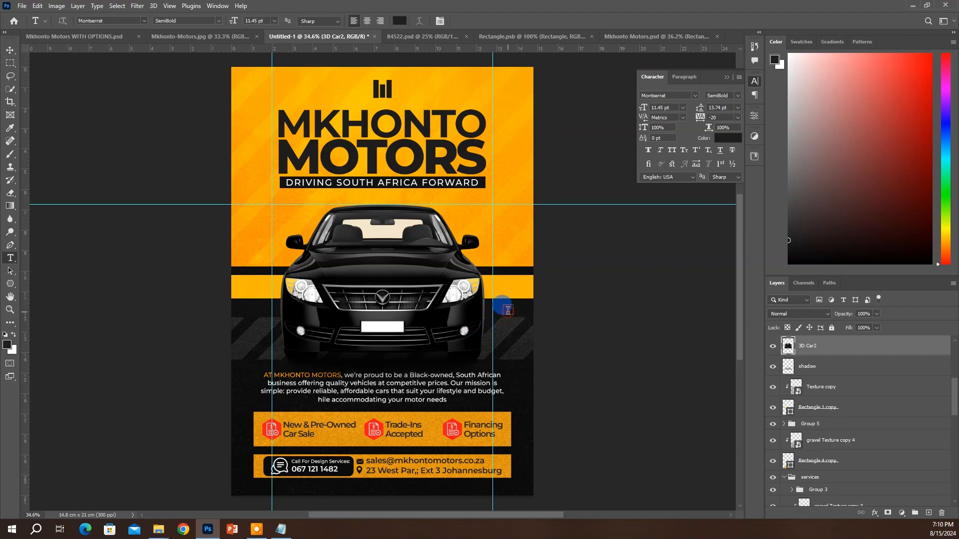
left_click(508, 310)
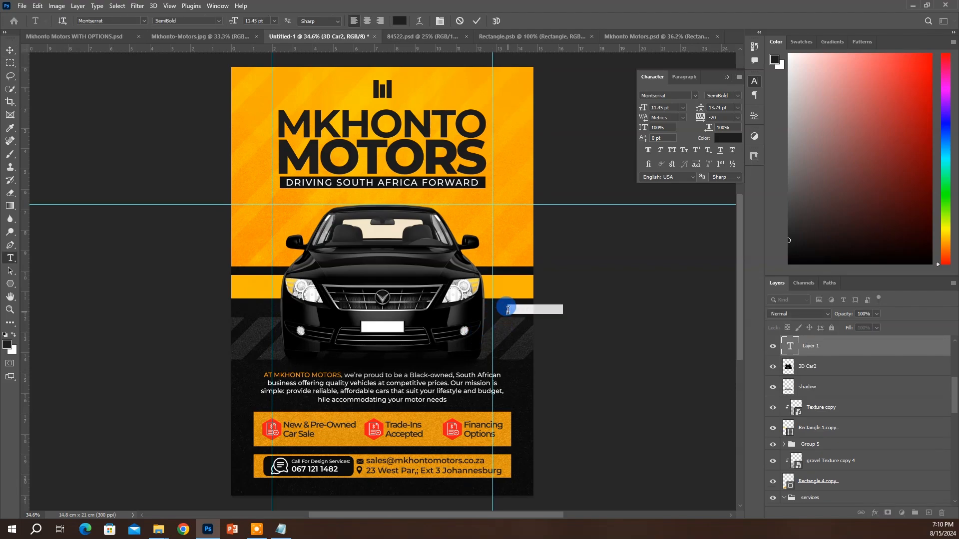
key("BackSpace")
key("ctrl+Return")
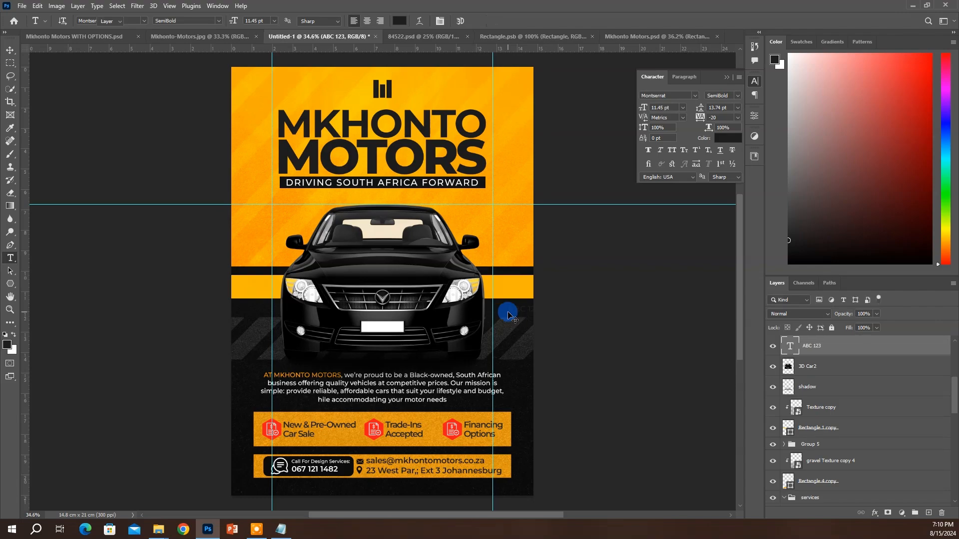
key("v")
left_click_drag(508, 310, 299, 313)
left_click(670, 142)
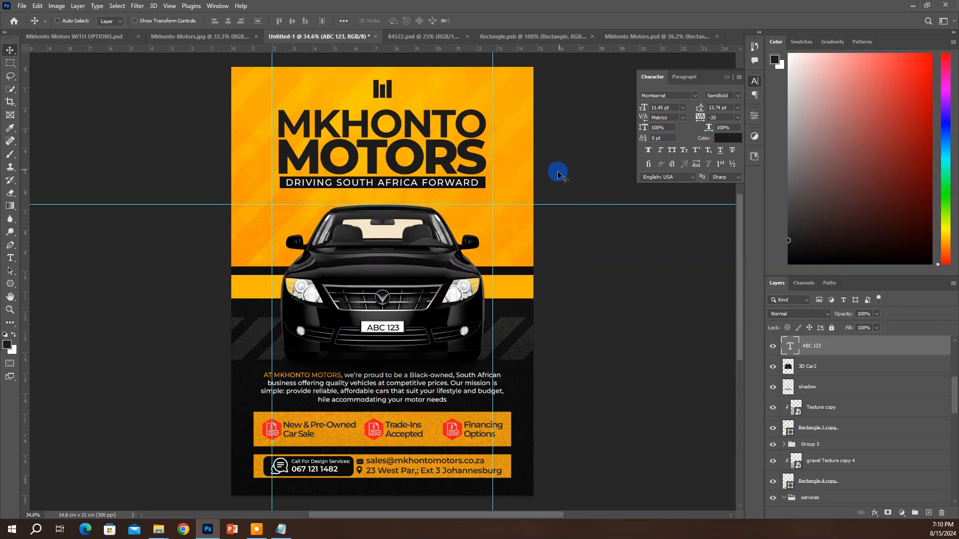
key("Up")
key("Up")
key("Left")
key("Left")
Set the ABC 123 plate text to Montserrat Bold at 12 pt
left_click(734, 100)
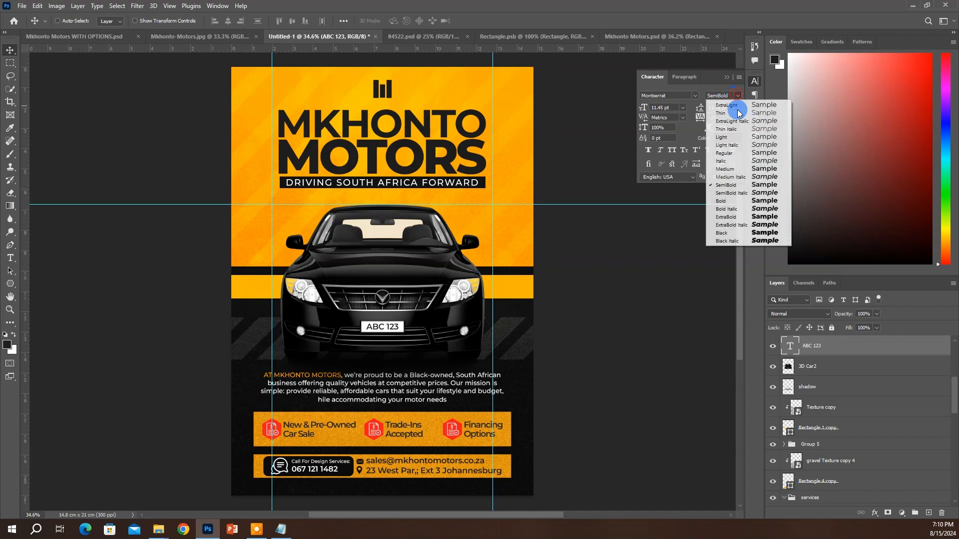
left_click(713, 207)
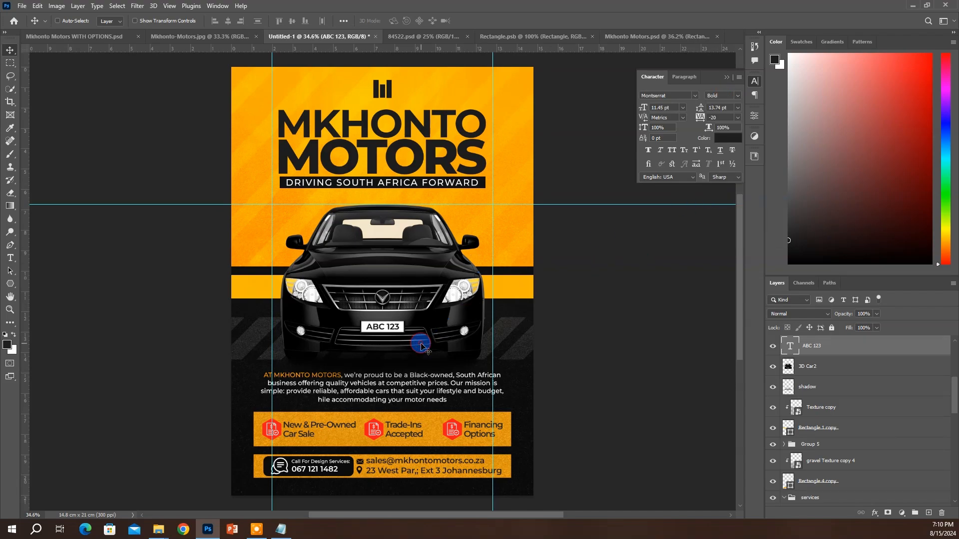
left_click(656, 111)
type("12")
left_click(458, 295)
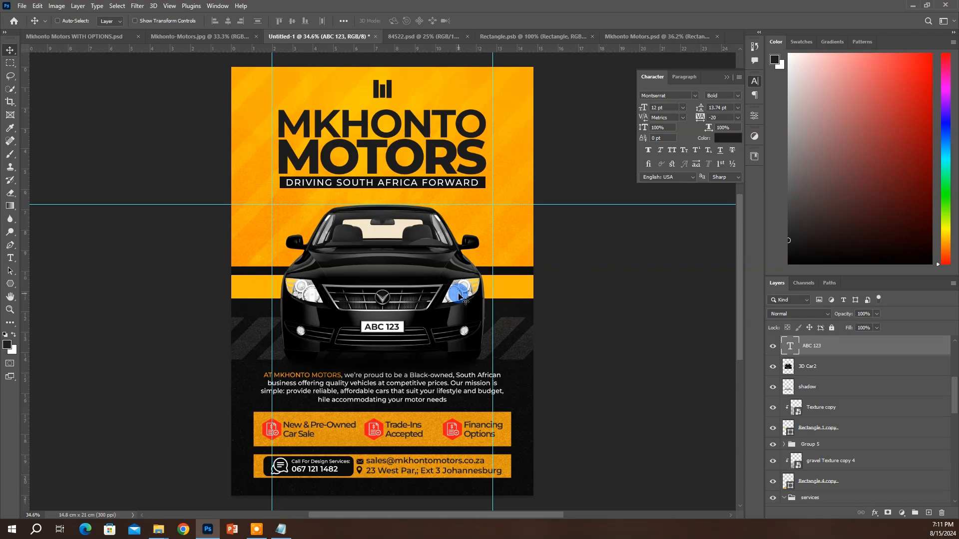
Hide and delete Layer 1 by mistake, then bring it back with undo
left_click(881, 343)
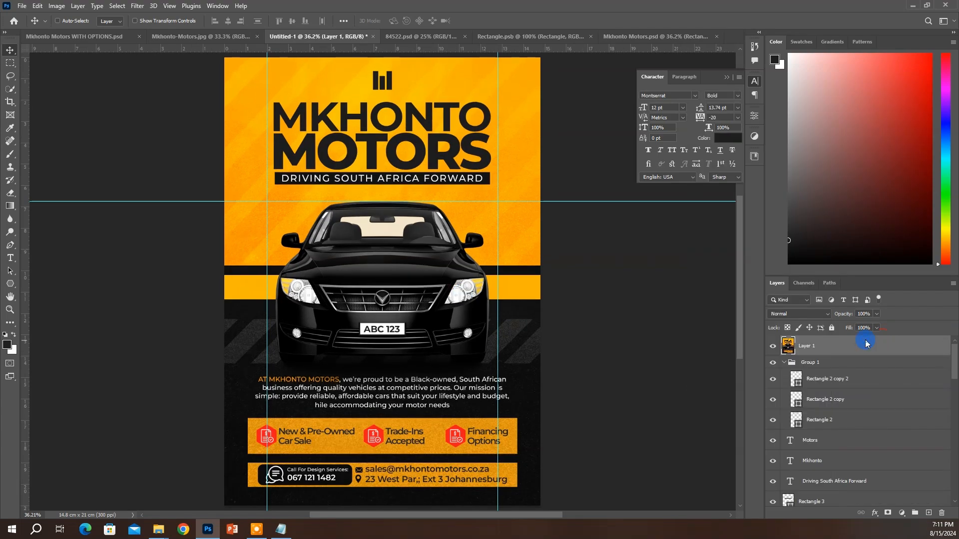
right_click(866, 343)
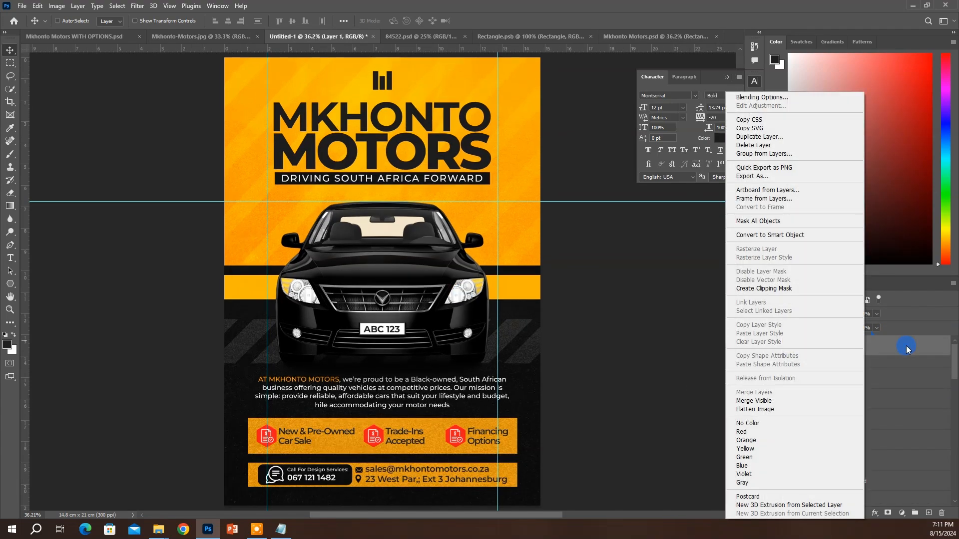
right_click(906, 346)
left_click(808, 343)
left_click(772, 350)
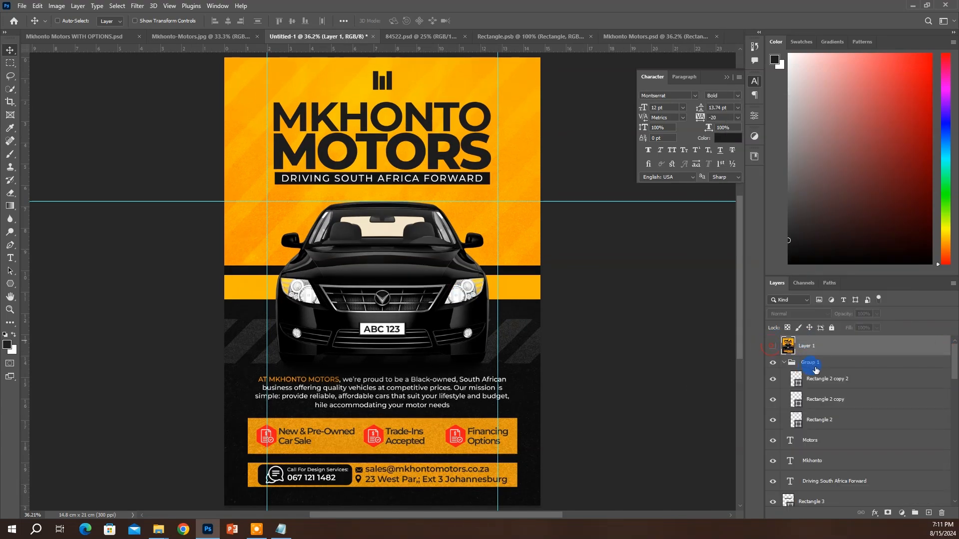
key("Delete")
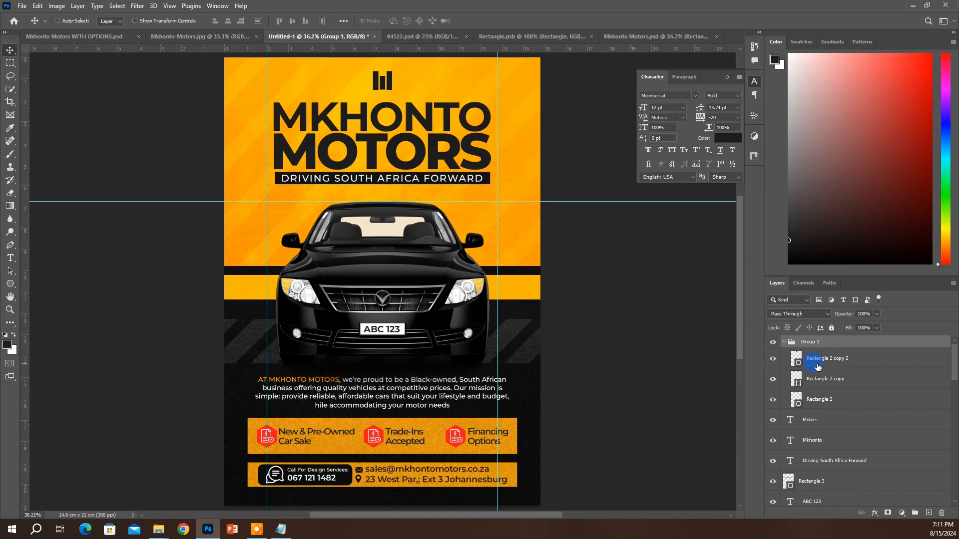
key("ctrl")
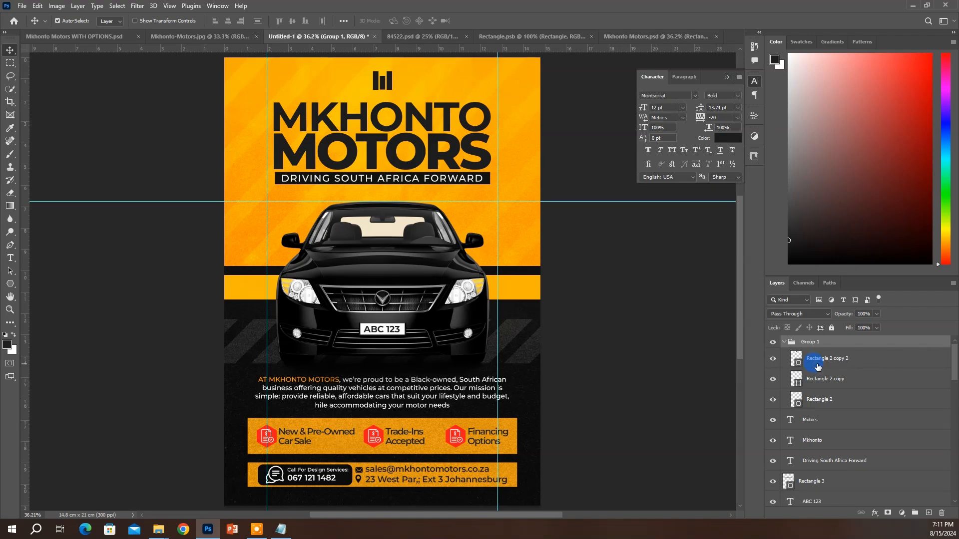
key("ctrl+z")
Convert Layer 1 into a smart object from its right-click menu
right_click(838, 350)
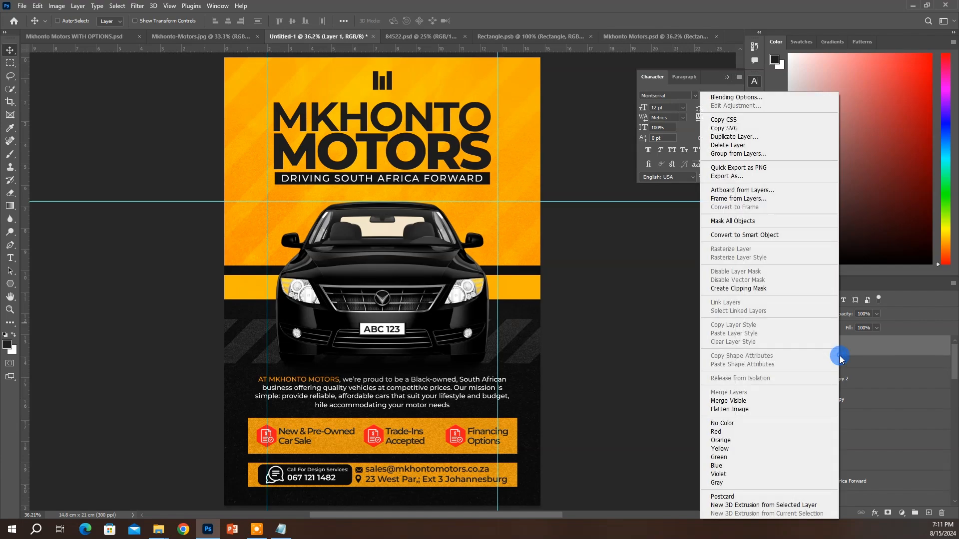
left_click(742, 235)
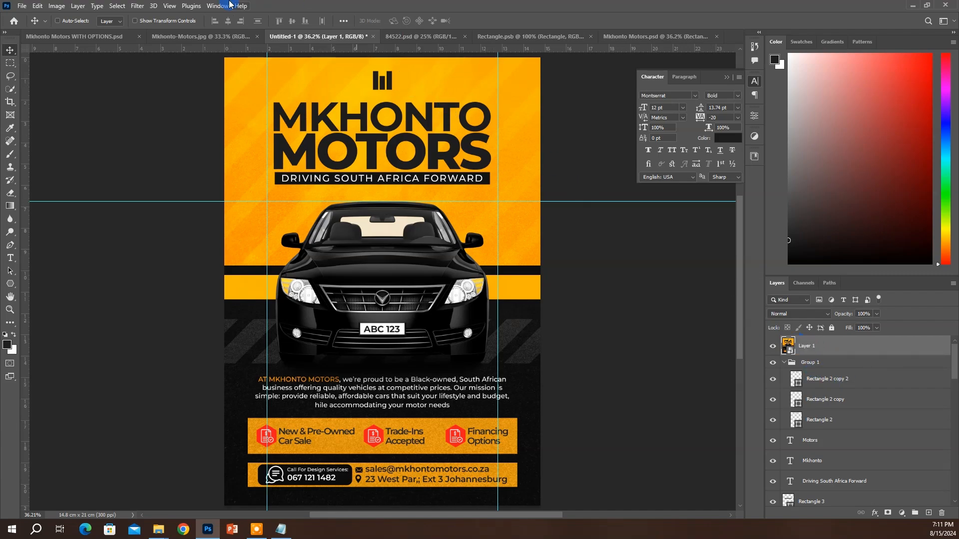
left_click(137, 6)
Apply Camera Raw to Layer 1: Exposure -0.10, Contrast +13, Highlights +10, Texture +26
left_click(167, 82)
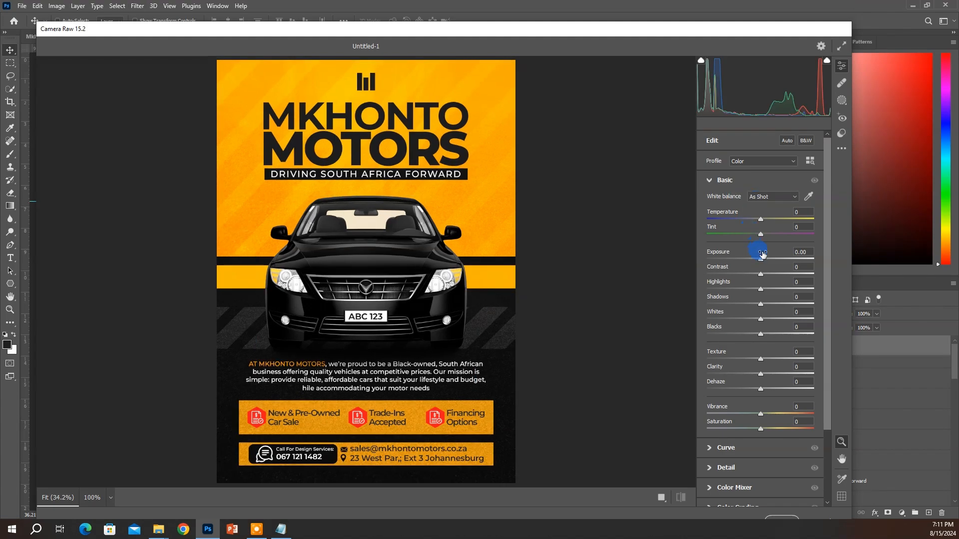
mouse_move(759, 261)
left_mouse_down()
mouse_move(757, 250)
mouse_move(763, 281)
mouse_move(769, 275)
left_mouse_up()
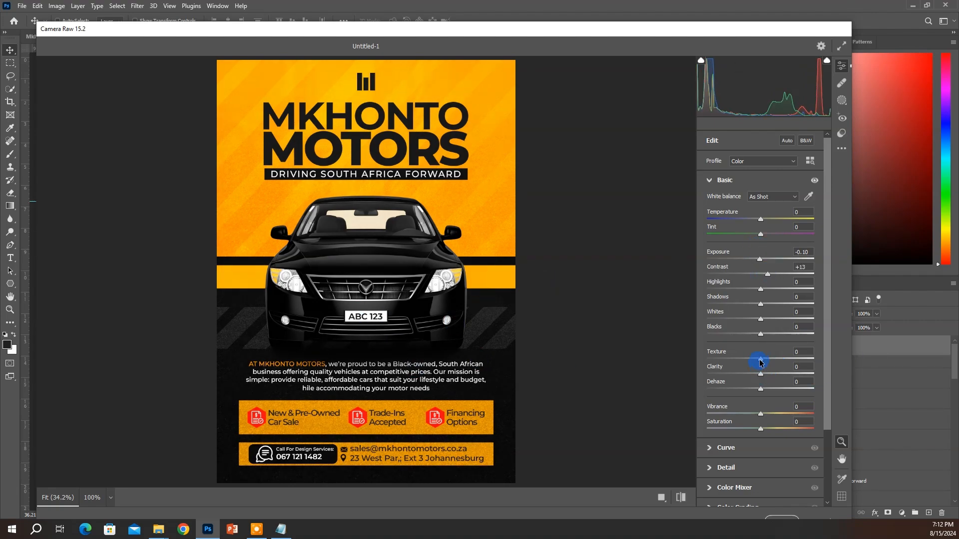
left_click_drag(760, 359, 786, 364)
left_click_drag(782, 363, 774, 360)
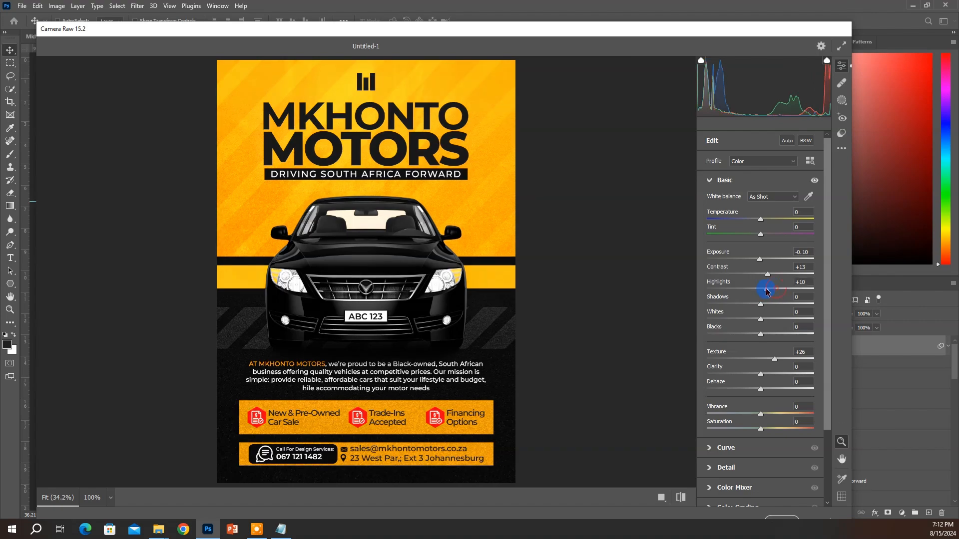
key("Return")
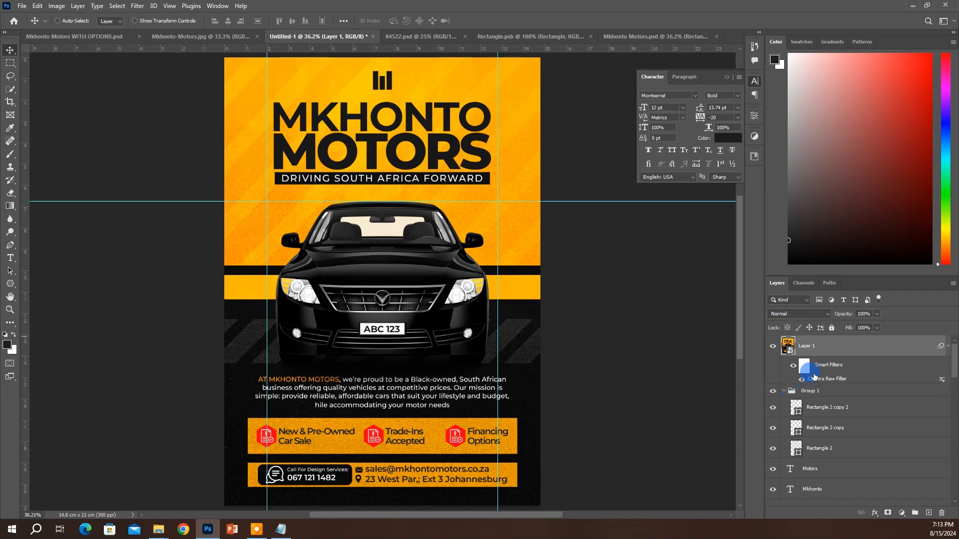
Add a Hue/Saturation adjustment layer and drag Saturation down to -100
left_click(902, 514)
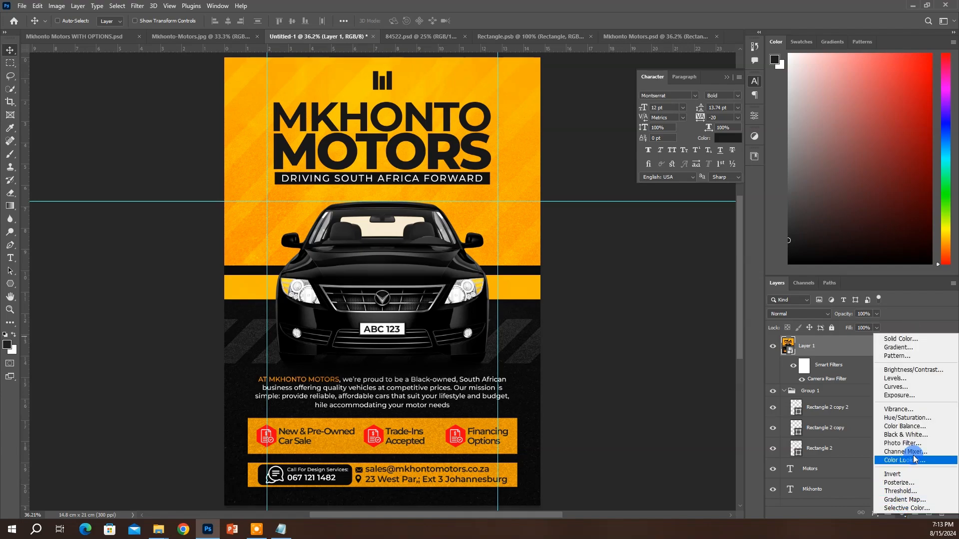
left_click(906, 418)
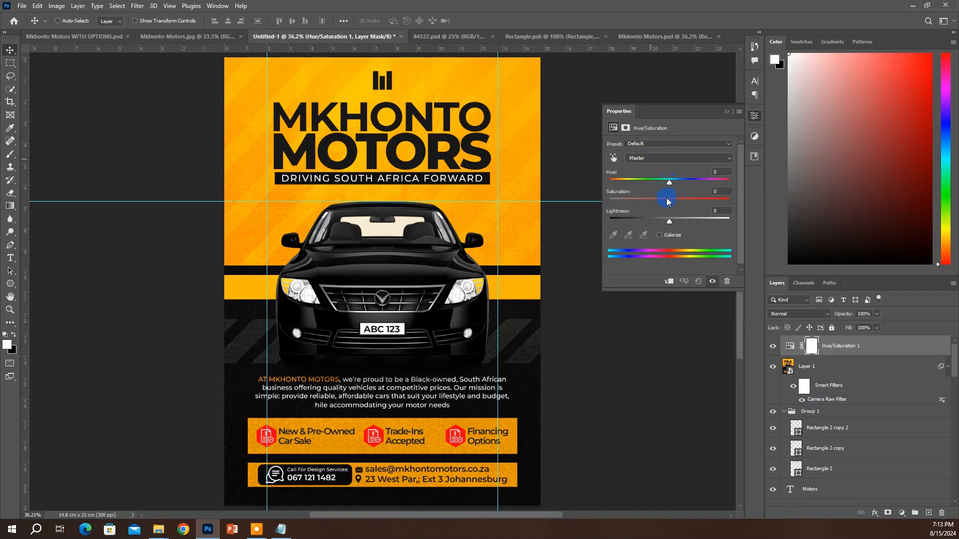
left_click_drag(651, 197, 544, 200)
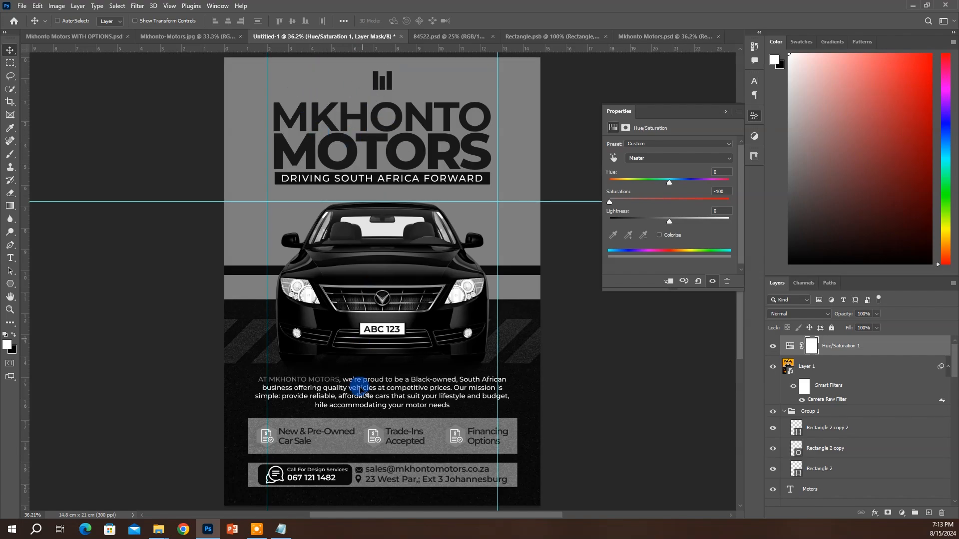
Inspect the greyscale flyer at 100%, panning over the contact details, motto and service rows
left_click(270, 441, "ctrl")
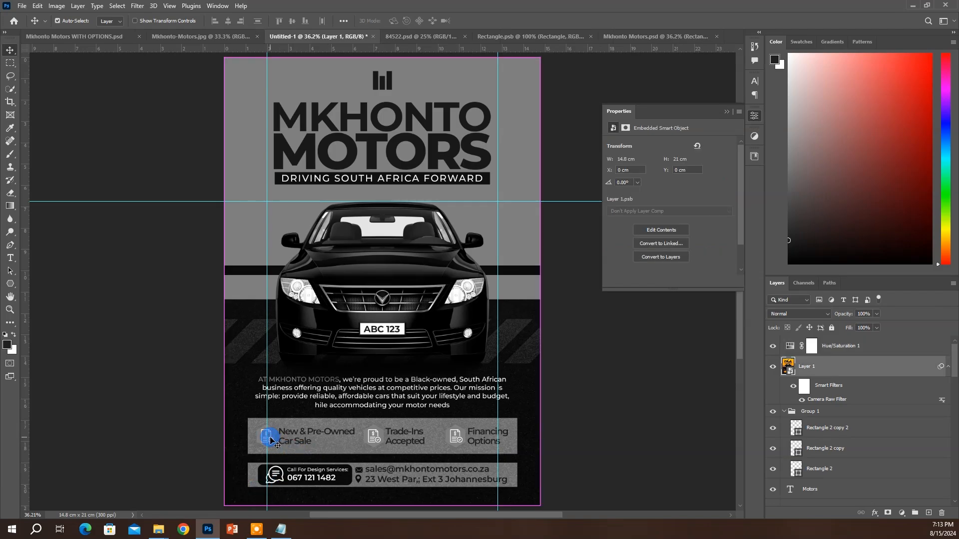
key("ctrl+plus")
key("ctrl+plus")
key("ctrl+plus")
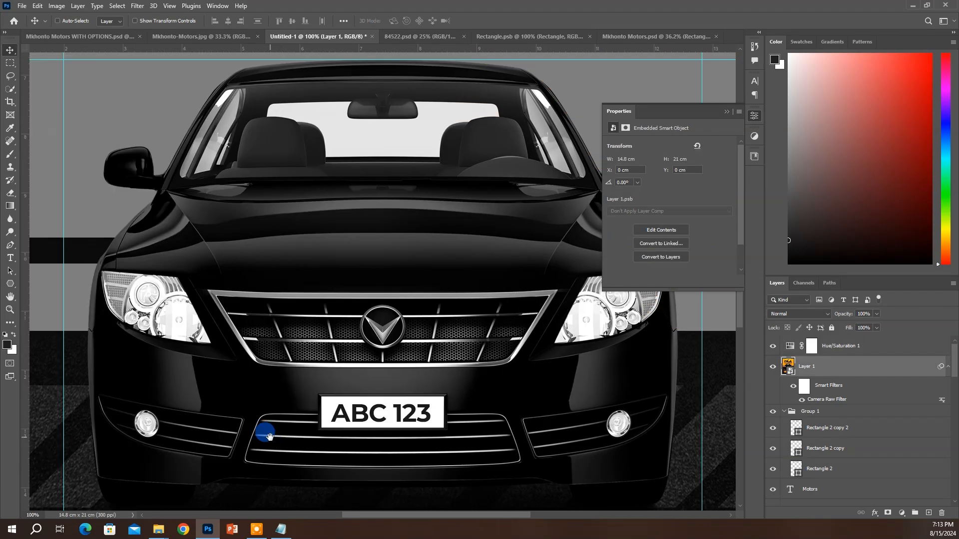
left_click_drag(385, 356, 375, 209)
left_click_drag(416, 273, 428, 334)
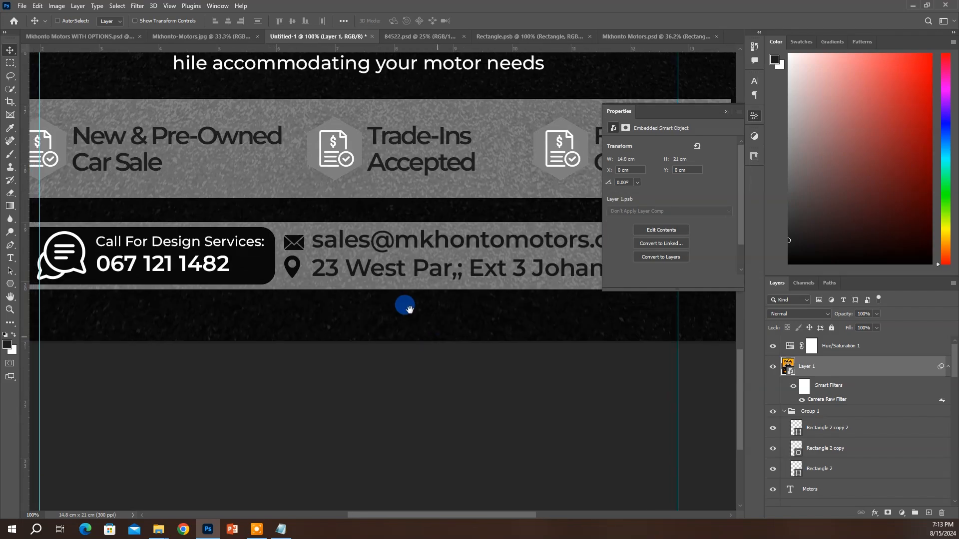
left_click_drag(71, 192, 107, 289)
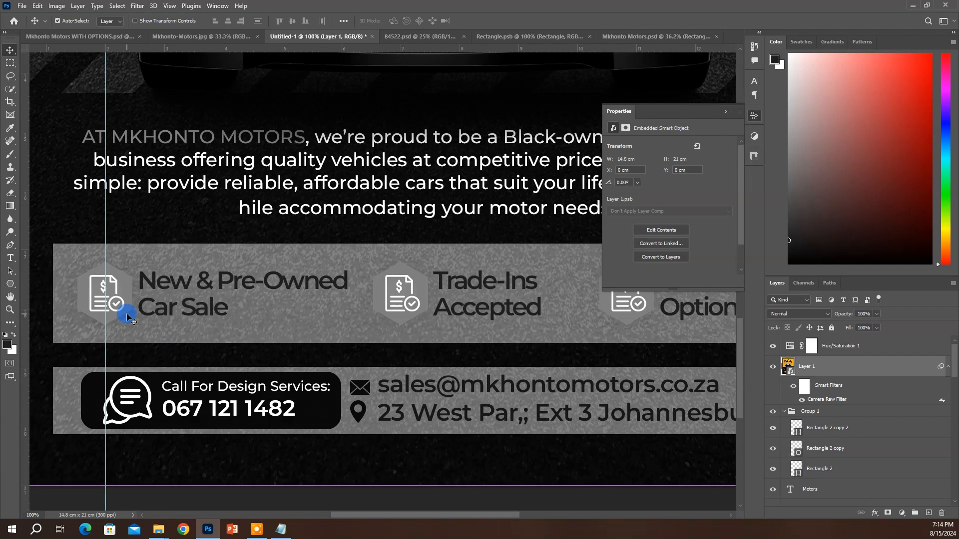
key("ctrl+0")
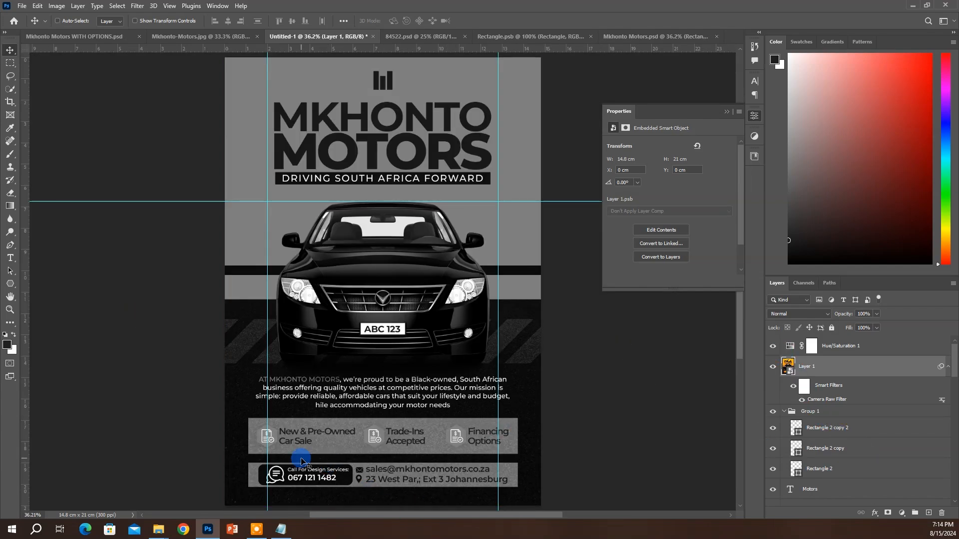
Check the flyer at 50%, fit it on screen, then hide Hue/Saturation 1
key("ctrl")
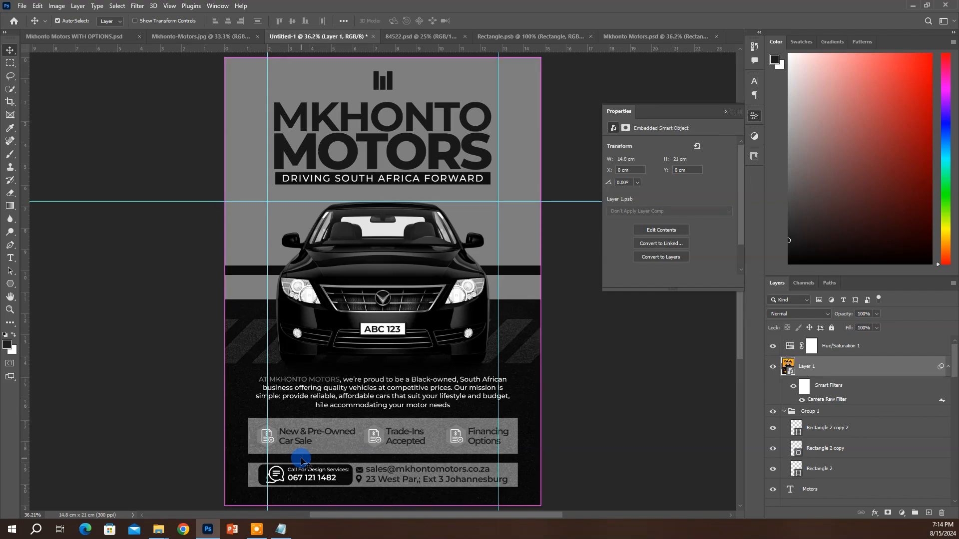
key("ctrl+plus")
scroll(363, 447, "down", 1)
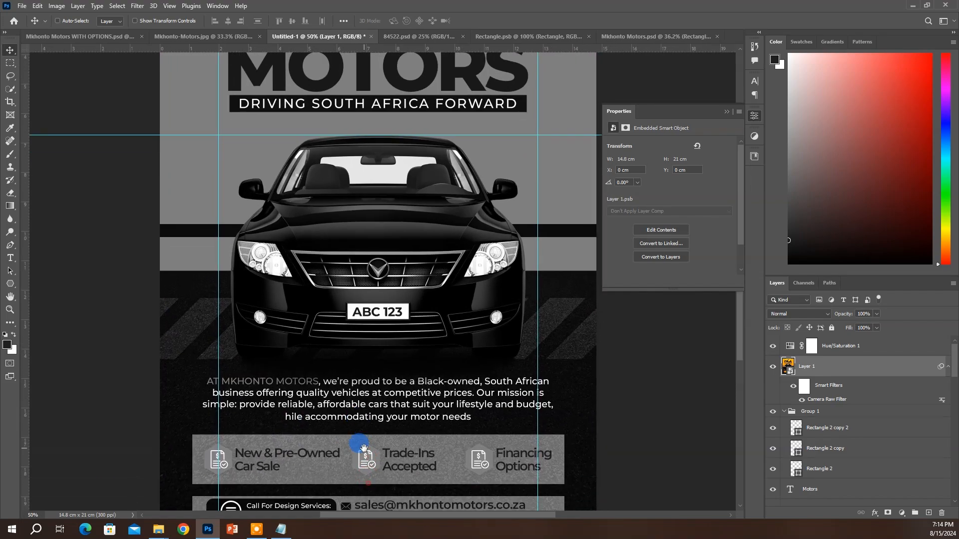
scroll(375, 448, "down", 1)
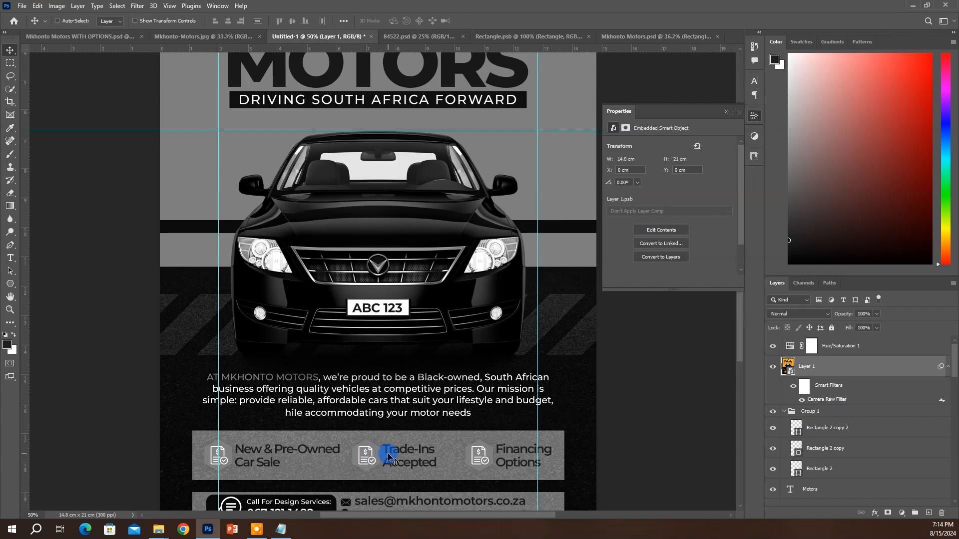
key("ctrl+0")
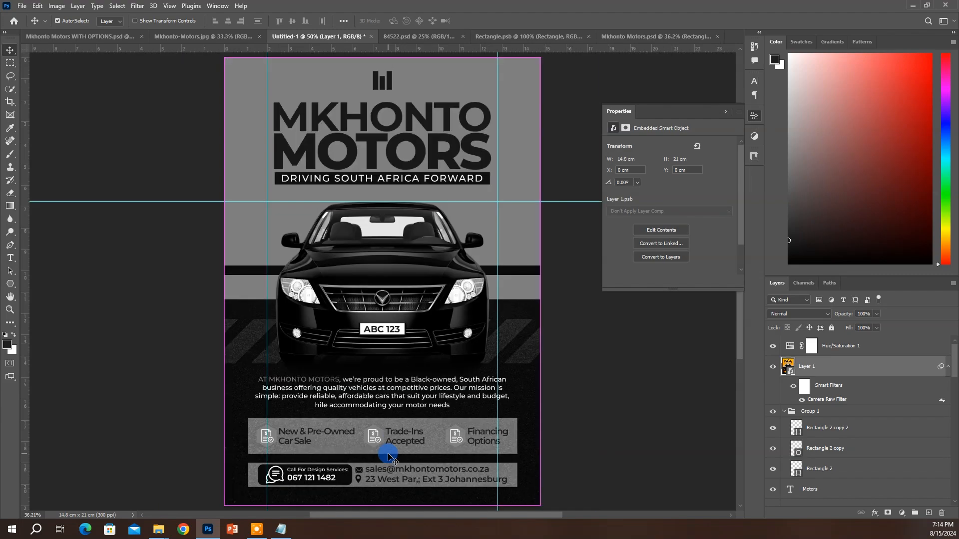
left_click(772, 346)
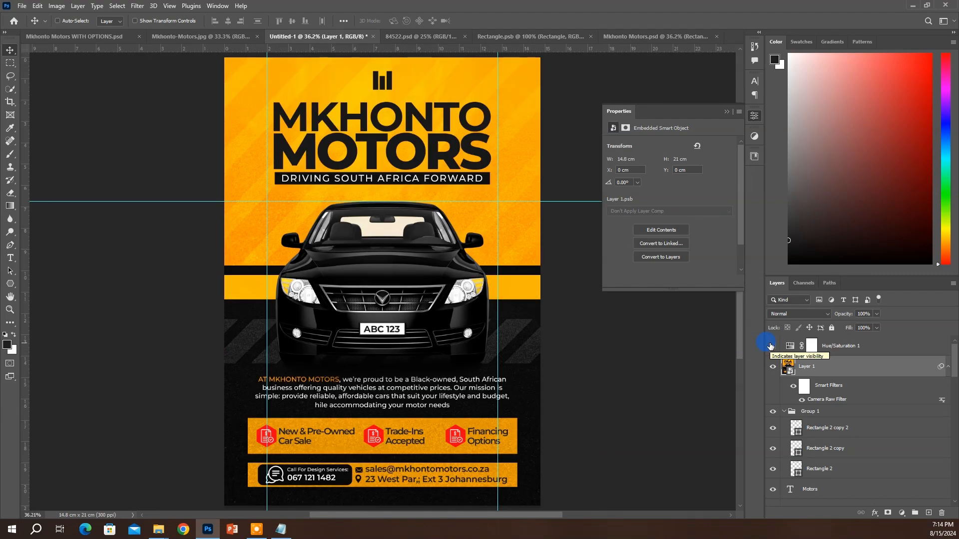